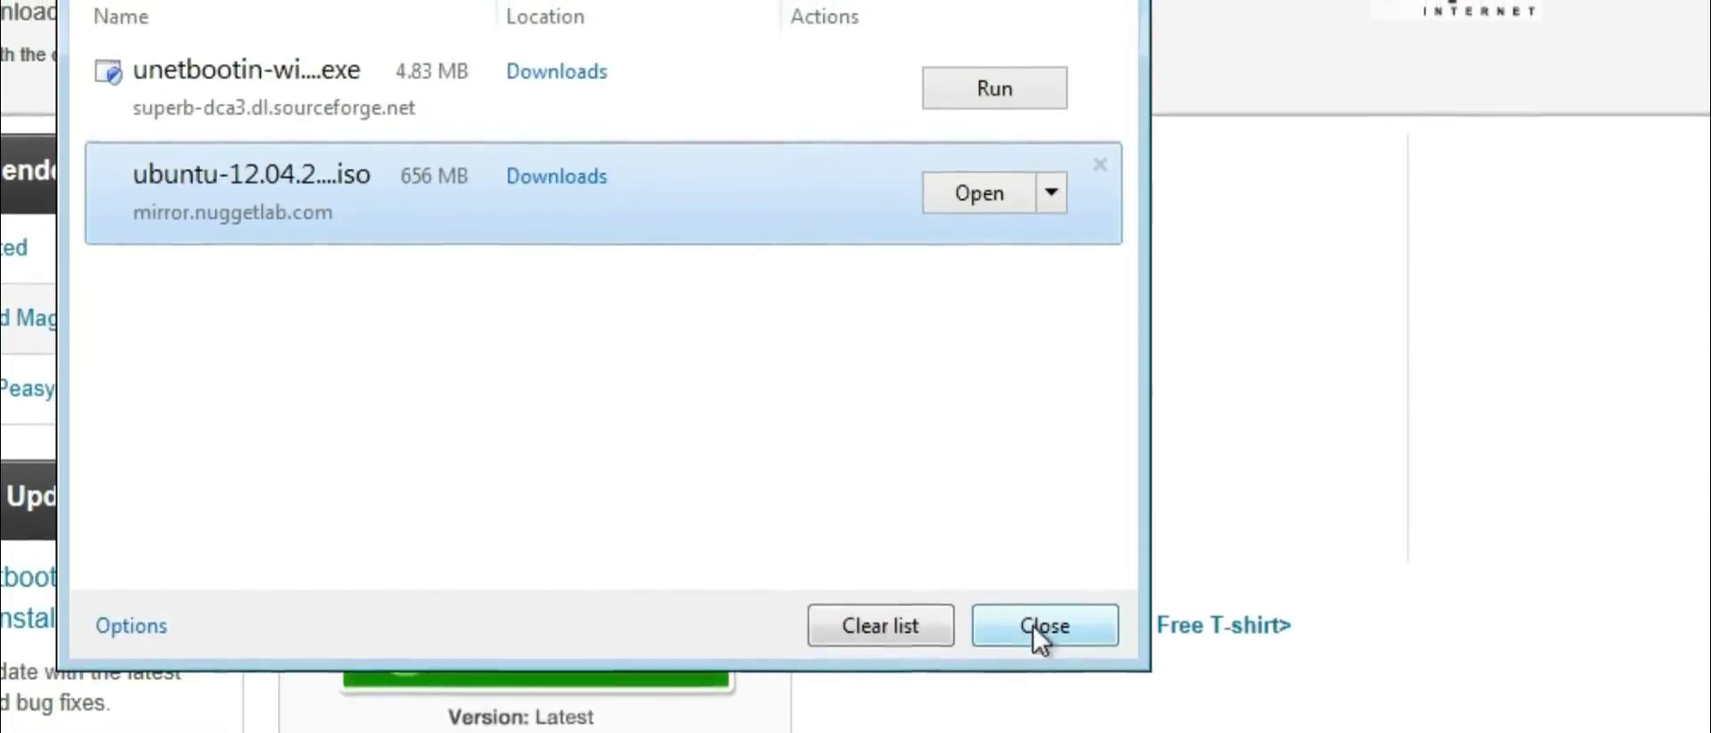
Step: Open the Downloads folder in Explorer and launch unetbootin-windows-584.exe
click(1035, 630)
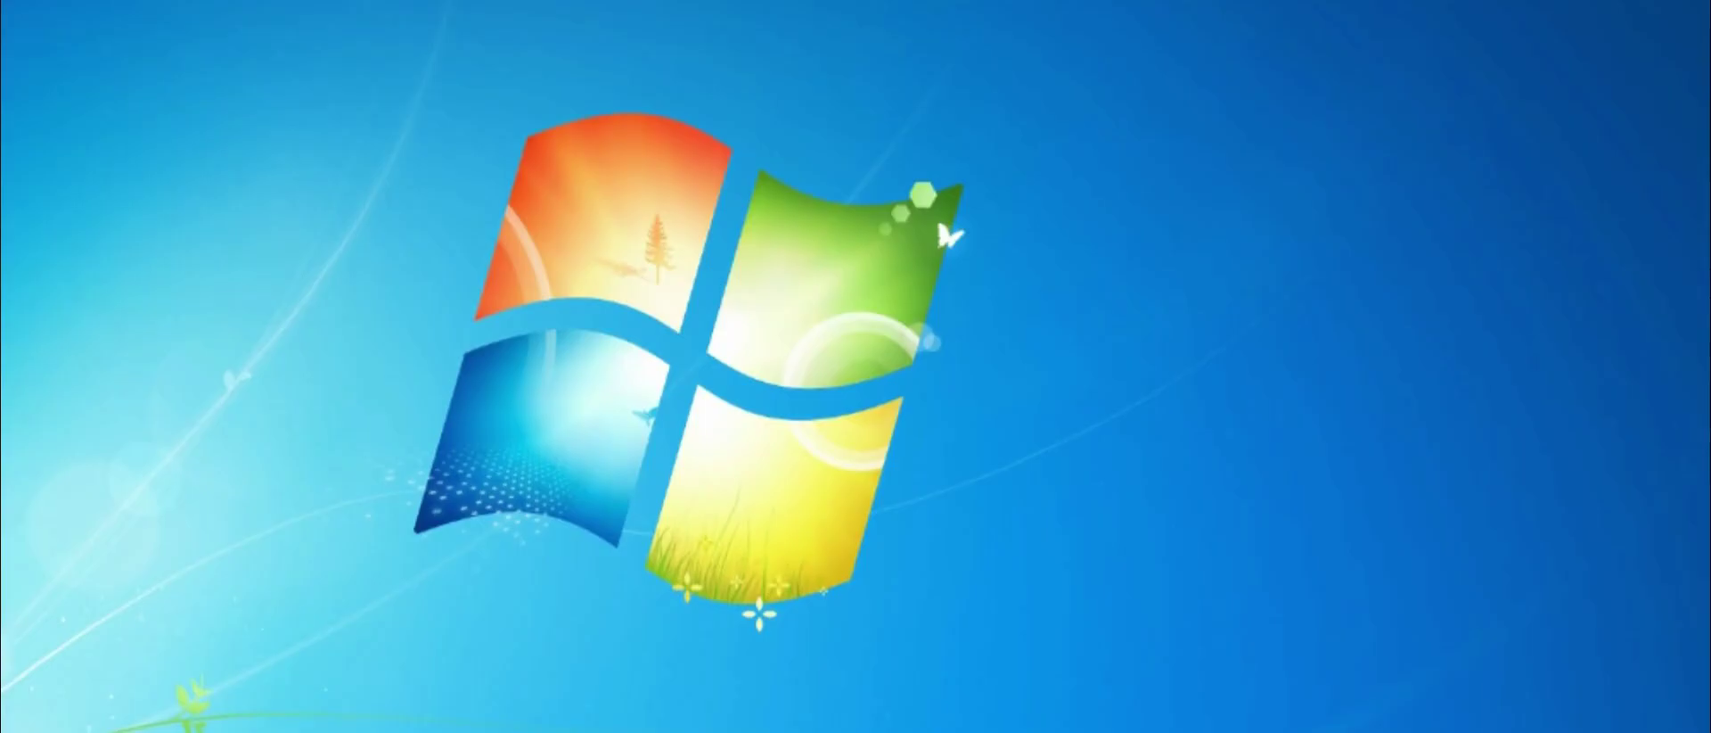
key(super)
click(118, 274)
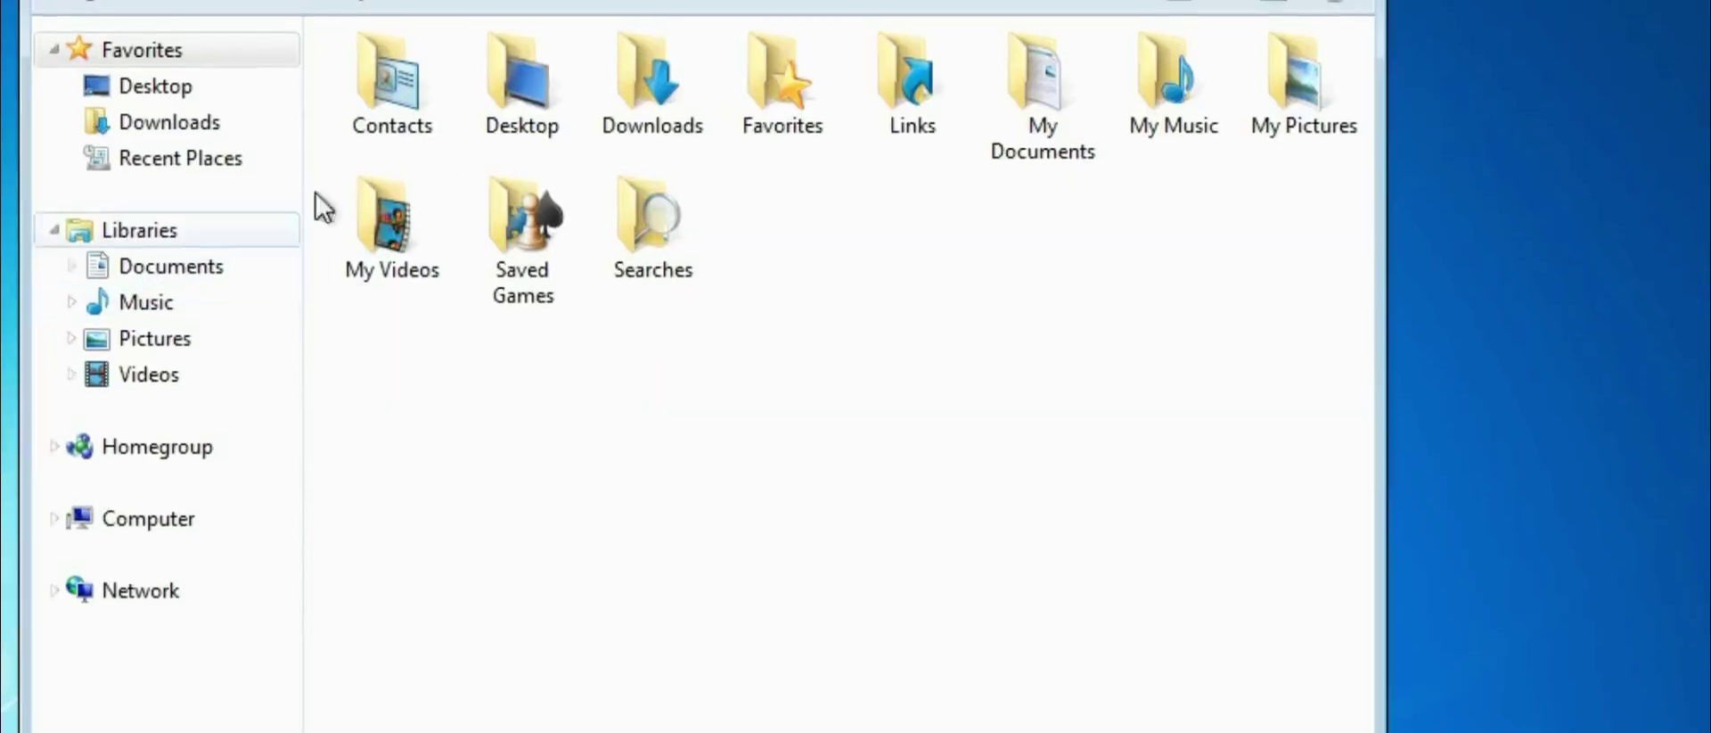
double_click(654, 78)
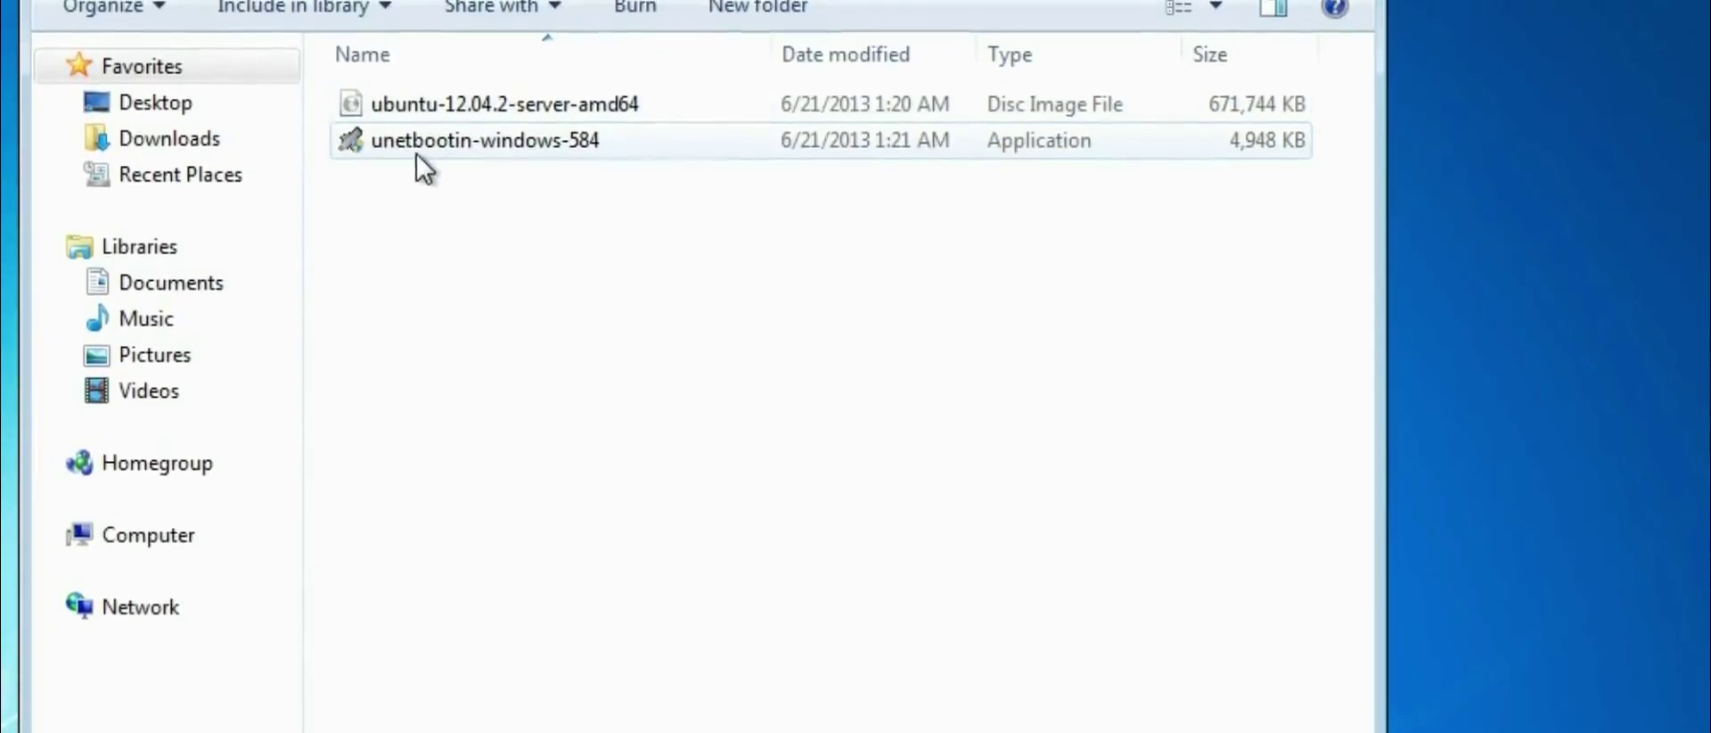
double_click(462, 115)
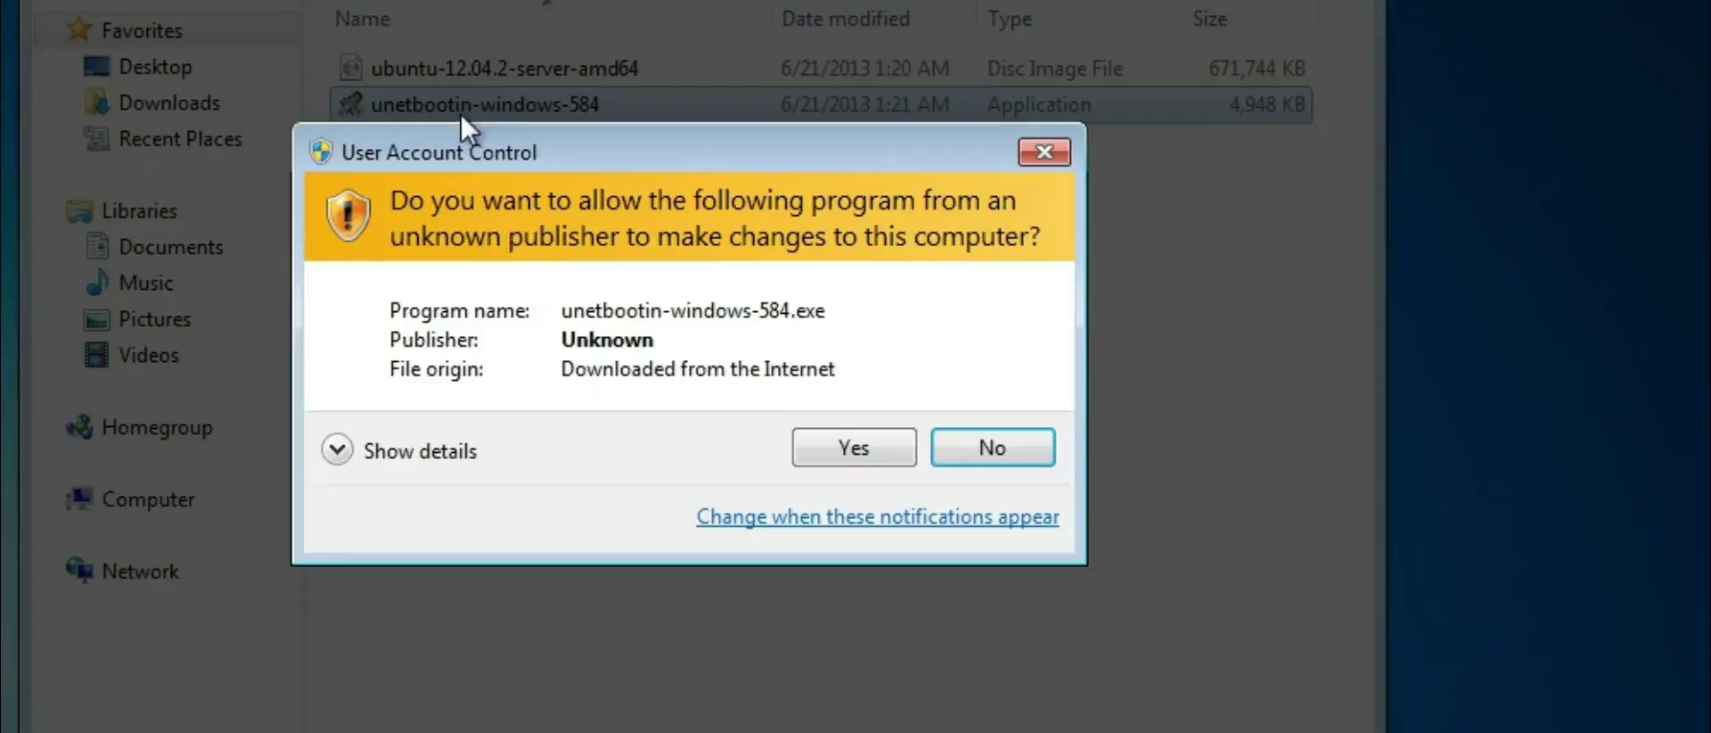
Step: Allow UNetbootin to run and choose Ubuntu as the distribution
click(852, 455)
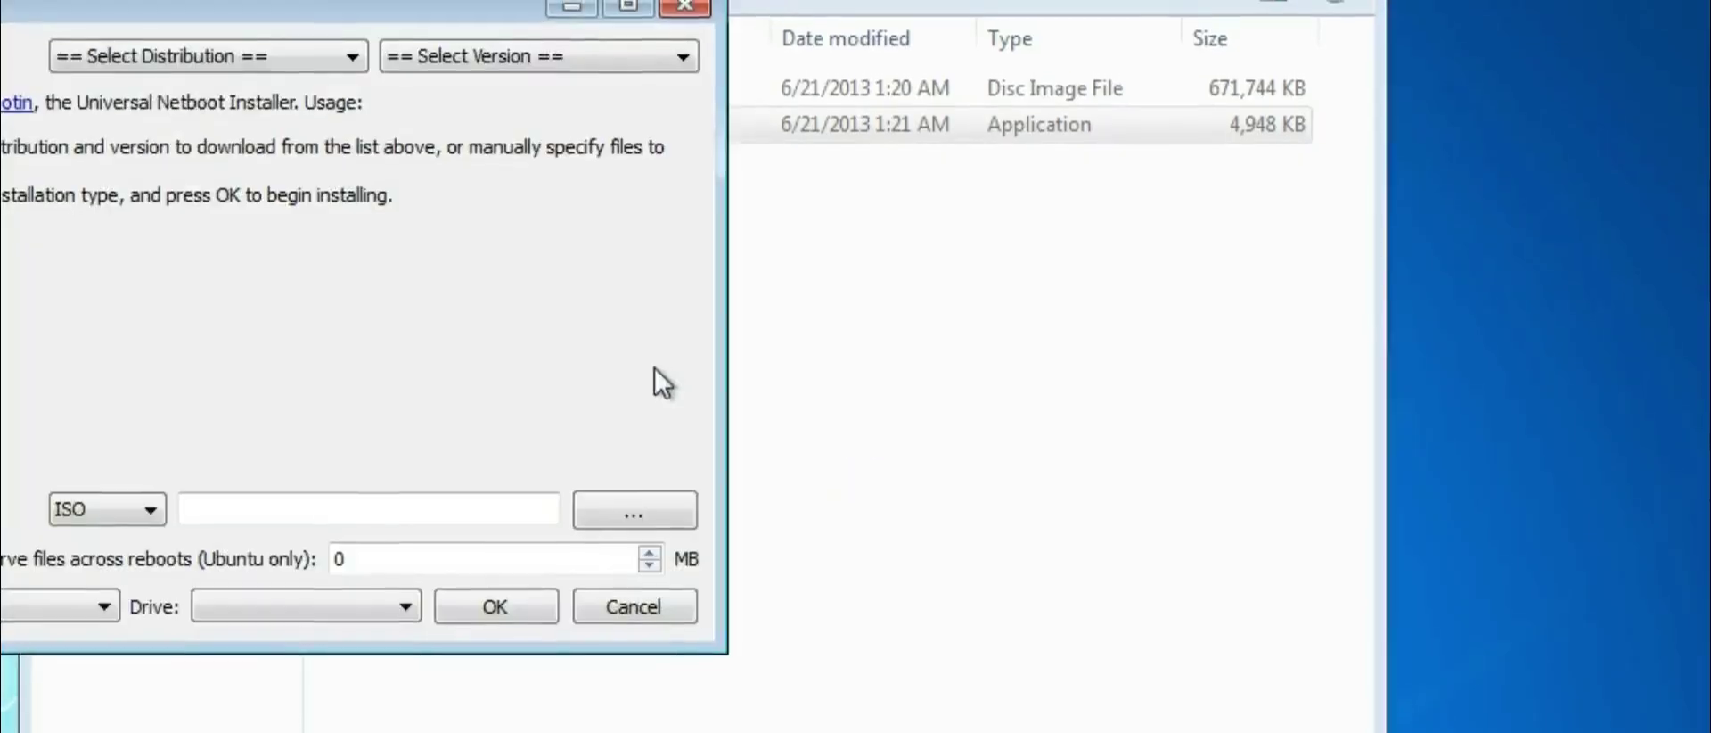
click(224, 69)
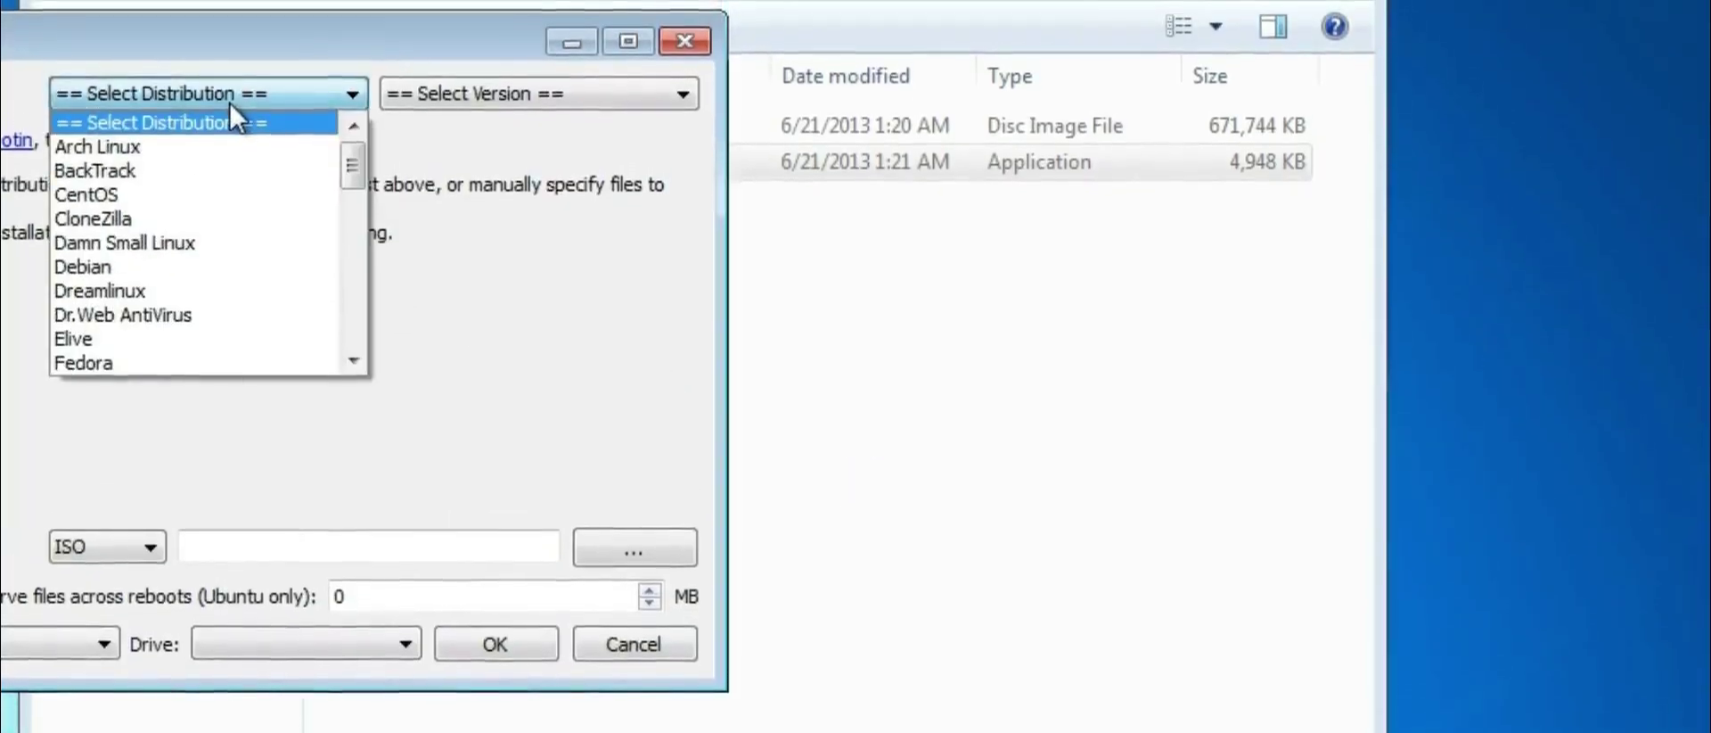
drag(360, 185, 357, 338)
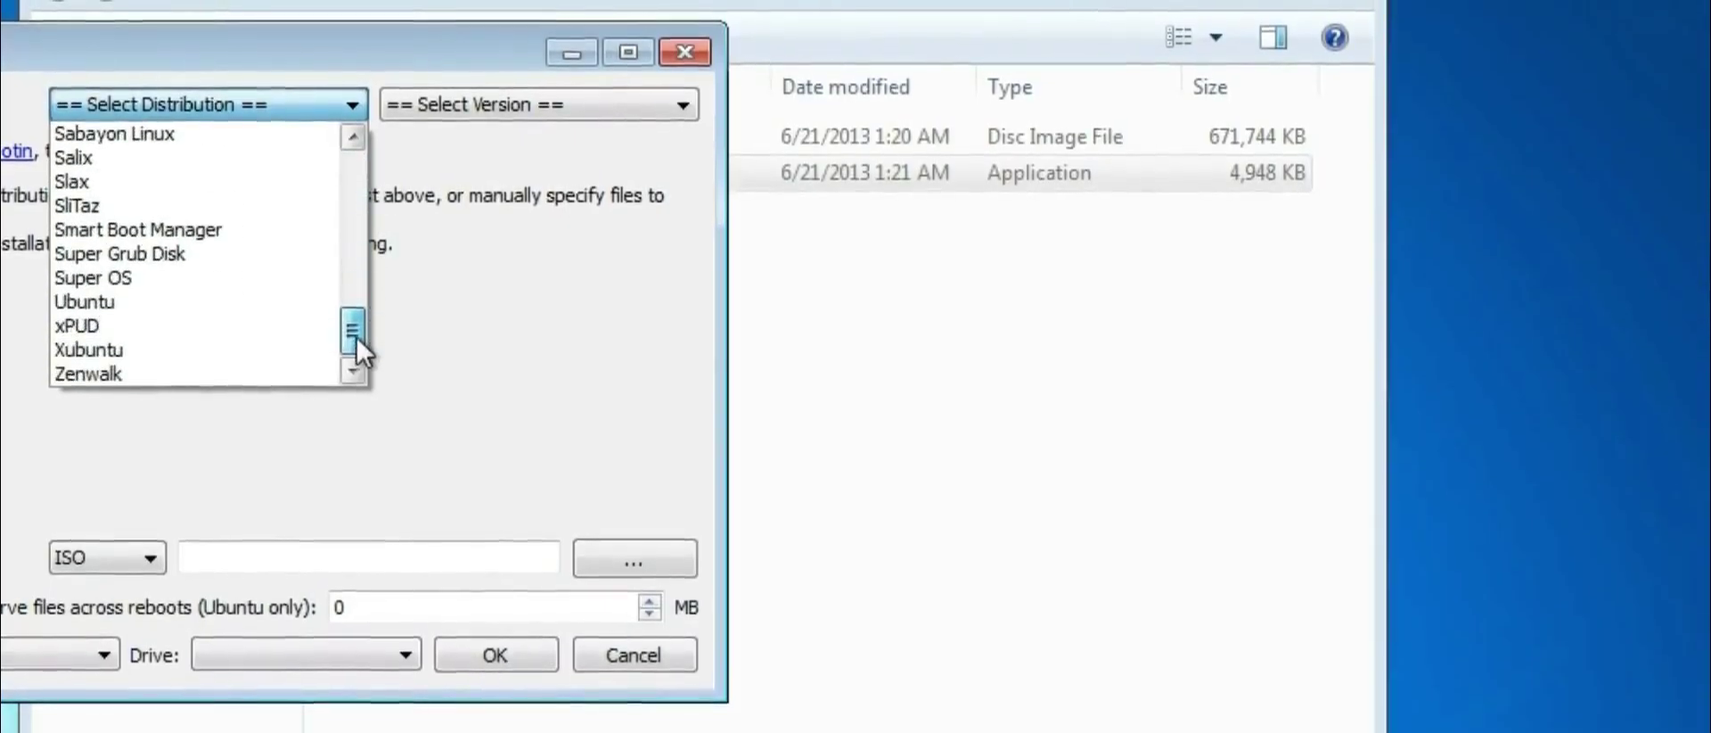
click(150, 301)
Step: Look through the Ubuntu version list and keep 12.04_Live
click(543, 98)
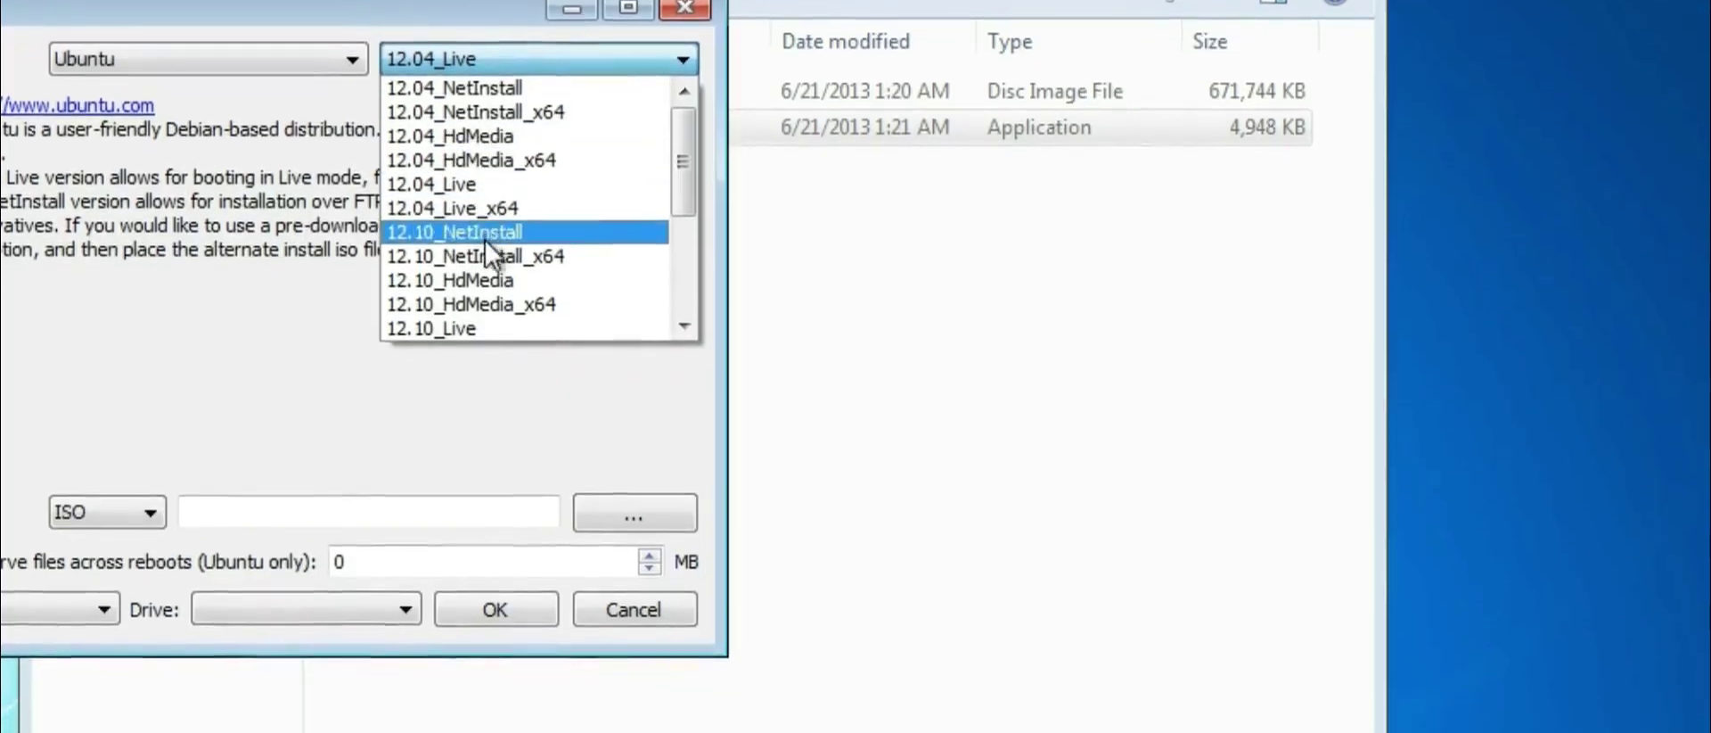
scroll(482, 215, down, 3)
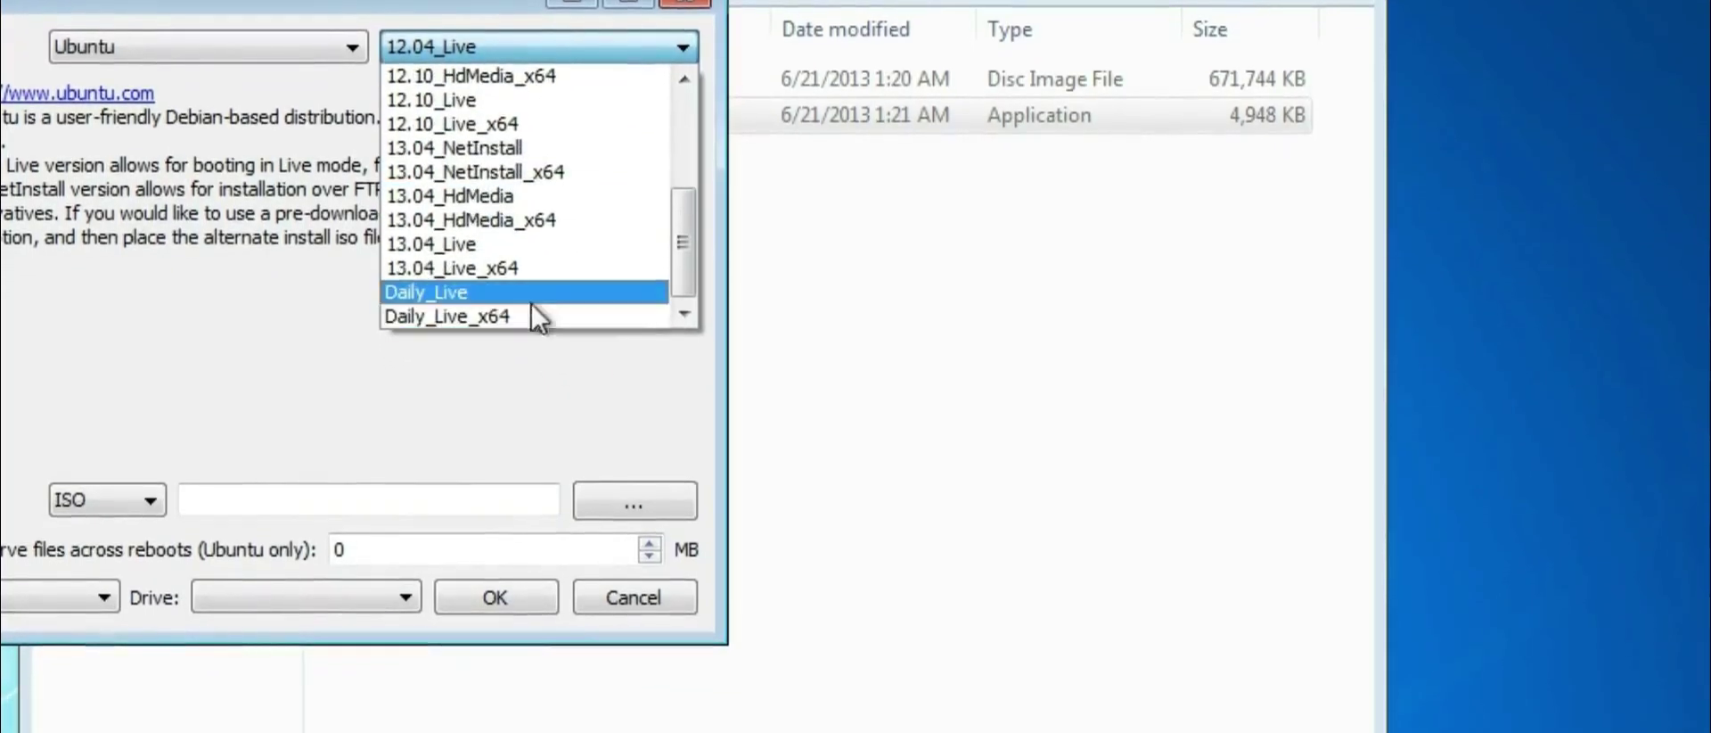
scroll(491, 174, up, 2)
scroll(488, 189, up, 1)
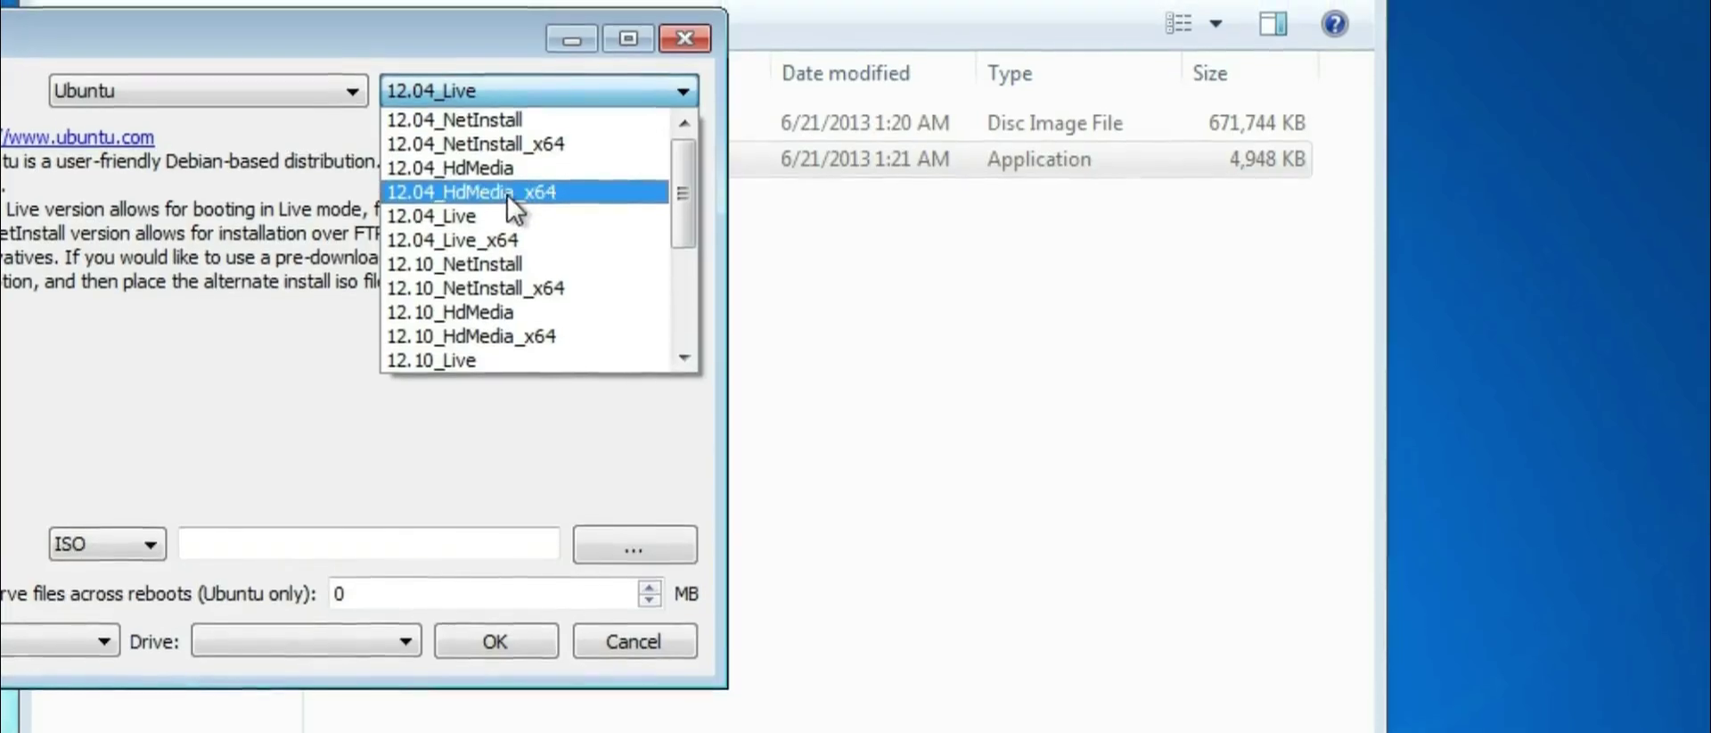
key(Escape)
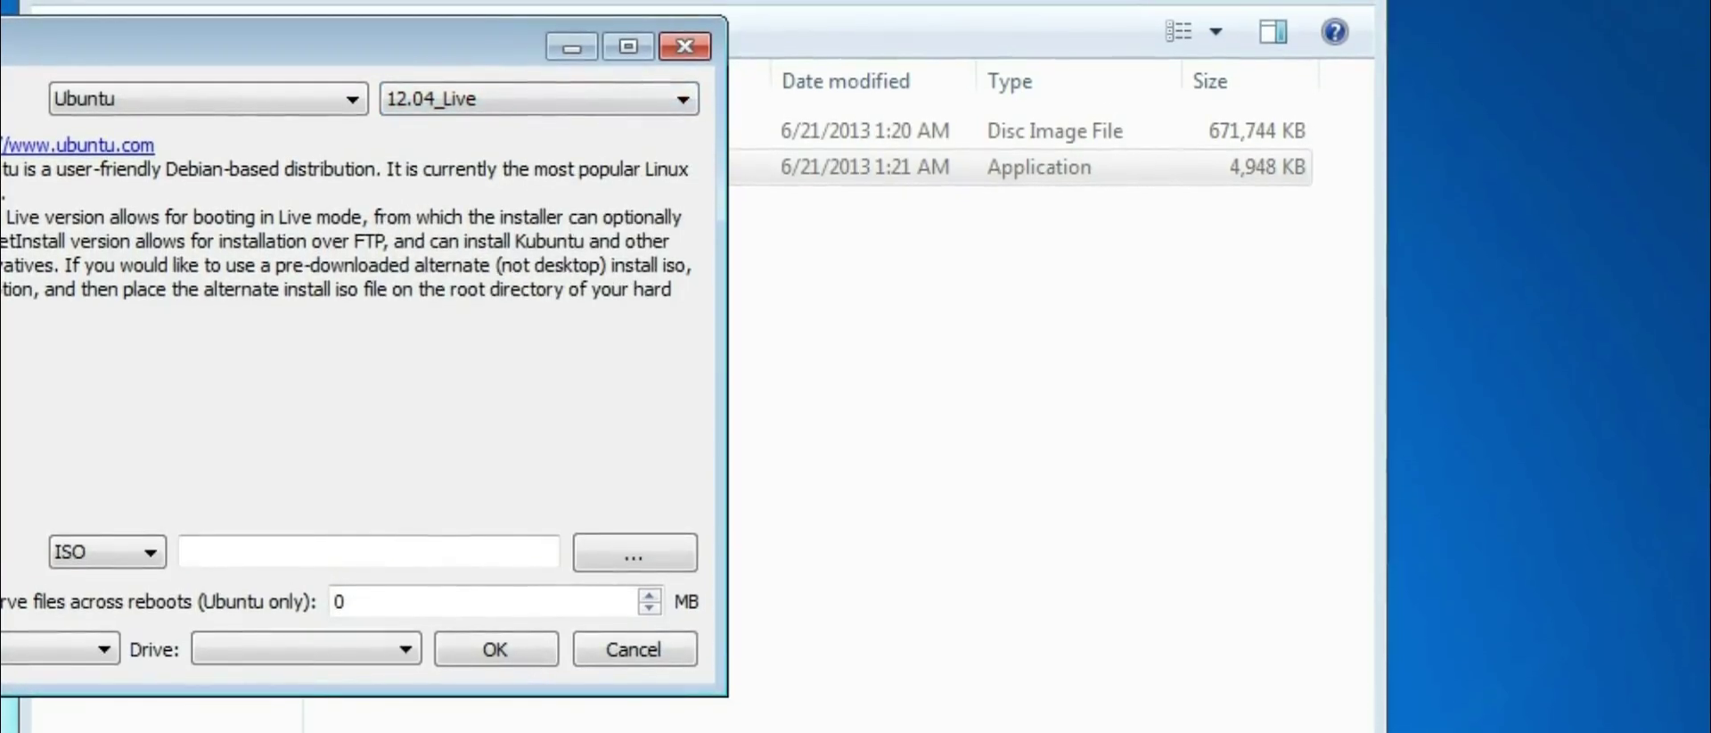
Step: Keep ISO as the disk image type and pick Downloads\ubuntu-12.04.2-server-amd64.iso
click(147, 558)
click(147, 559)
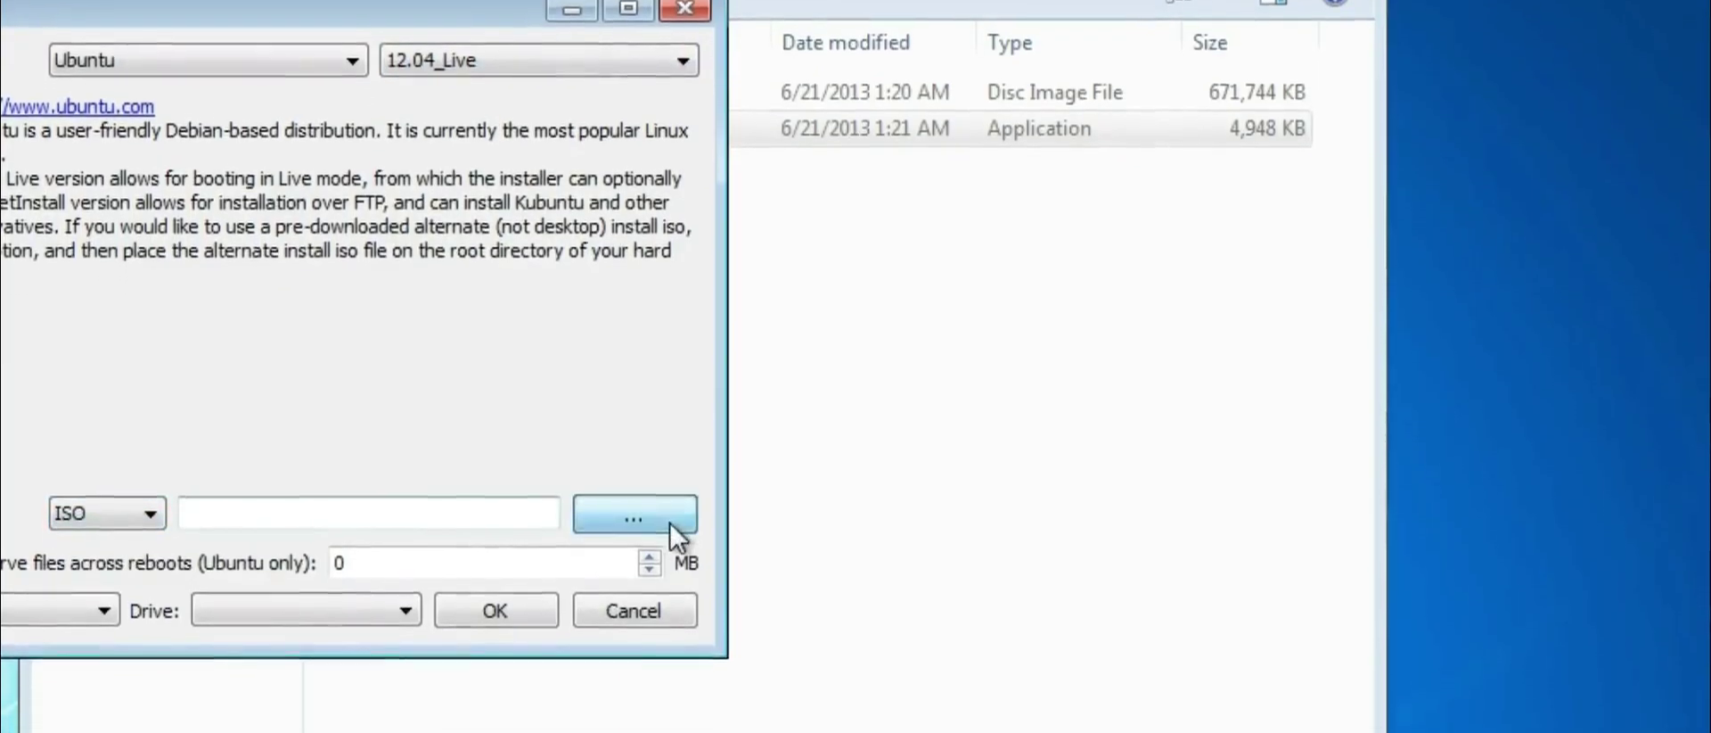
click(670, 533)
double_click(448, 233)
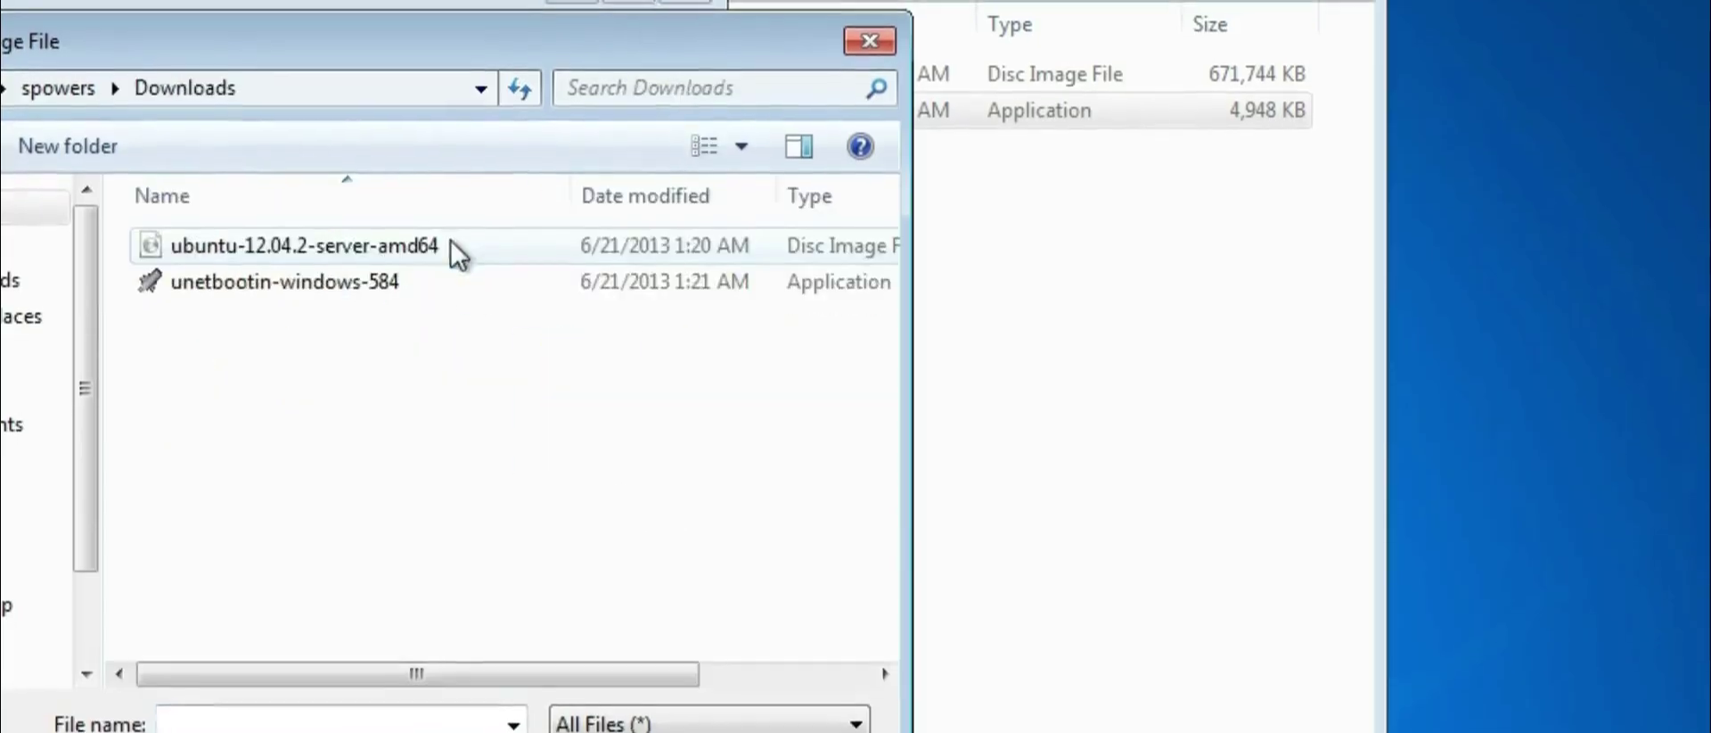
double_click(301, 271)
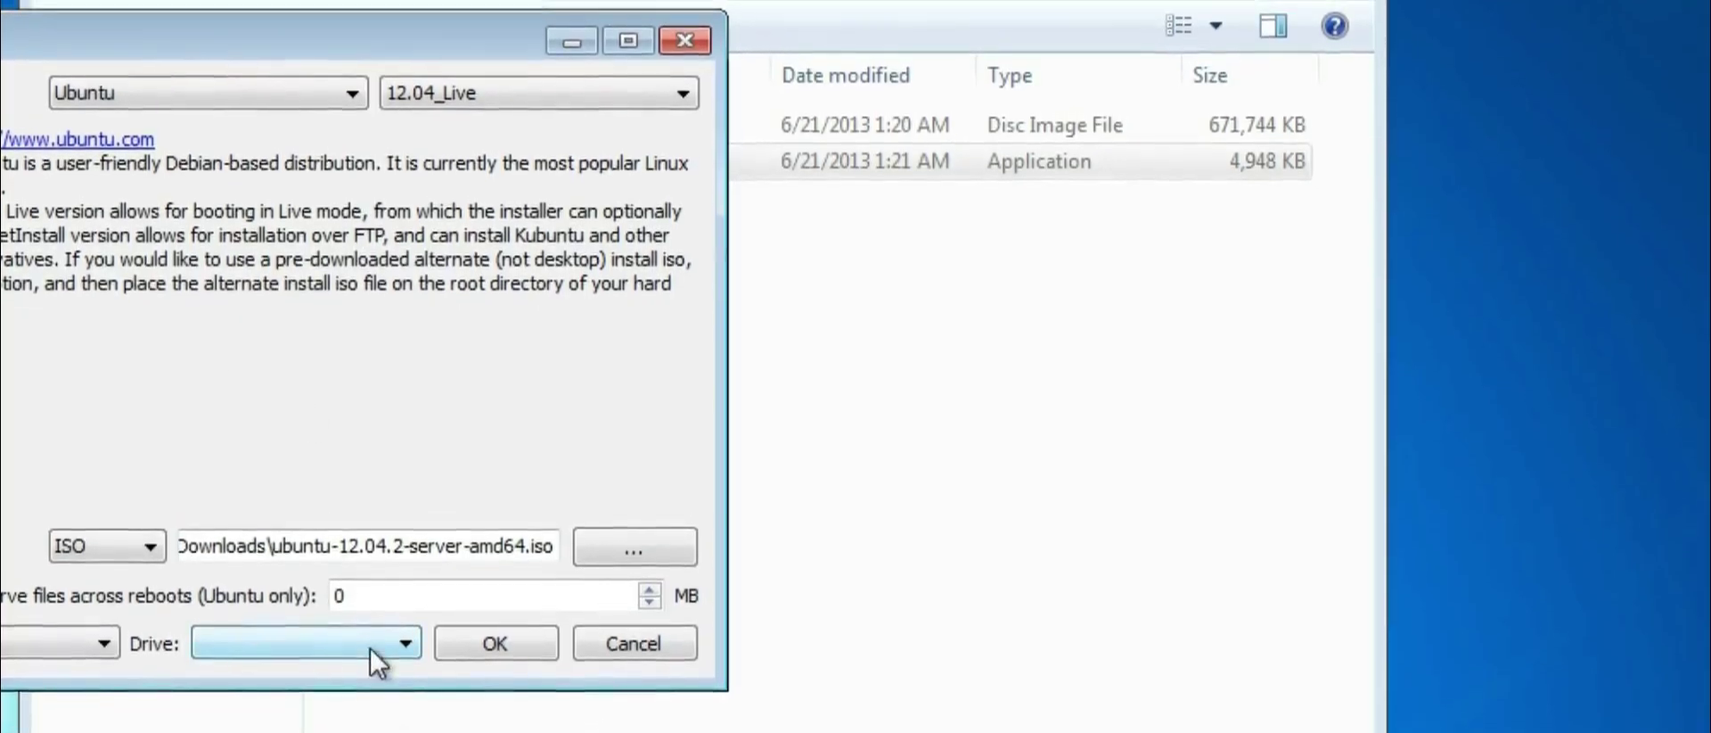
Step: Restart UNetbootin, keep E:\ as target drive, and reselect the ubuntu-12.04.2-server-amd64 ISO
click(612, 645)
double_click(485, 169)
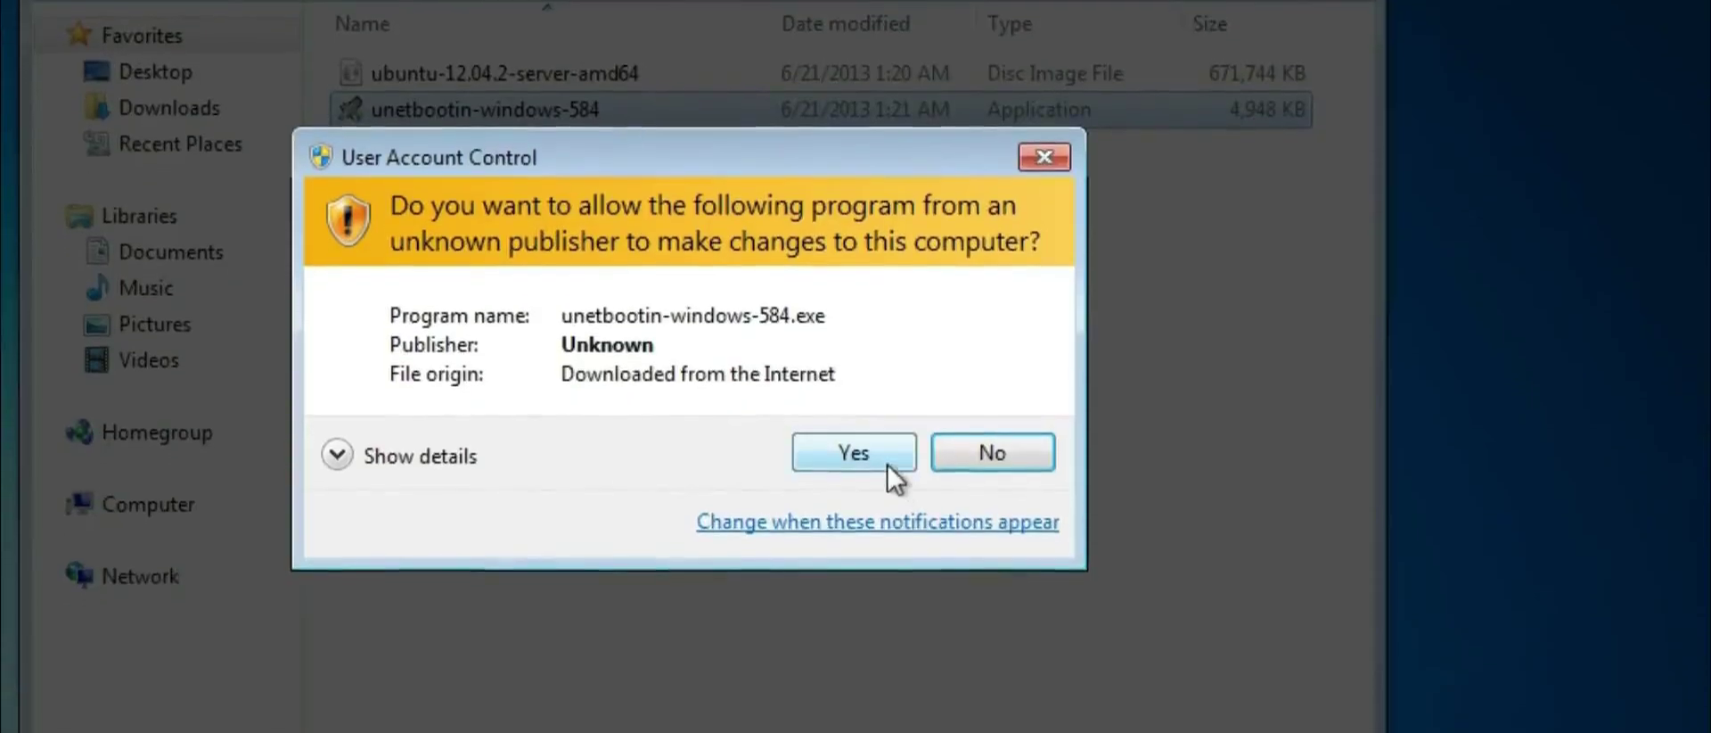
click(886, 465)
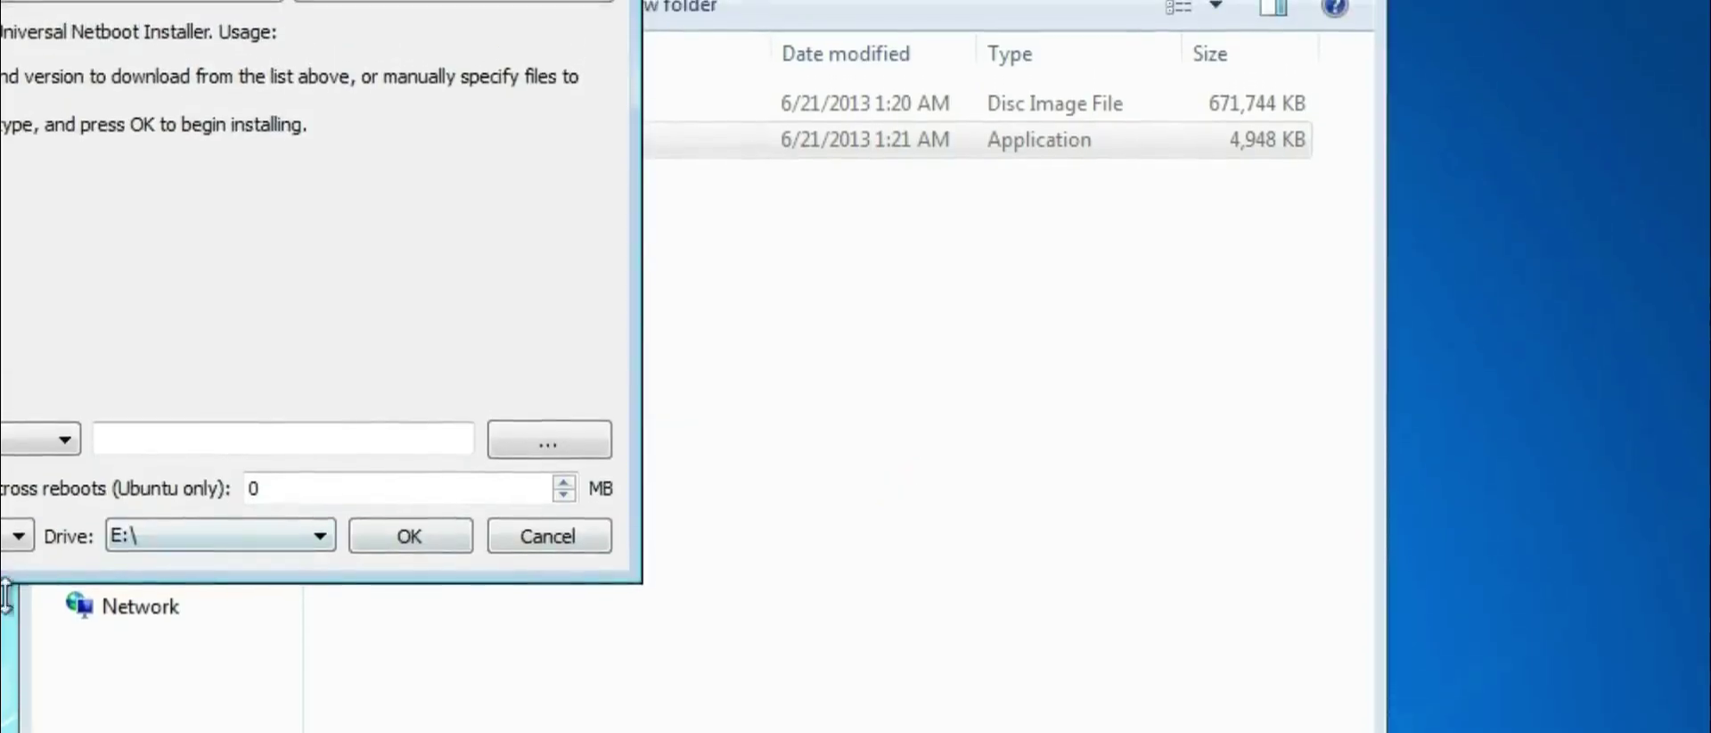
click(222, 504)
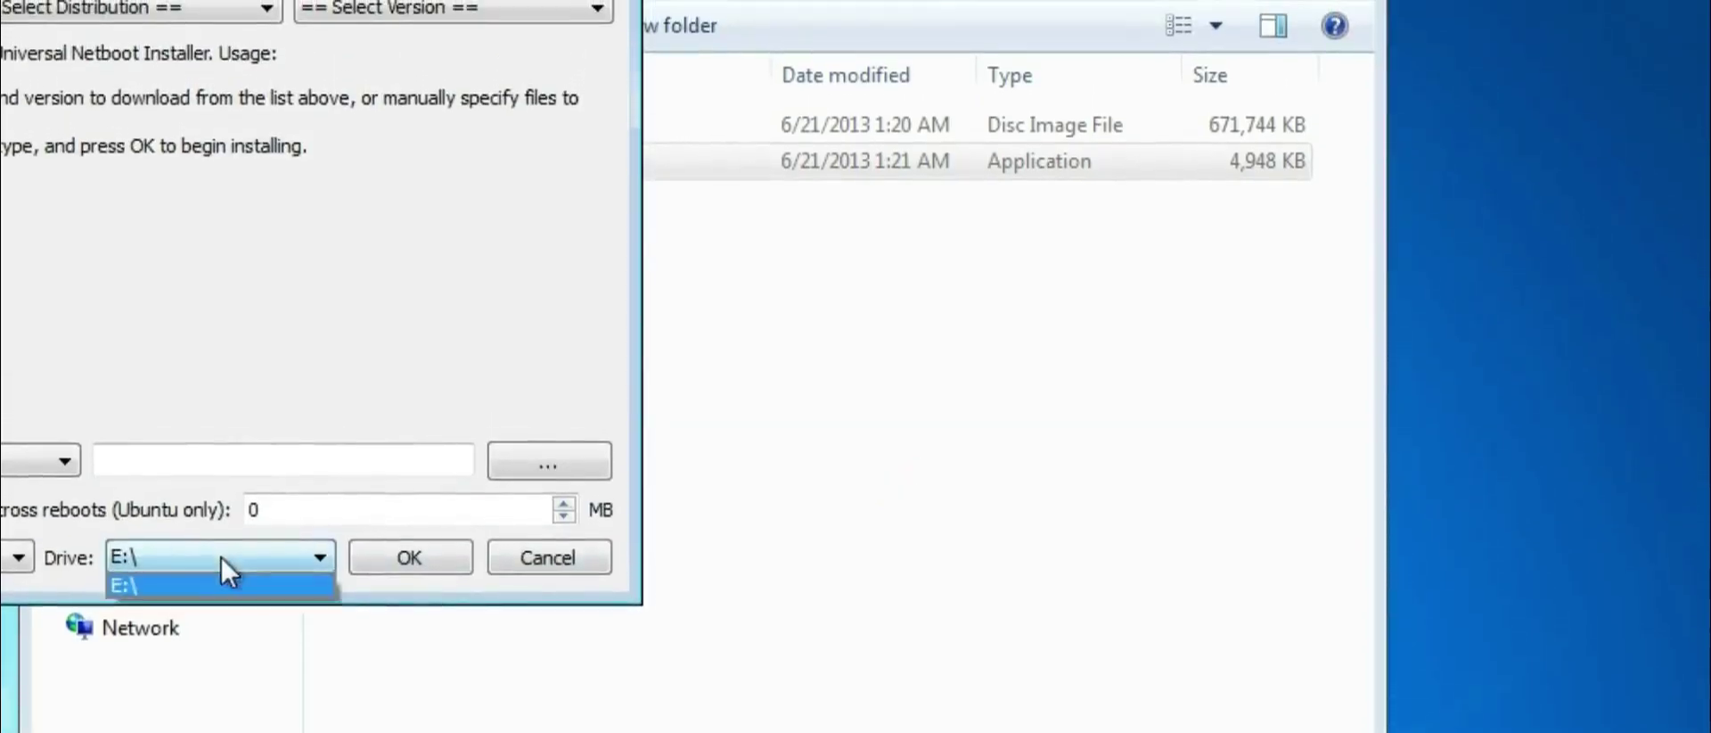
click(154, 585)
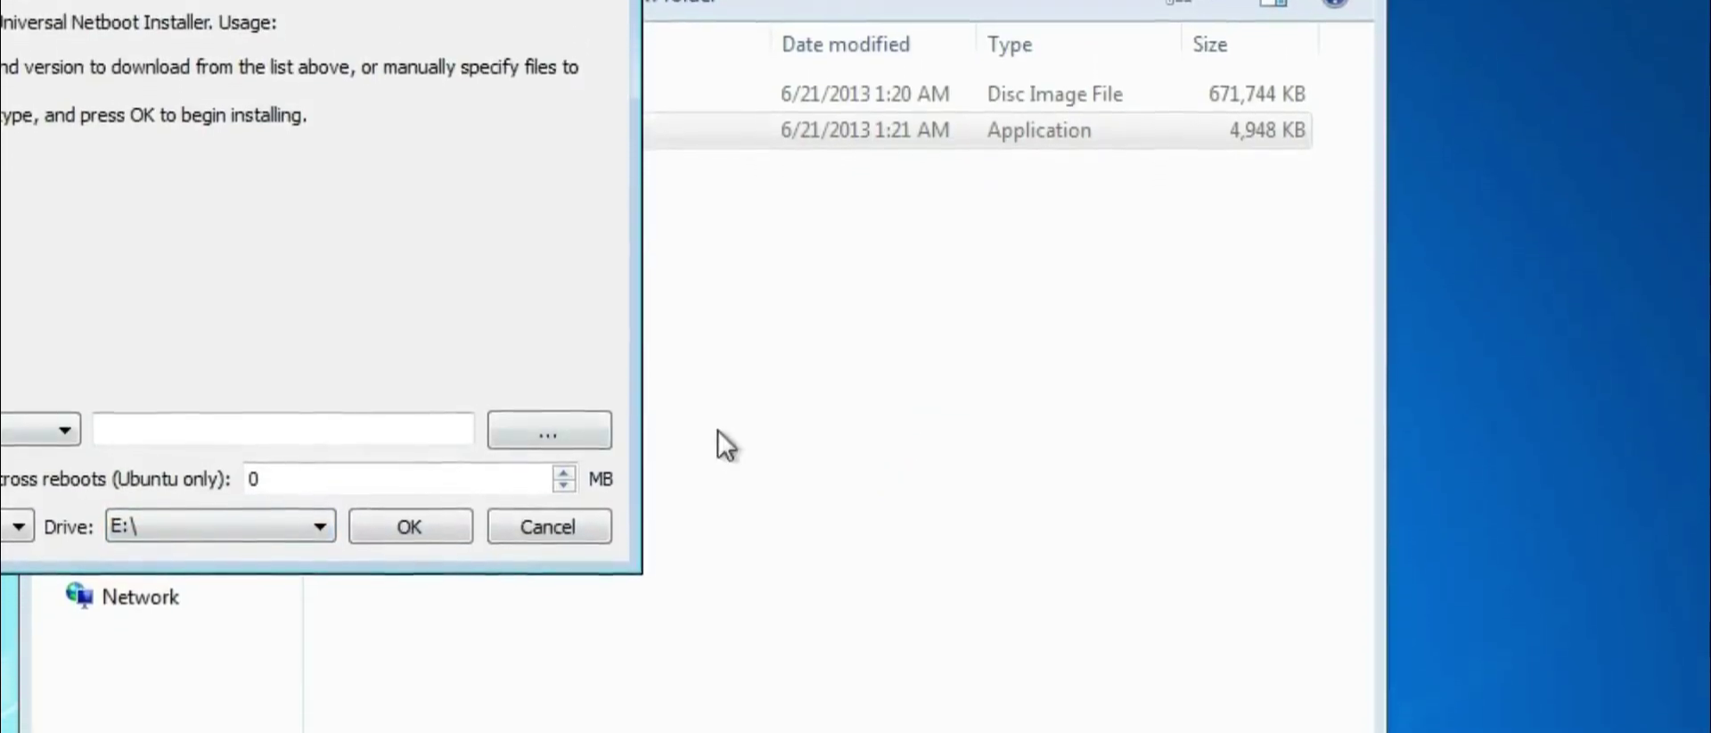
click(508, 434)
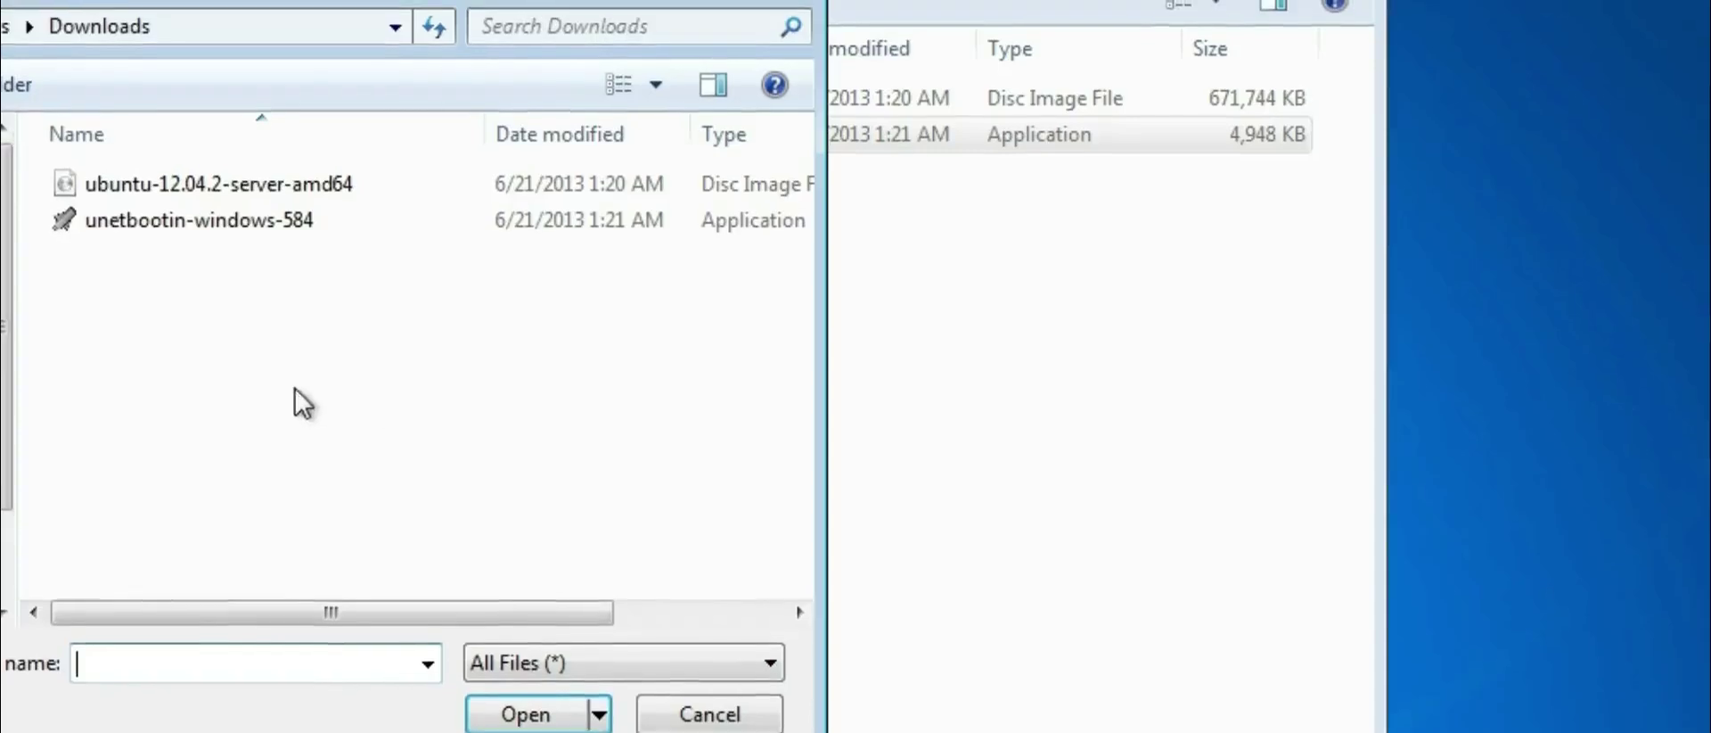
click(213, 186)
click(526, 722)
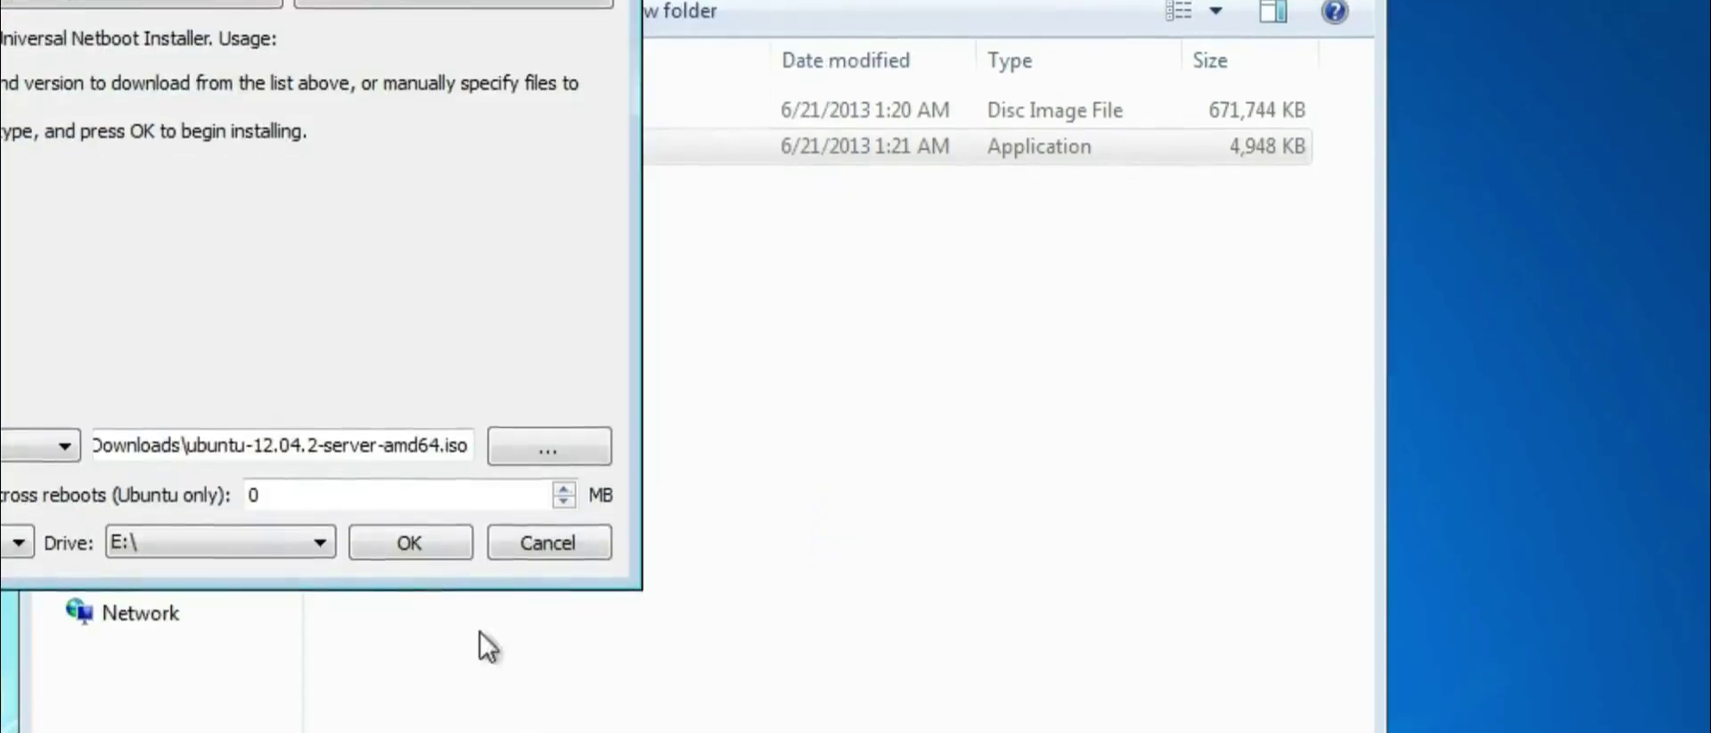
Step: Start writing the Ubuntu server ISO to drive E:\ and move the Explorer window aside
click(412, 545)
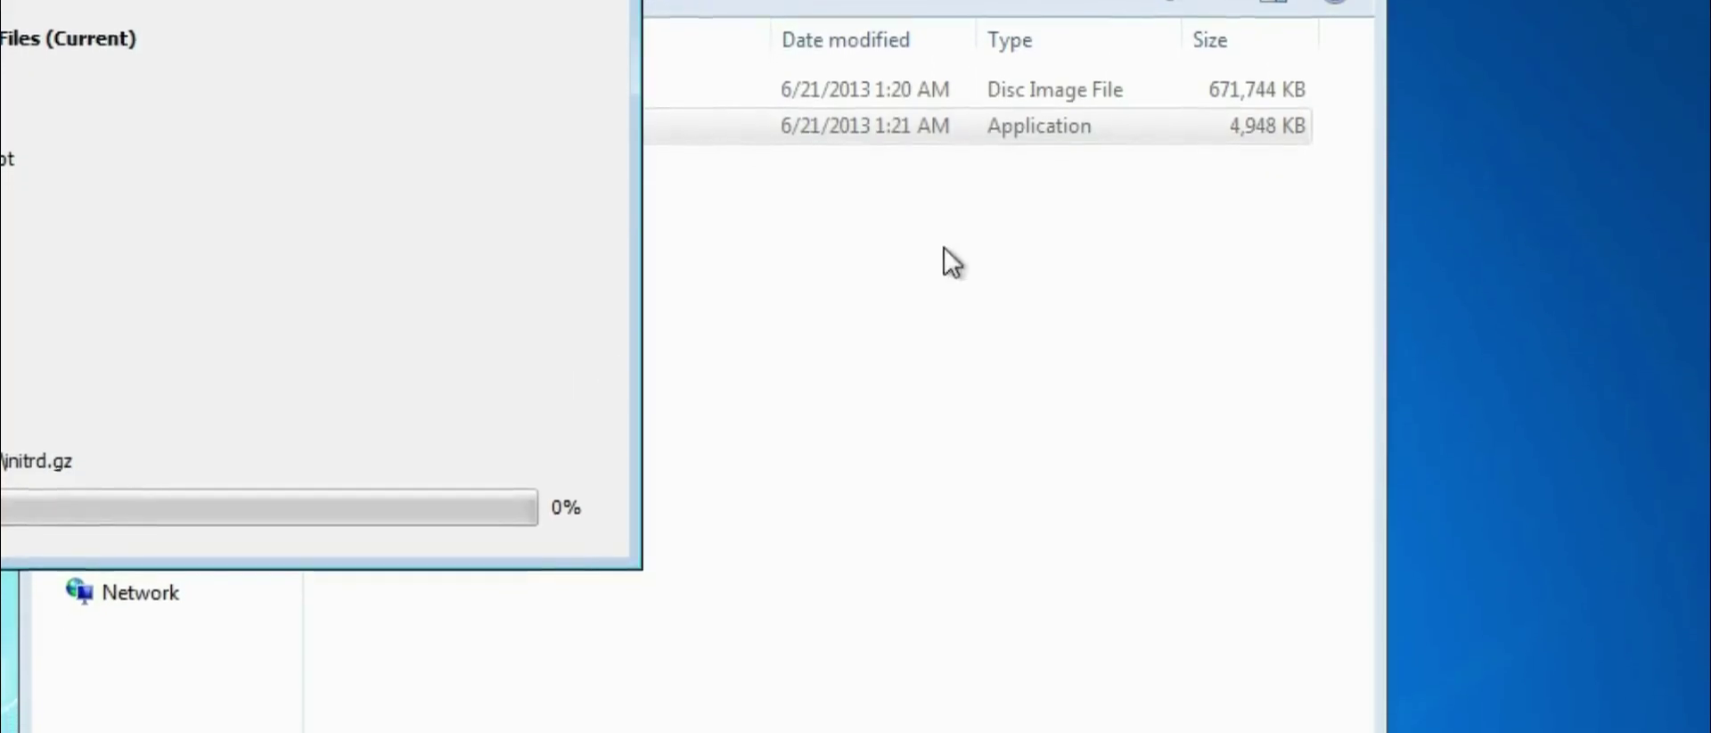
click(476, 133)
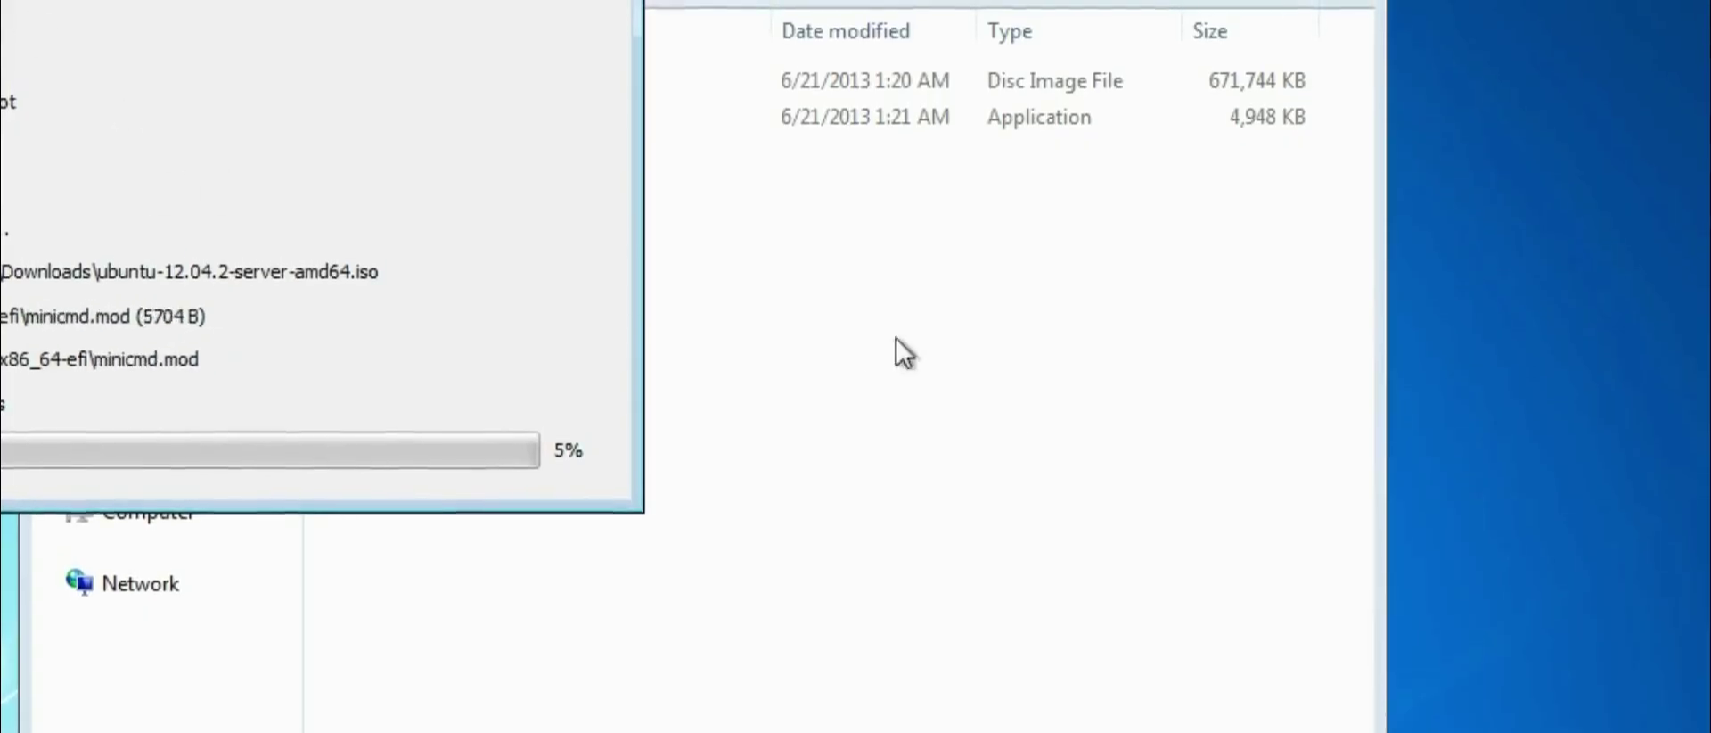
drag(981, 2, 1105, 41)
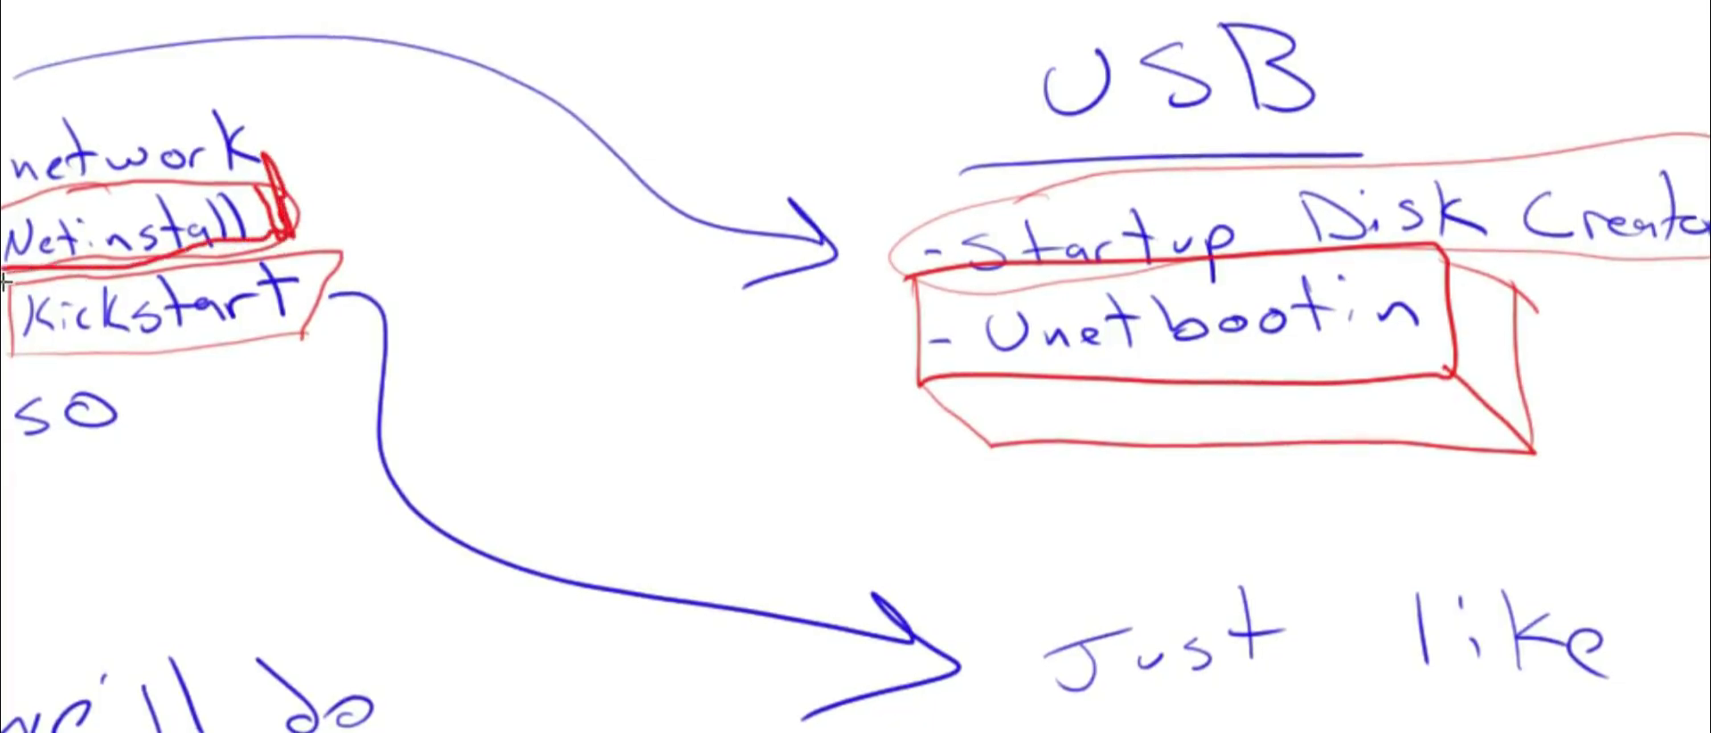
Step: Outline the word Netinstall on the whiteboard in red
drag(3, 280, 21, 293)
mouse_move(90, 215)
mouse_down()
mouse_move(255, 182)
mouse_move(4, 197)
mouse_up()
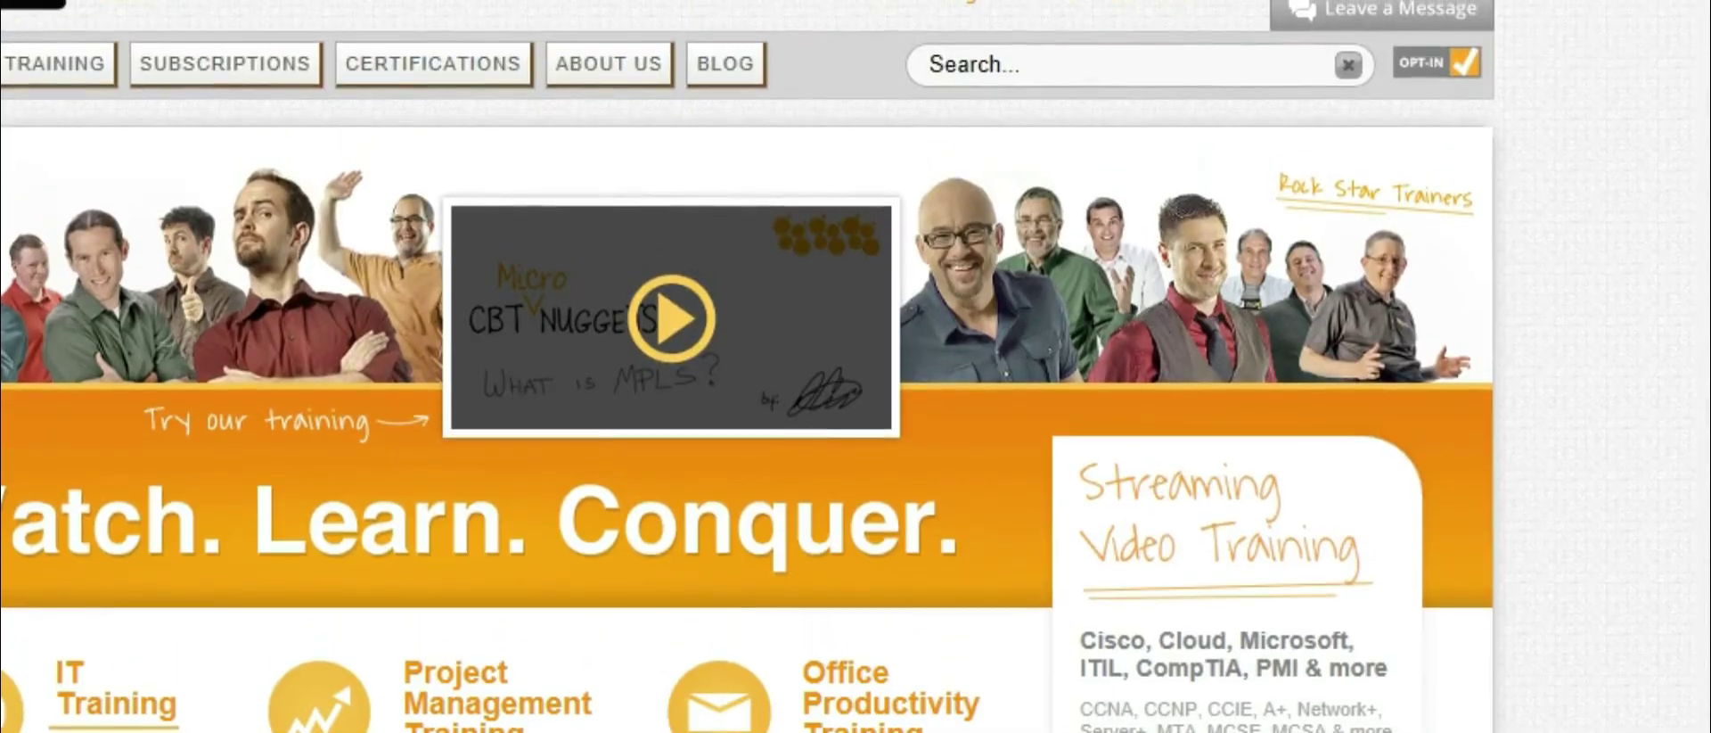
Step: Go from ubuntu.com to the Minimal CD page and follow the 64-bit 12.04 Precise Pangolin link
text(ubuntu.)
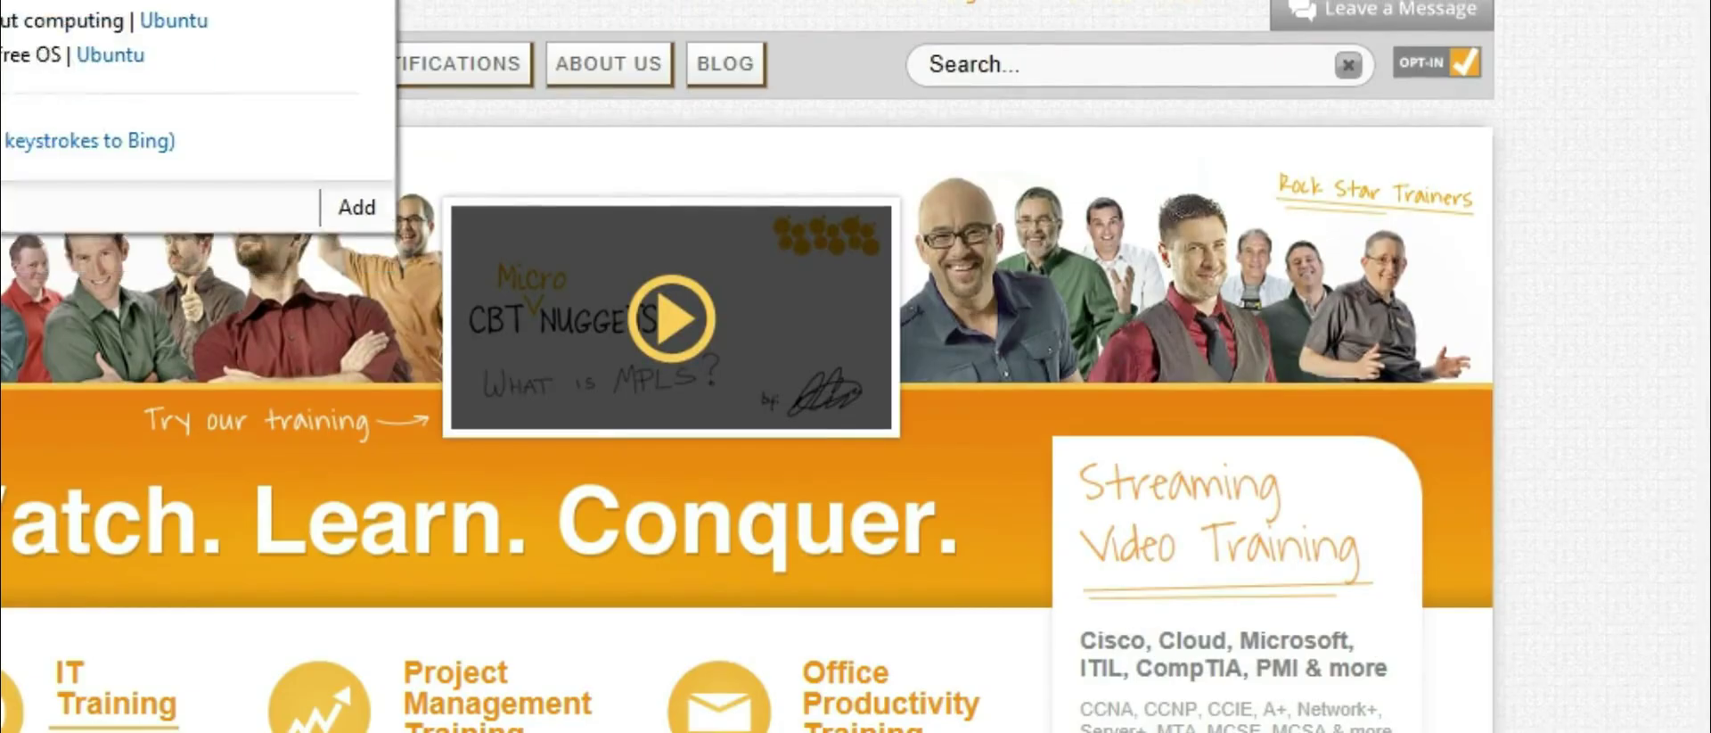
text(com)
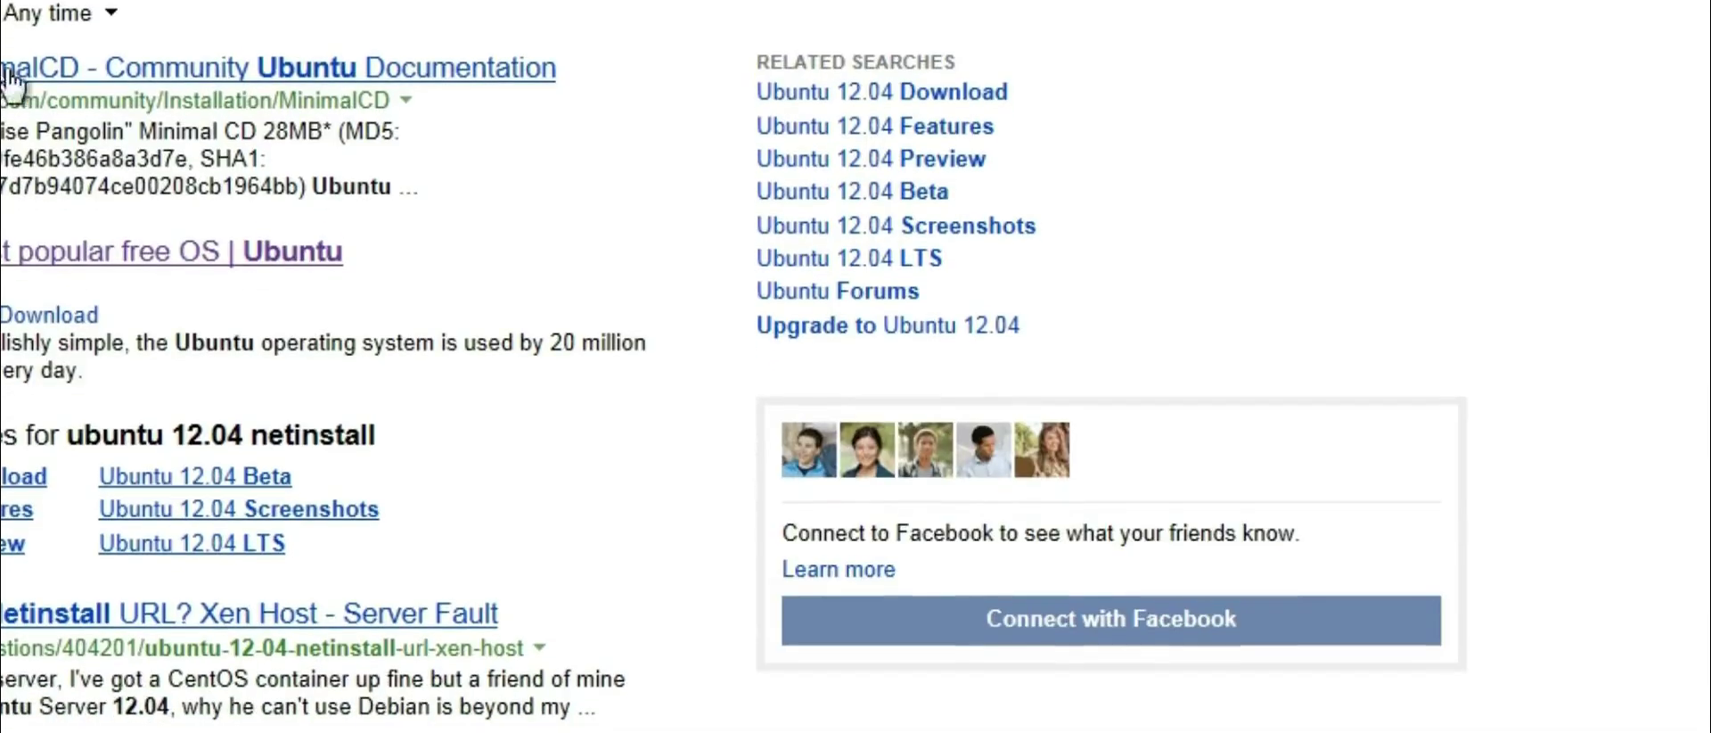
click(207, 79)
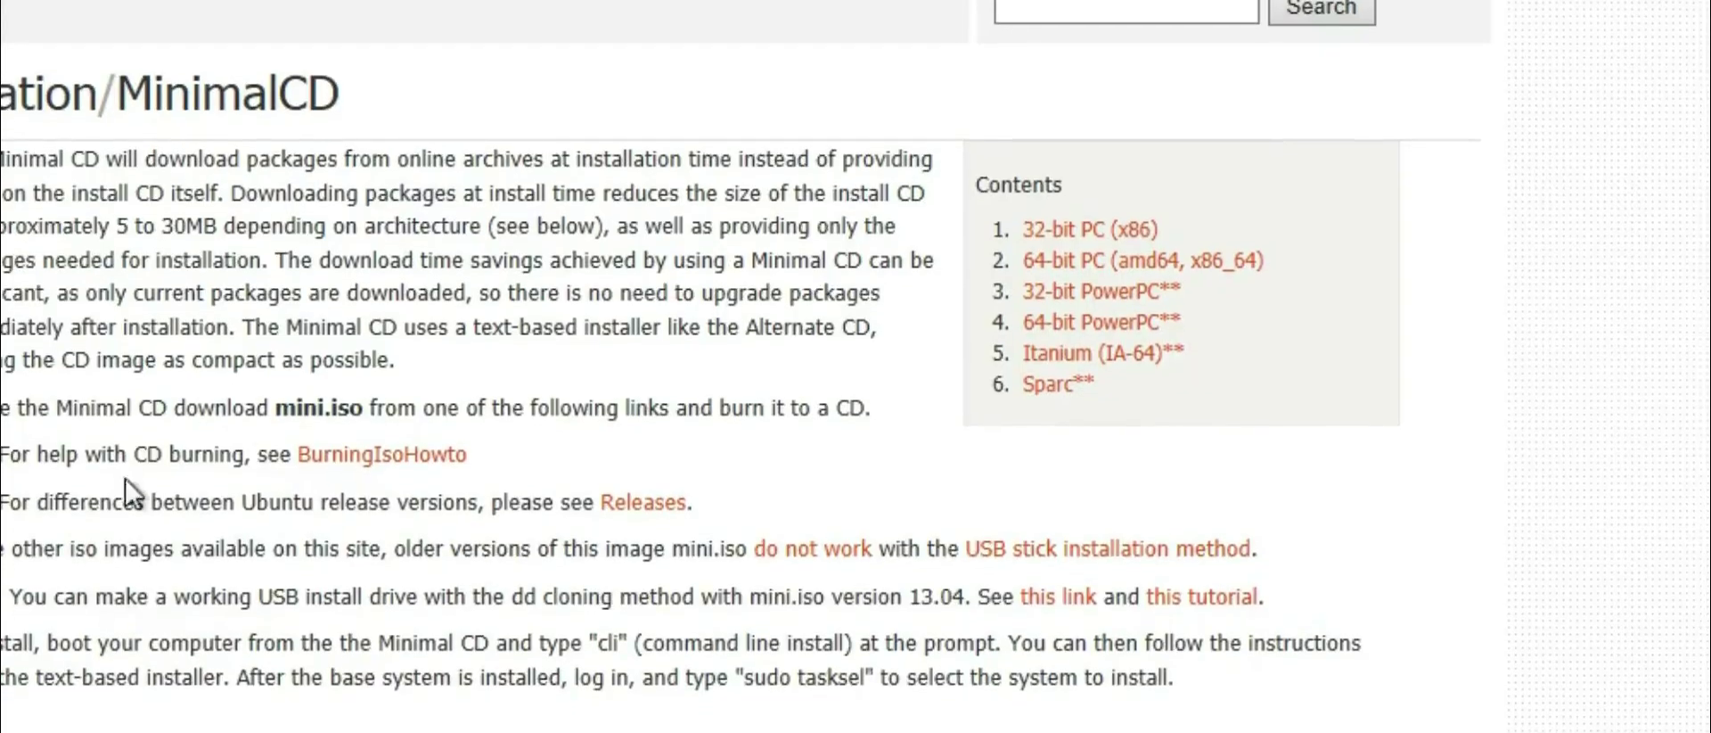
scroll(739, 376, down, 6)
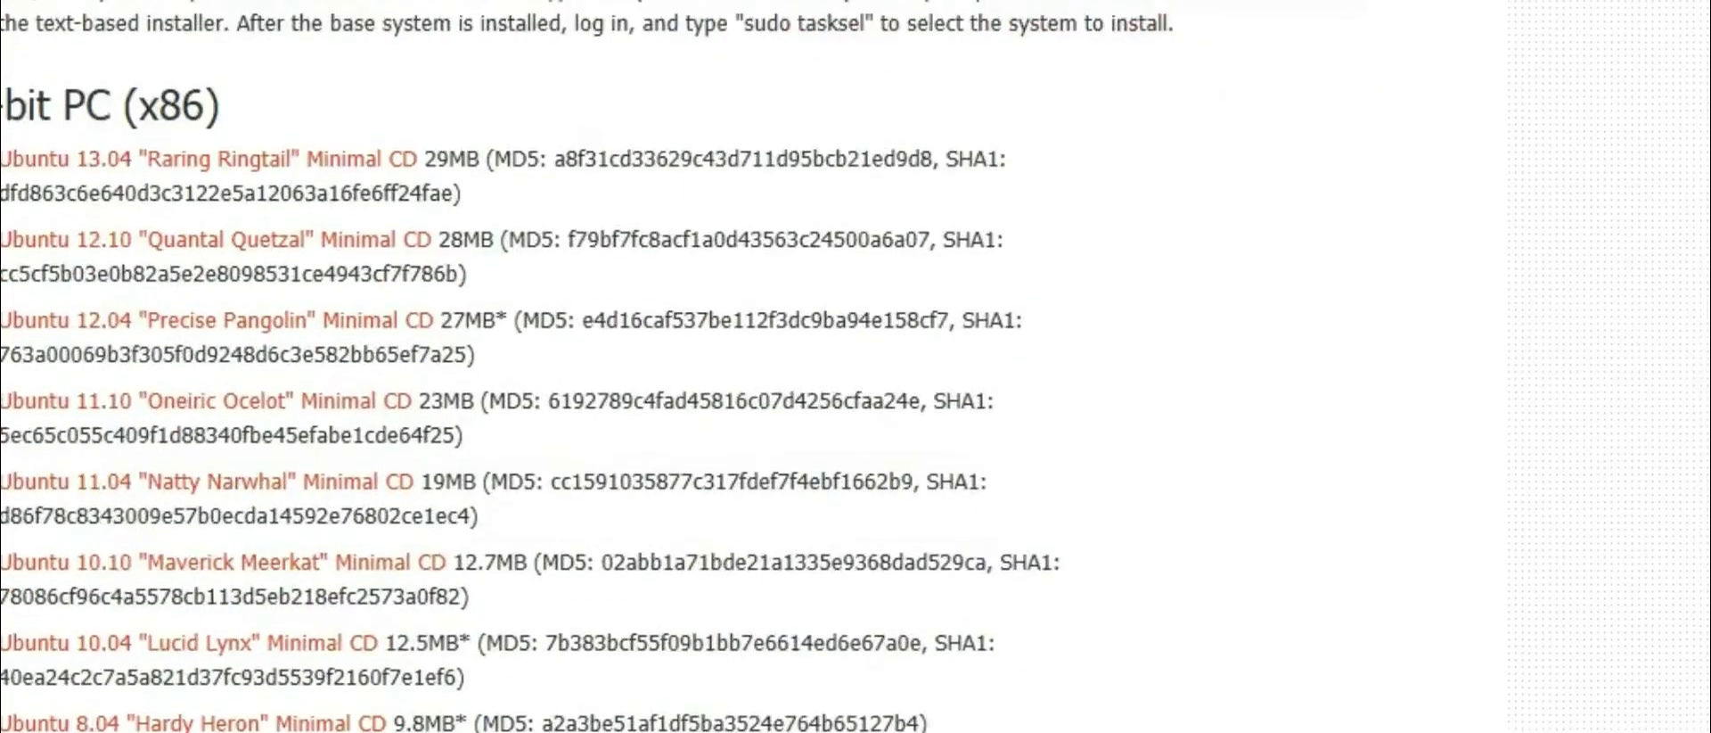
scroll(740, 374, up, 1)
scroll(740, 374, up, 5)
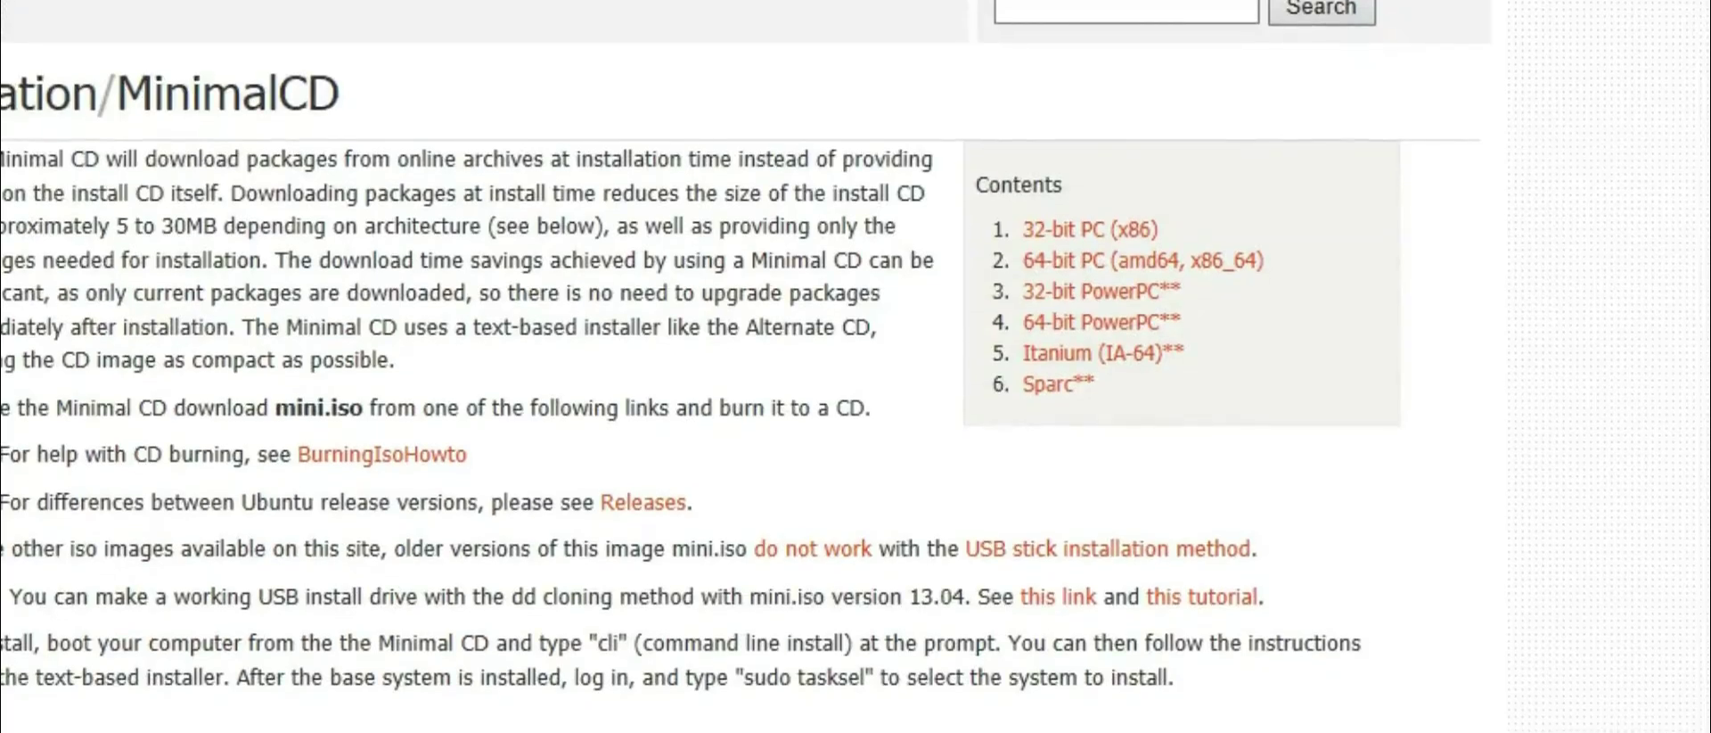
scroll(740, 375, down, 8)
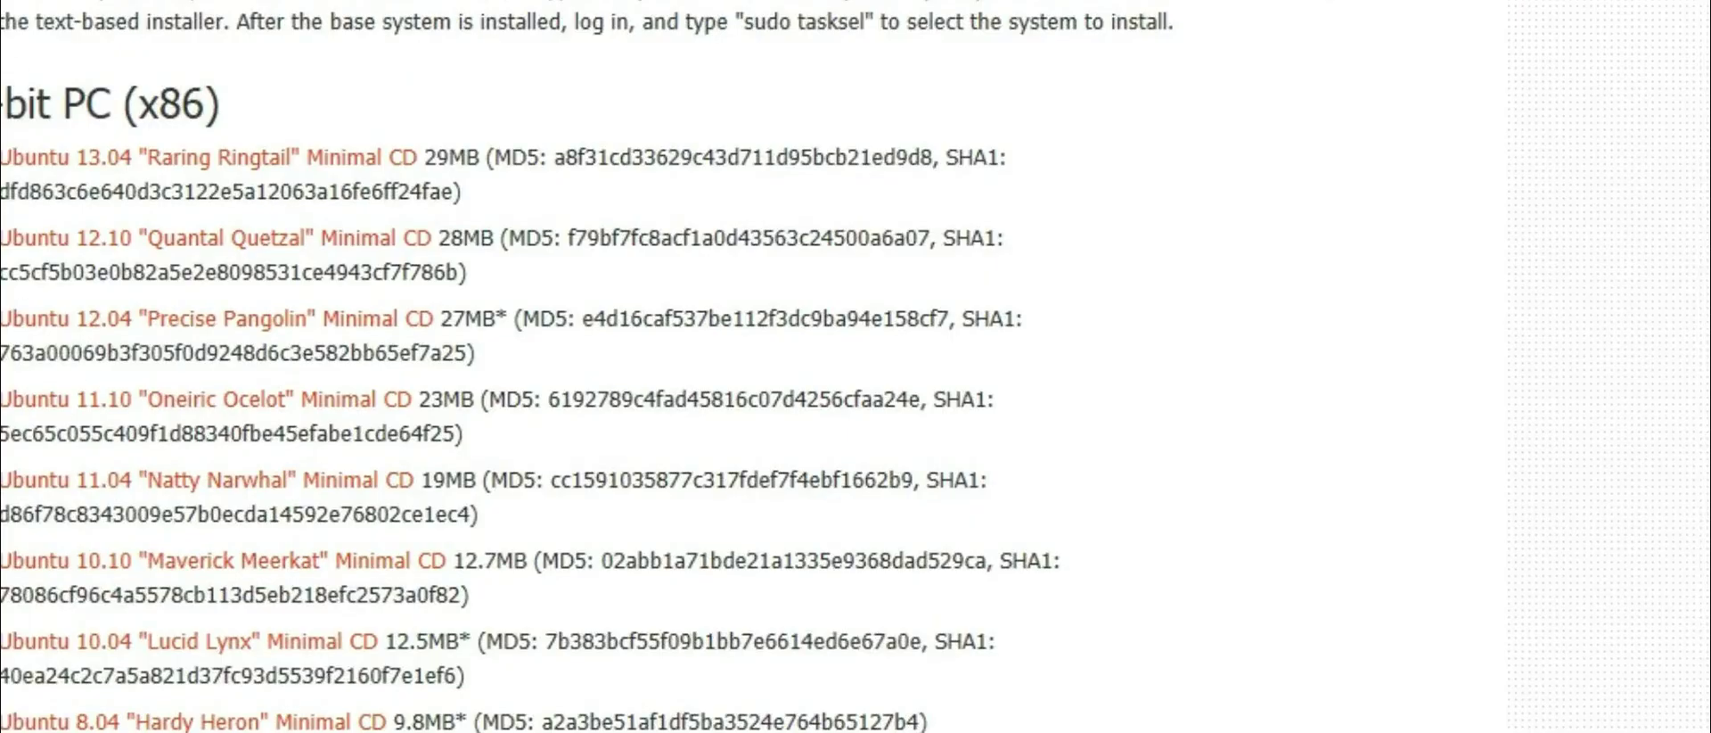
scroll(78, 370, down, 6)
scroll(535, 366, down, 2)
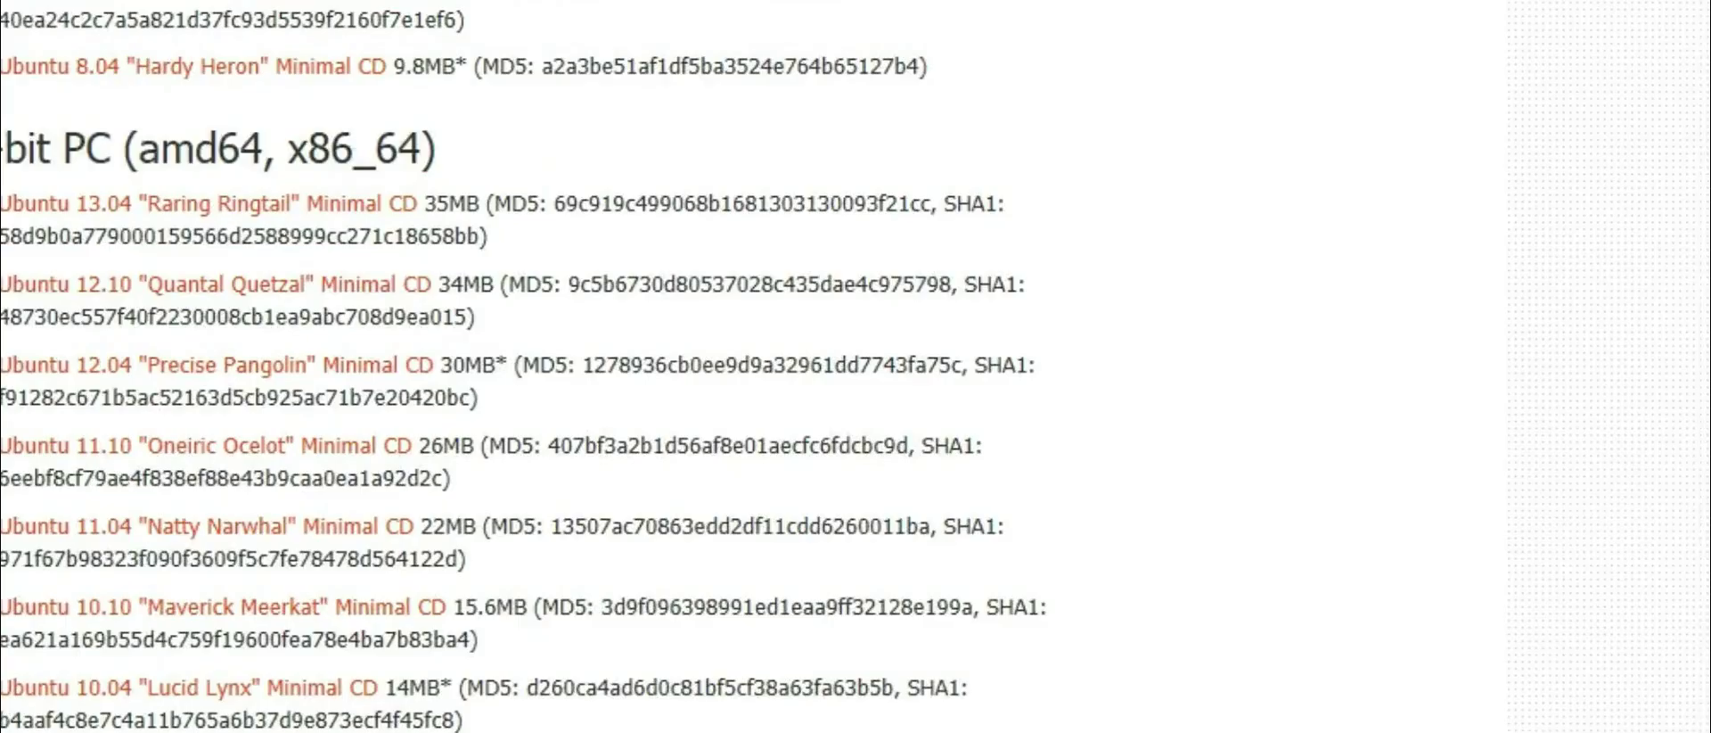
click(155, 376)
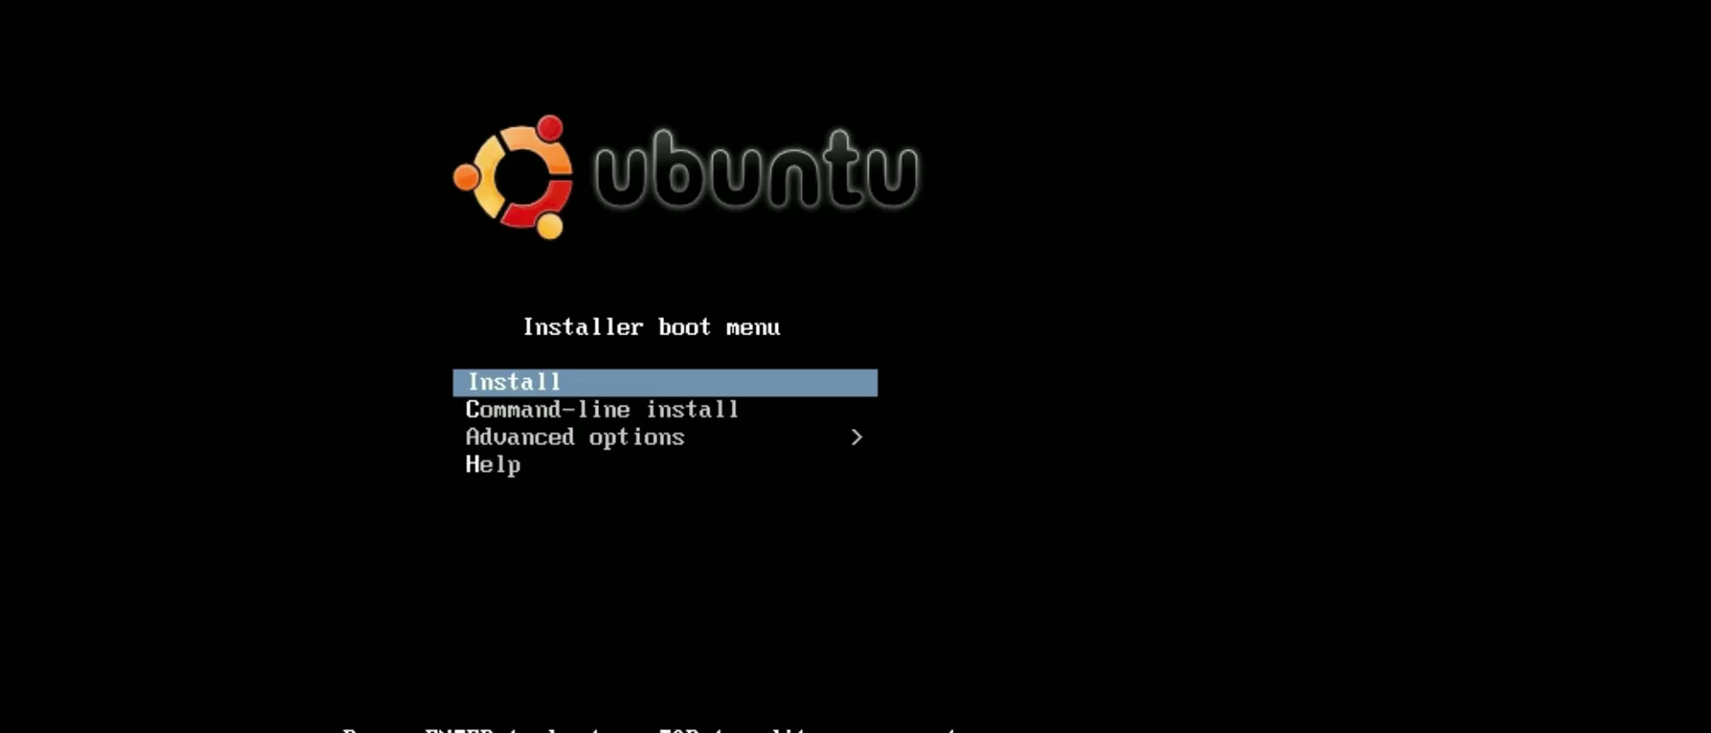
Step: Review the installer boot menu entries and boot the standard Install option
key(Down)
key(Down)
key(Up)
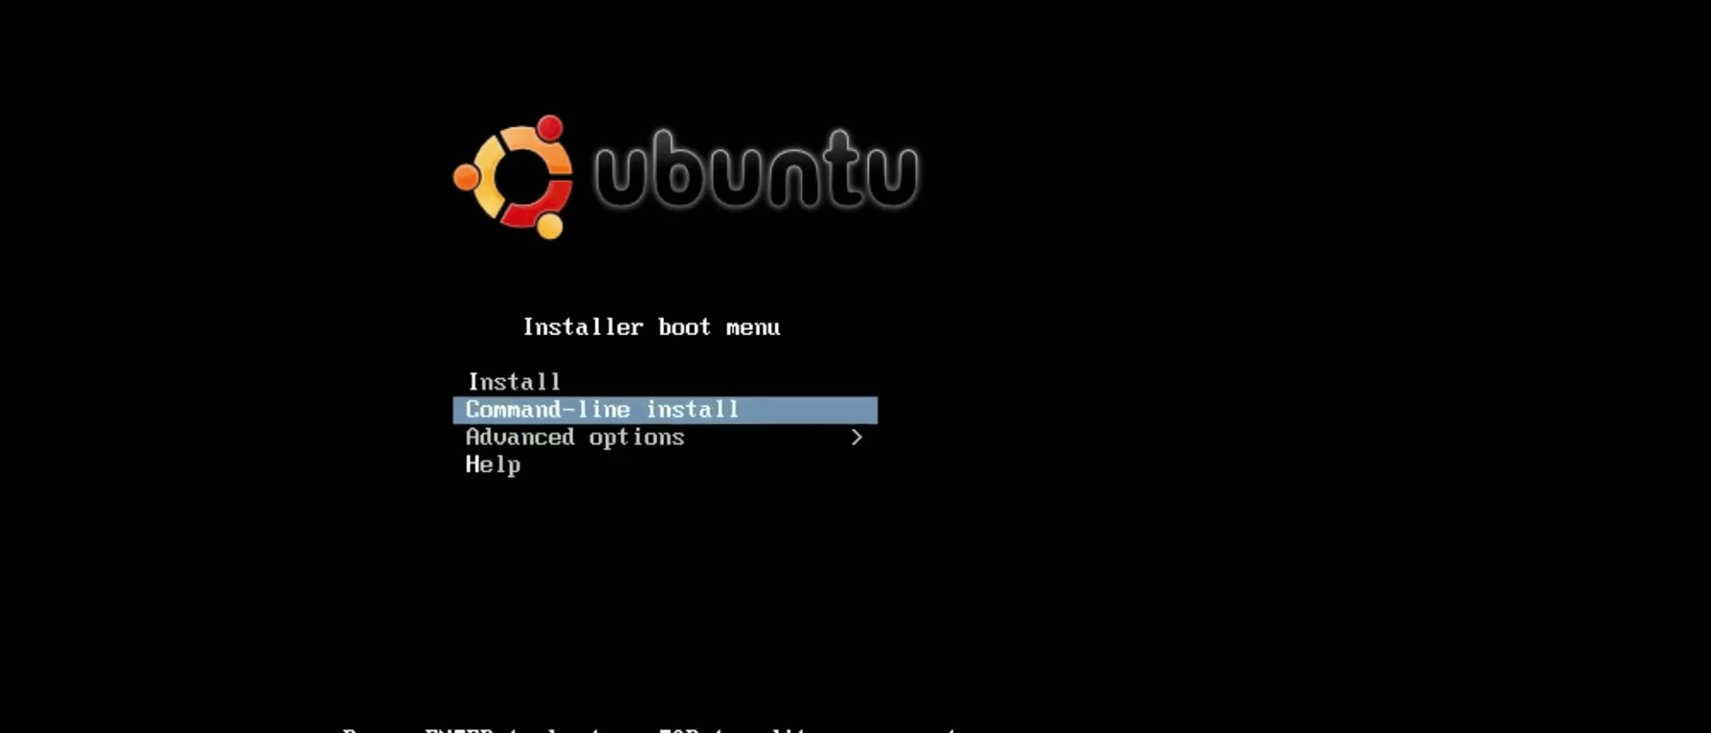
key(Up)
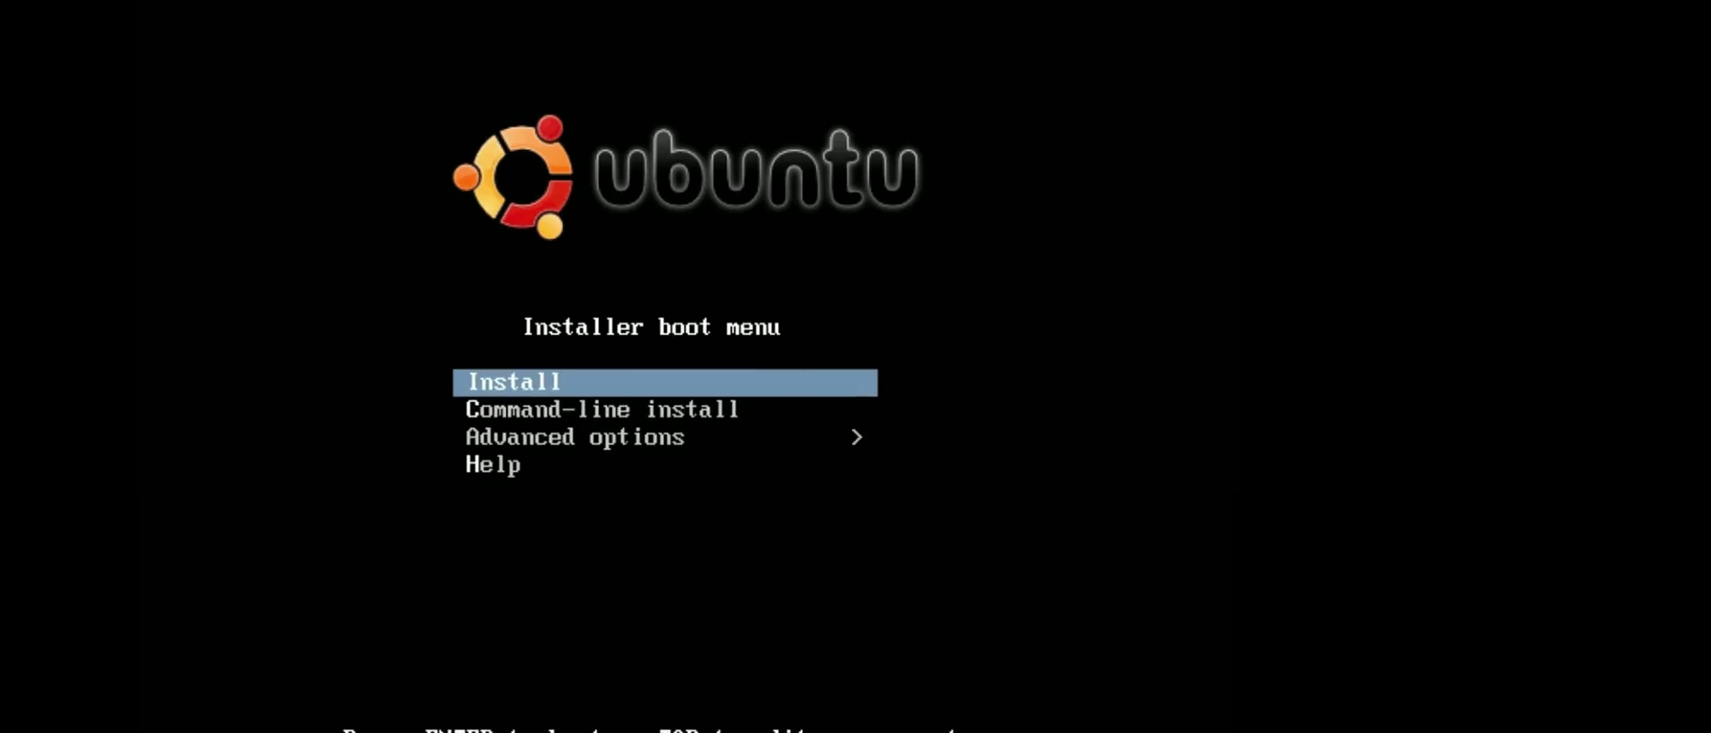
key(Down)
key(Up)
key(Return)
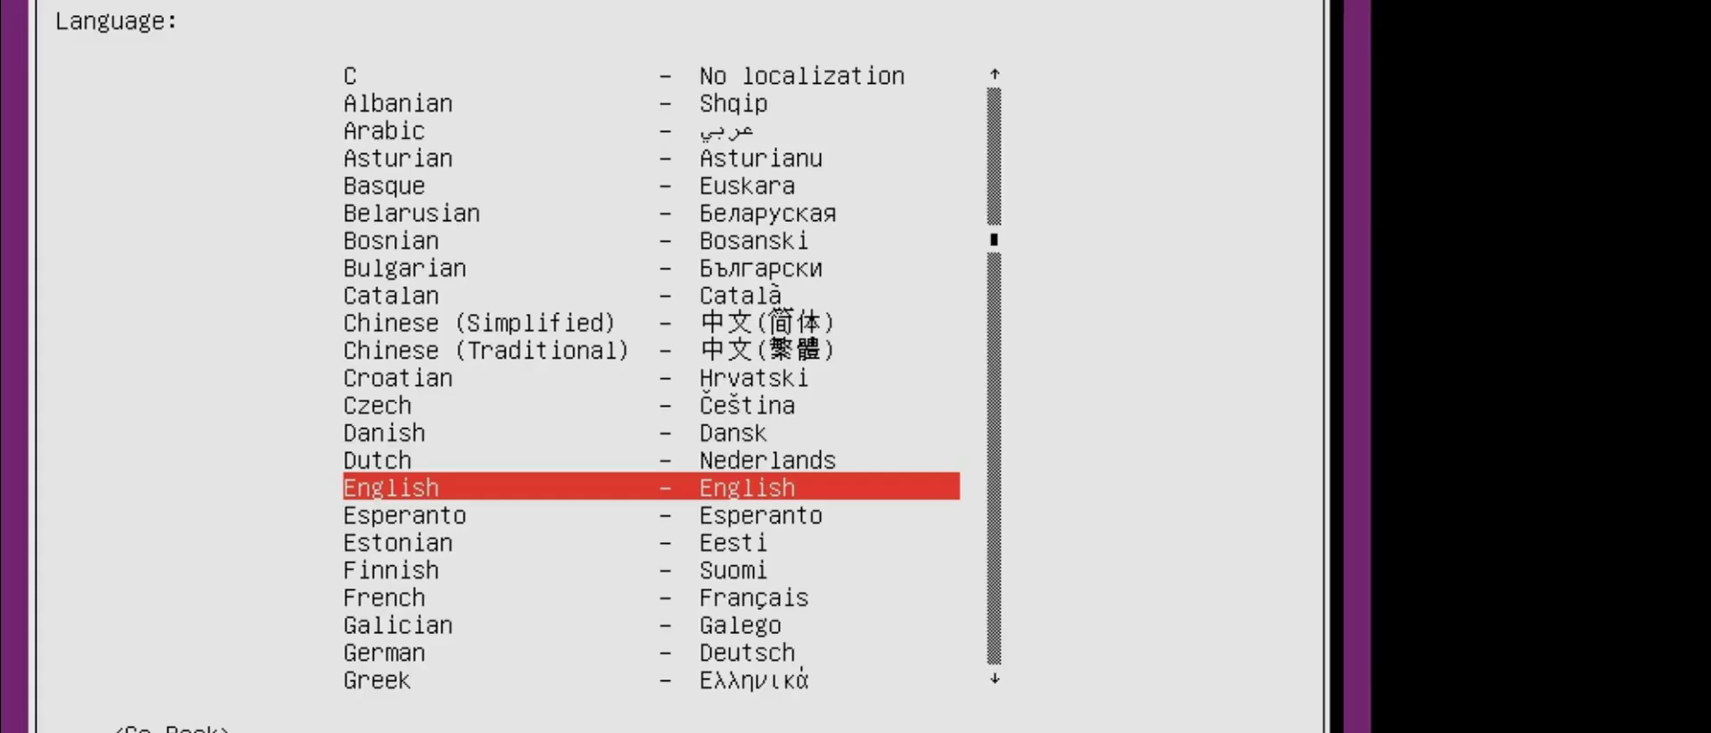
Step: Accept English, United States, no keyboard detection, and English (US) keyboard country and layout
key(Return)
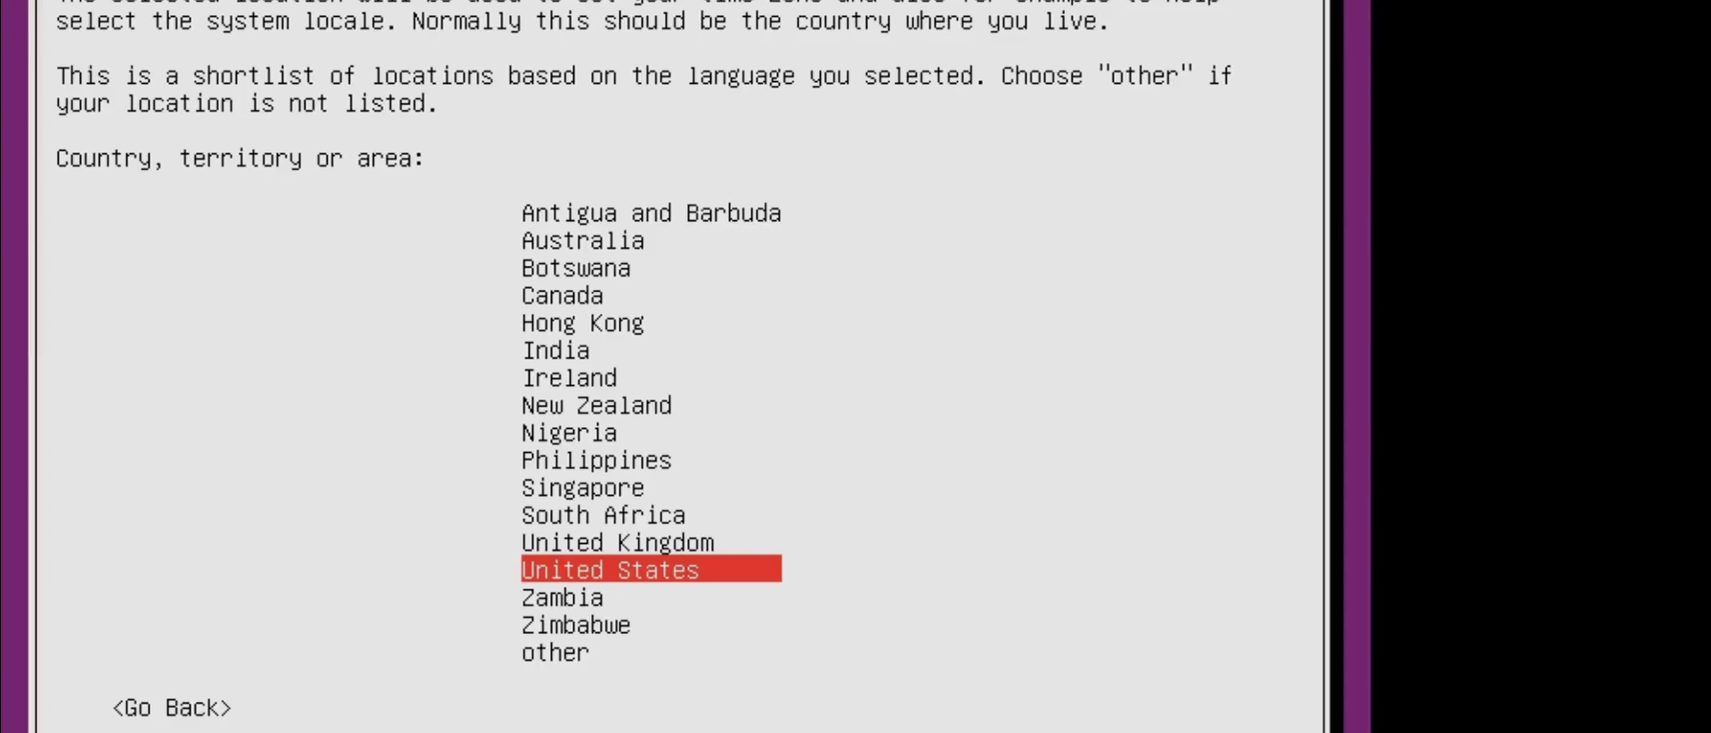
key(Return)
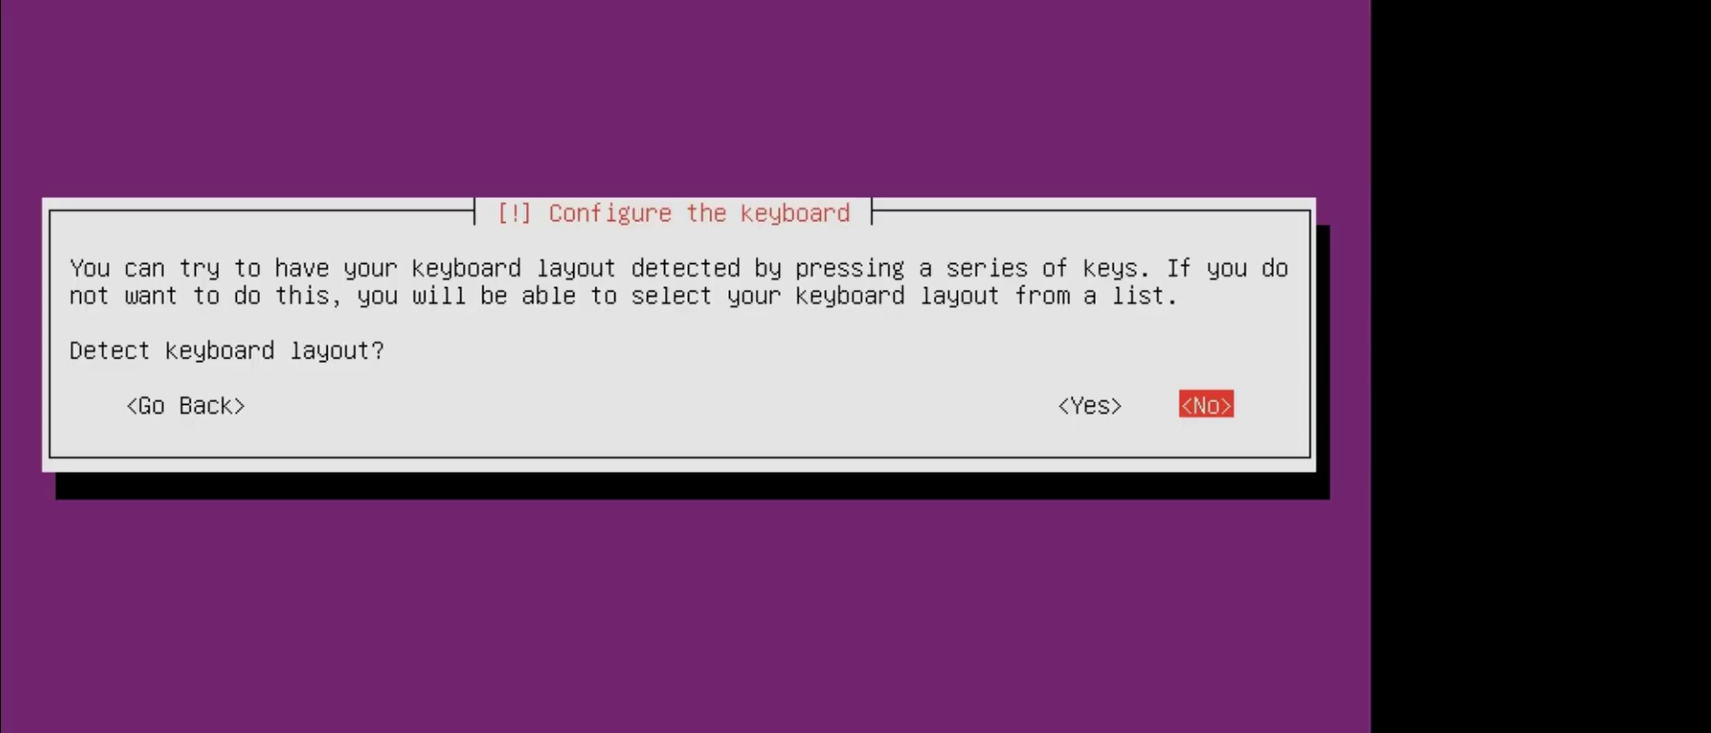
key(Return)
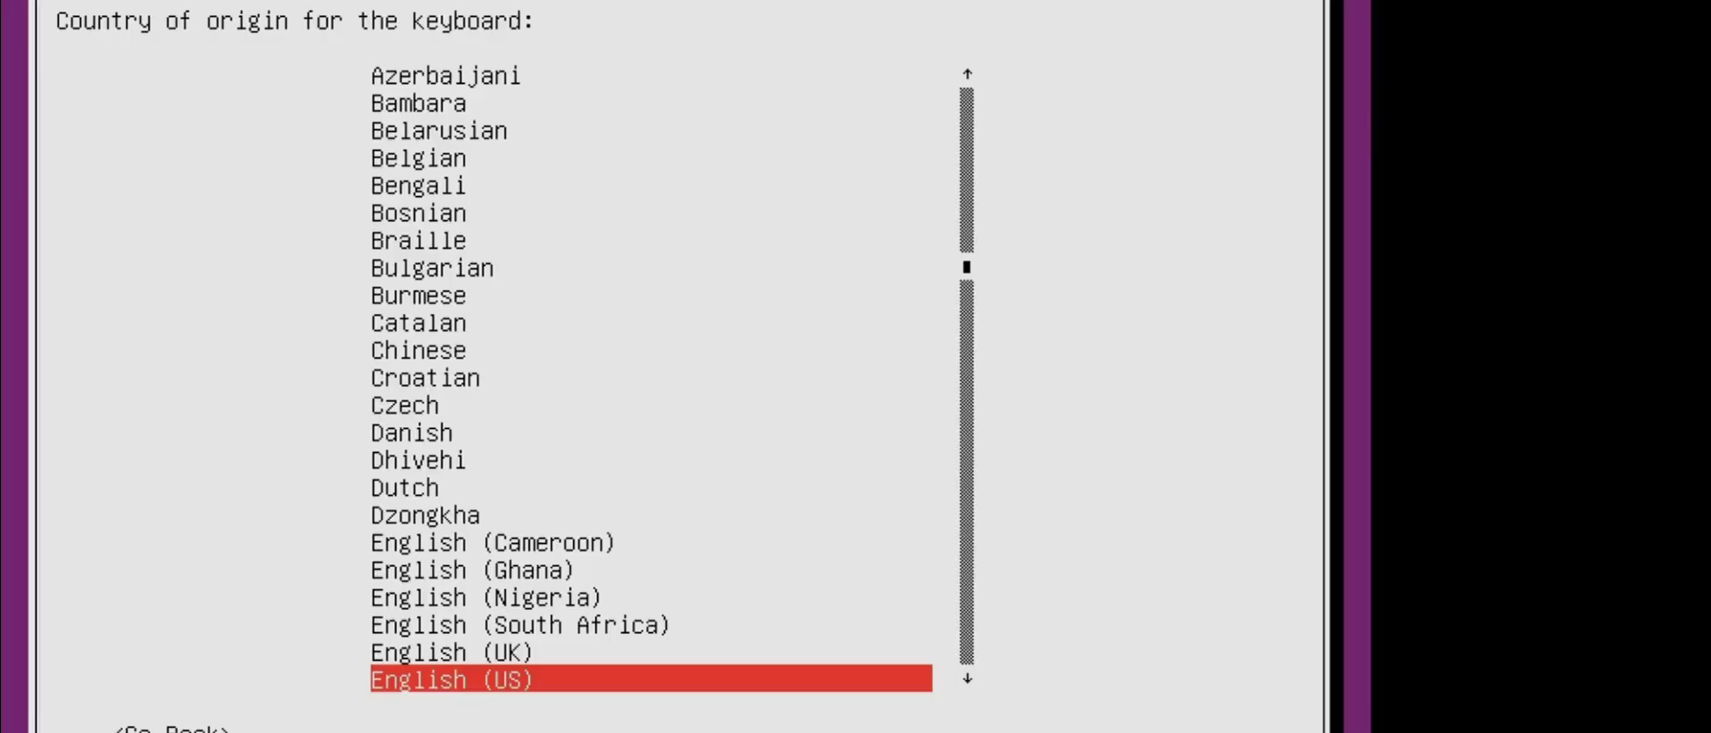
key(Return)
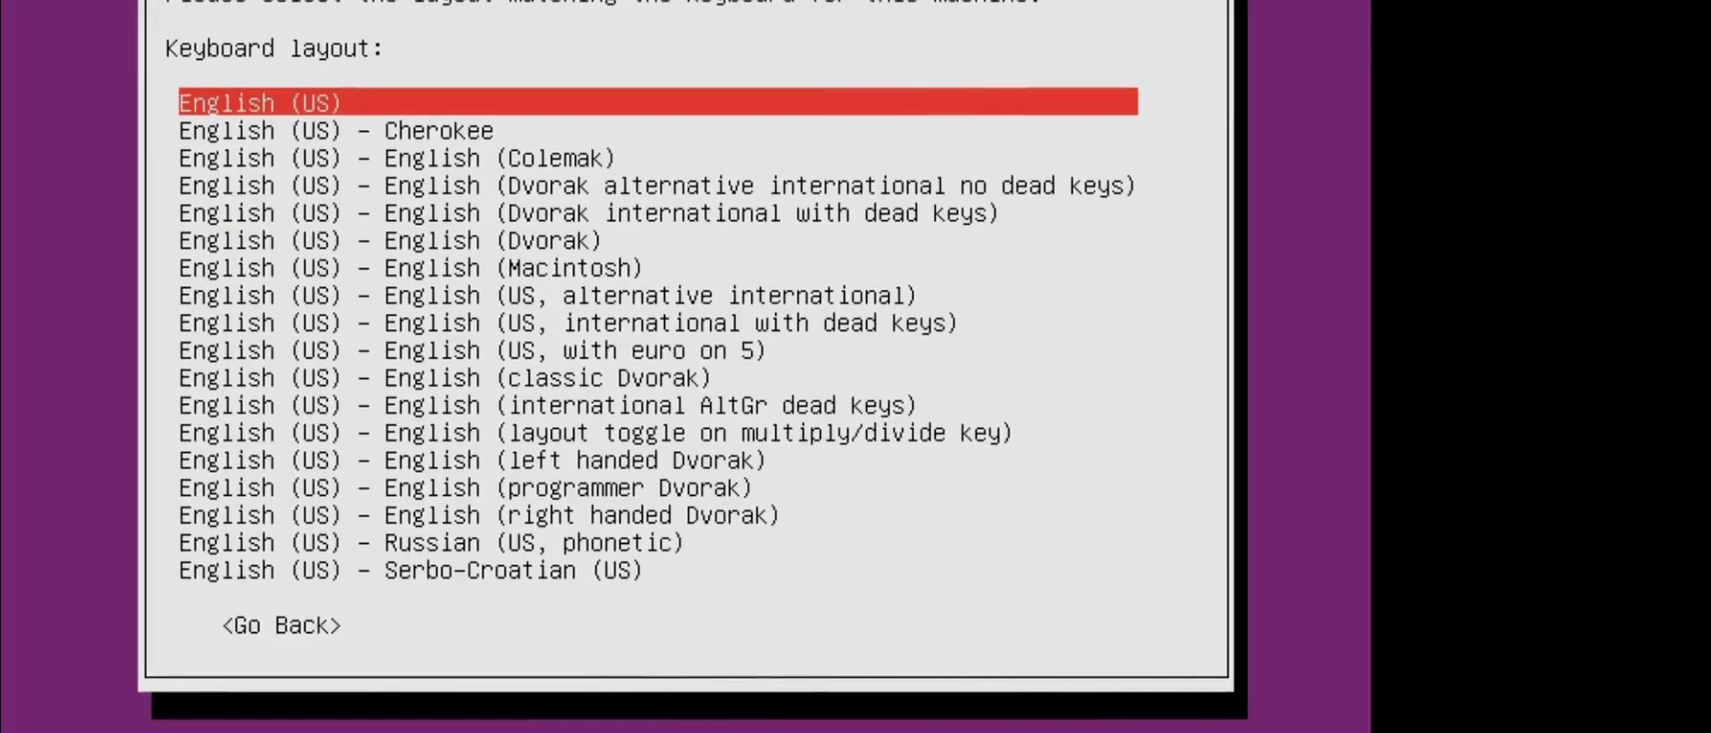
key(Return)
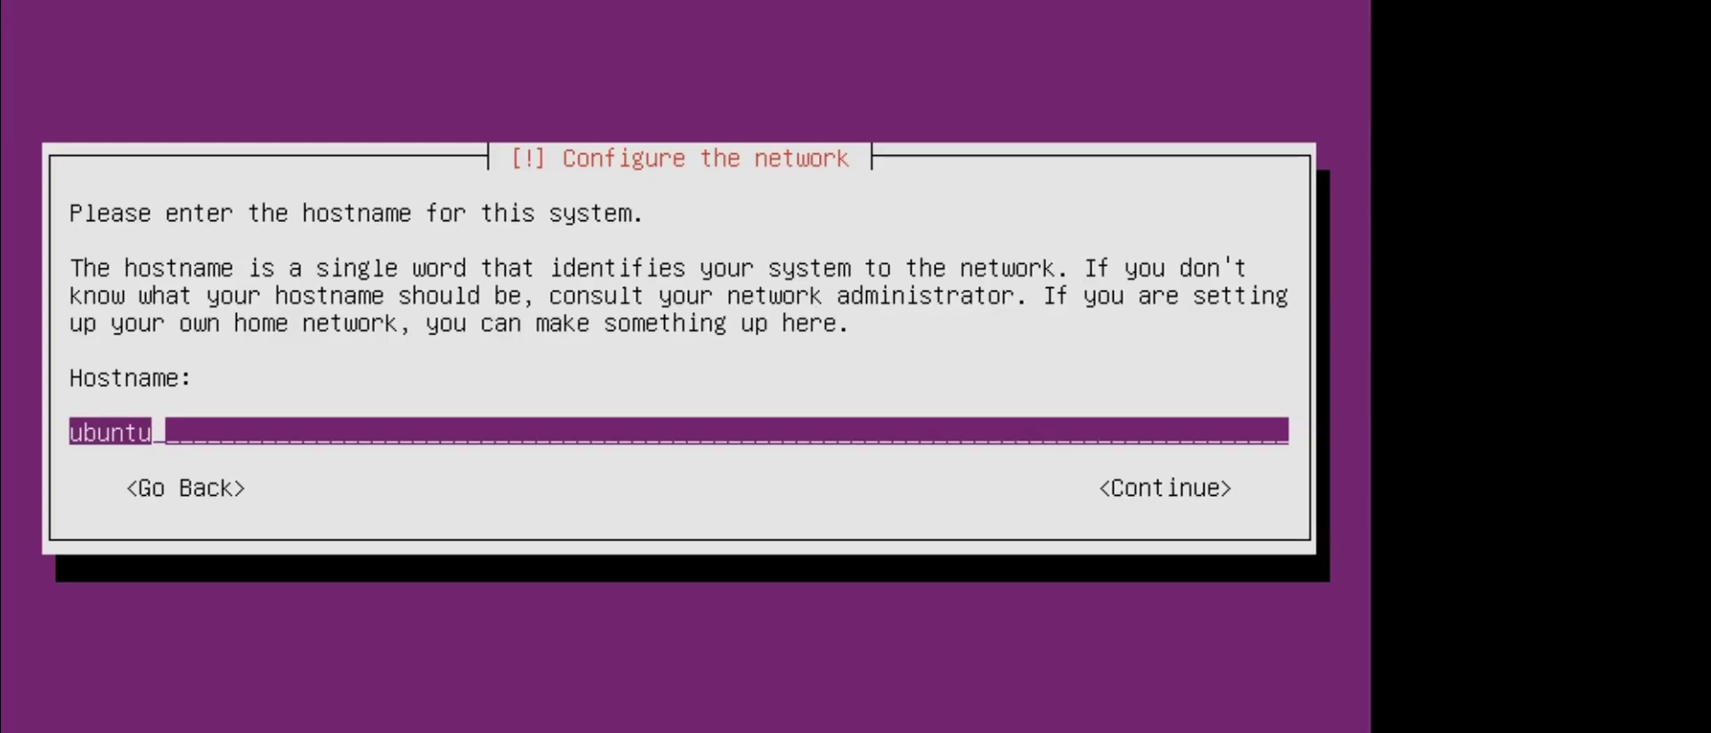
Step: Replace the default hostname ubuntu with ubuntuserver and continue
key(BackSpace)
text(ubuntuserver)
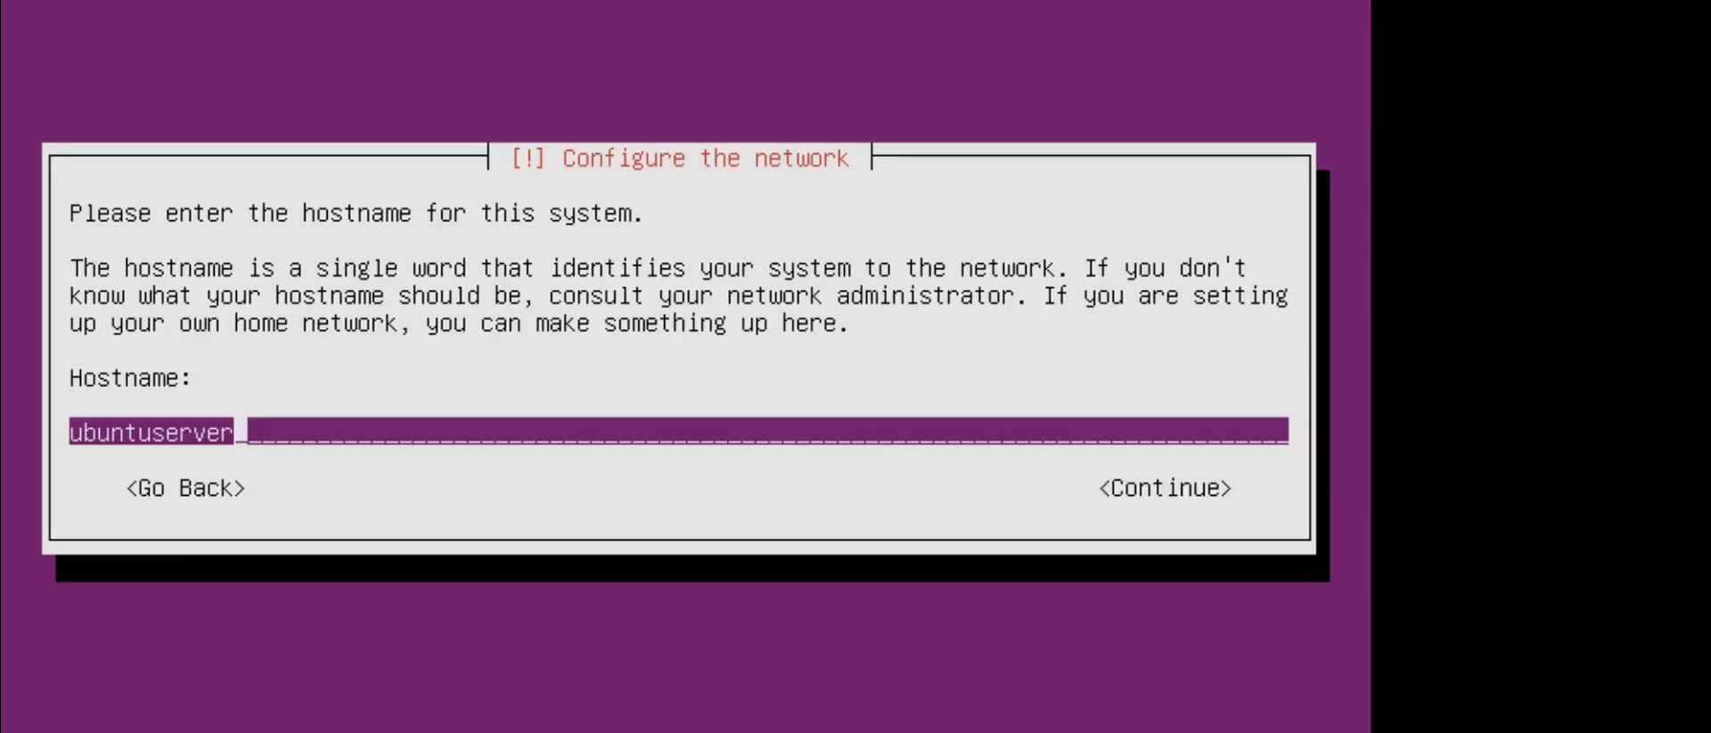
key(Tab)
key(Return)
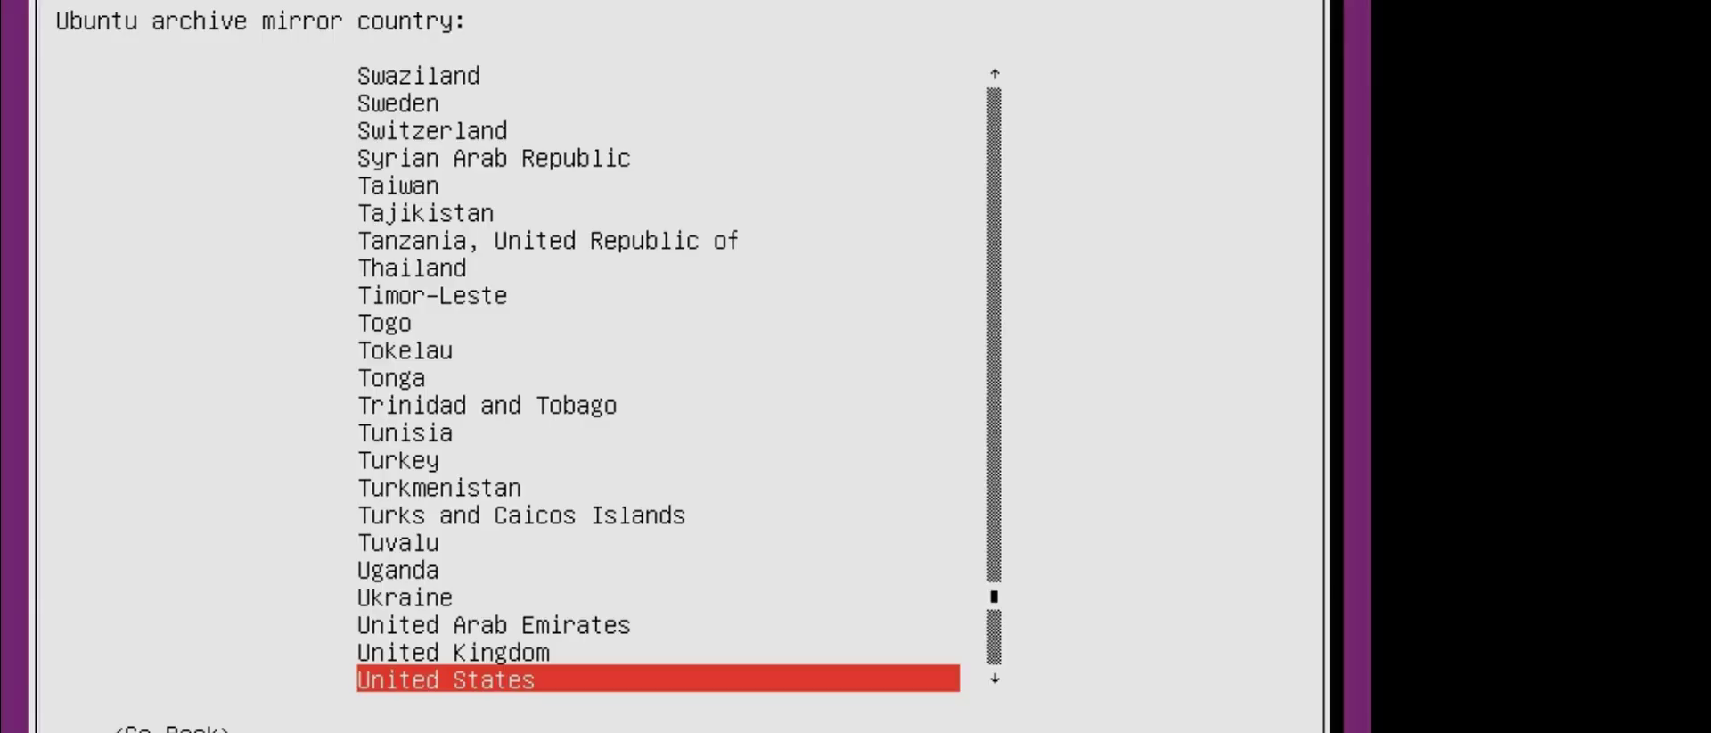
Step: Back out of the suggested United States mirror and choose to enter mirror information manually
key(Return)
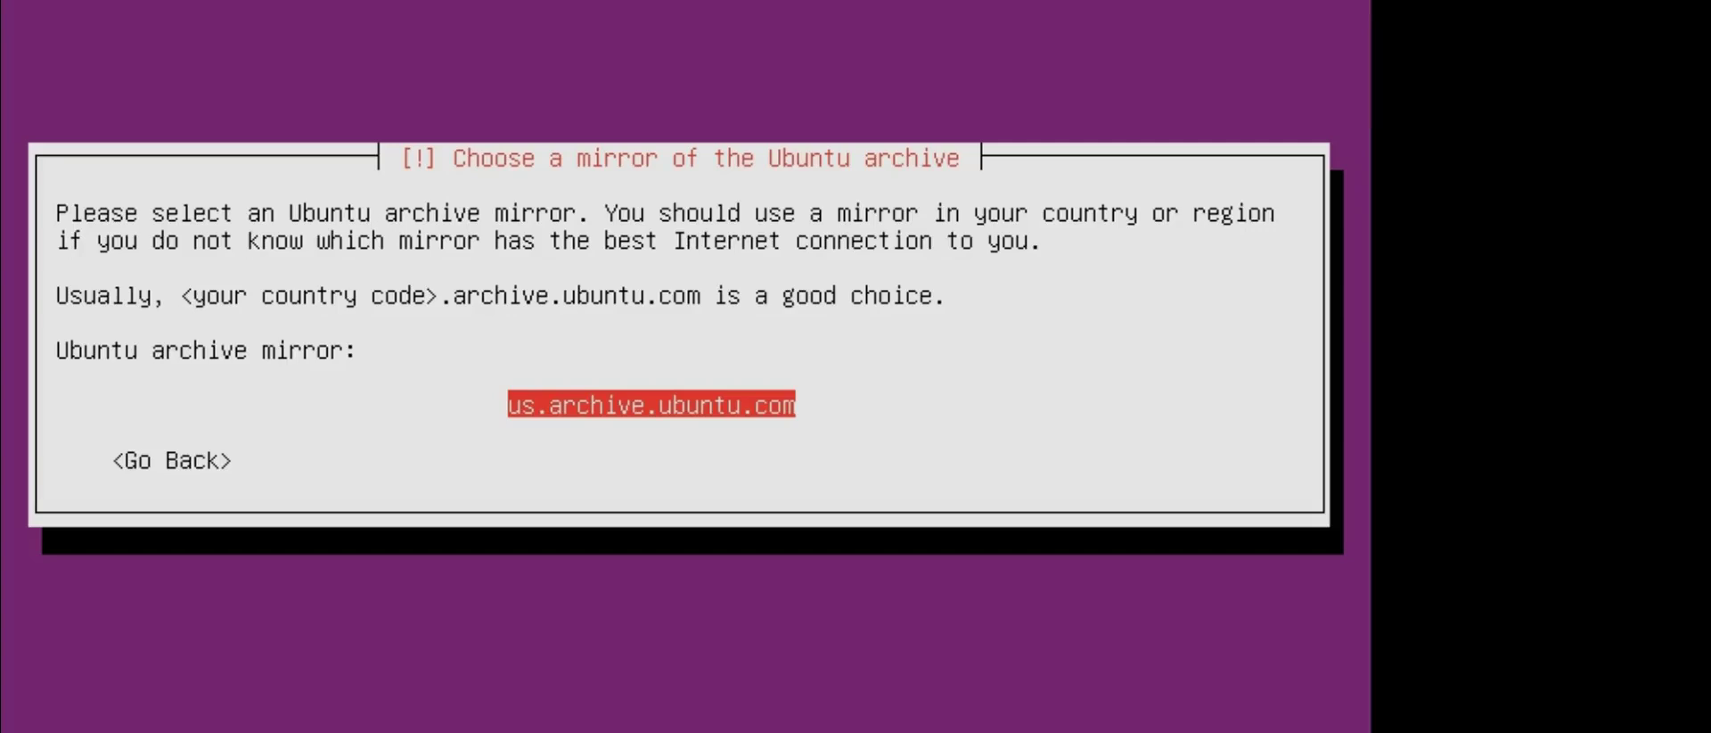
key(Tab)
key(Return)
key(Up)
key(Up)
key(Up)
key(Up)
key(Up)
key(Up)
key(Up)
key(Up)
key(Up)
key(Up)
key(Up)
key(Up)
key(Up)
key(Up)
key(Up)
key(Up)
key(Up)
key(Up)
key(Up)
key(Up)
key(Up)
key(Up)
key(Up)
key(Up)
key(Up)
key(Up)
key(Up)
key(Up)
key(Up)
key(Up)
key(Up)
key(Up)
key(Up)
key(Up)
key(Up)
key(Up)
key(Up)
key(Up)
key(Up)
key(Up)
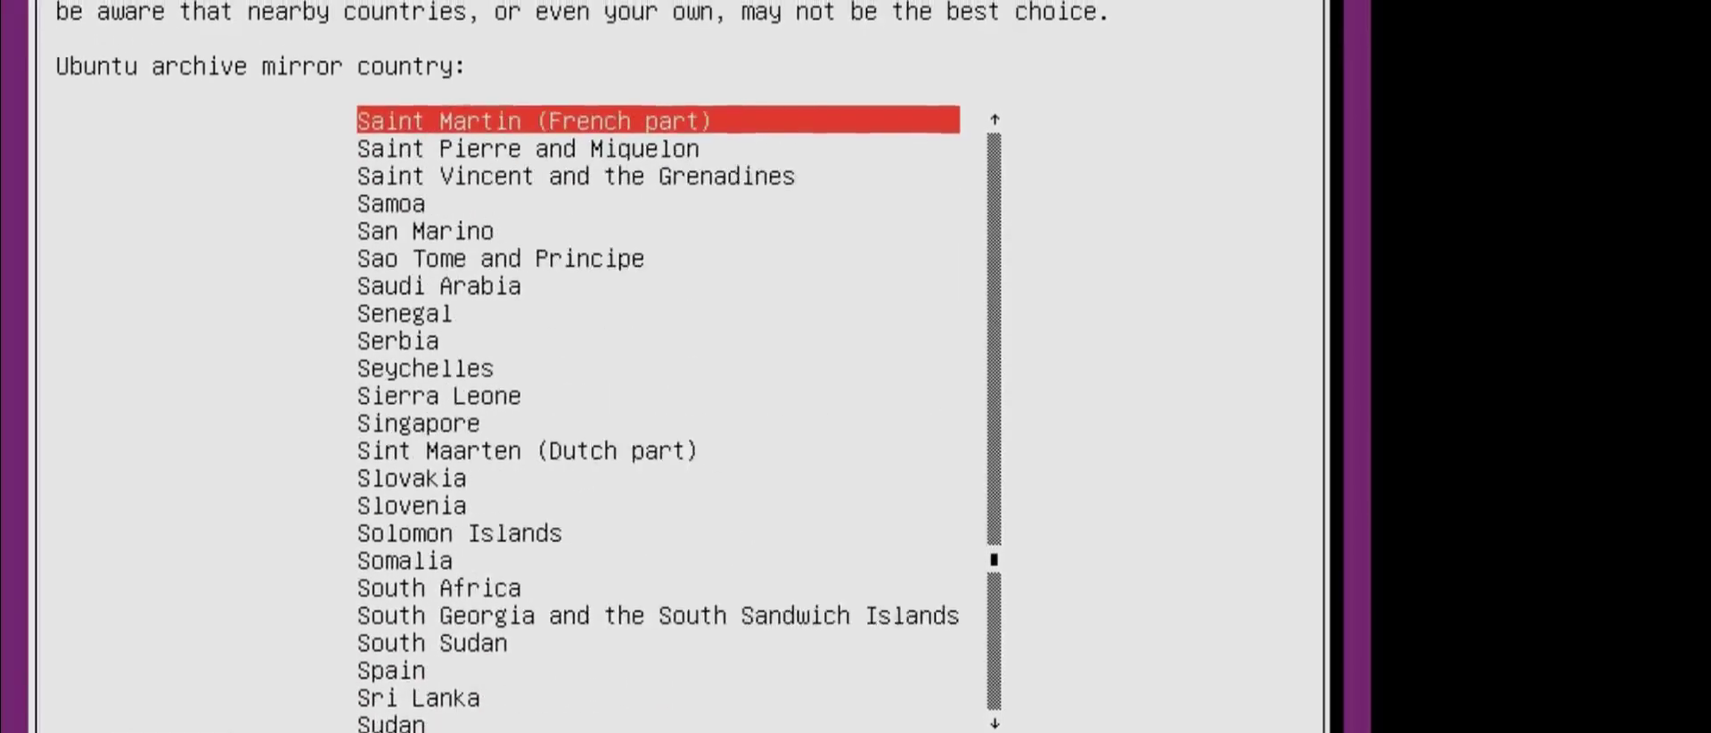
key(Home)
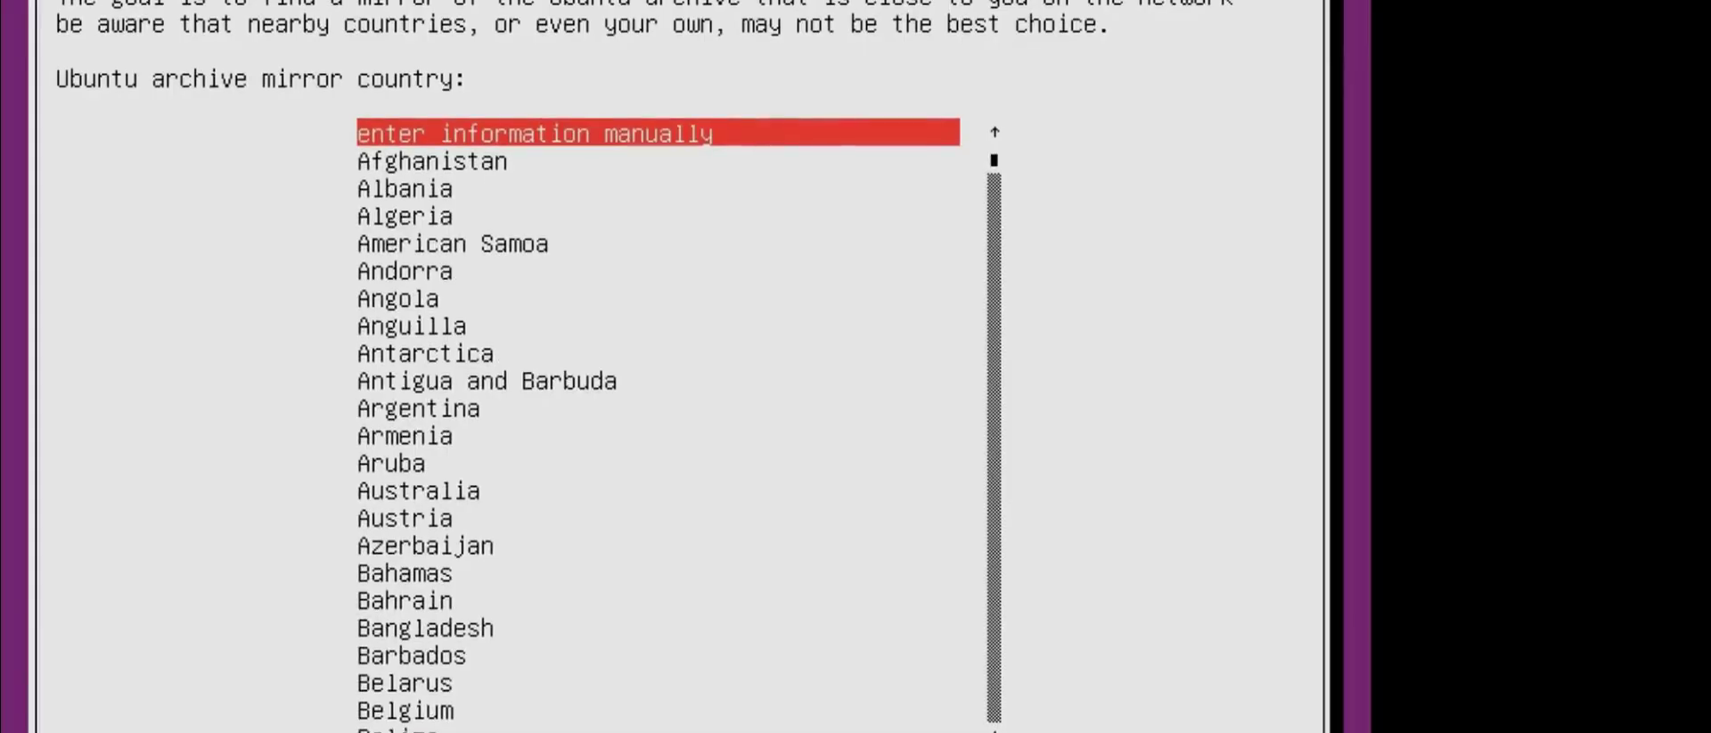
key(Return)
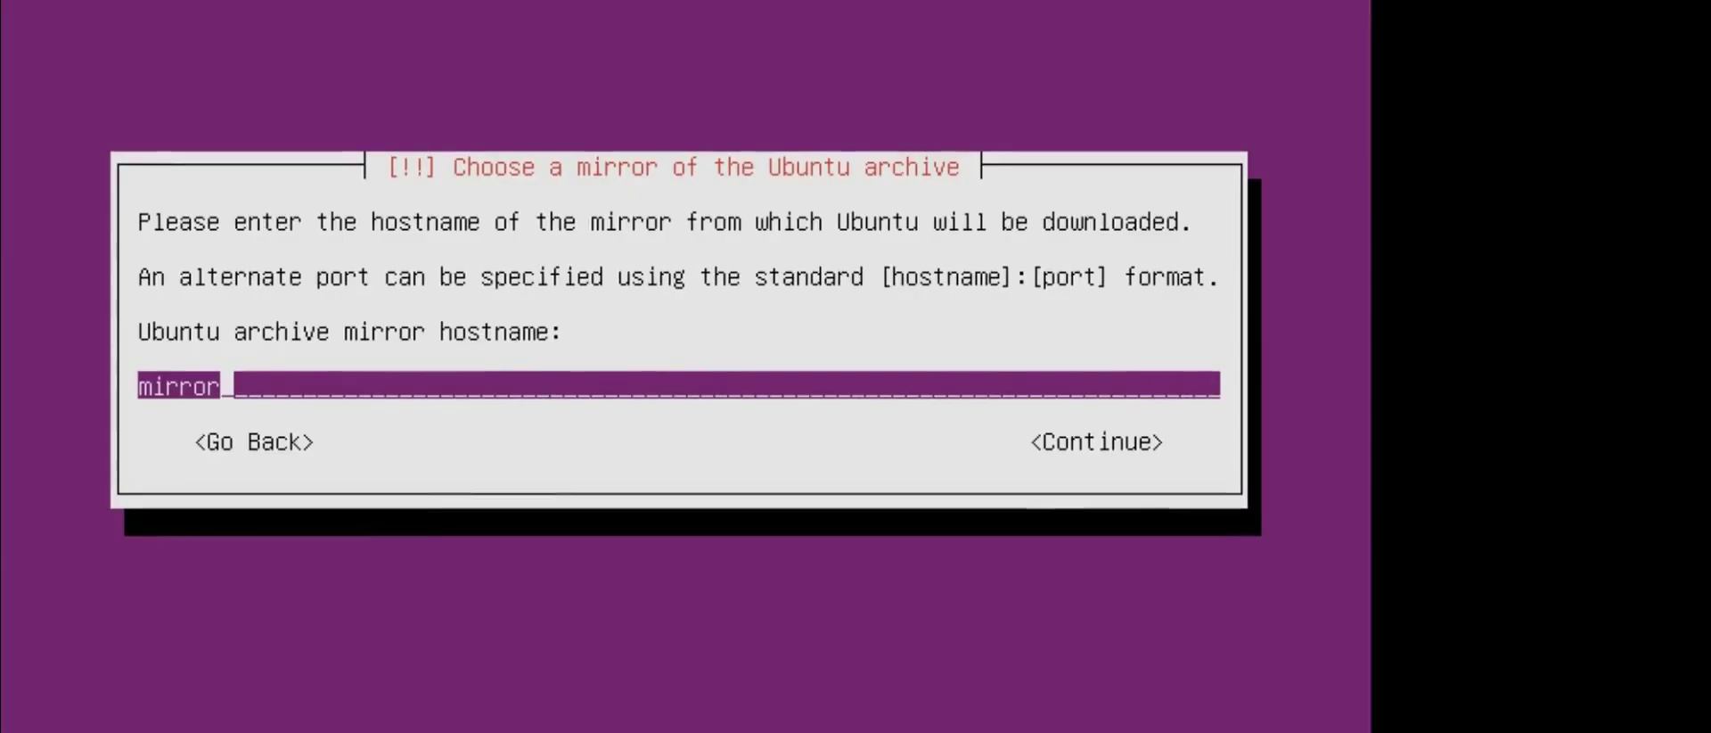
Step: Set the mirror hostname to mirror.nuggetlab.com and accept the /ubuntu/ directory
text(.nu)
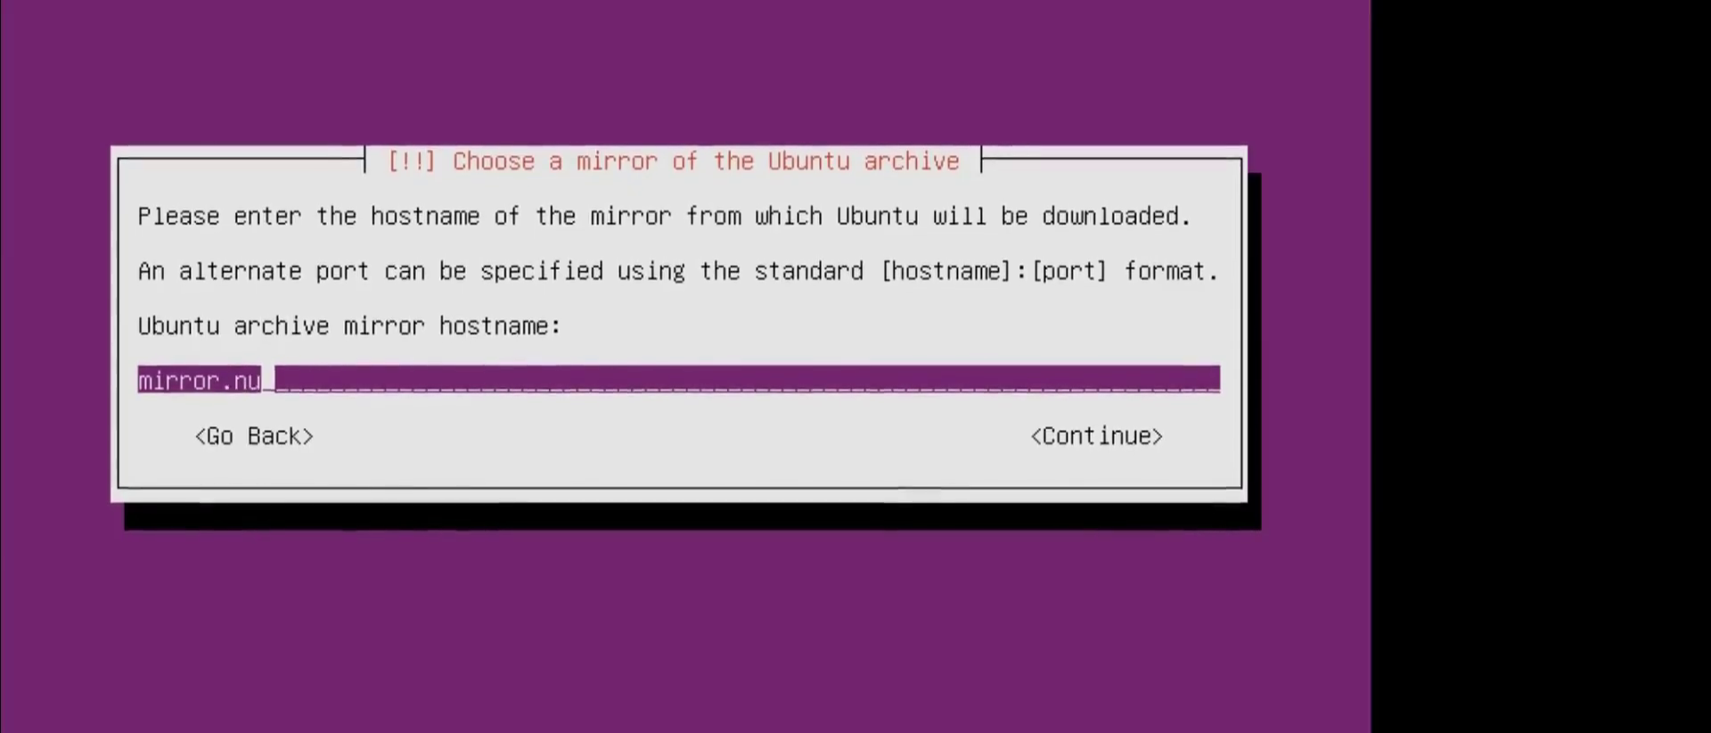
text(ggetlab.com)
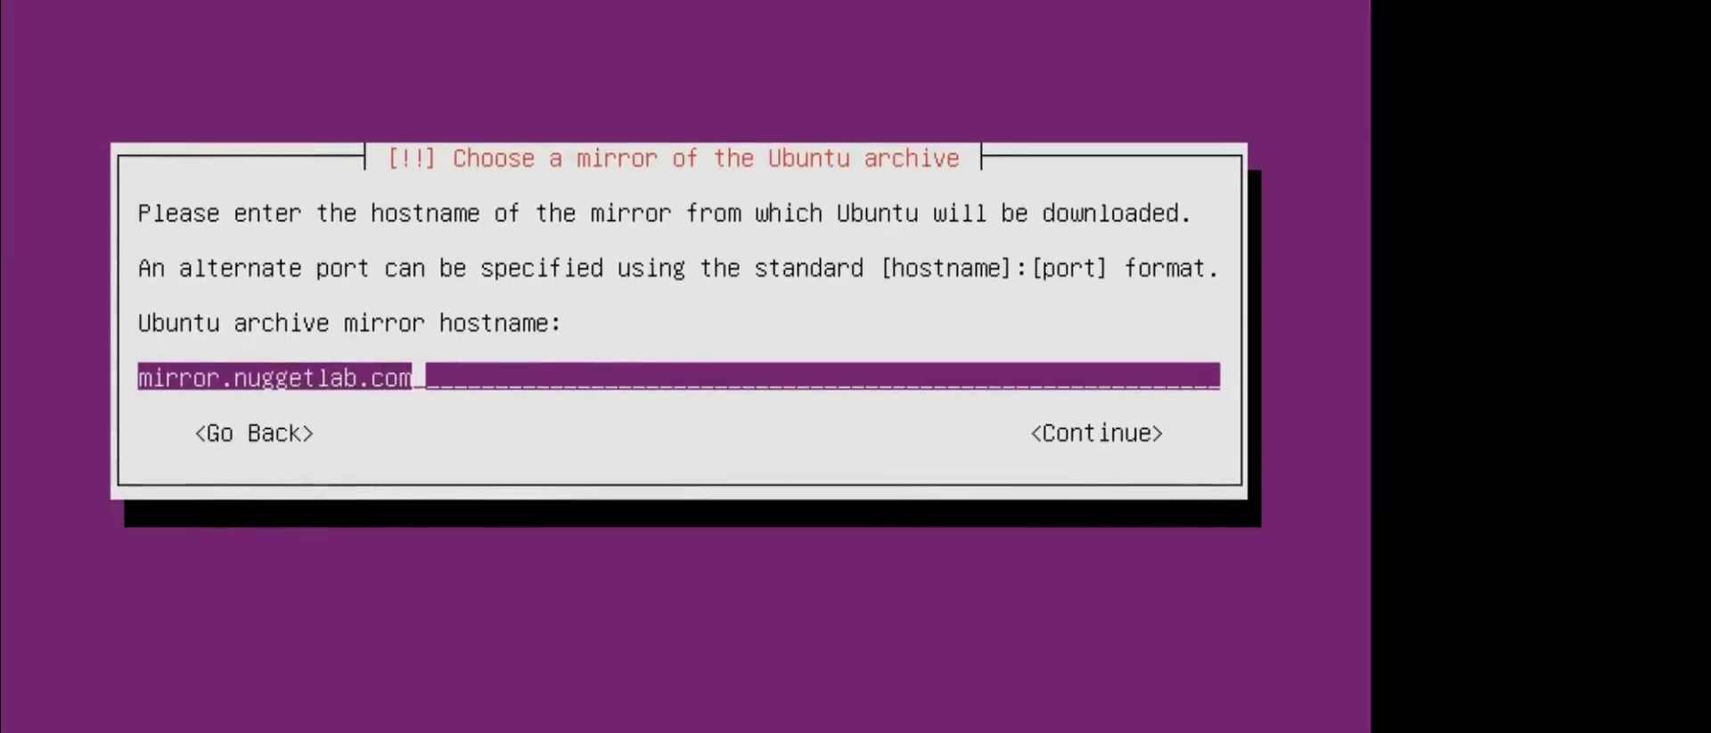
key(Tab)
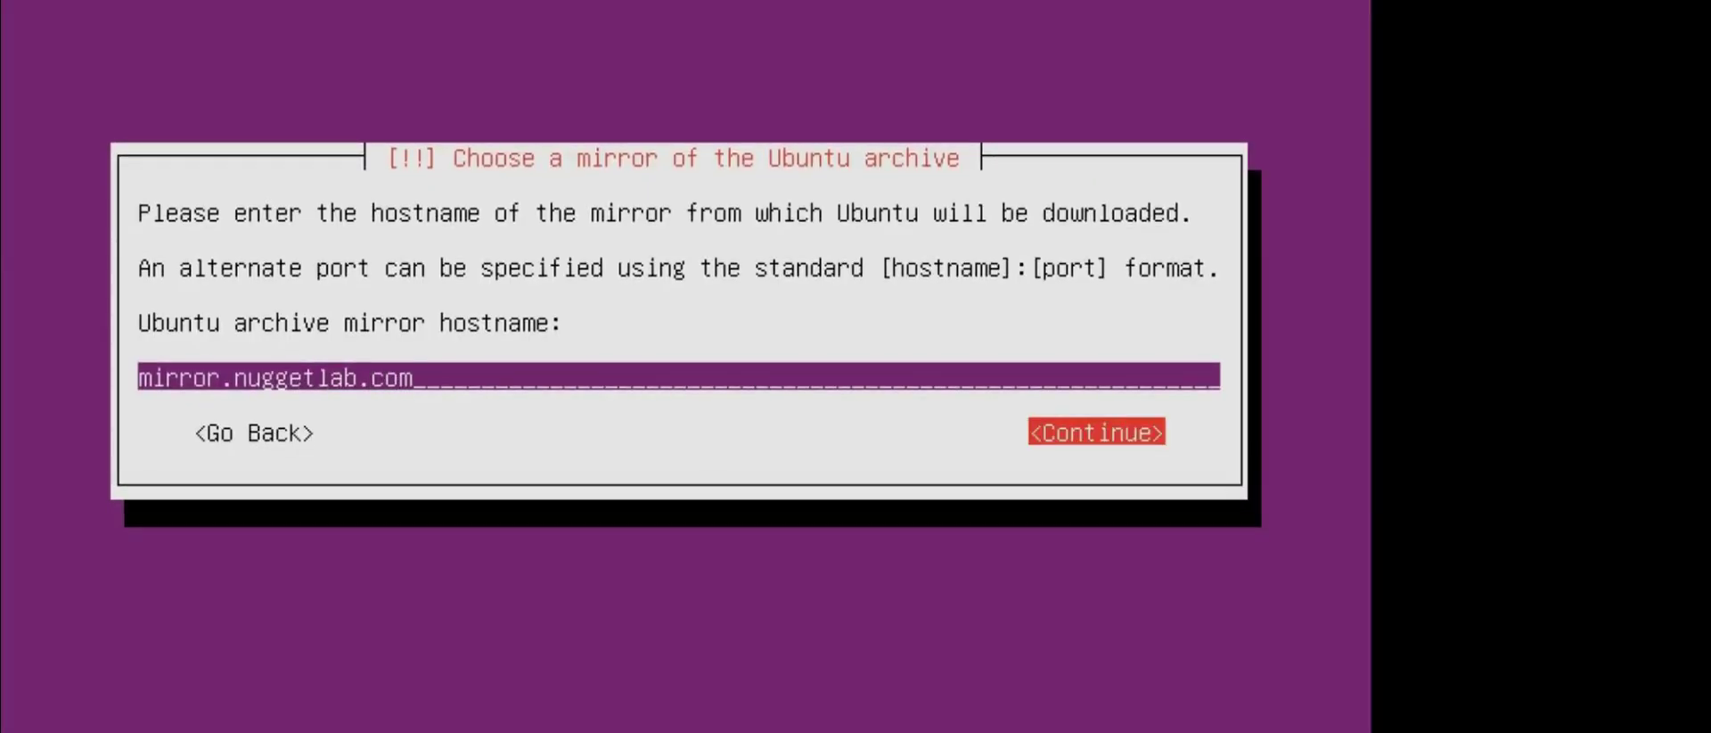
key(Return)
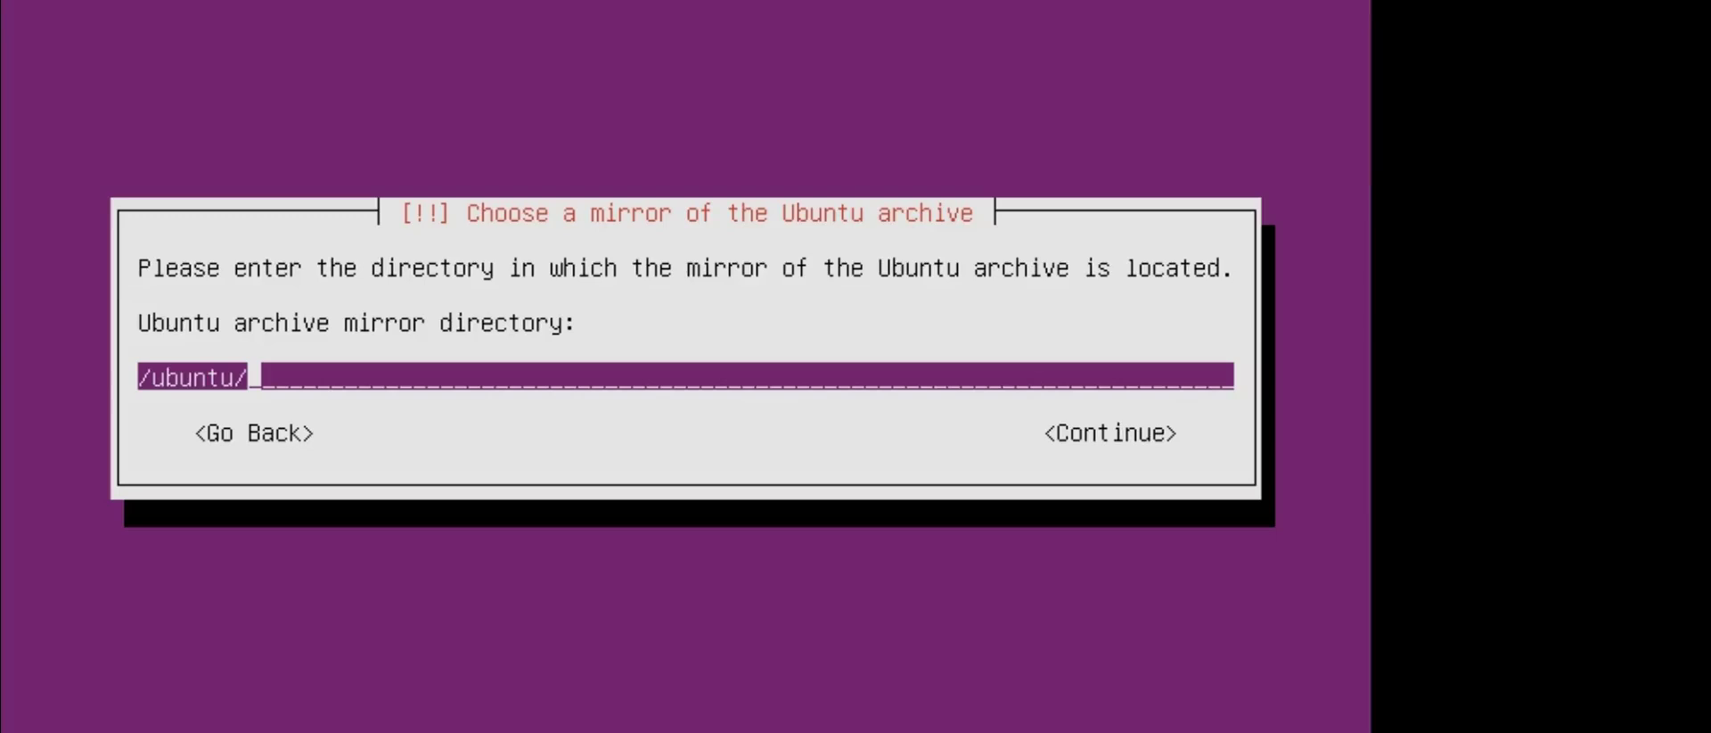
key(Tab)
key(Return)
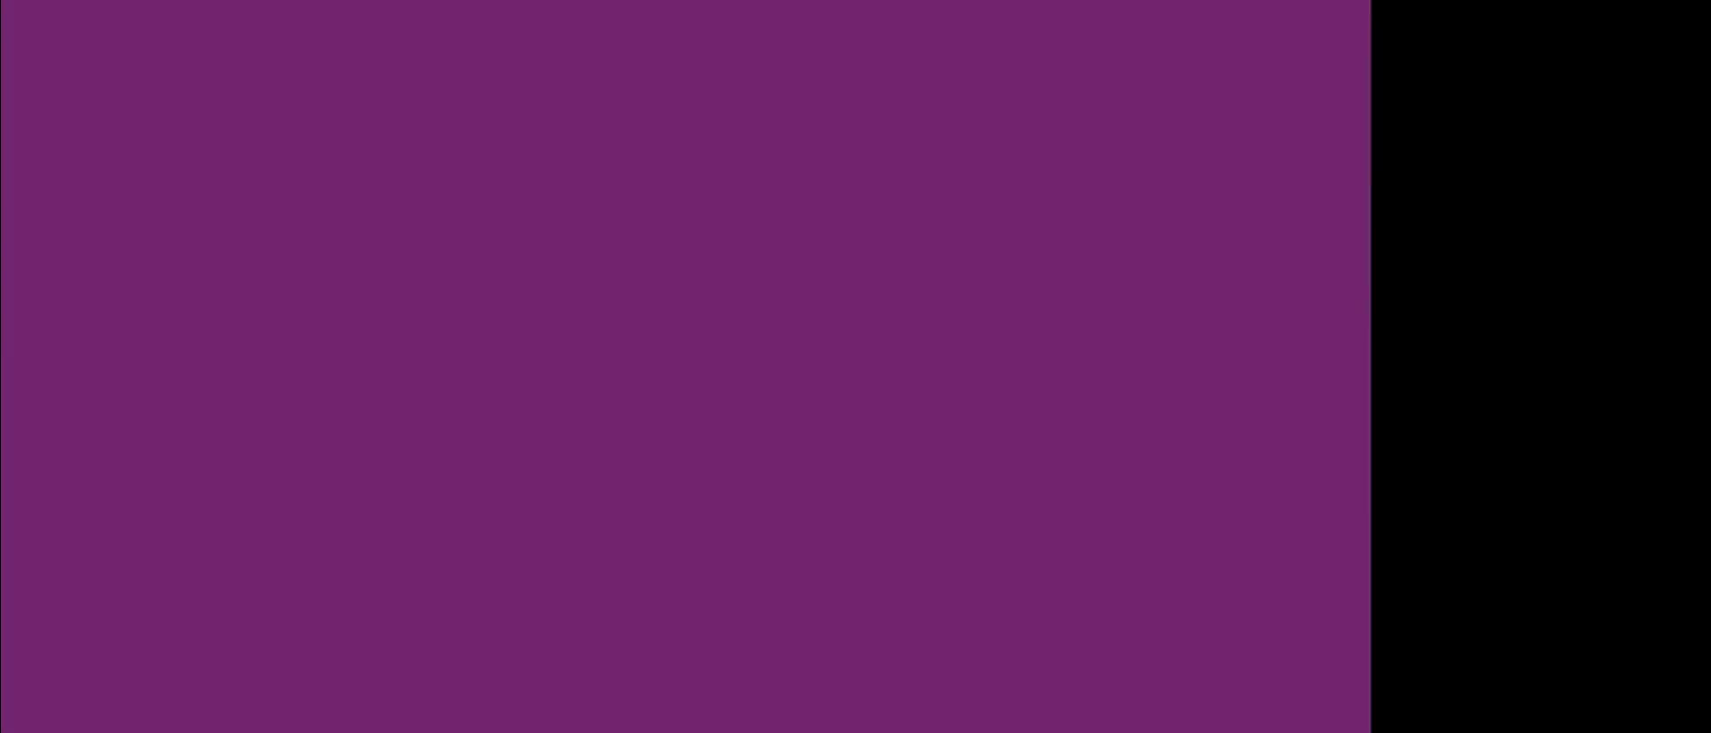
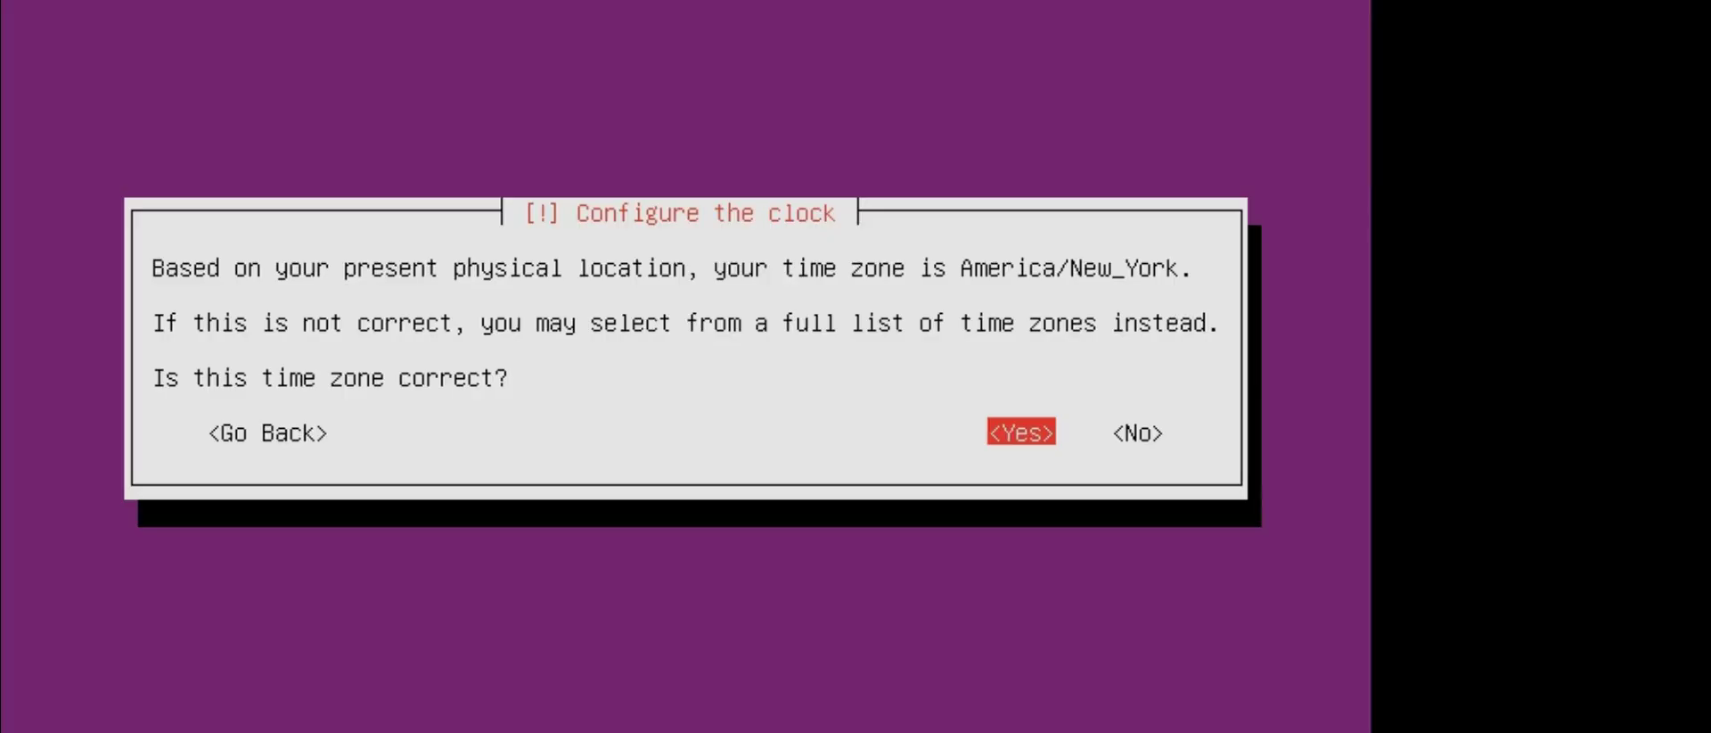
Step: Confirm America/New_York as the detected time zone on the clock screen
key(Return)
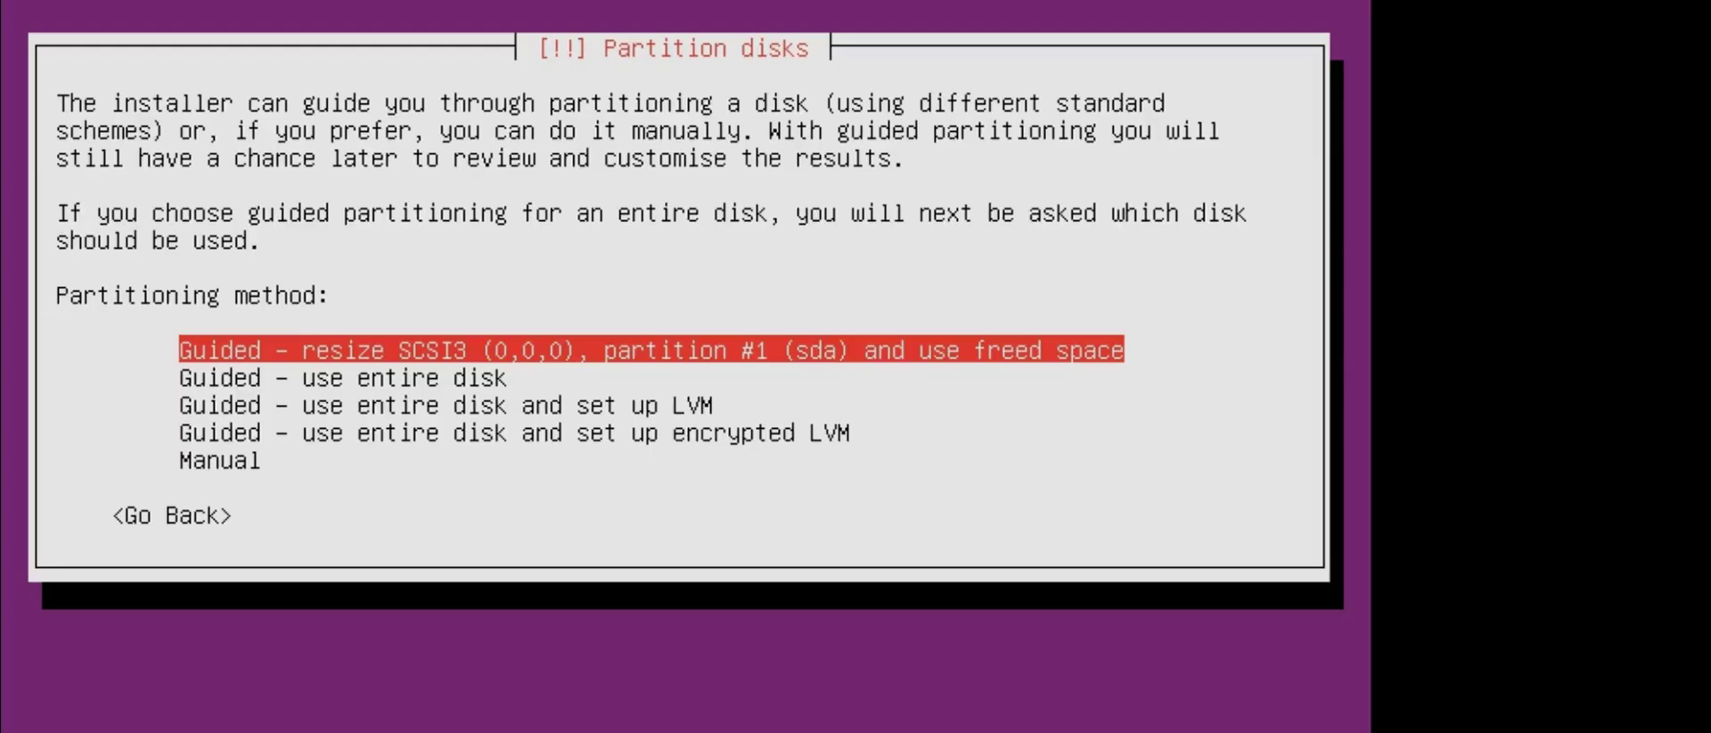
Step: Compare the guided entire-disk, guided LVM and encrypted LVM methods, then choose Manual partitioning
key(Down)
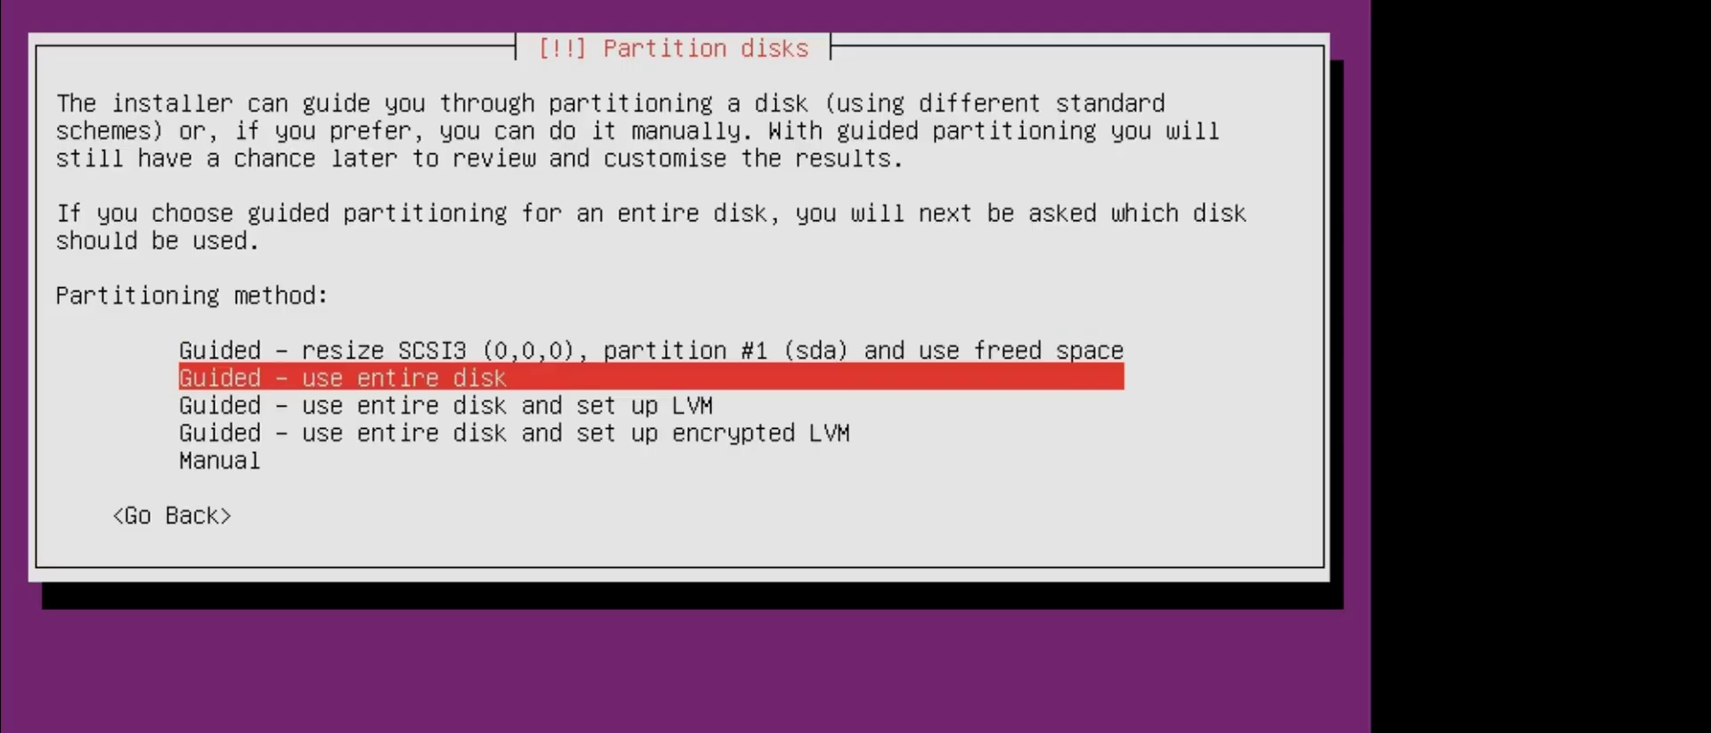
key(Down)
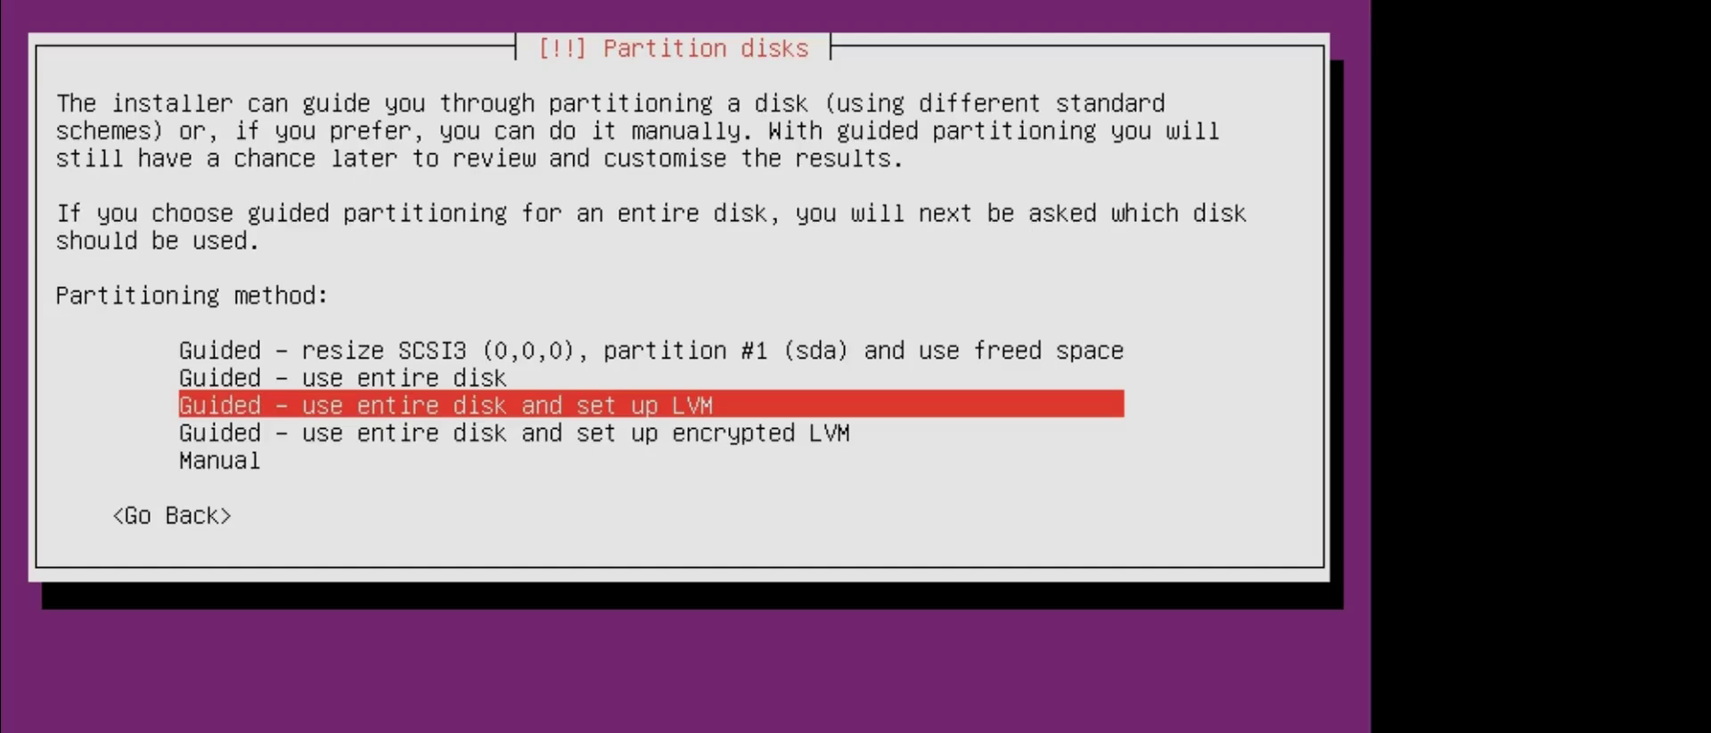
key(Down)
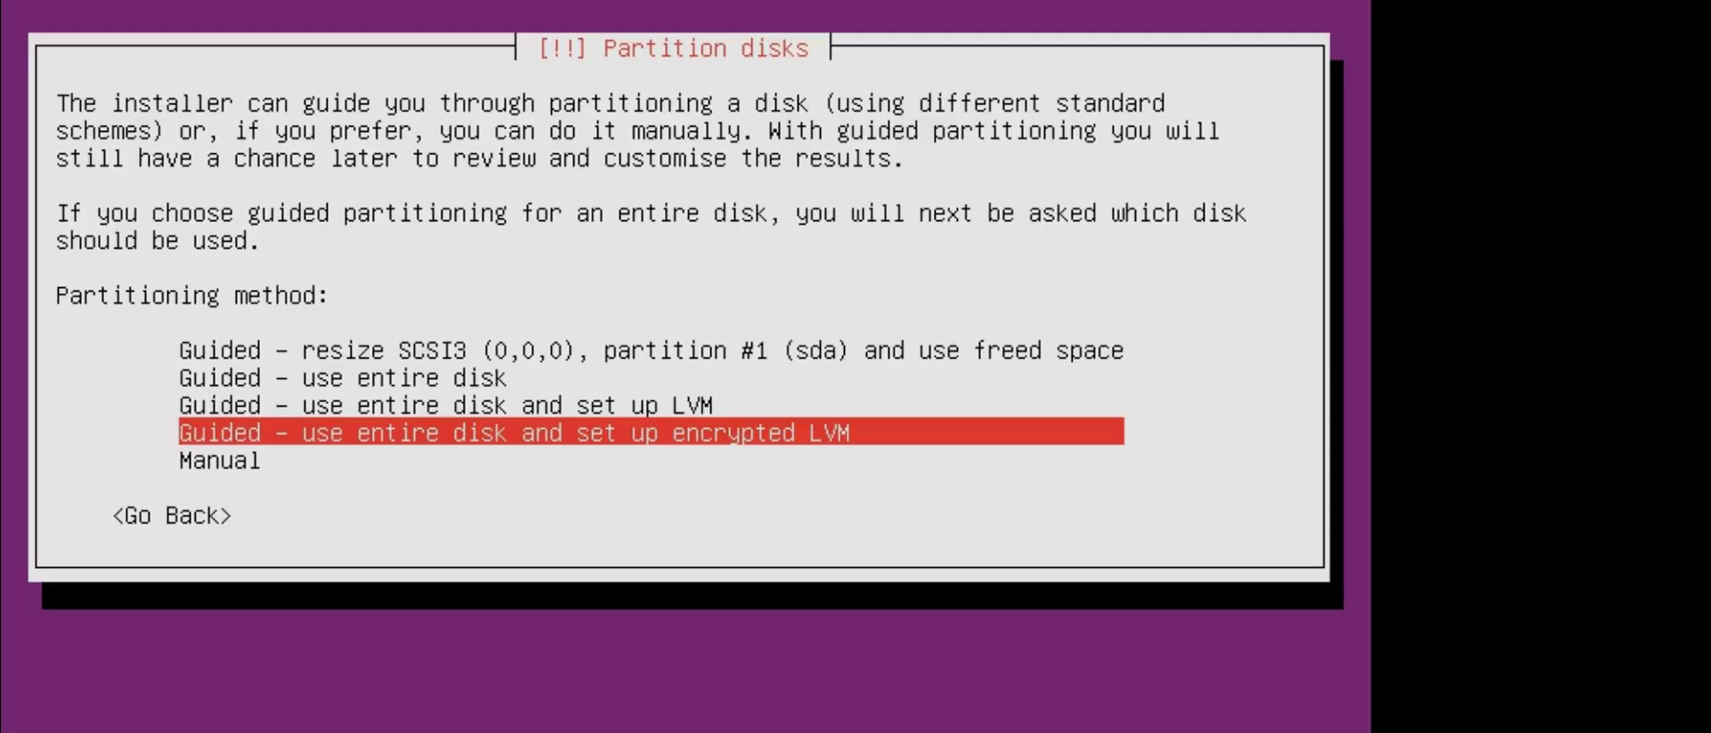
key(Down)
key(Up)
key(Up)
key(Up)
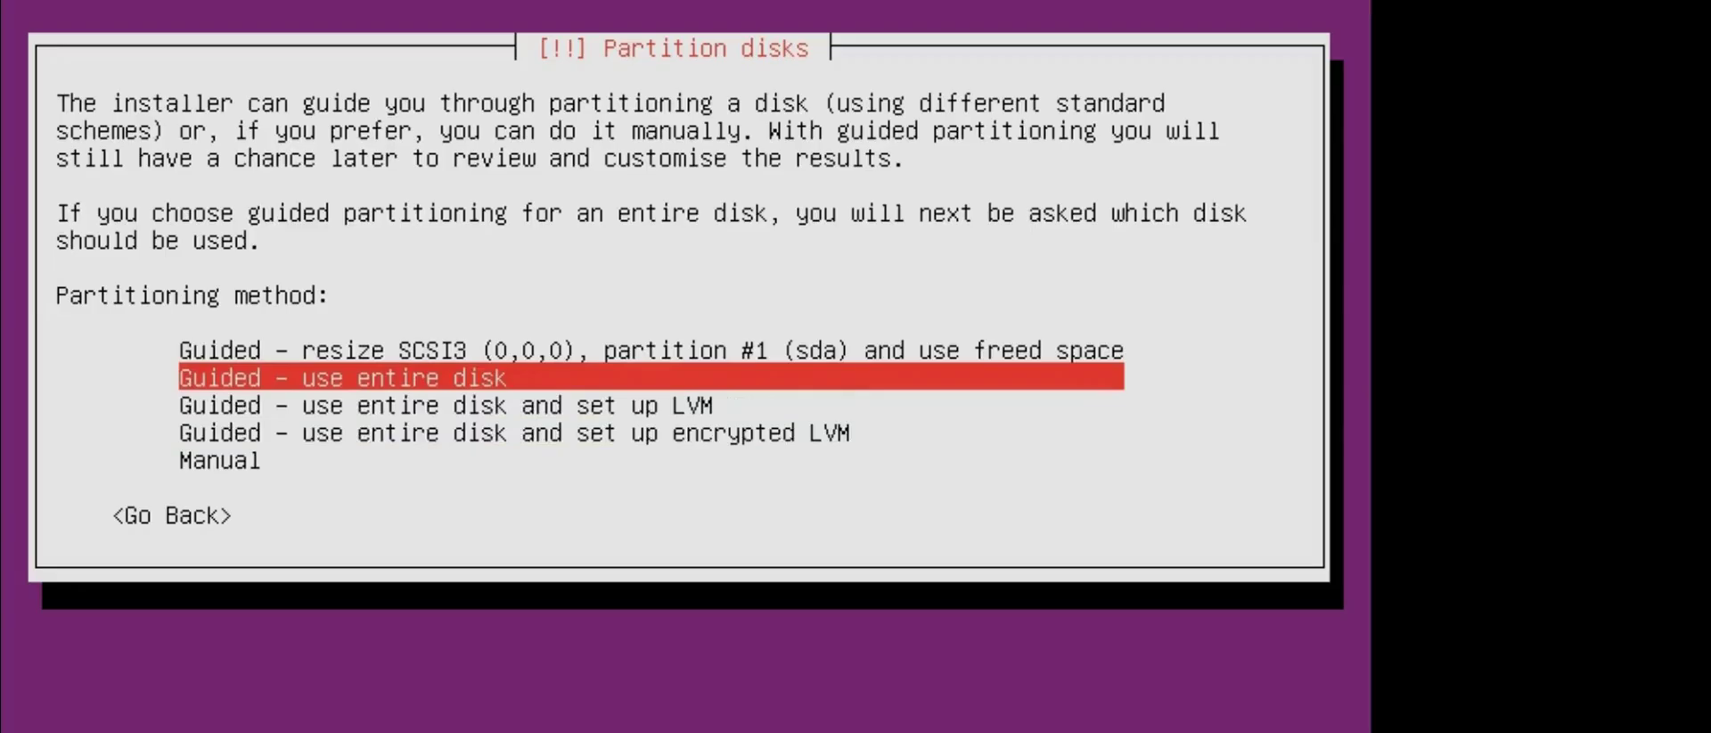
key(Down)
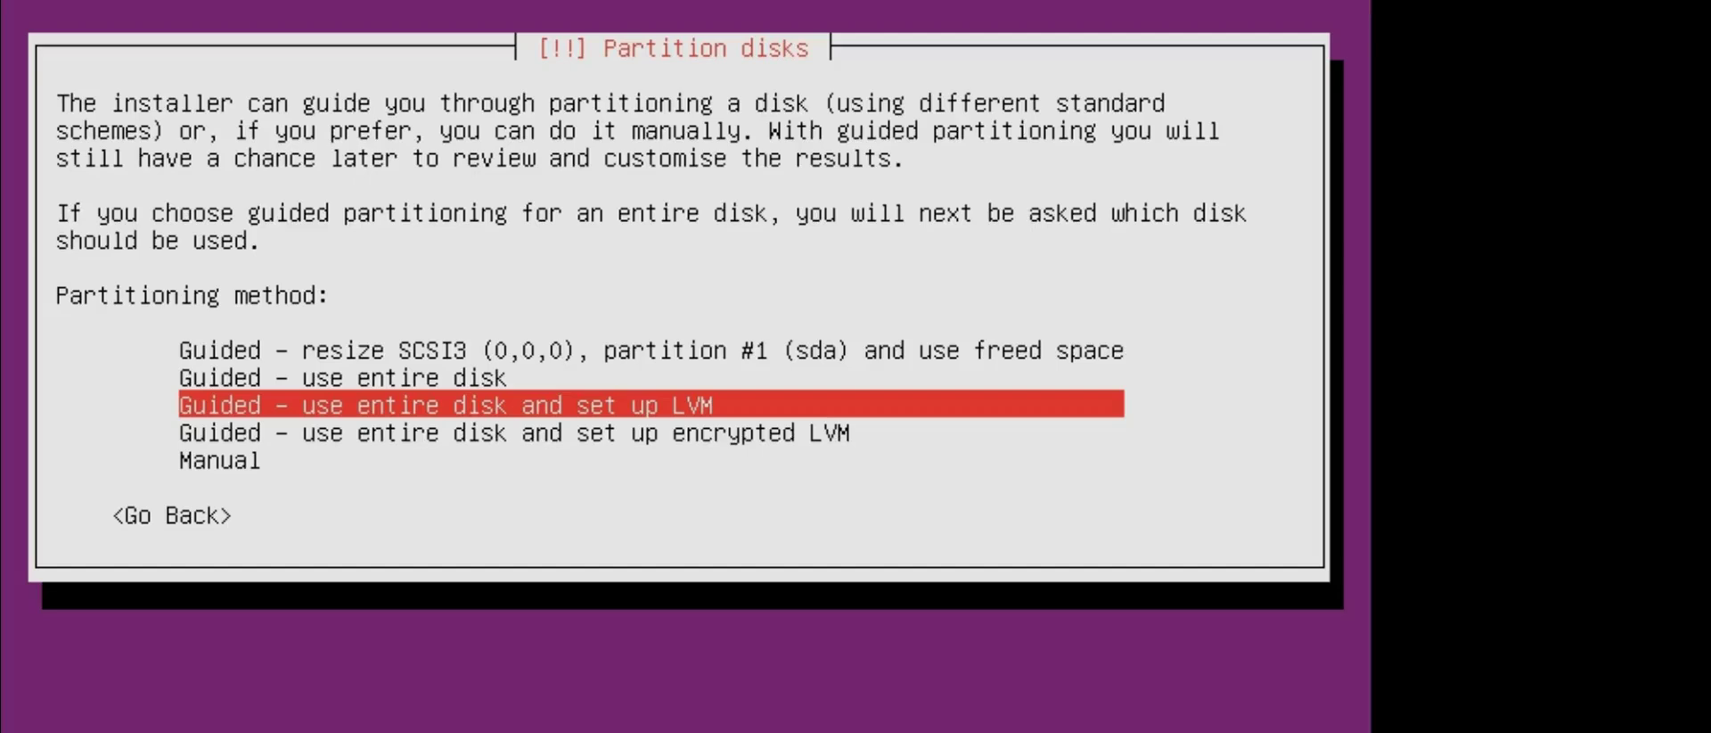
key(Down)
key(Down)
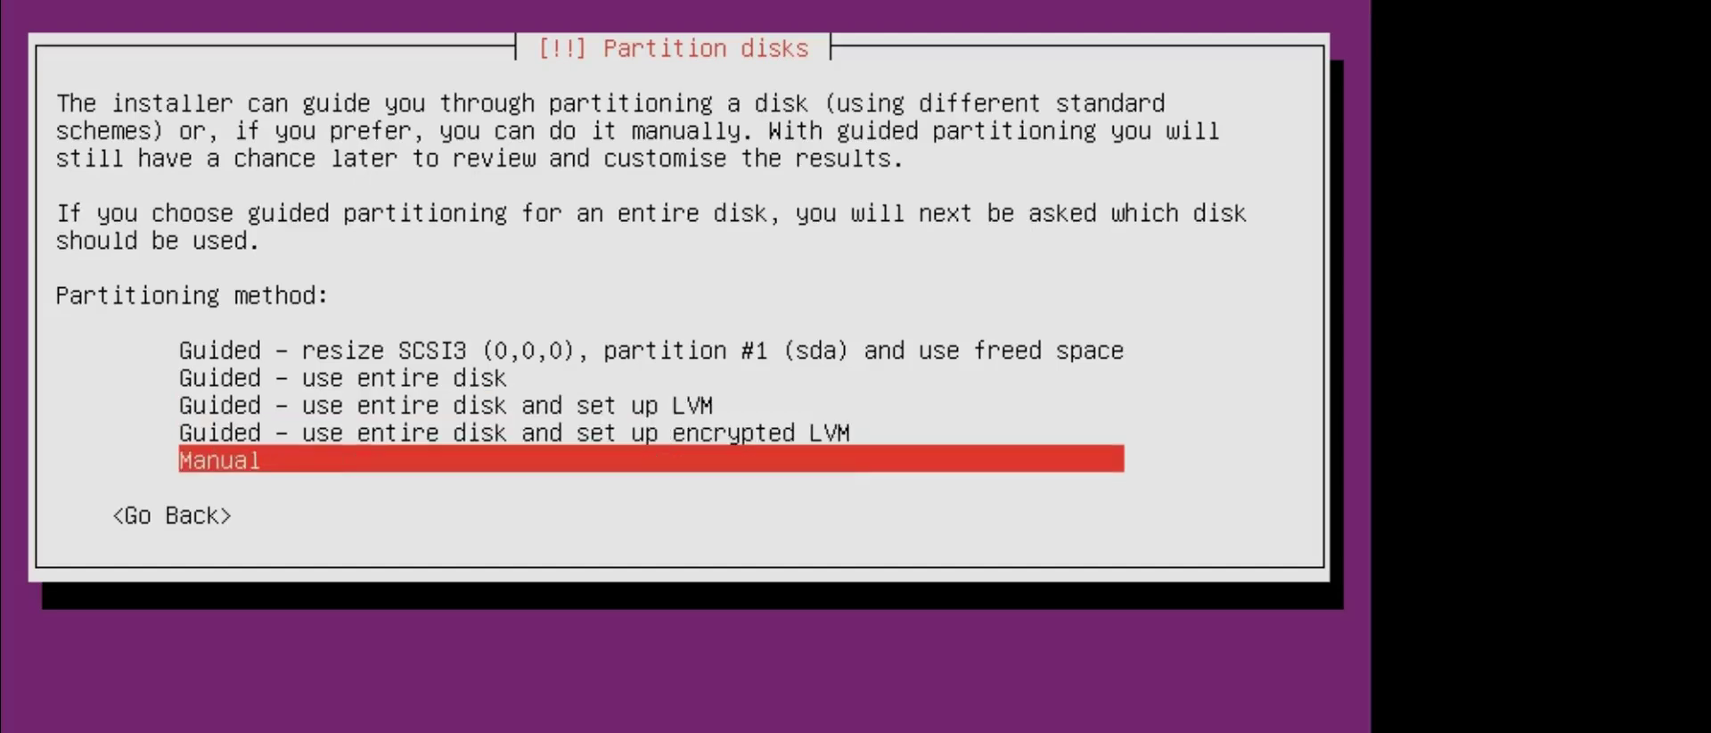
key(Return)
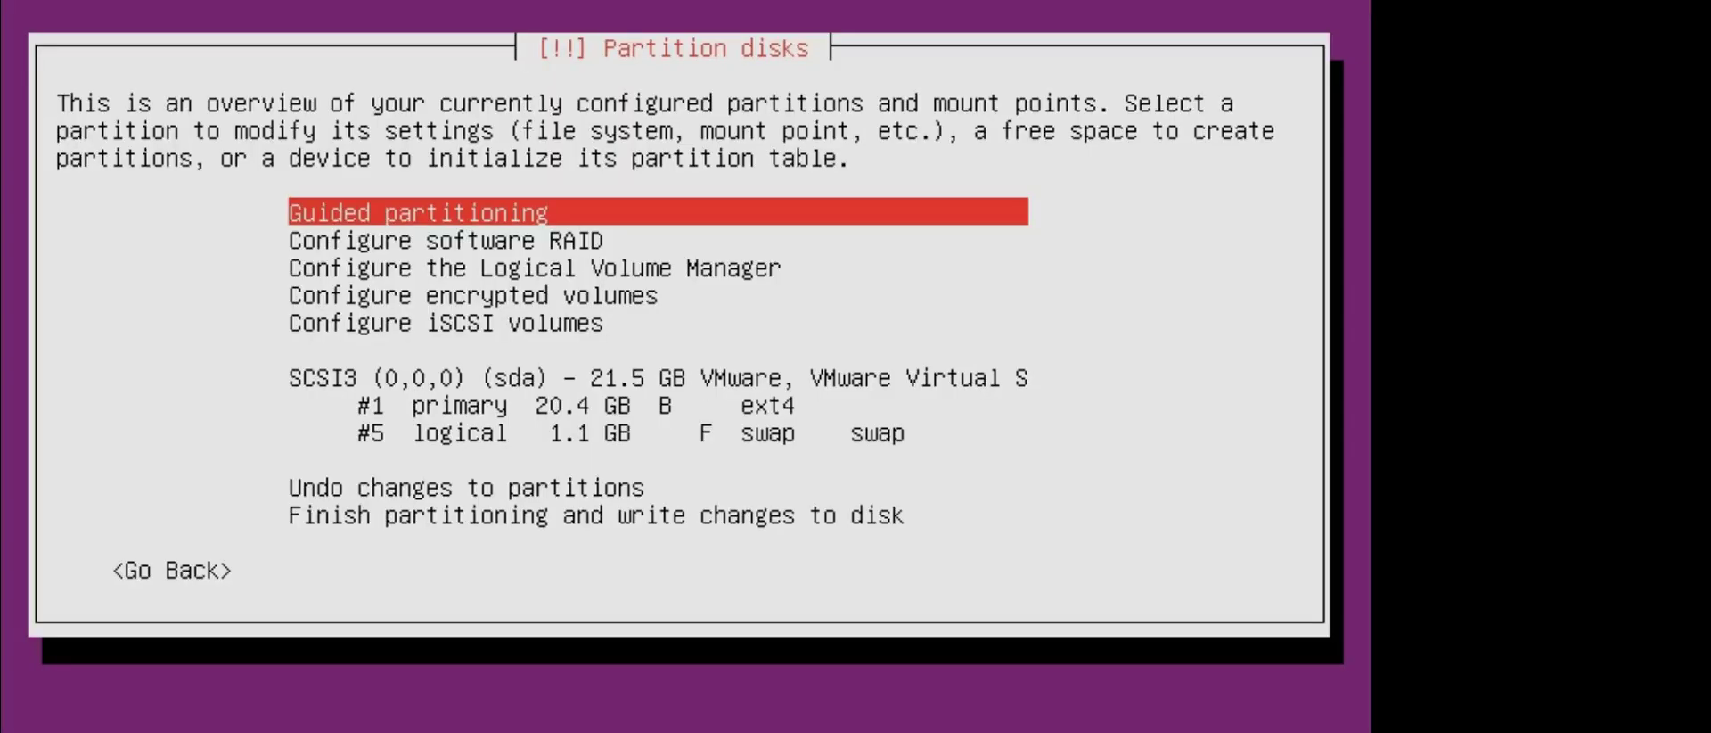
Step: Delete primary partition #1, the 20.4 GB ext4 partition, on sda
key(Down)
key(Down)
key(Down)
key(Down)
key(Down)
key(Down)
key(Down)
key(Down)
key(Up)
key(Up)
key(Up)
key(Down)
key(Down)
key(Up)
key(Down)
key(Up)
key(Down)
key(Up)
key(Down)
key(Up)
key(Down)
key(Up)
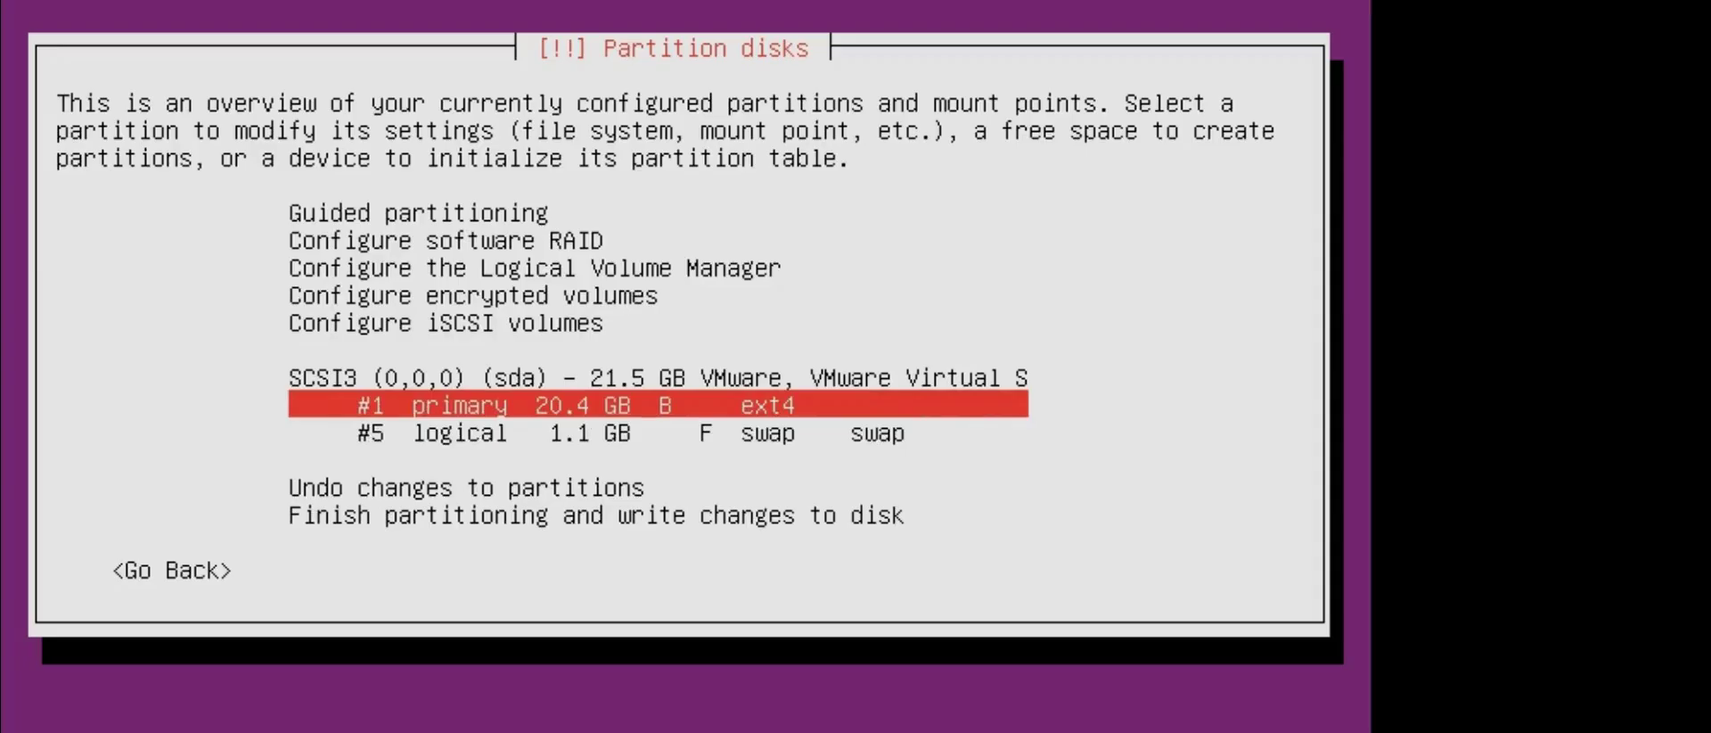
key(Return)
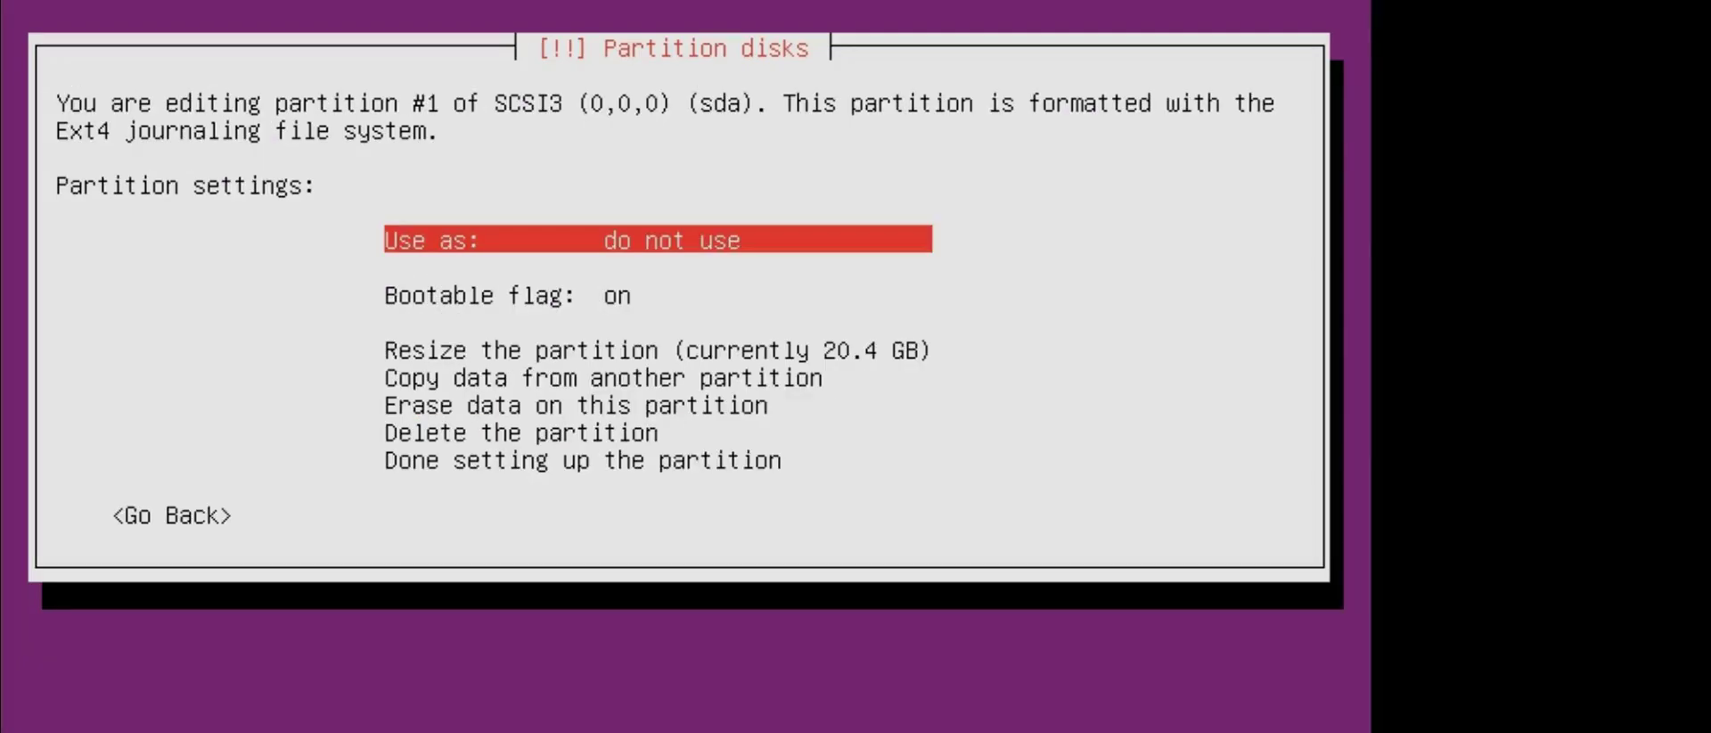
key(Down)
key(Down)
key(Down)
key(Down)
key(Down)
key(Return)
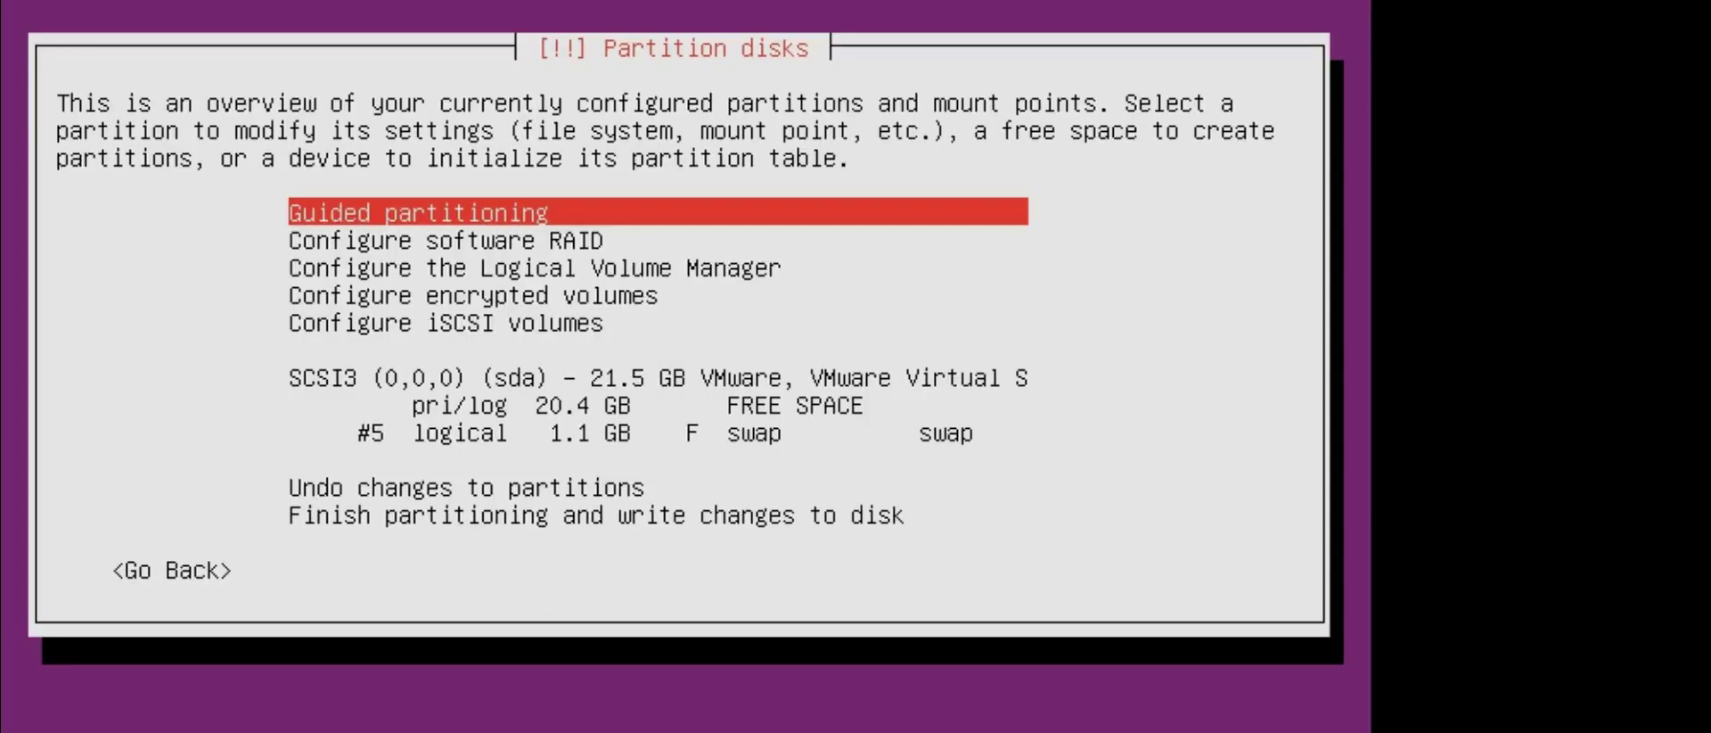
Step: Delete the #5 logical swap partition, leaving 21.5 GB of free space
key(Down)
key(Down)
key(Down)
key(Down)
key(Down)
key(Down)
key(Down)
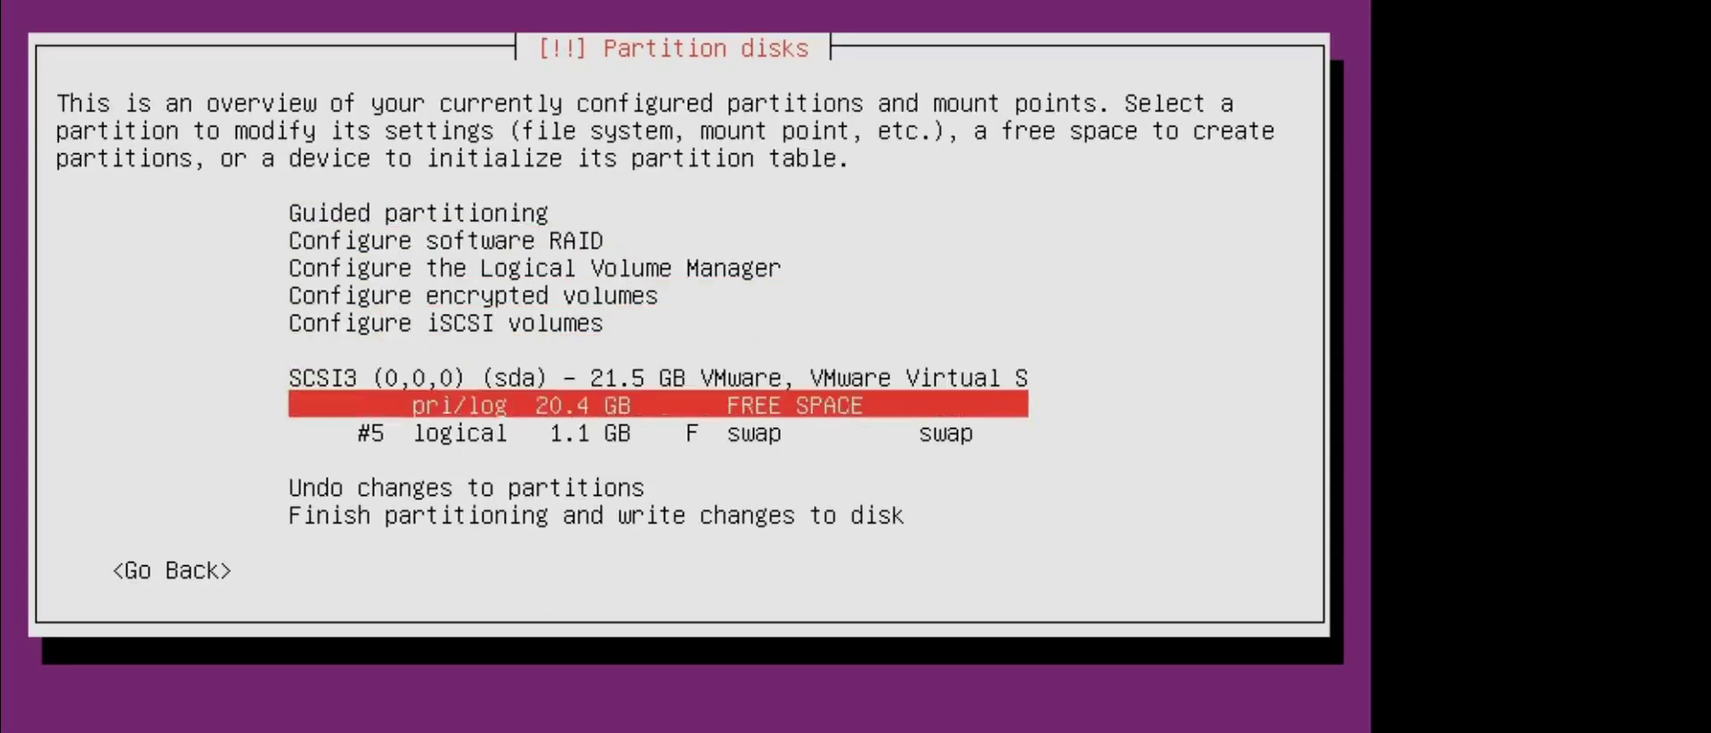
key(Return)
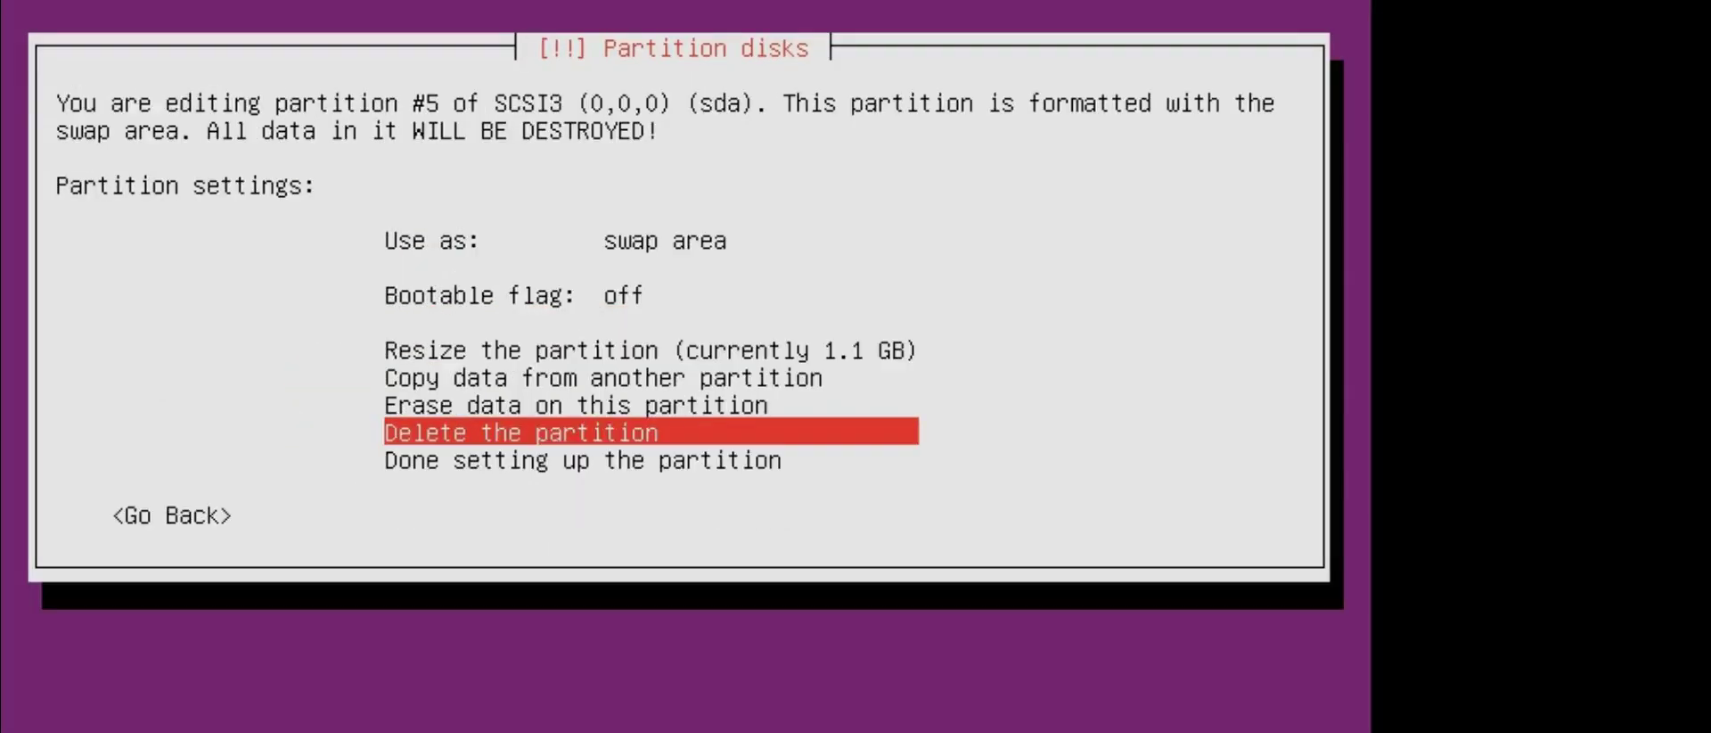
key(Return)
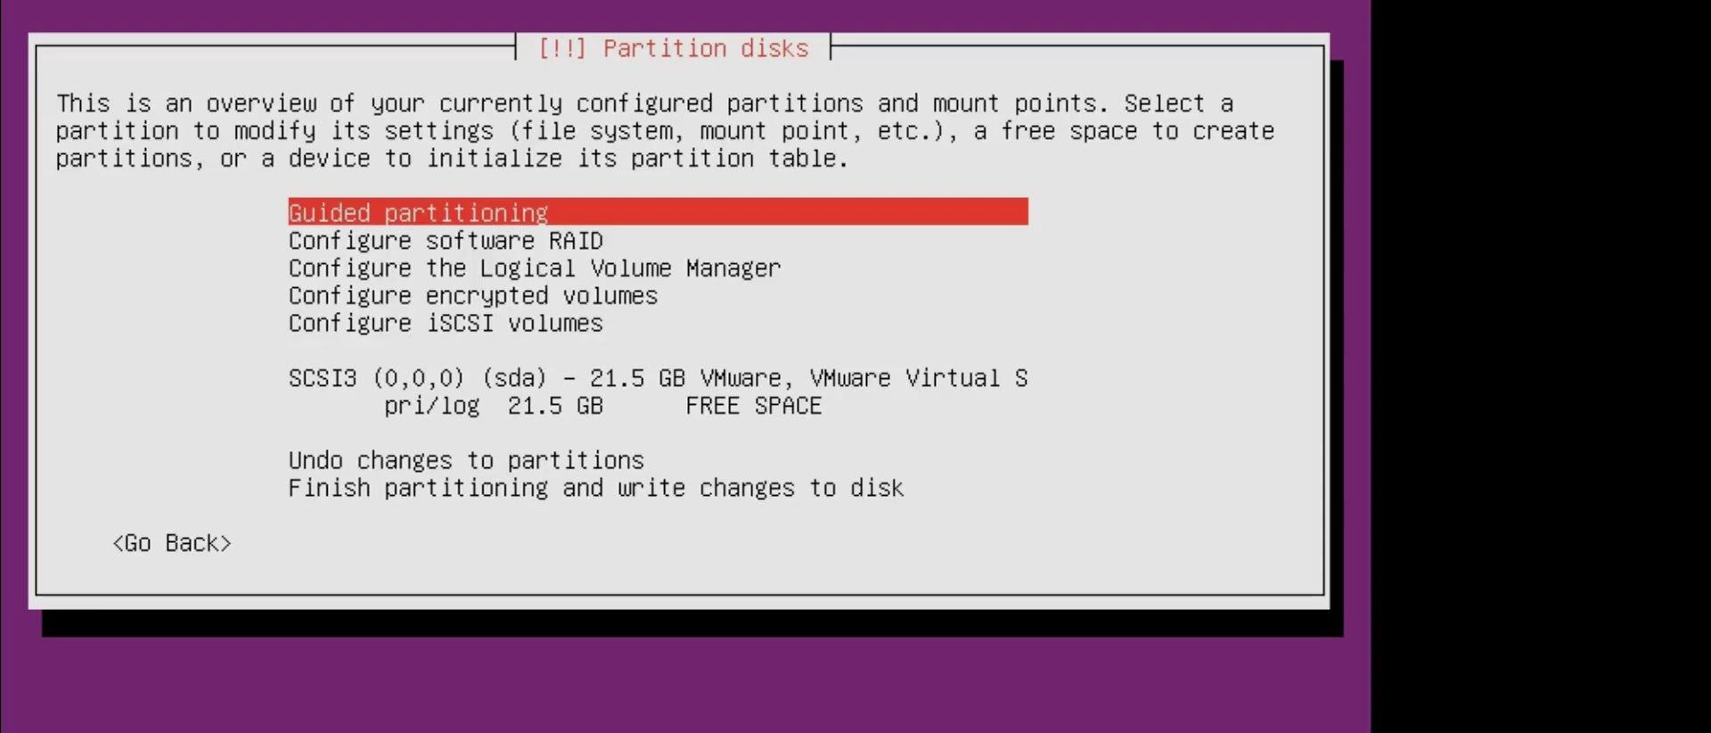
key(Down)
key(Down)
key(Down)
key(Down)
key(Down)
key(Down)
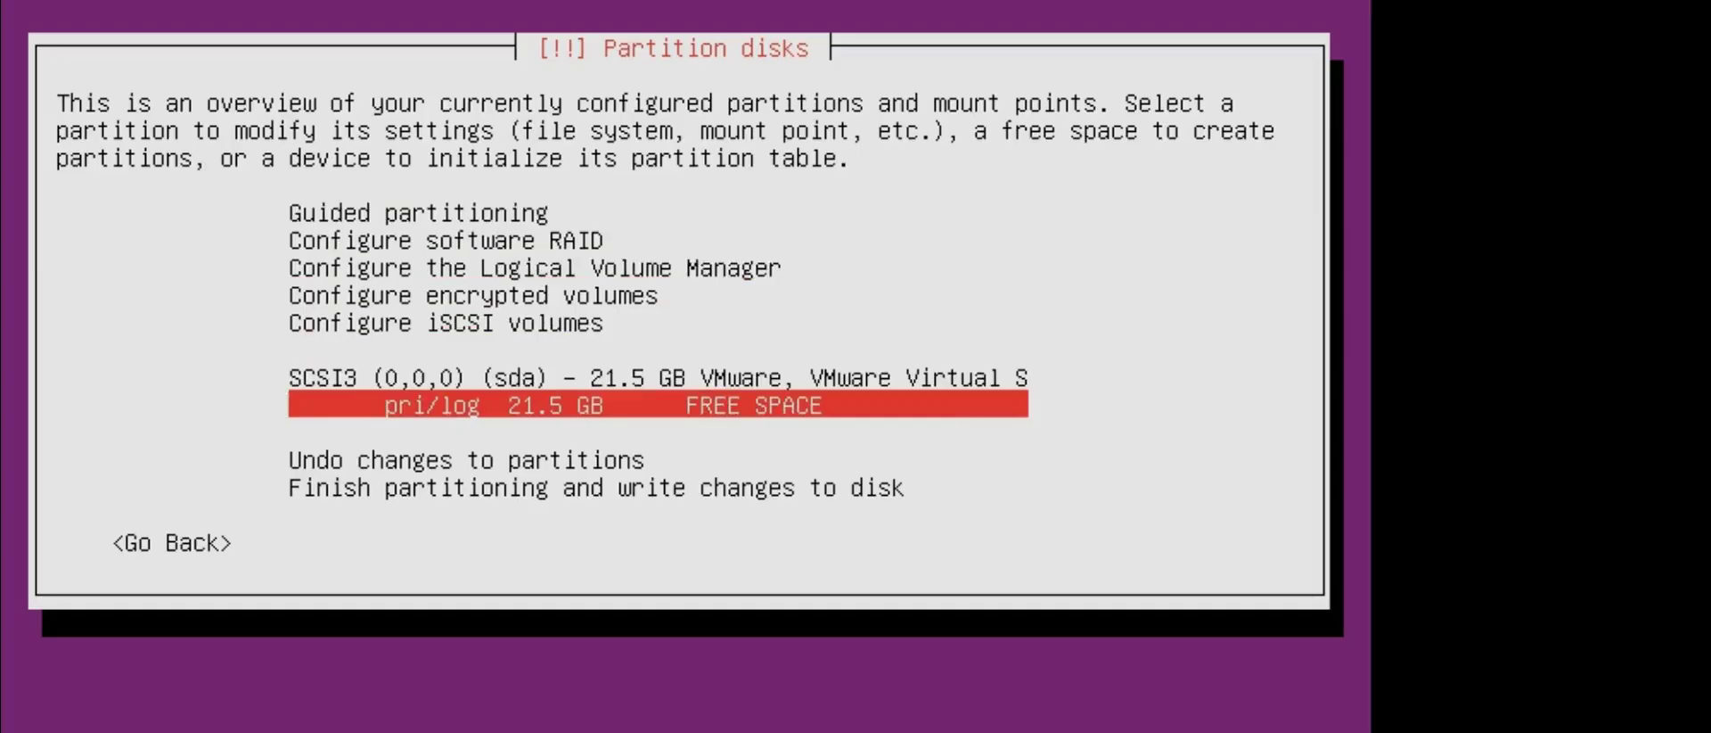
Step: Write the partition changes and begin creating a new software RAID MD device
key(Up)
key(Up)
key(Up)
key(Up)
key(Up)
key(Up)
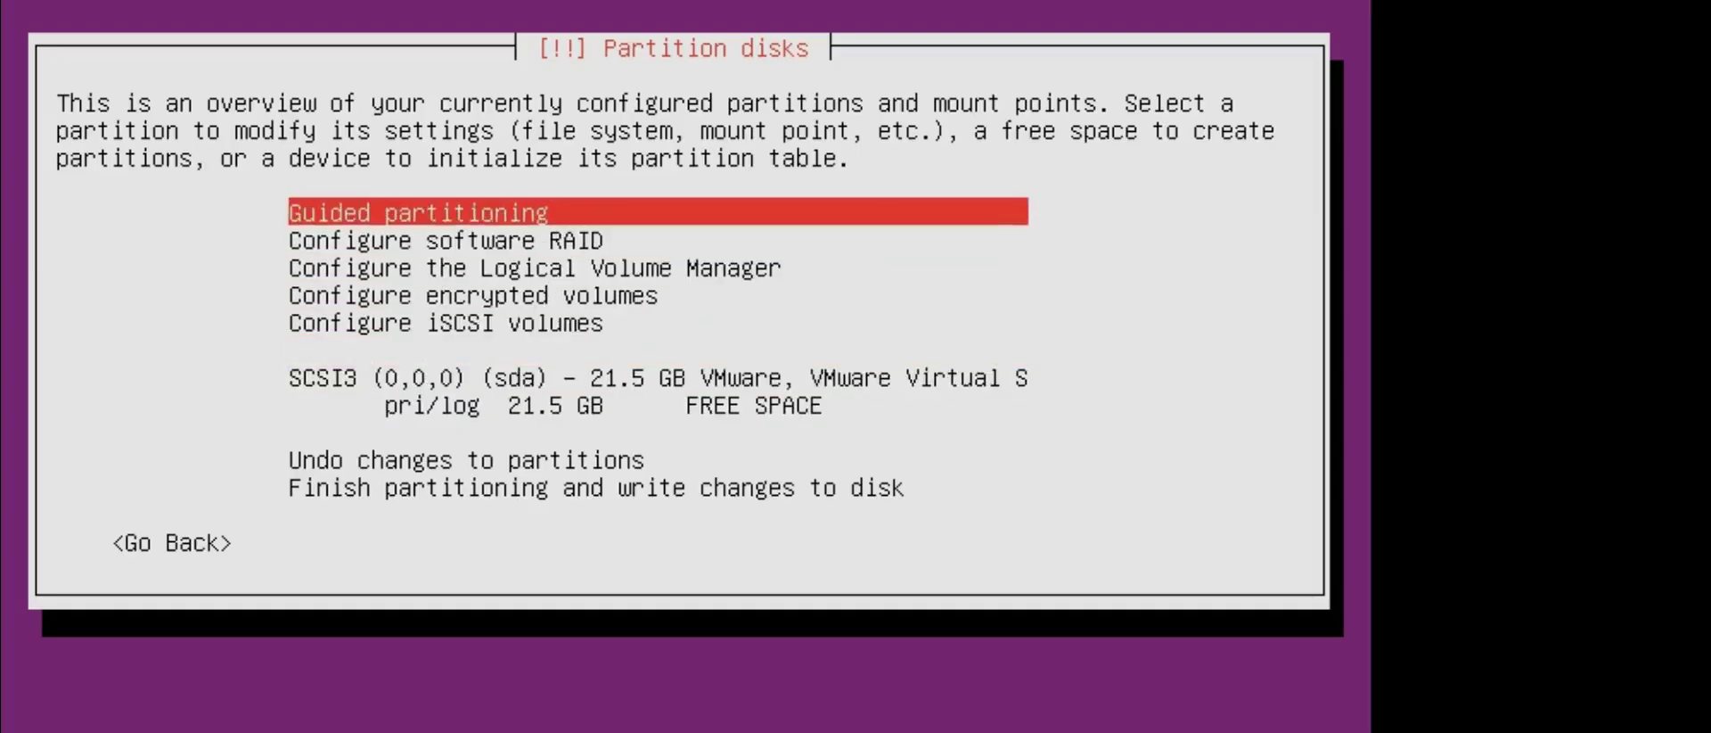
key(Down)
key(Return)
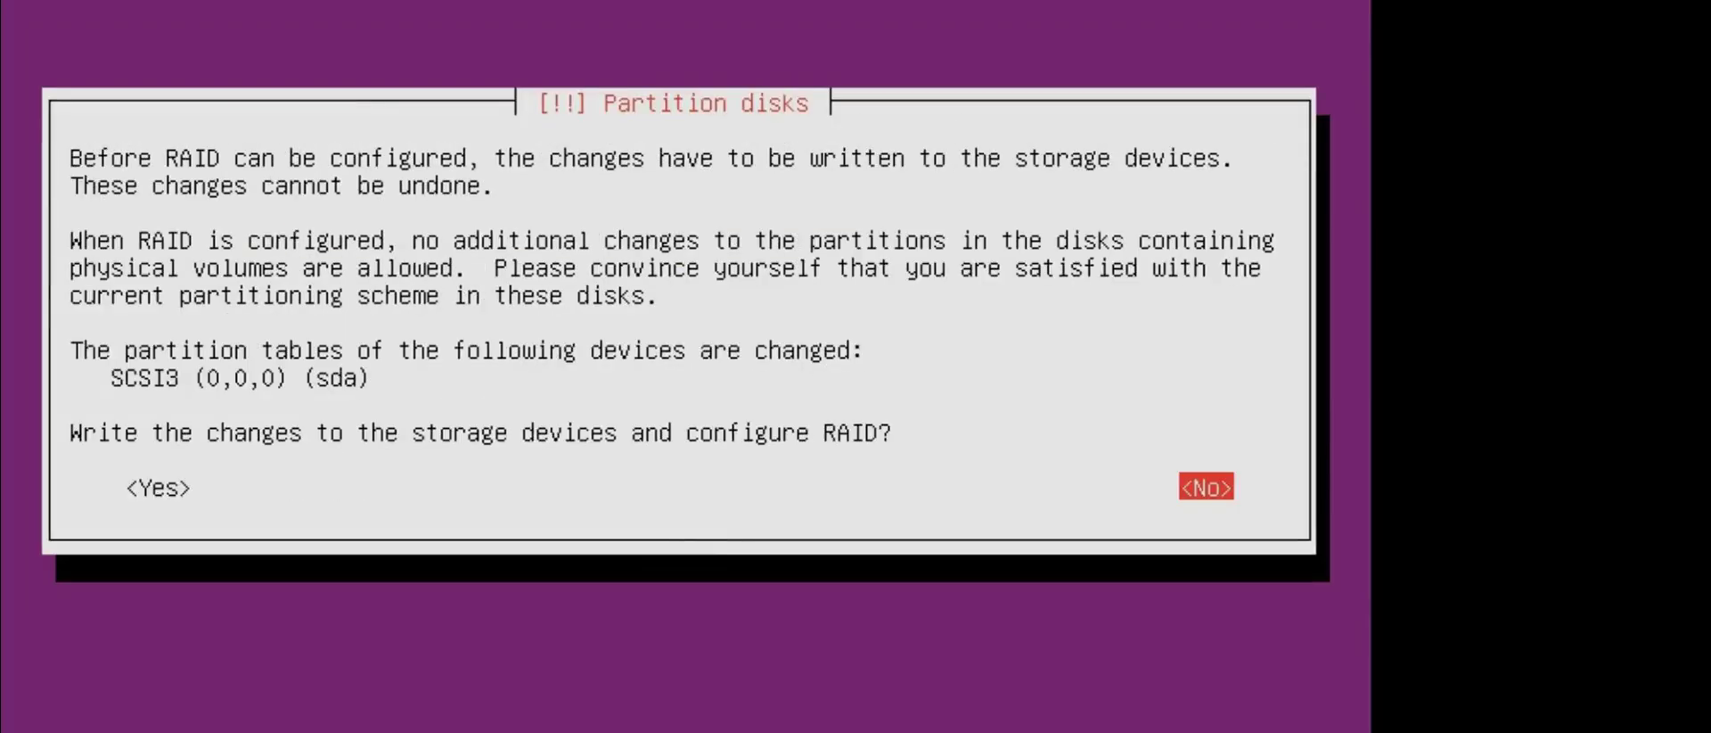
key(Left)
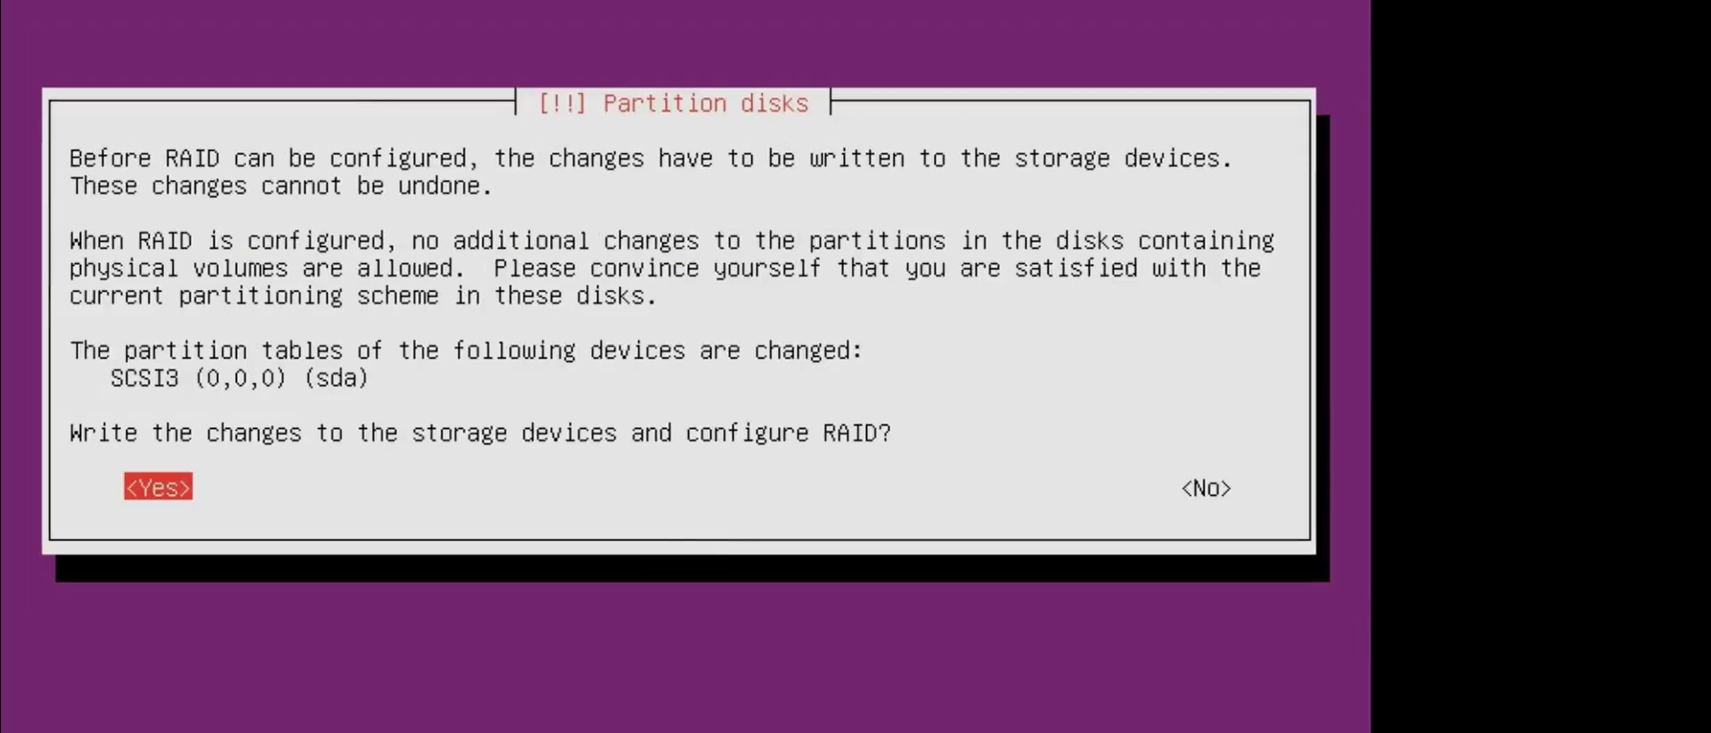
key(Return)
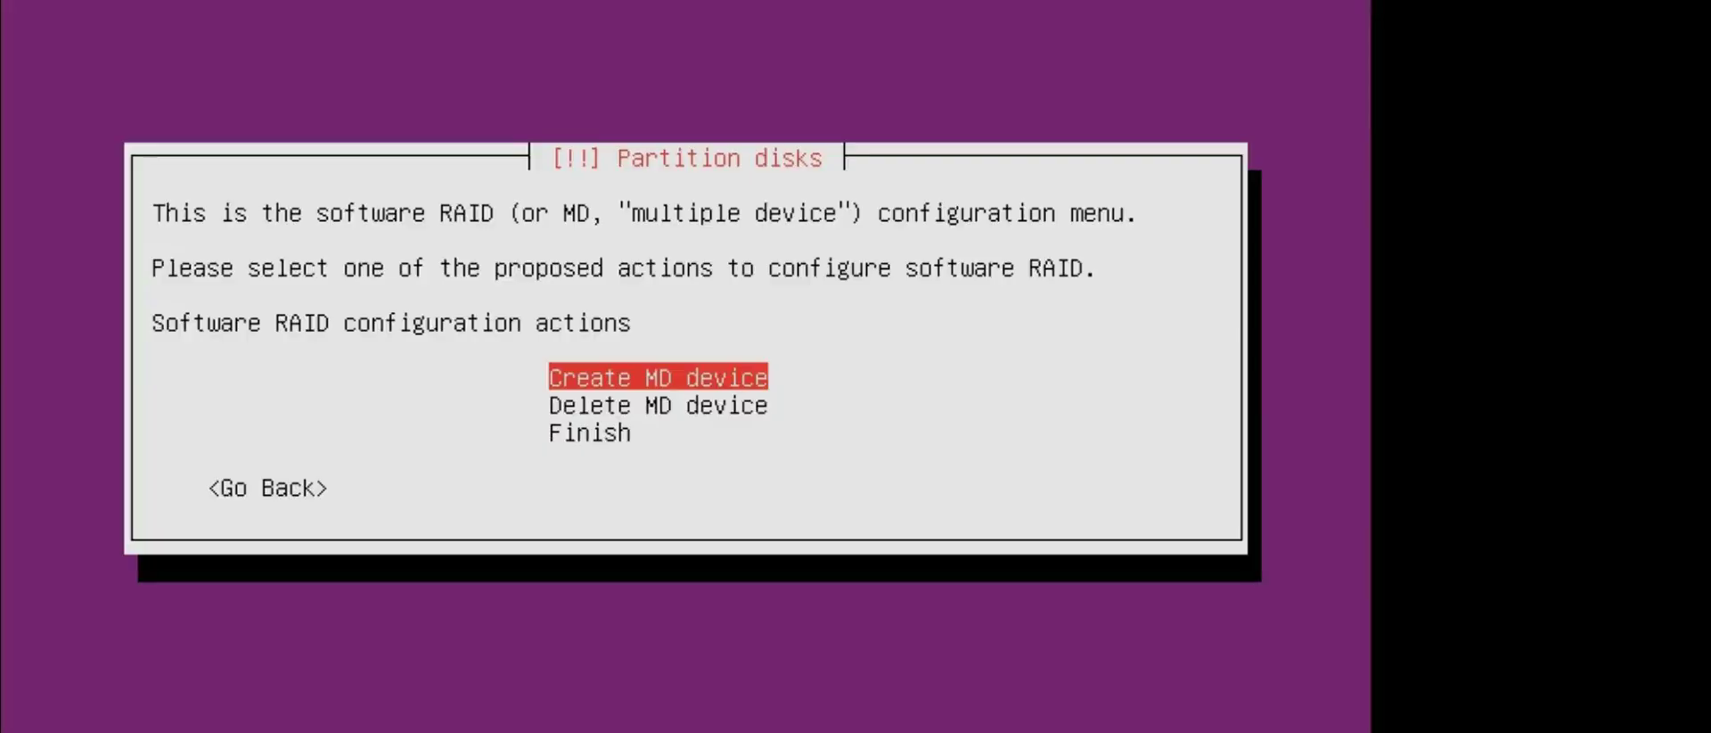
key(Return)
Step: Compare the RAID0, RAID1, RAID5 and RAID6 device types, then choose RAID1
key(Down)
key(Up)
key(Down)
key(Up)
key(Down)
key(Up)
key(Down)
key(Down)
key(Down)
key(Down)
key(Up)
key(Up)
key(Up)
key(Up)
key(Down)
key(Down)
key(Down)
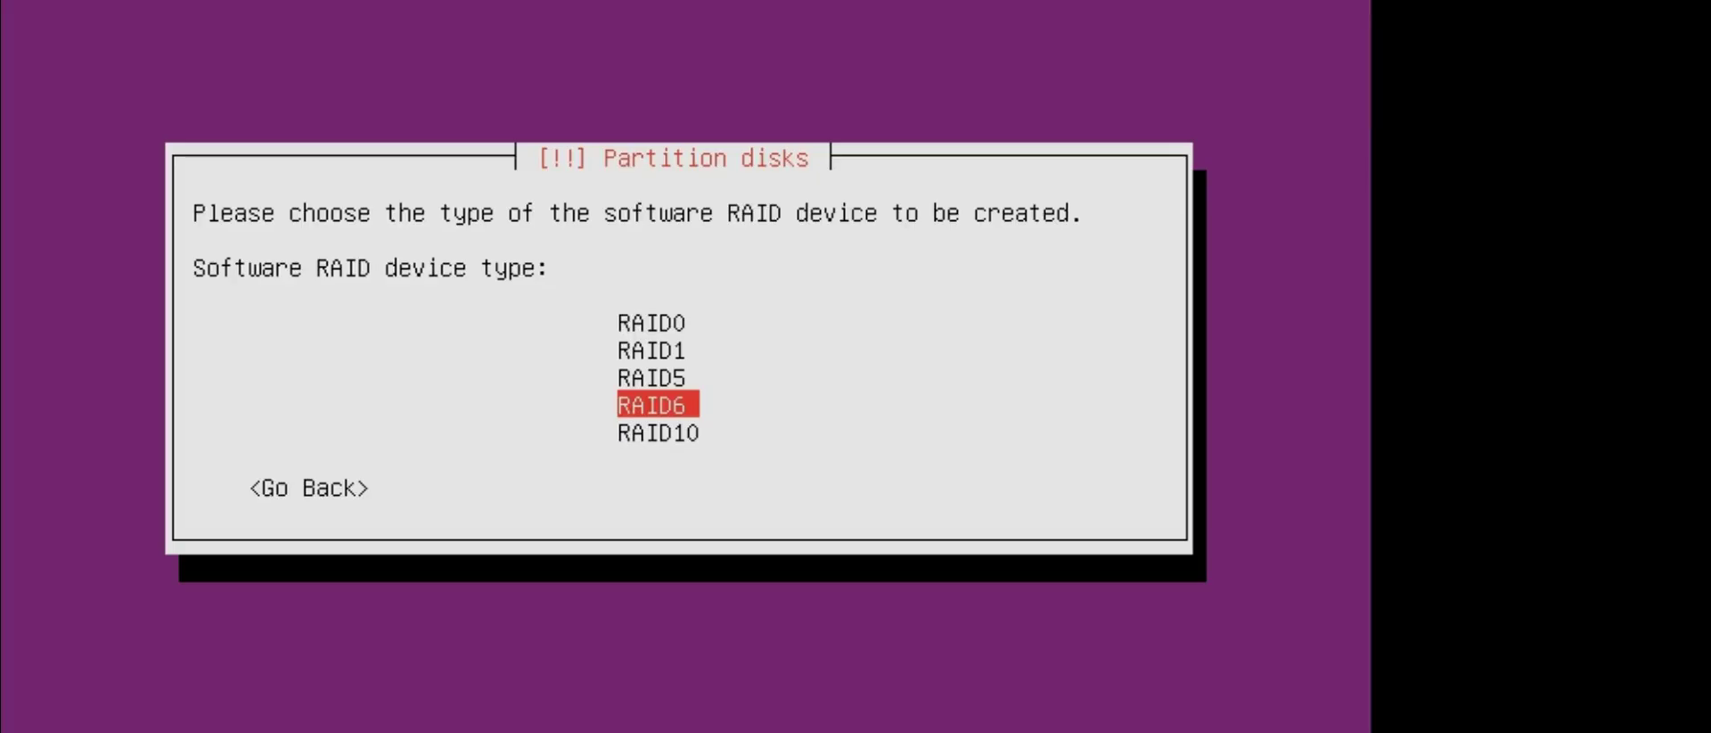
key(Up)
key(Down)
key(Down)
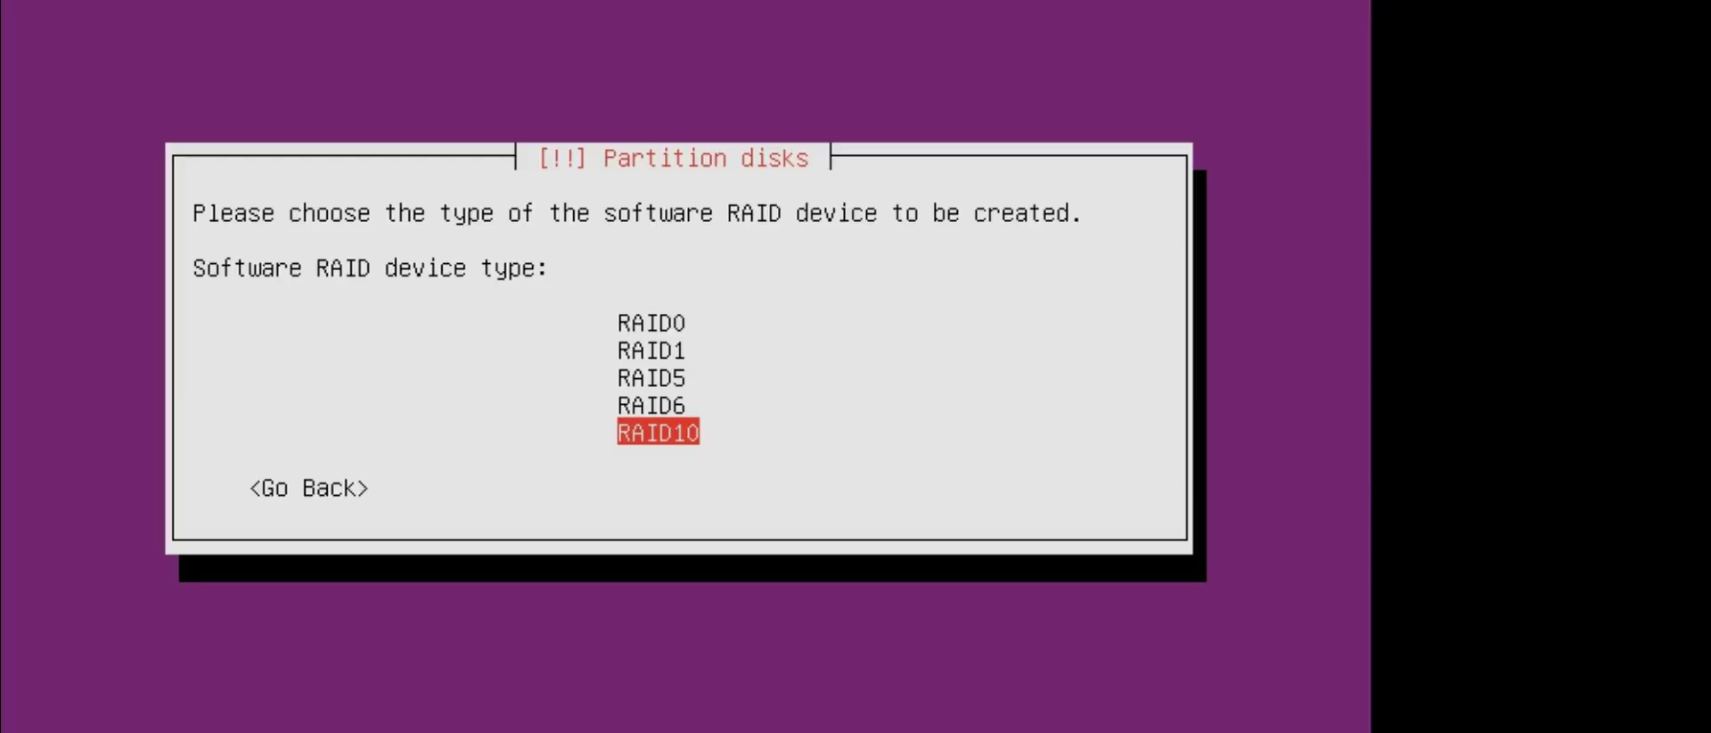
key(Up)
key(Up)
key(Up)
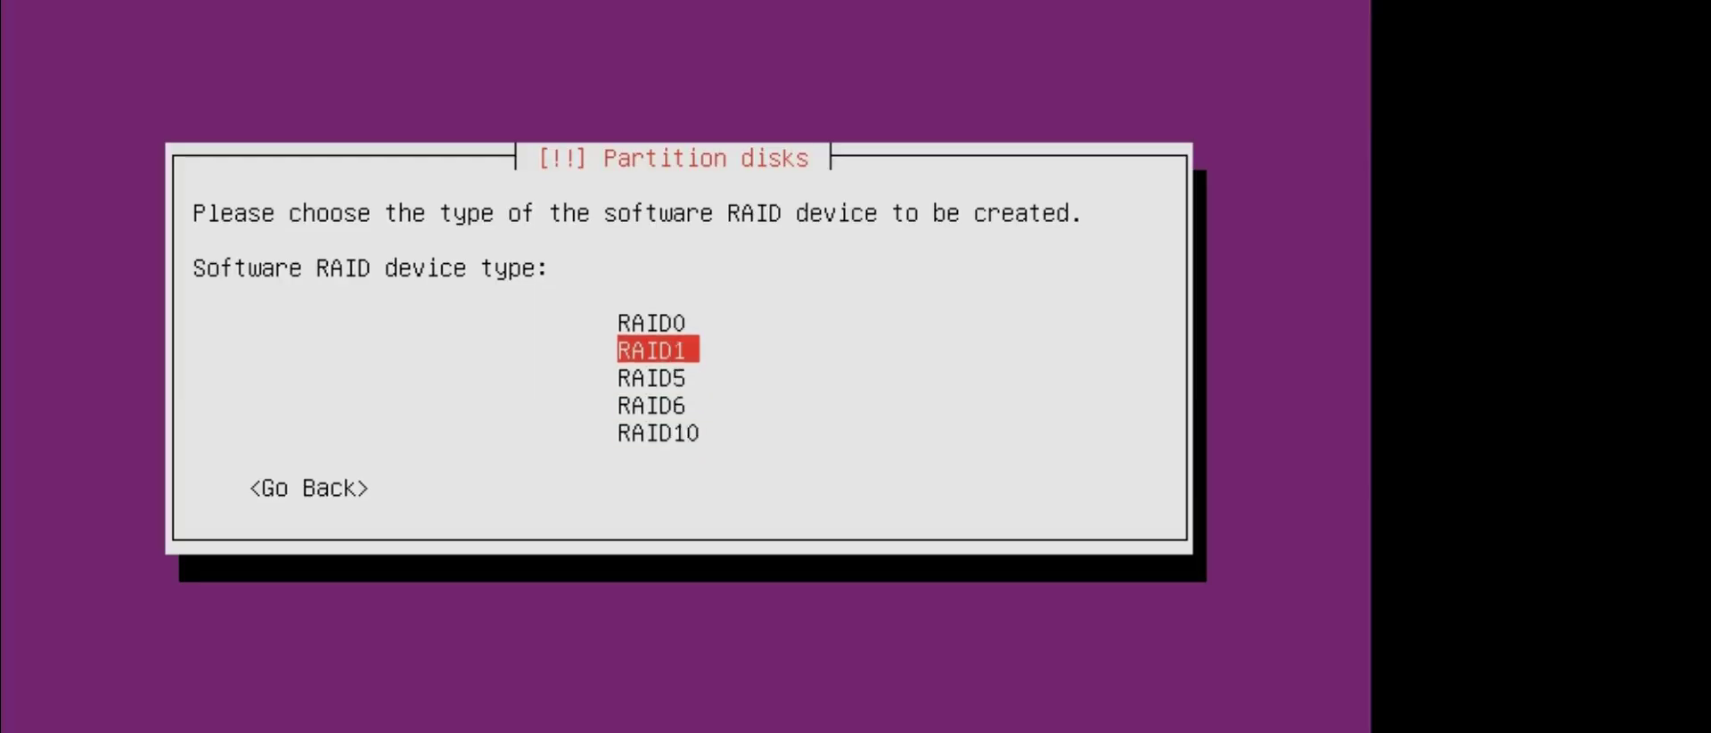
key(Up)
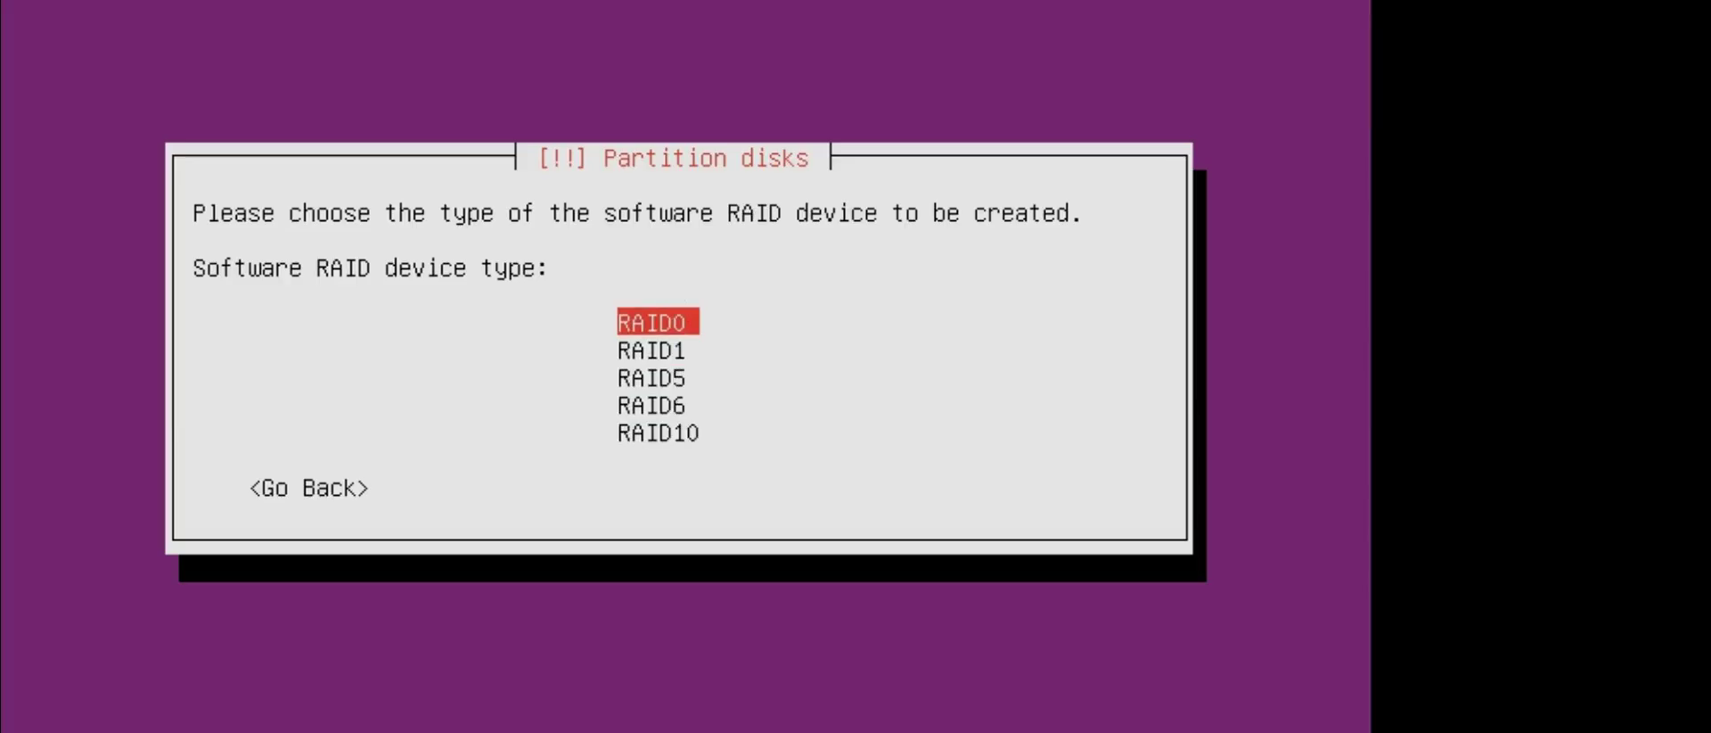
key(Down)
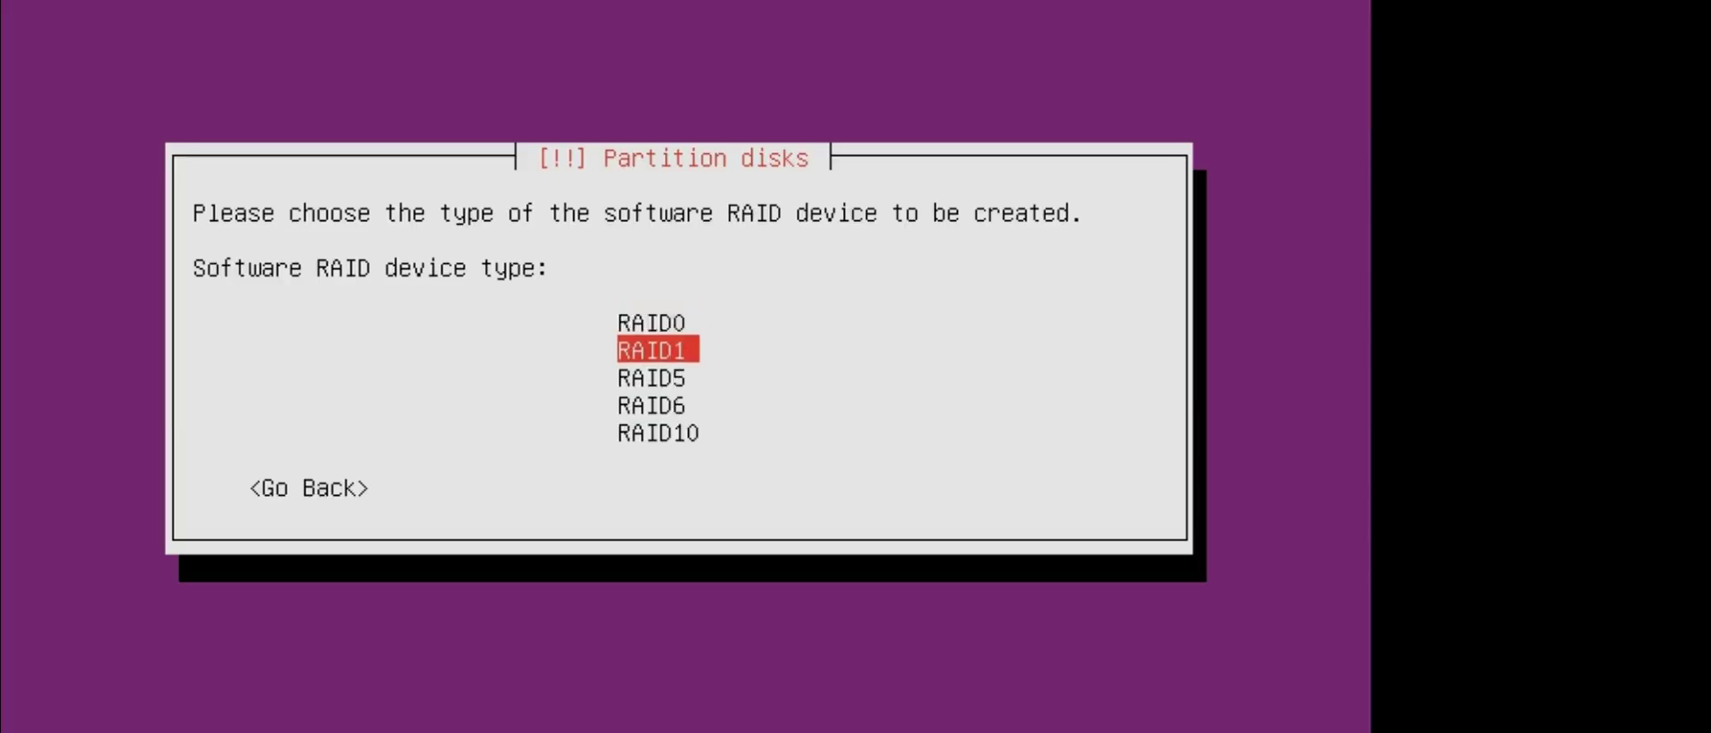
key(Return)
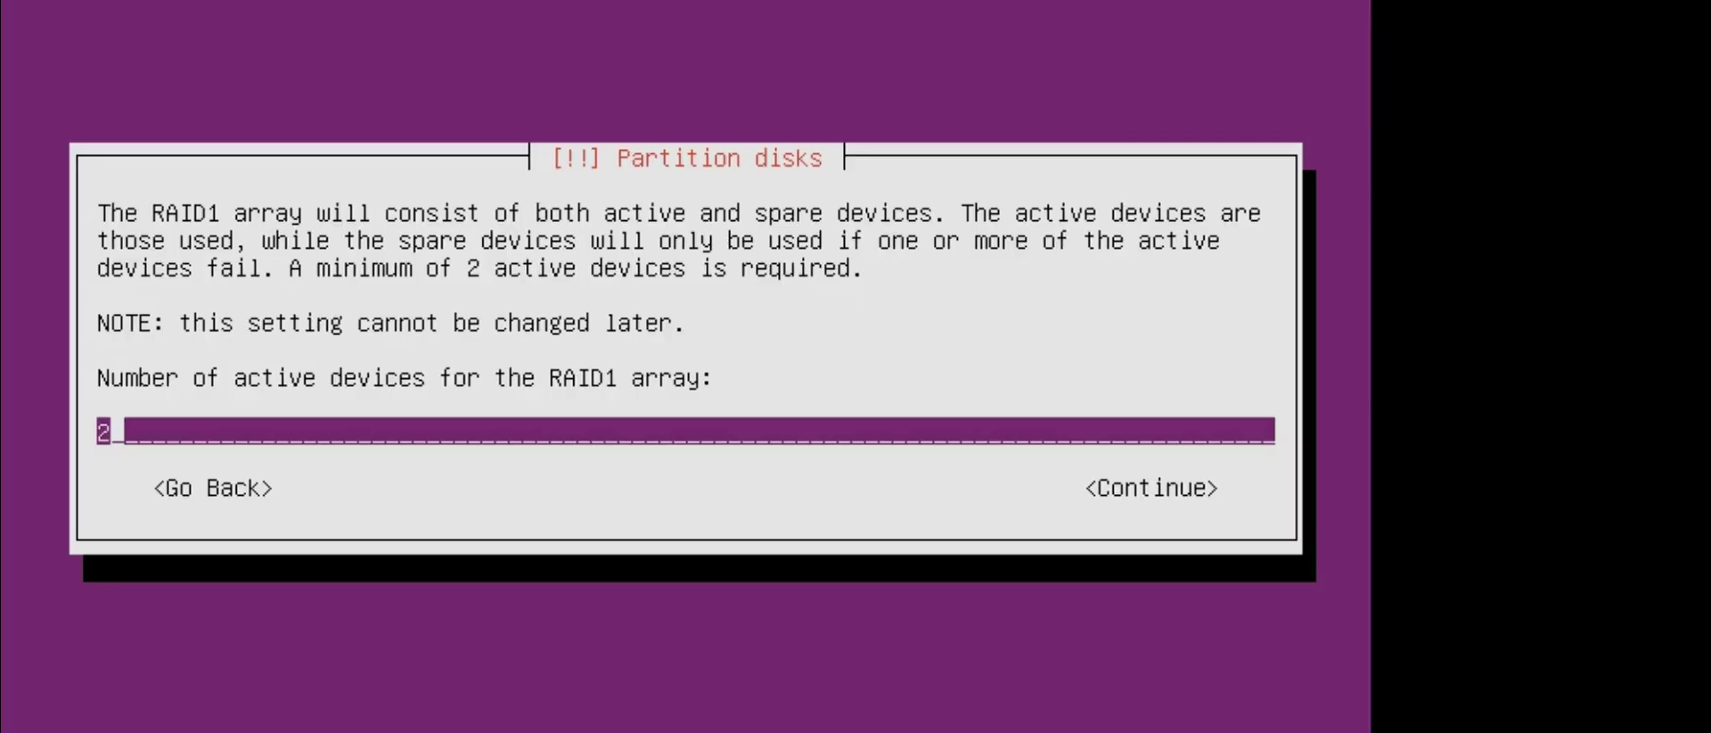
Step: Keep 2 active and 0 spare devices, then back out of RAID to the partitioning overview
key(Return)
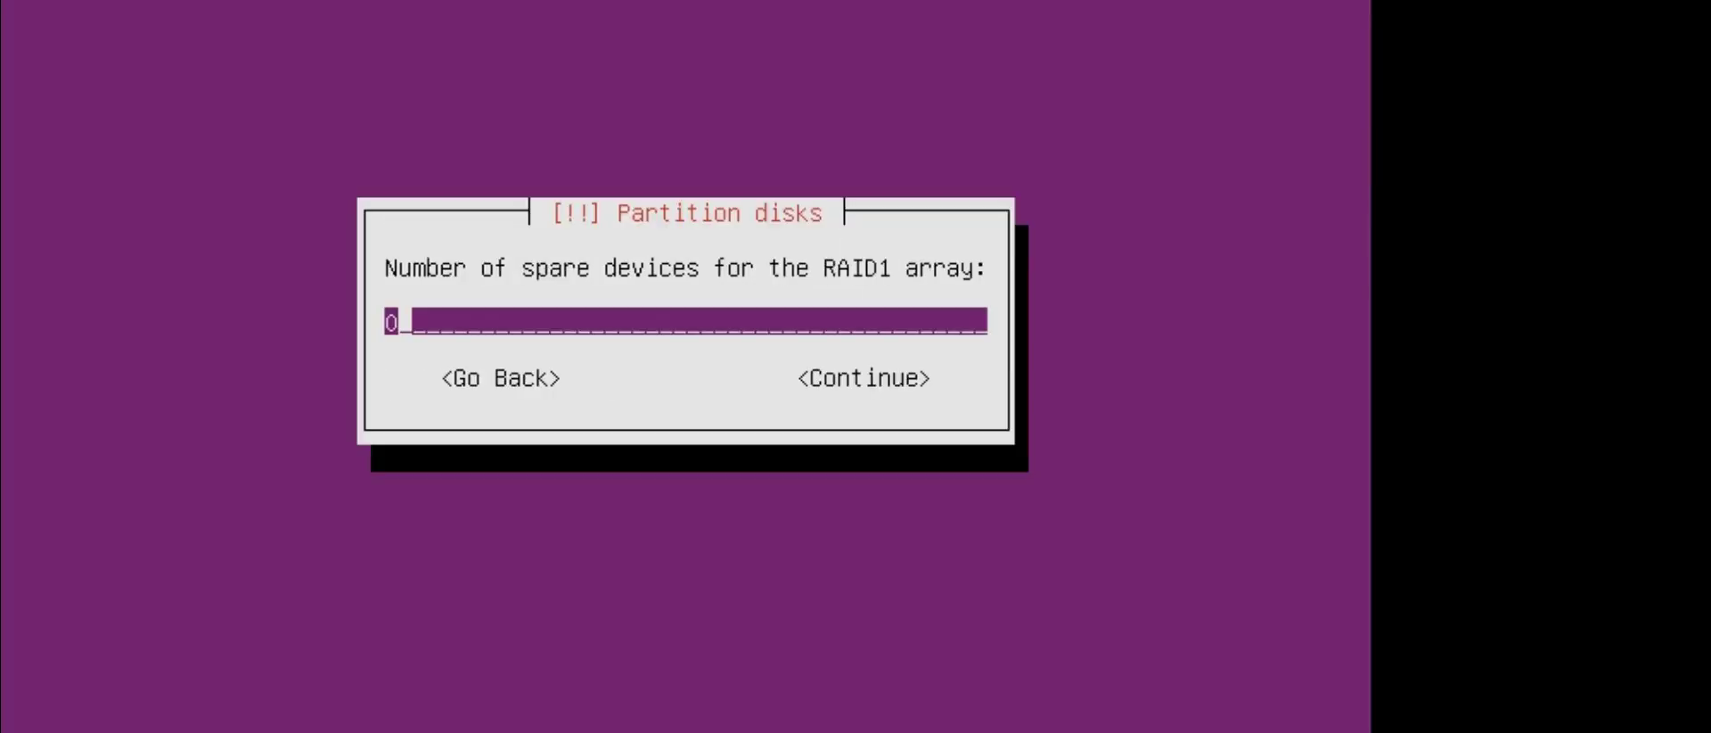
key(Return)
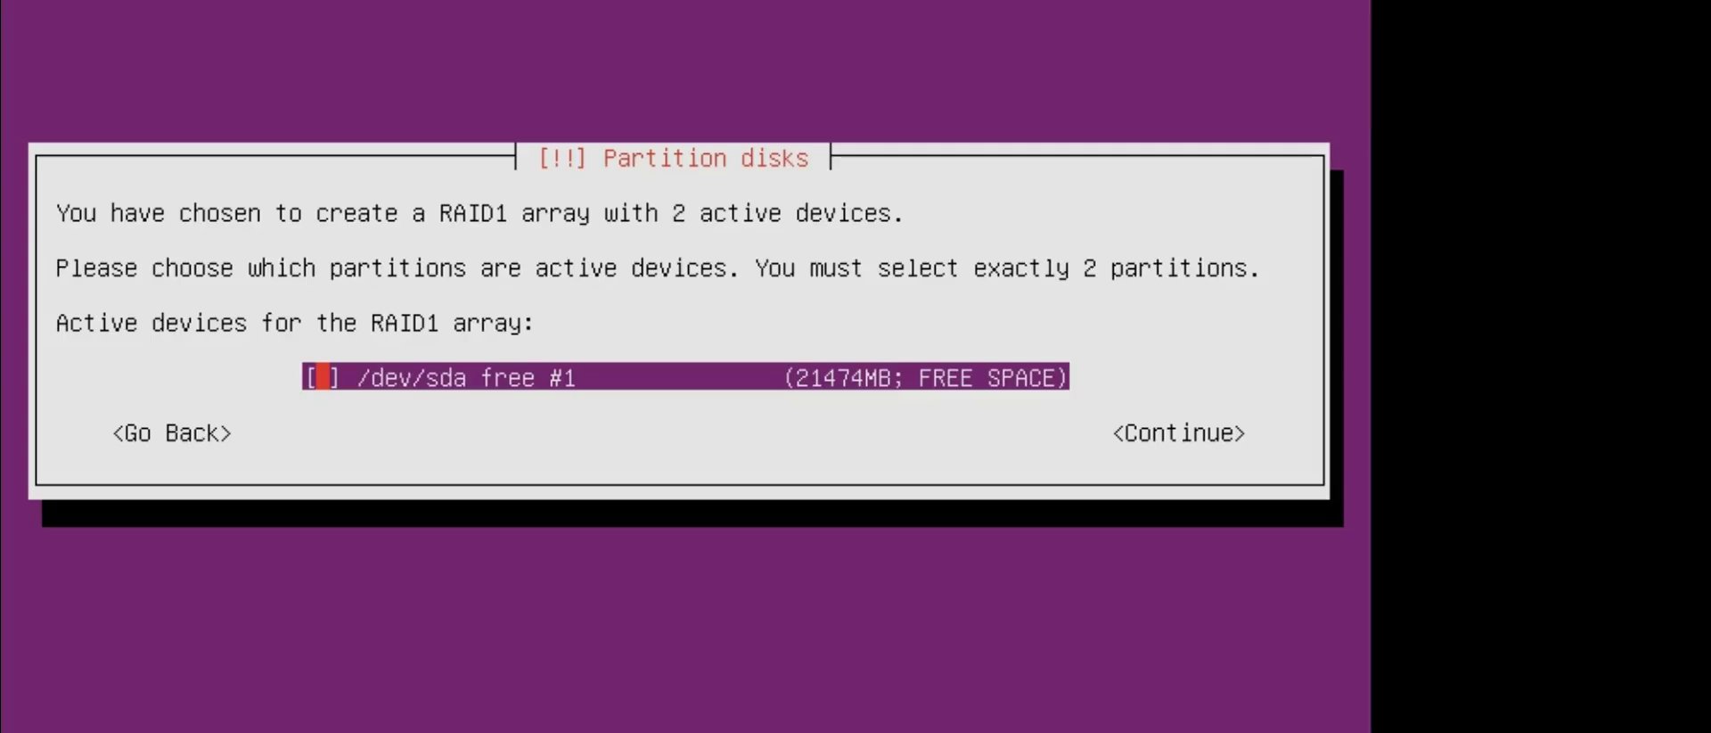
key(Tab)
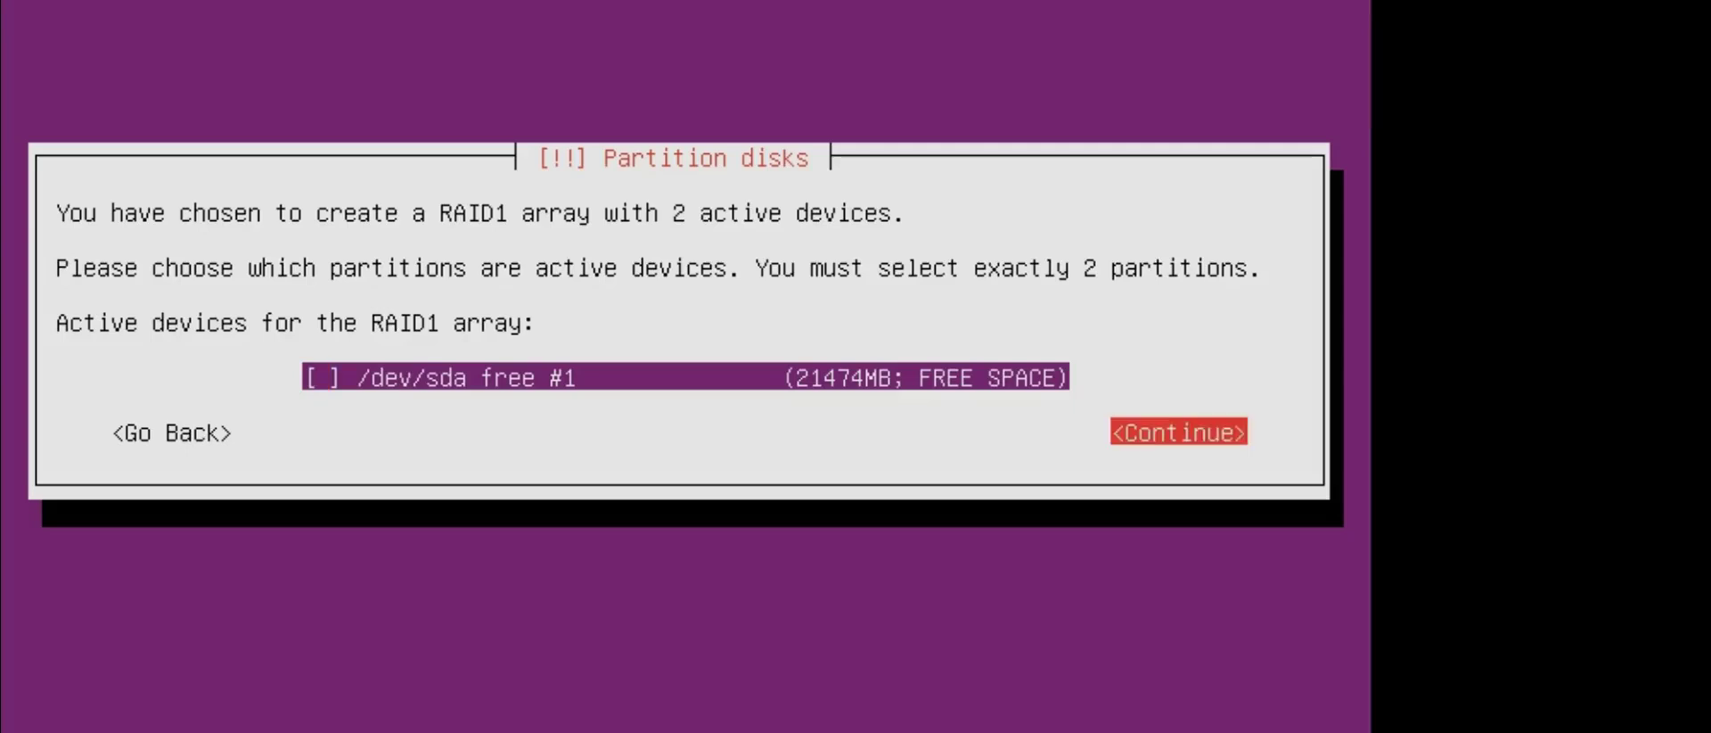
key(Left)
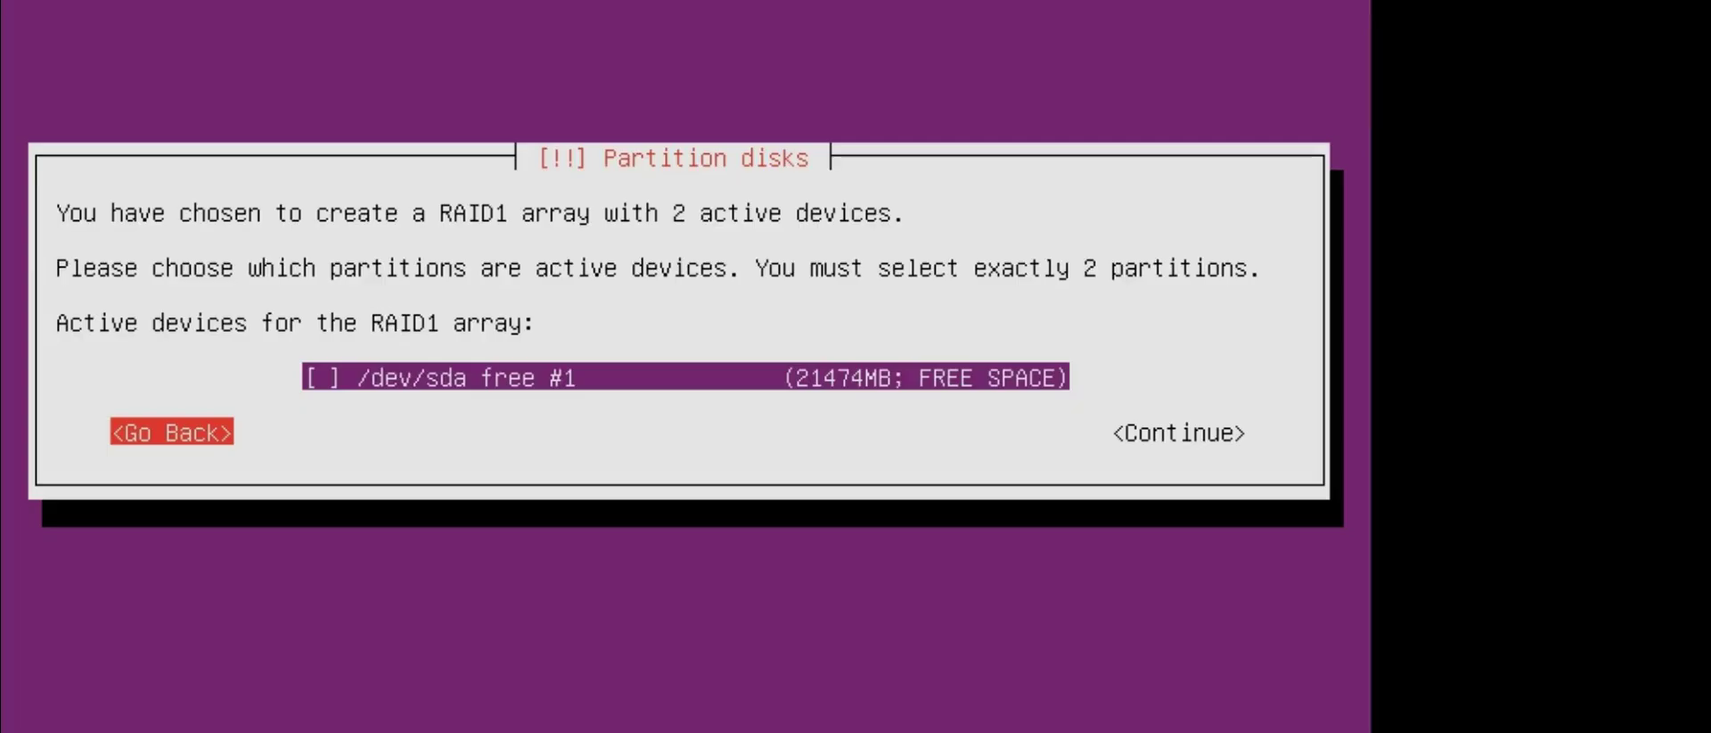
key(Return)
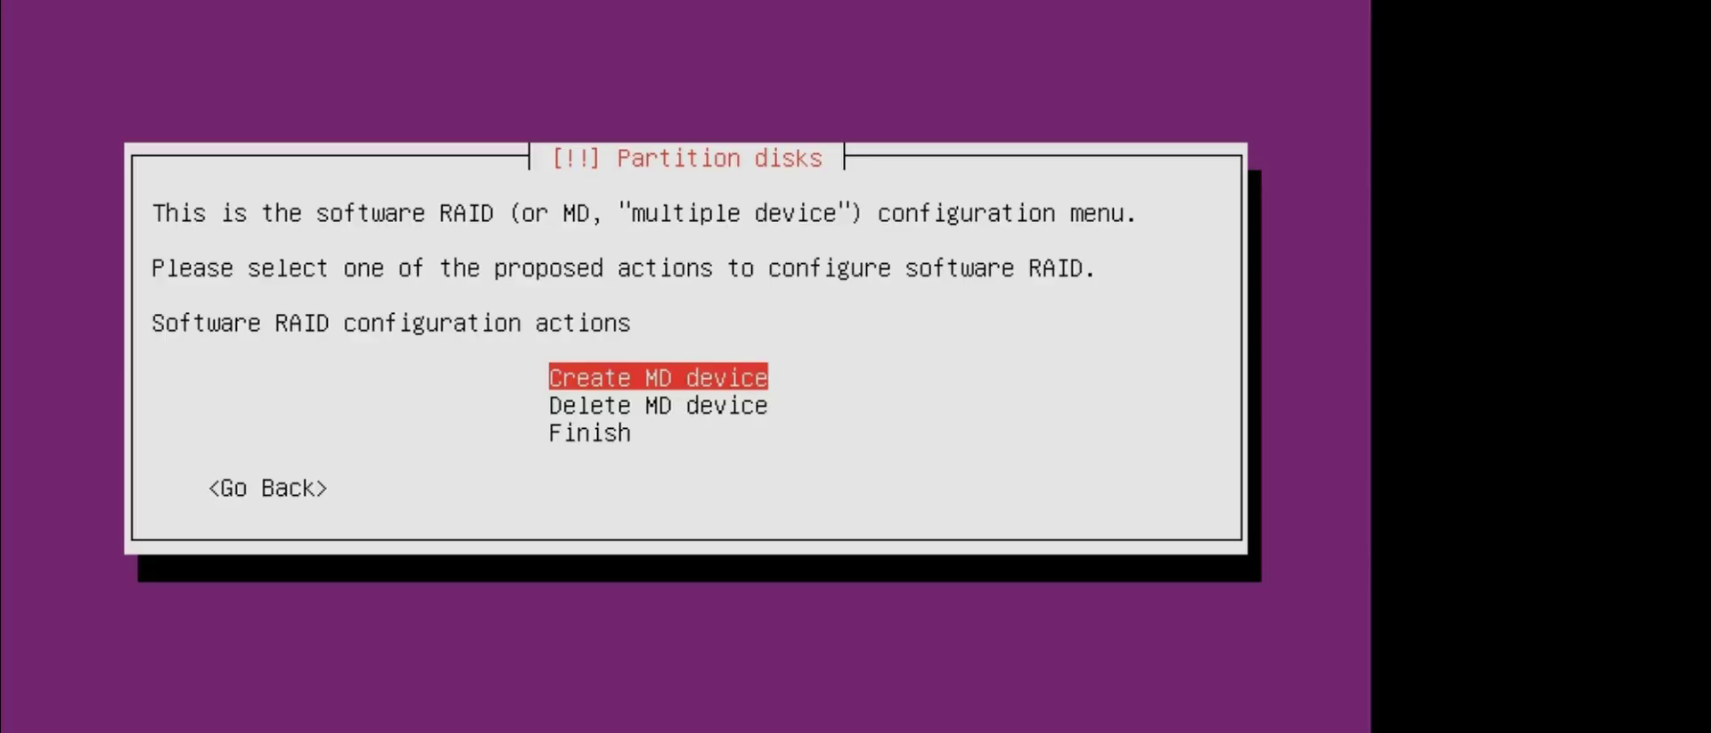
key(Tab)
key(Return)
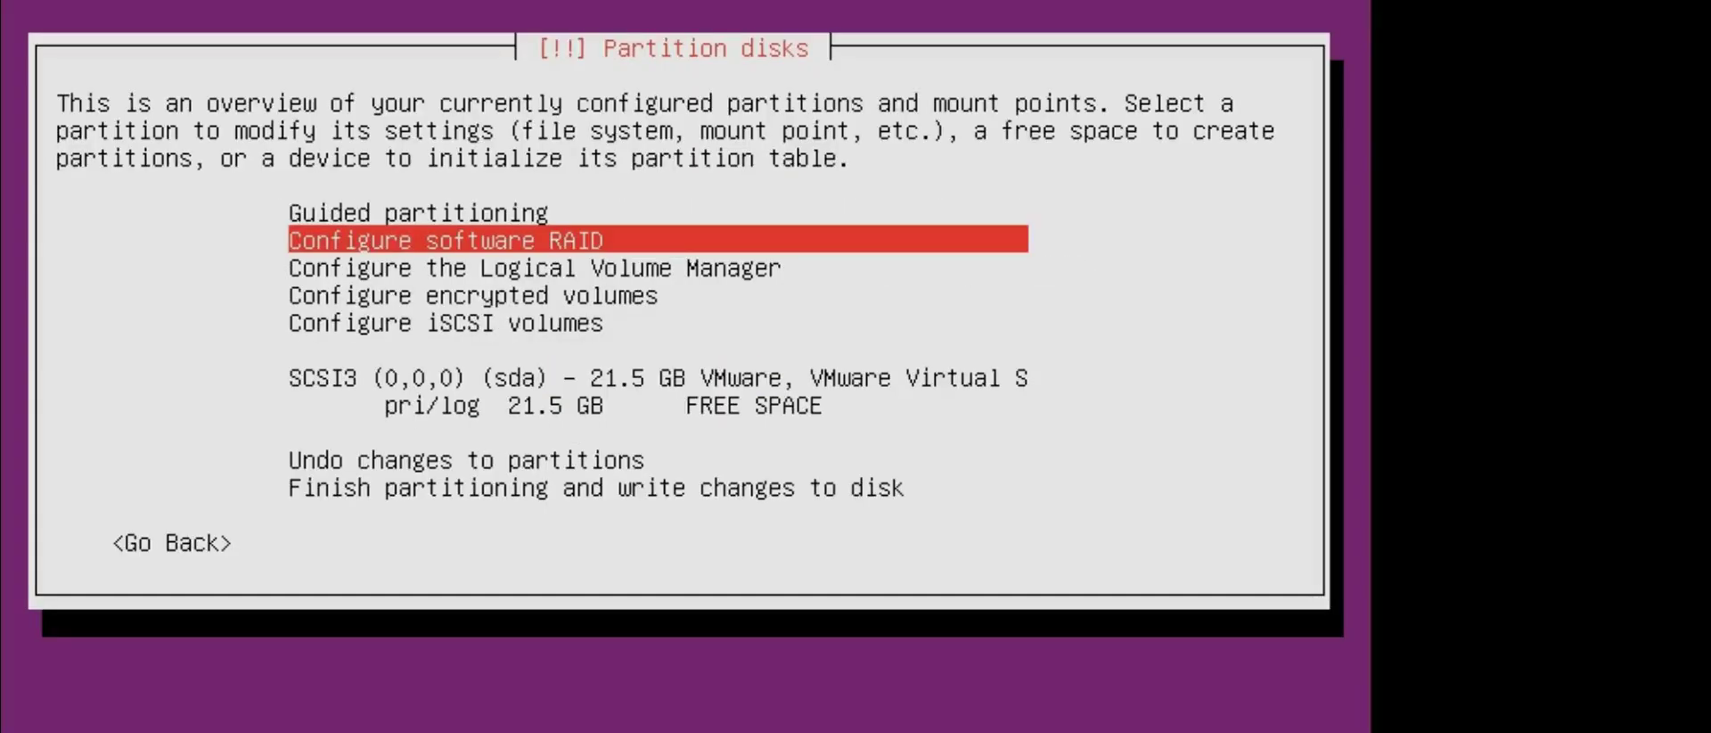
Step: Start configuring the Logical Volume Manager while keeping the current partition layout
key(Down)
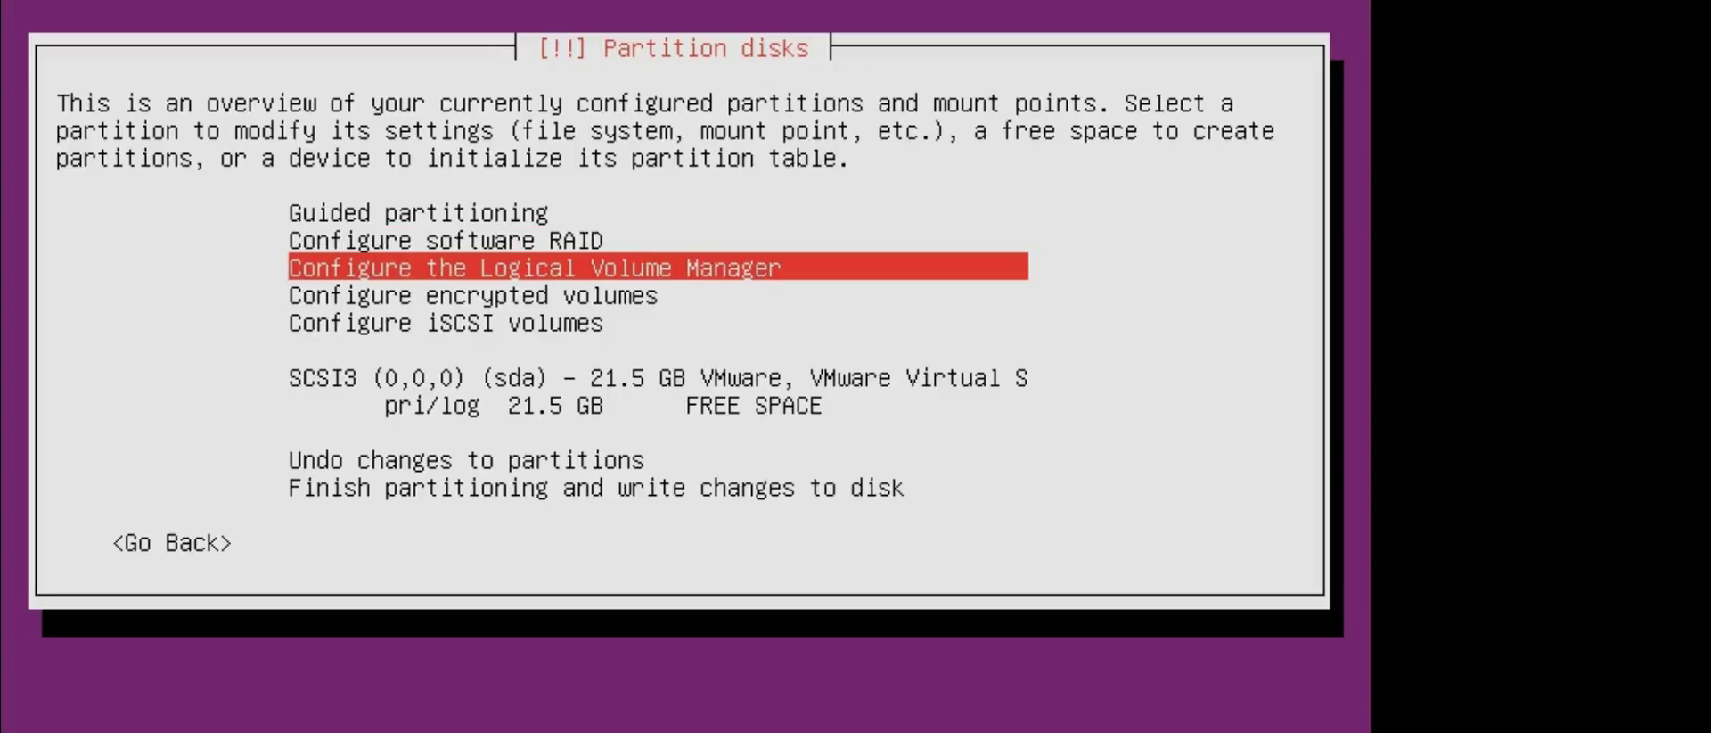
key(Down)
key(Down)
key(Down)
key(Down)
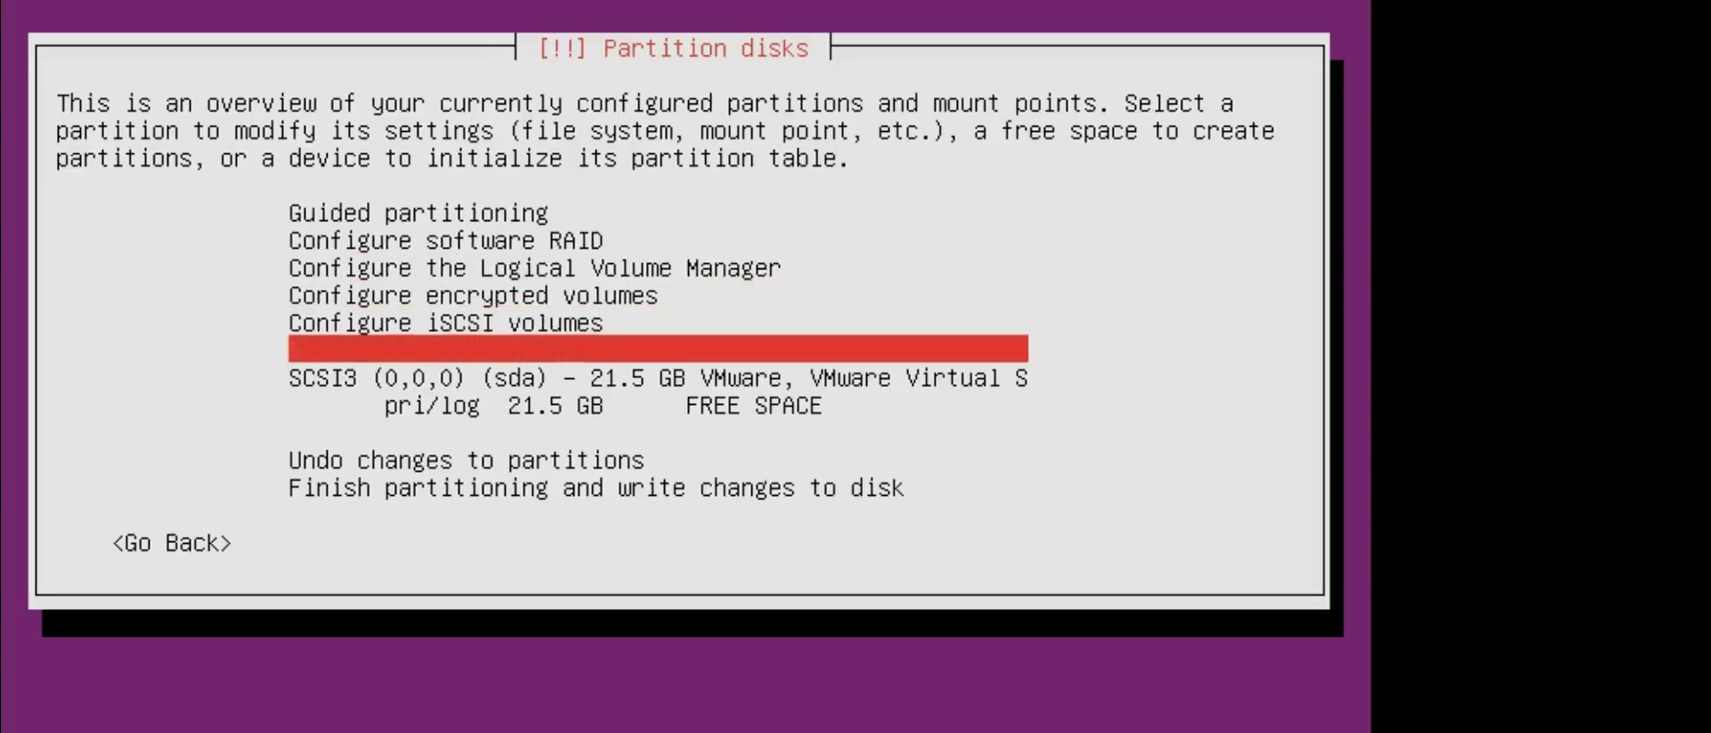
key(Up)
key(Up)
key(Up)
key(Up)
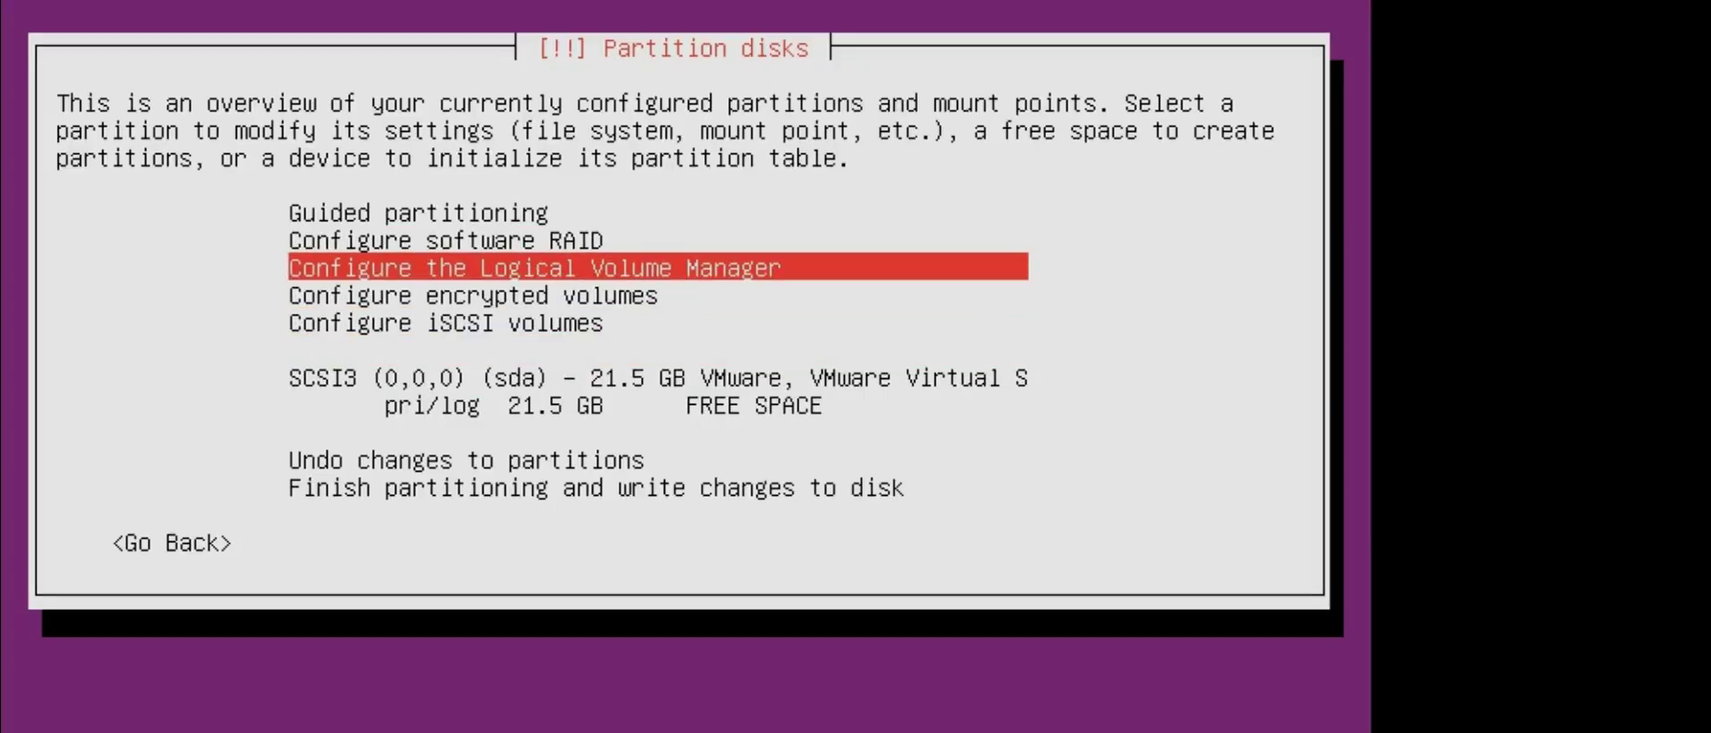
key(Return)
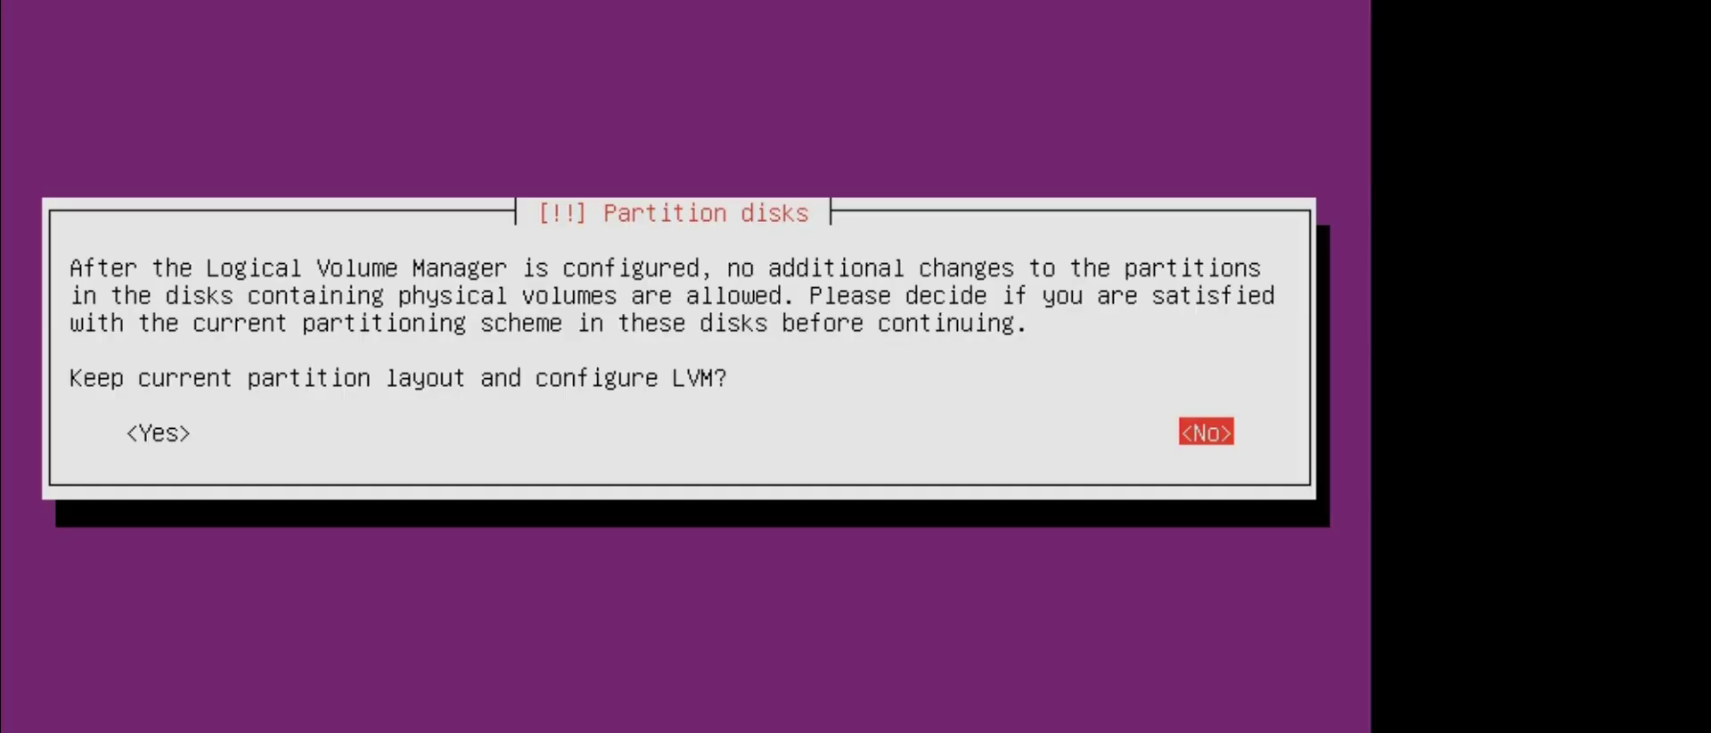
key(Left)
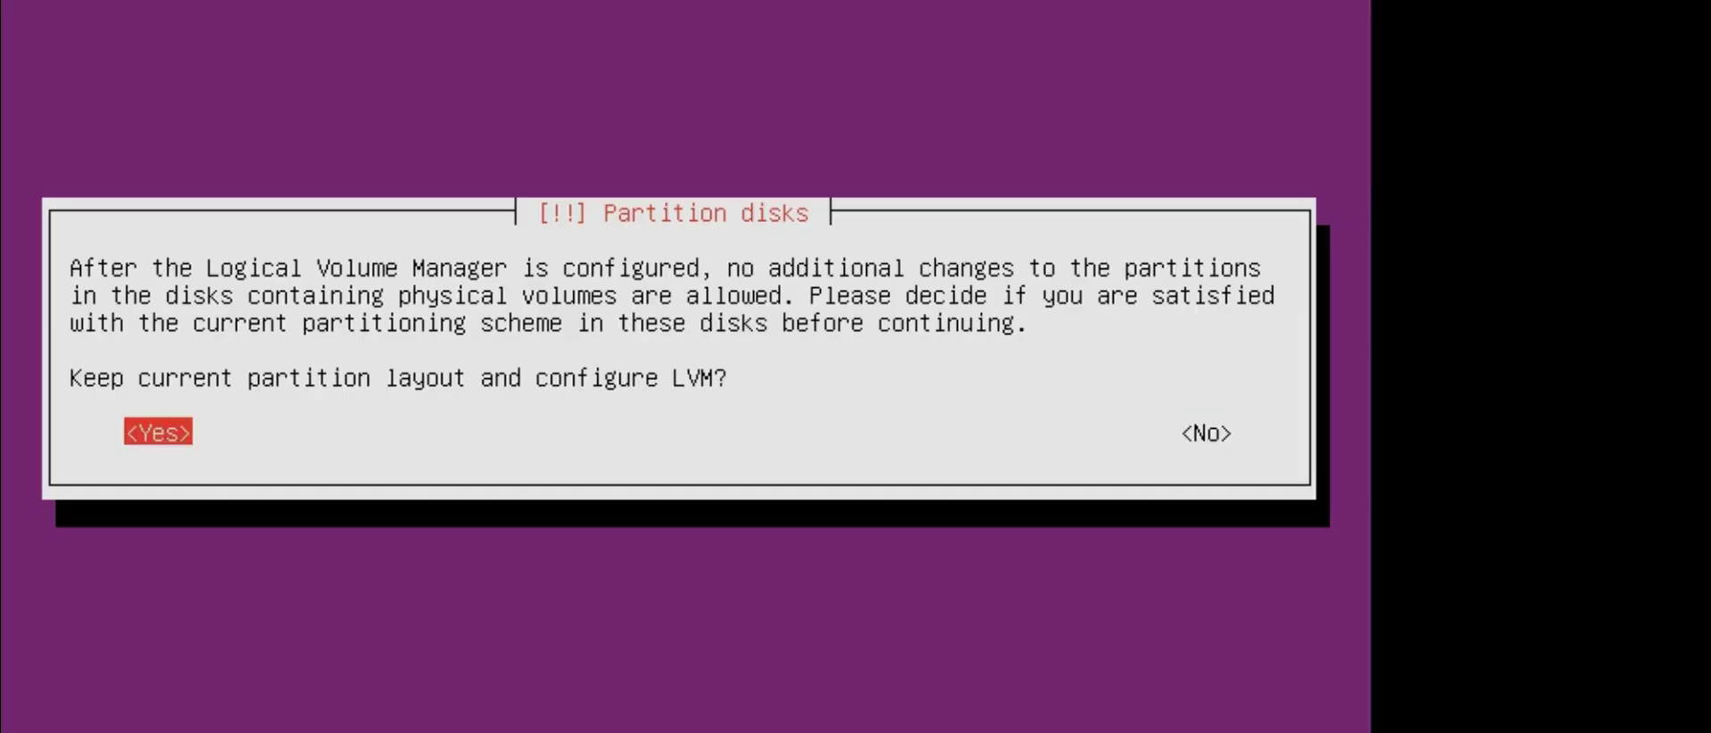
key(Return)
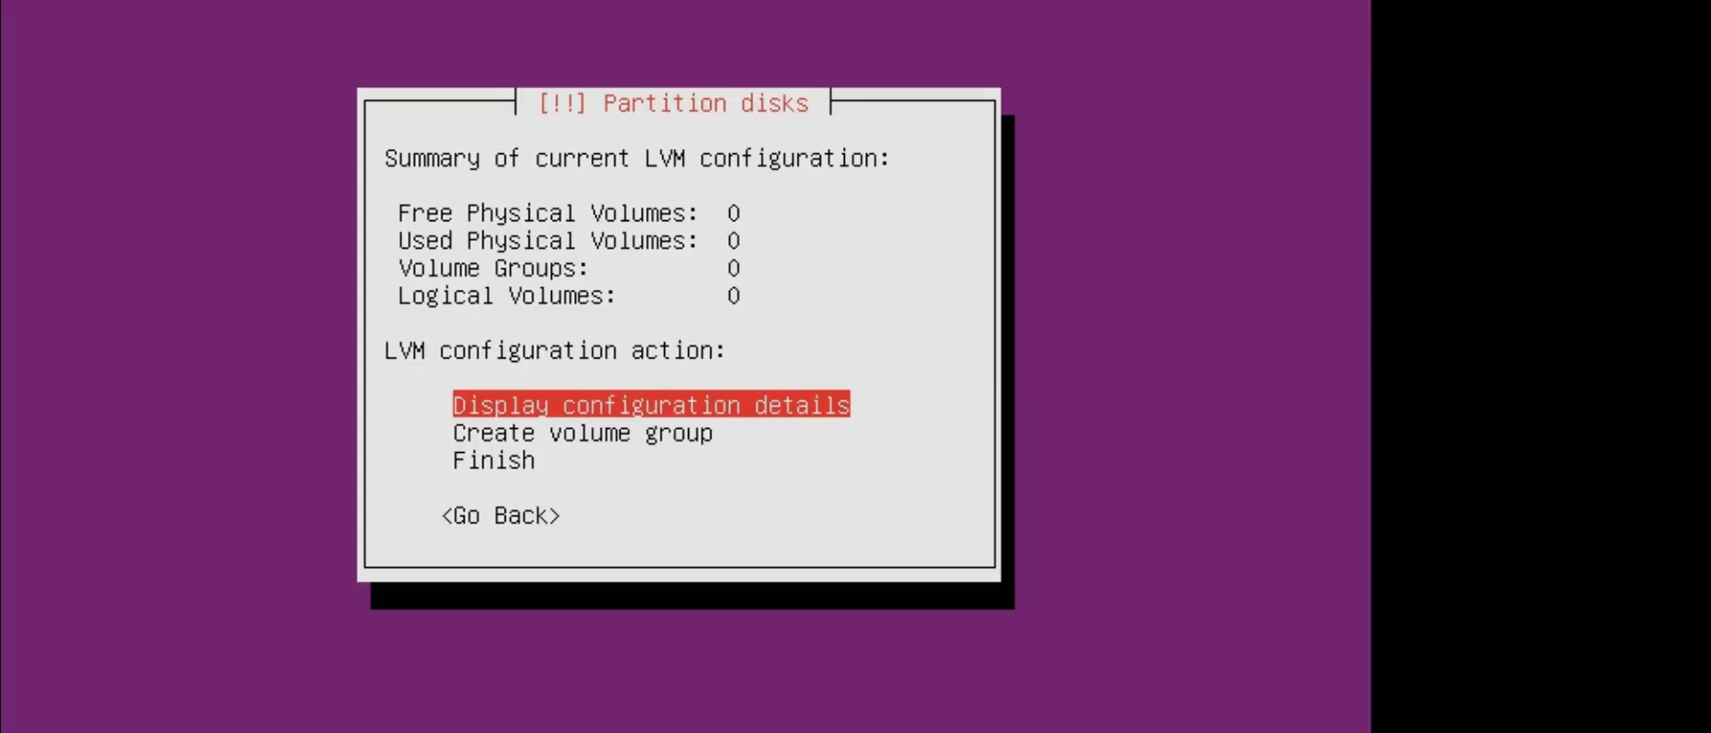
Step: Create volume group bob using the /dev/sda free space
key(Down)
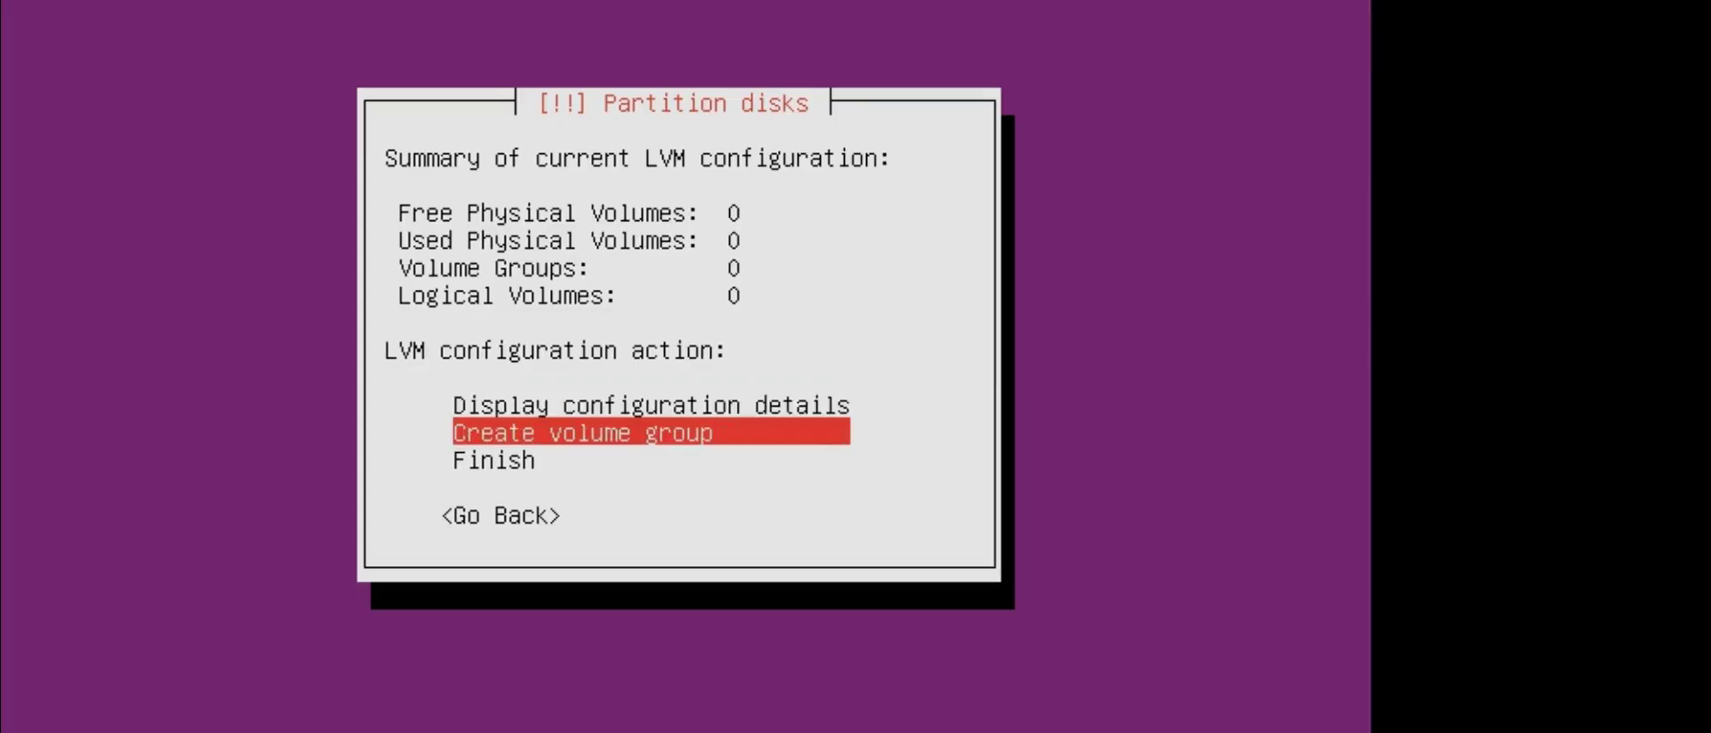
key(Return)
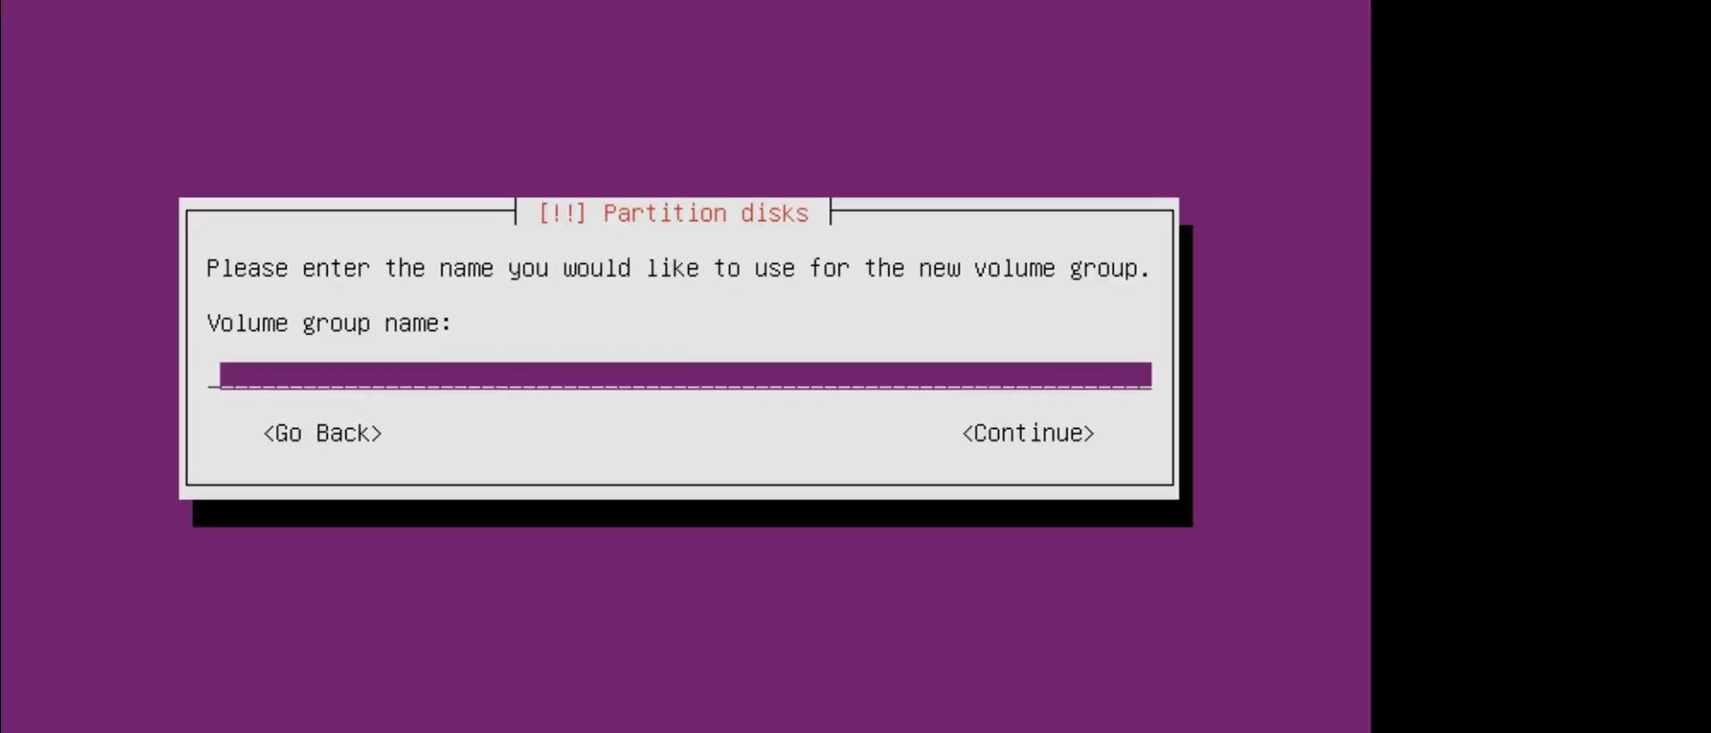
text(bob)
key(Return)
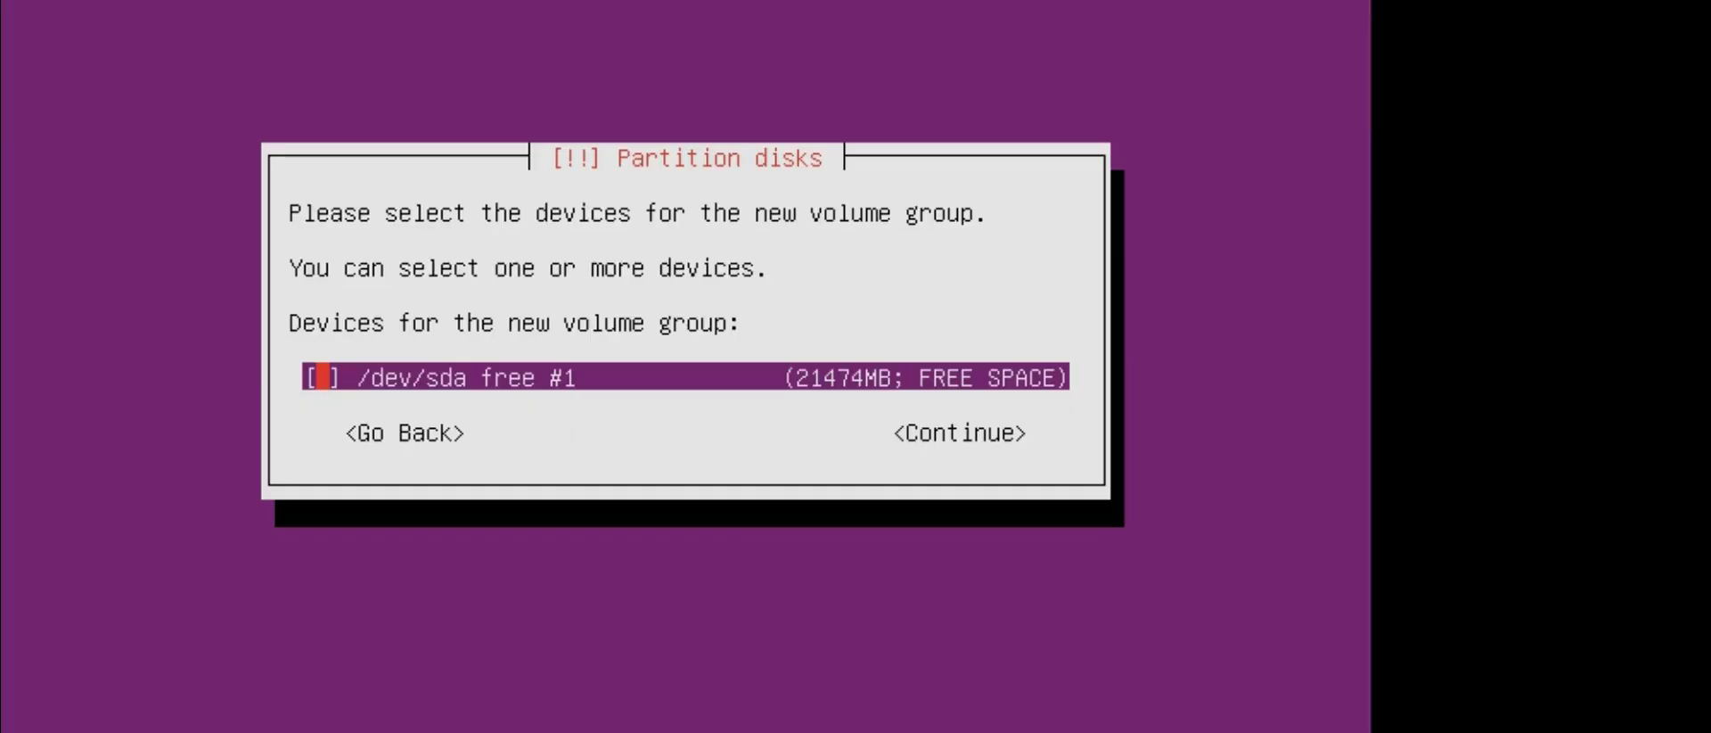
key(space)
key(Tab)
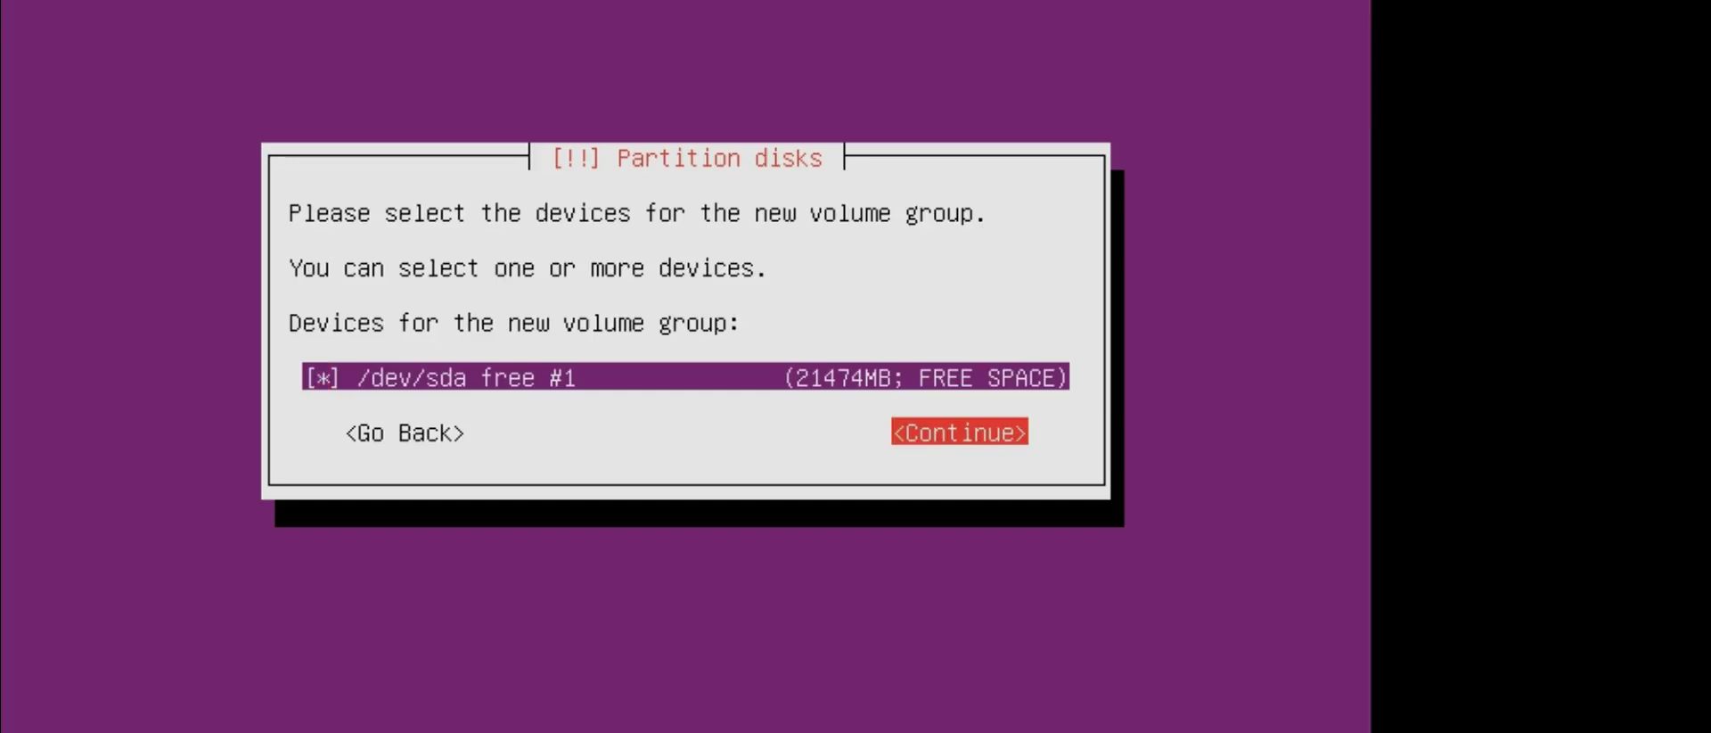
key(Return)
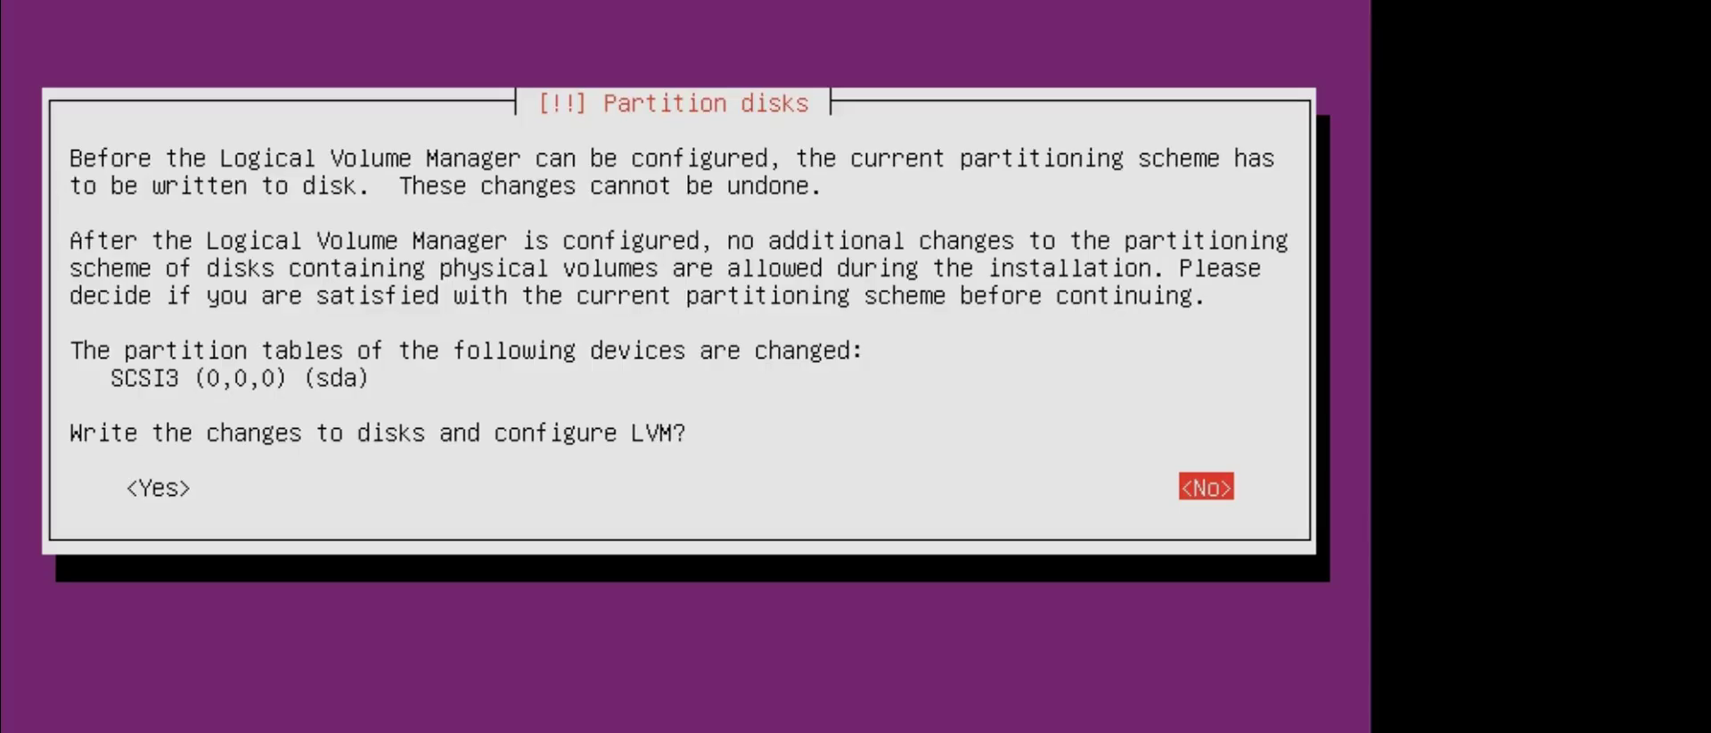
Step: Answer Yes to writing the changes to disk and configuring LVM
key(Left)
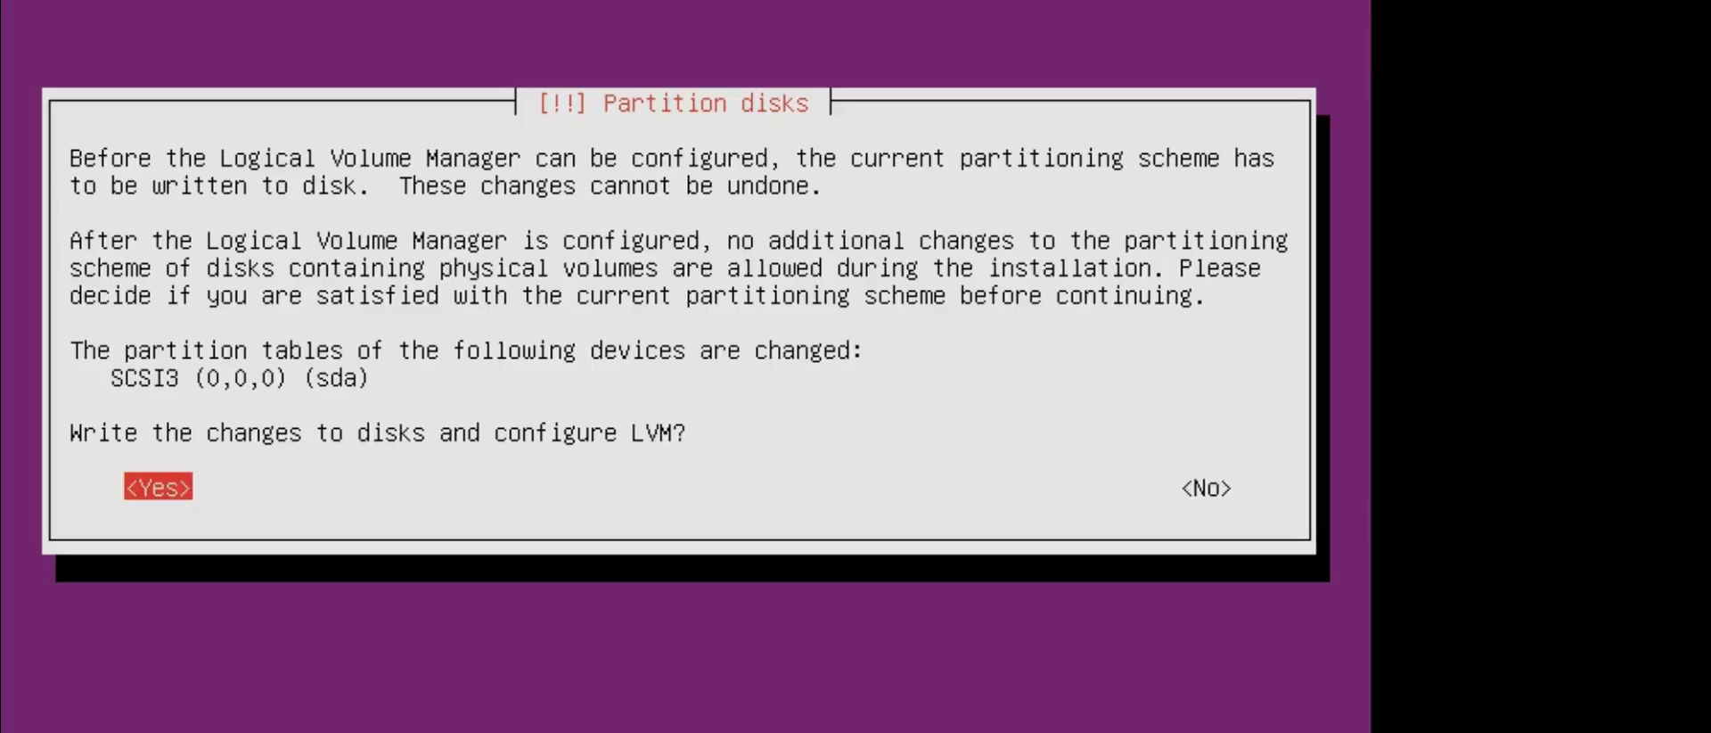
key(Return)
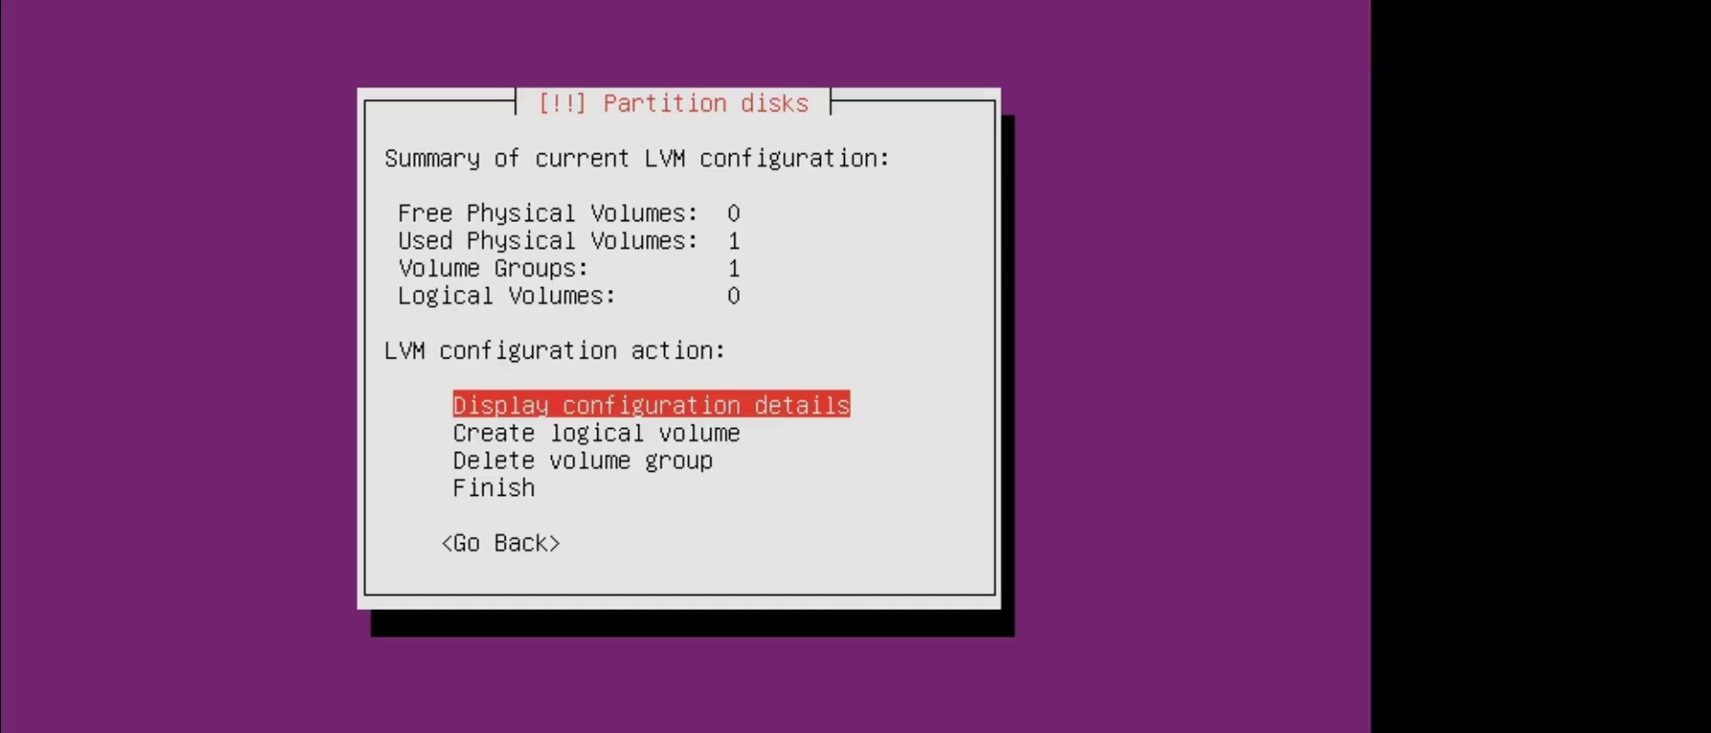
Step: Create logical volume bobsdrive in group bob, changing the 21470MB default size to 15G
key(Down)
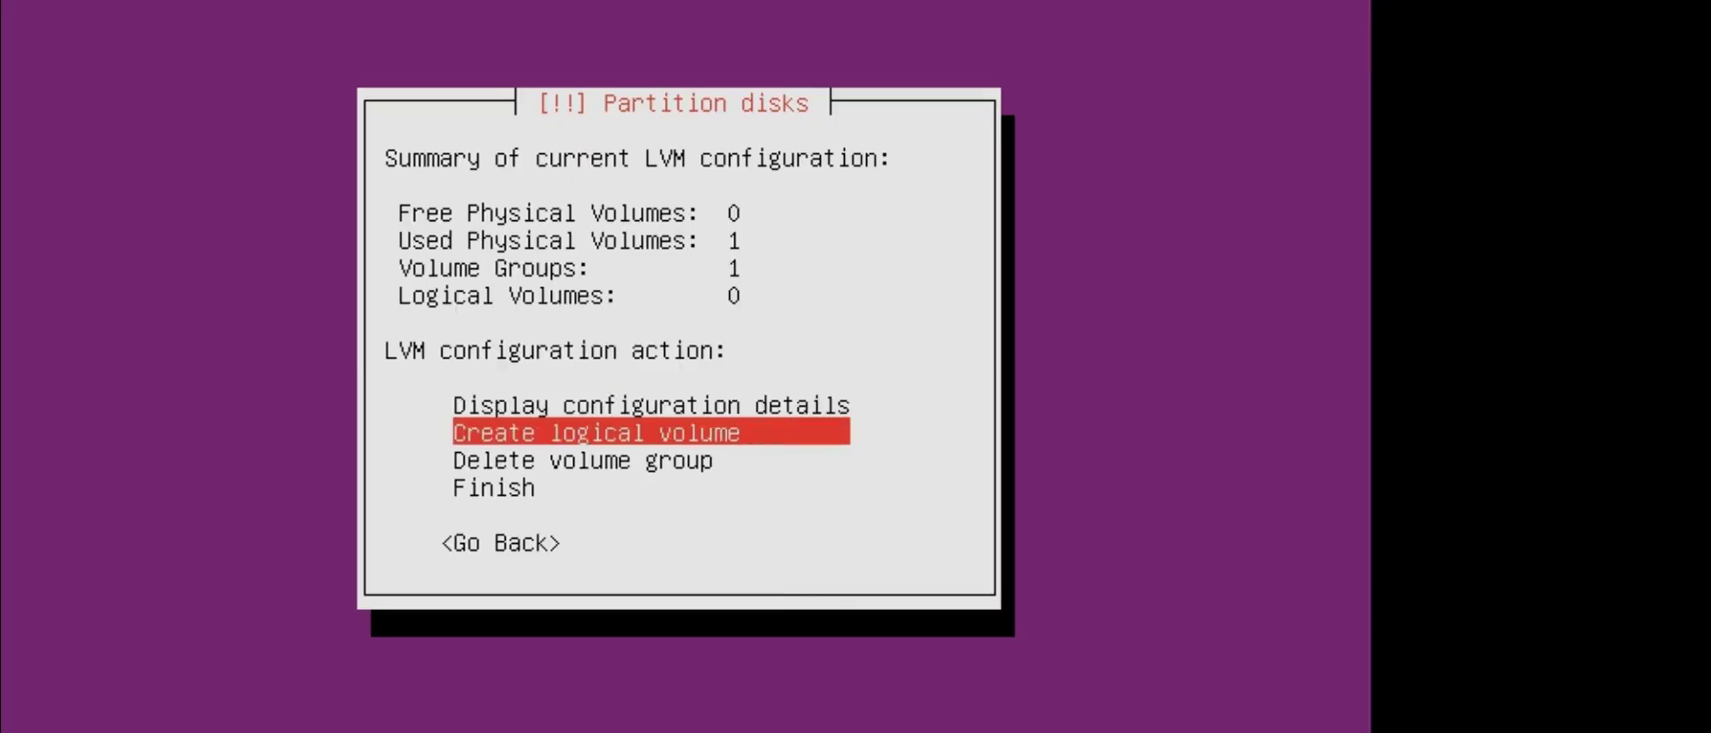
key(Return)
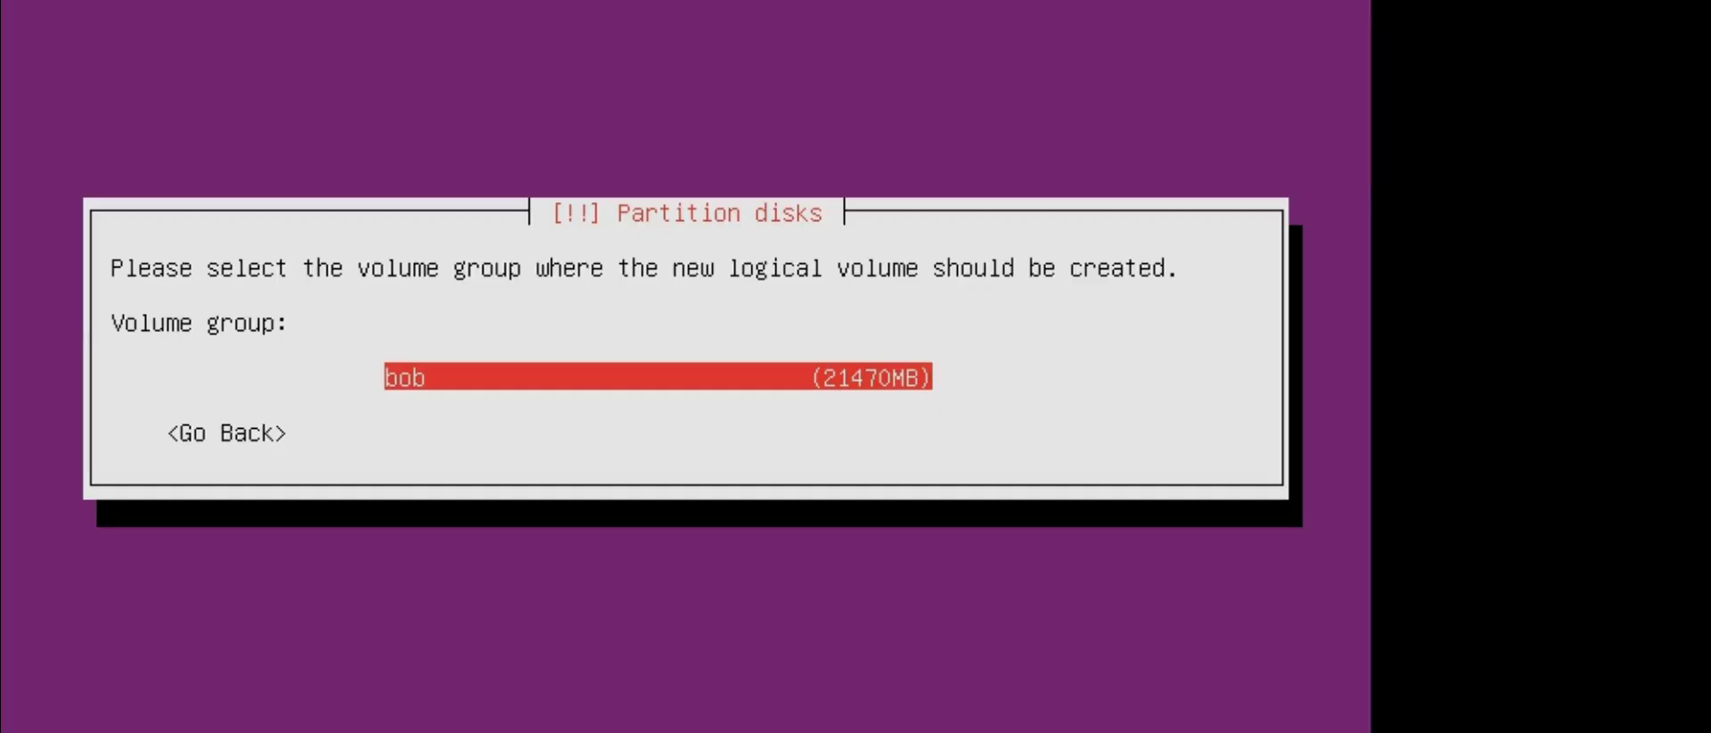
key(Return)
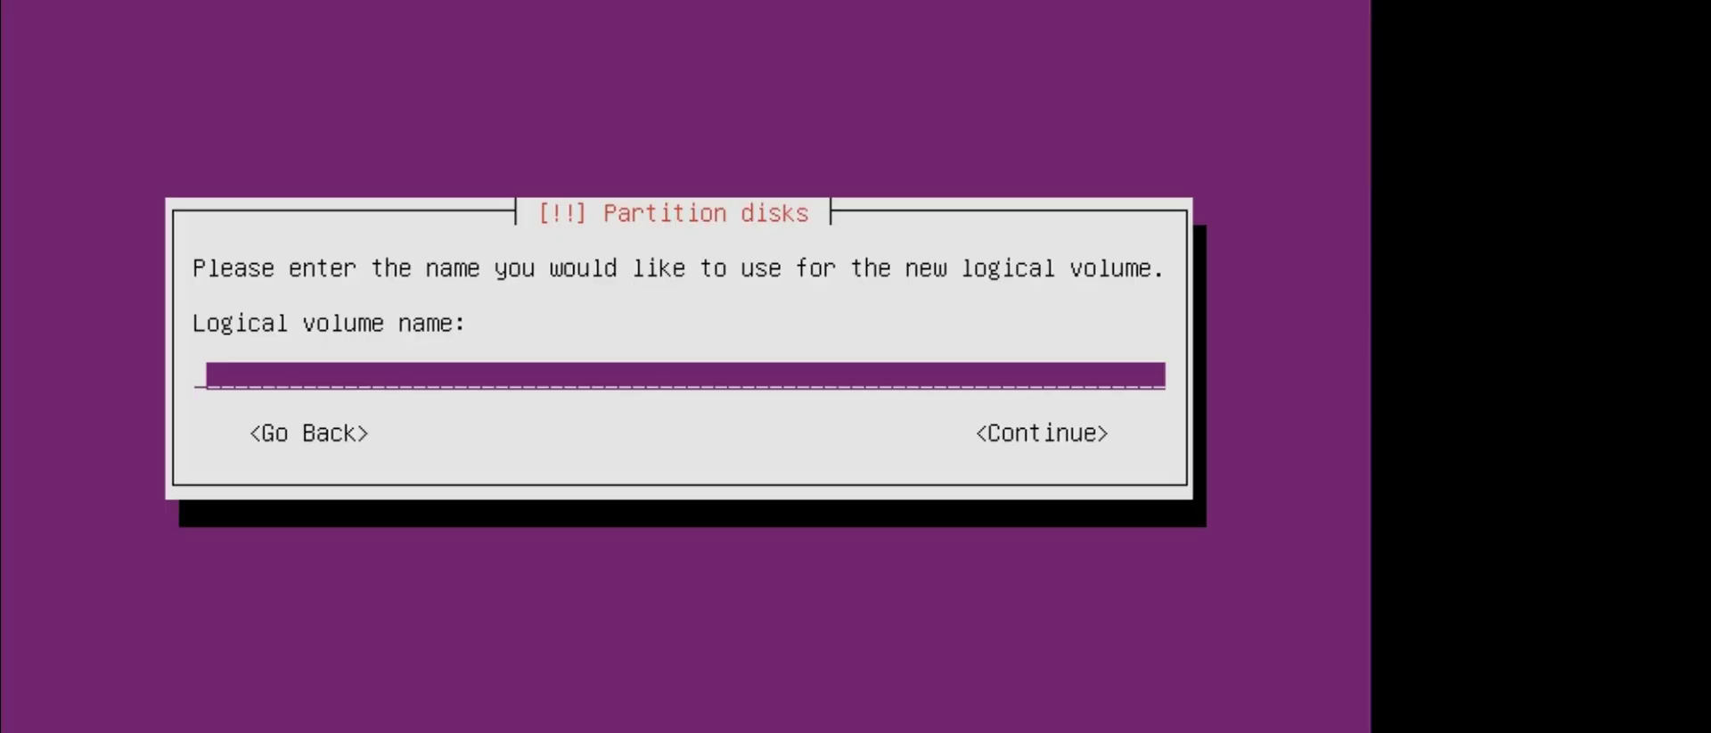
text(bobs)
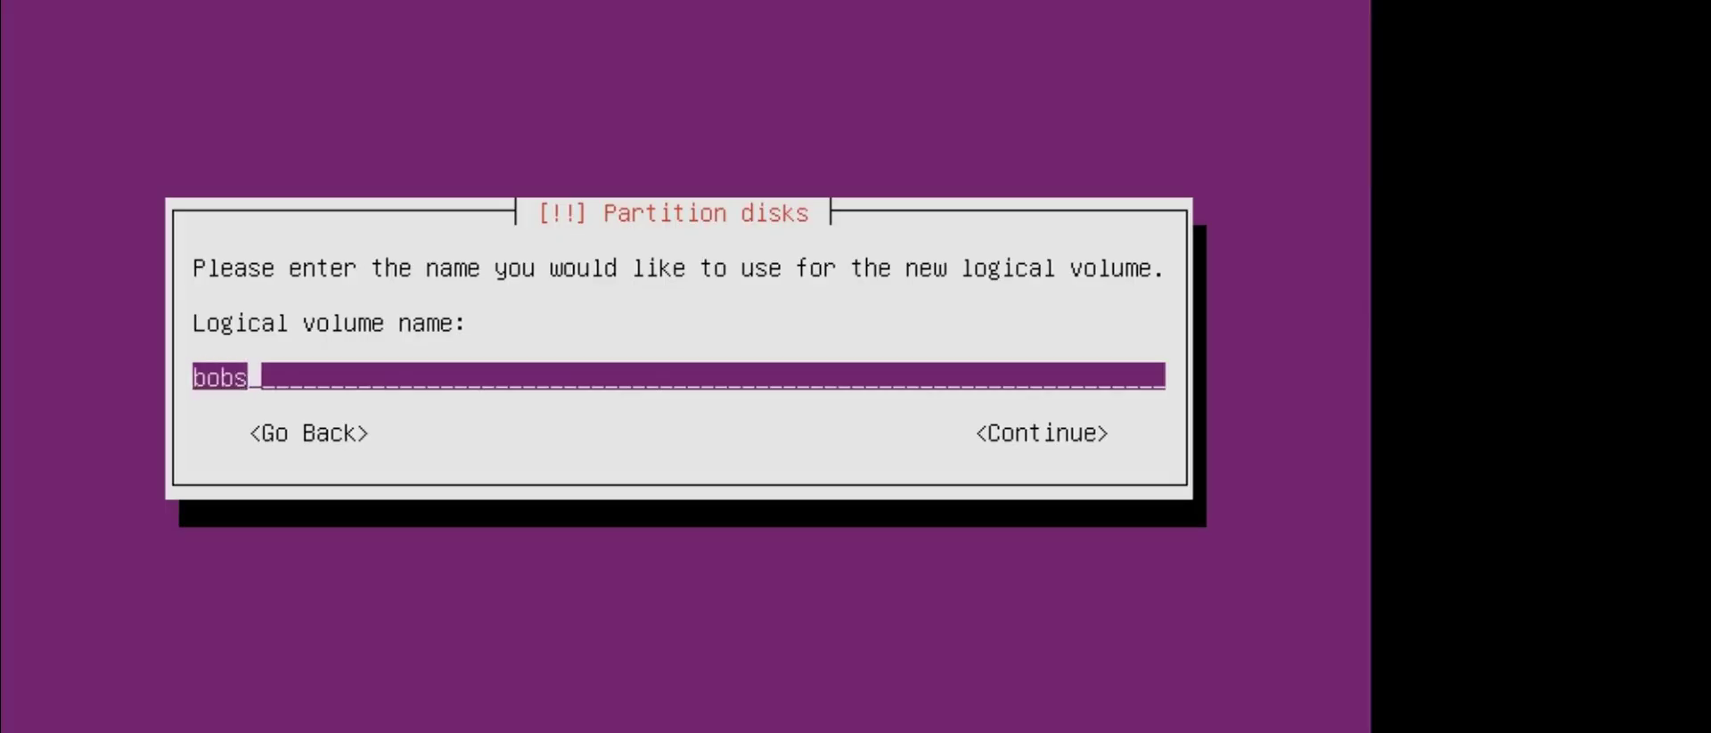
text(drive)
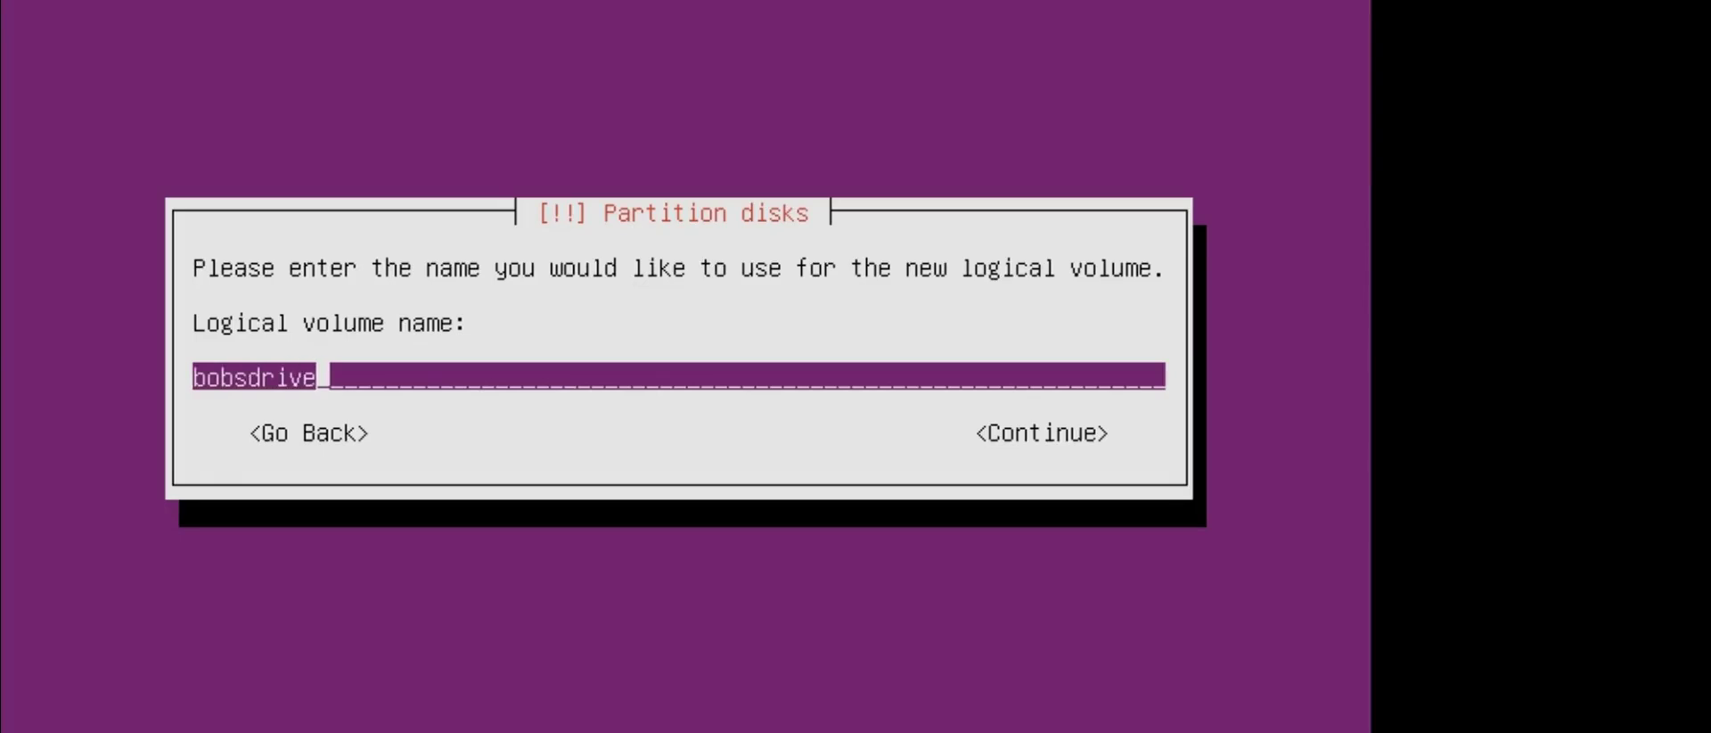
key(Tab)
key(Return)
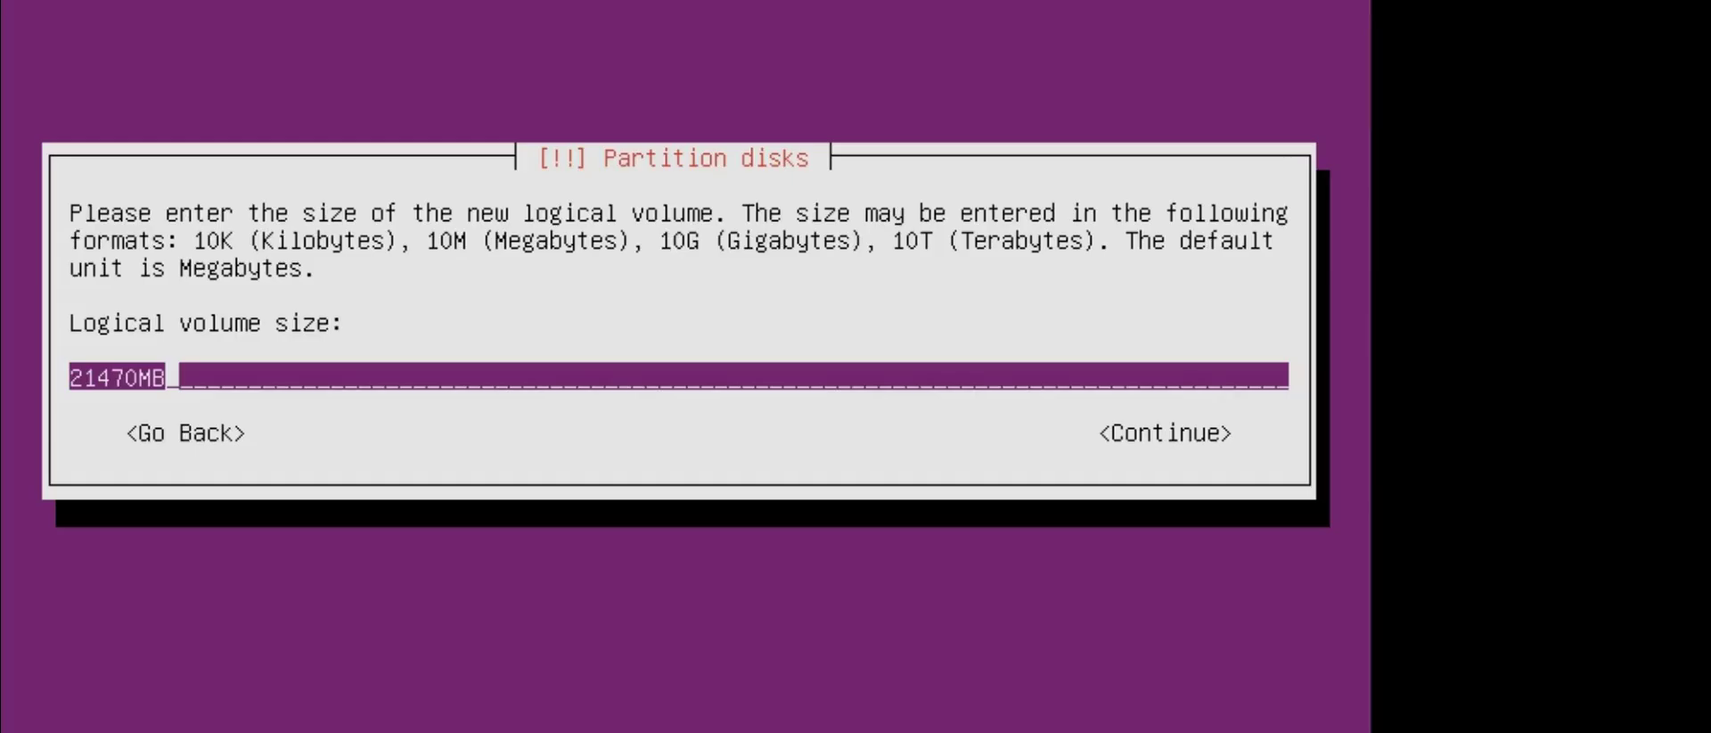
key(Left)
key(Left)
key(Right)
key(Right)
key(BackSpace)
key(BackSpace)
key(BackSpace)
key(BackSpace)
key(BackSpace)
key(BackSpace)
key(BackSpace)
text(15)
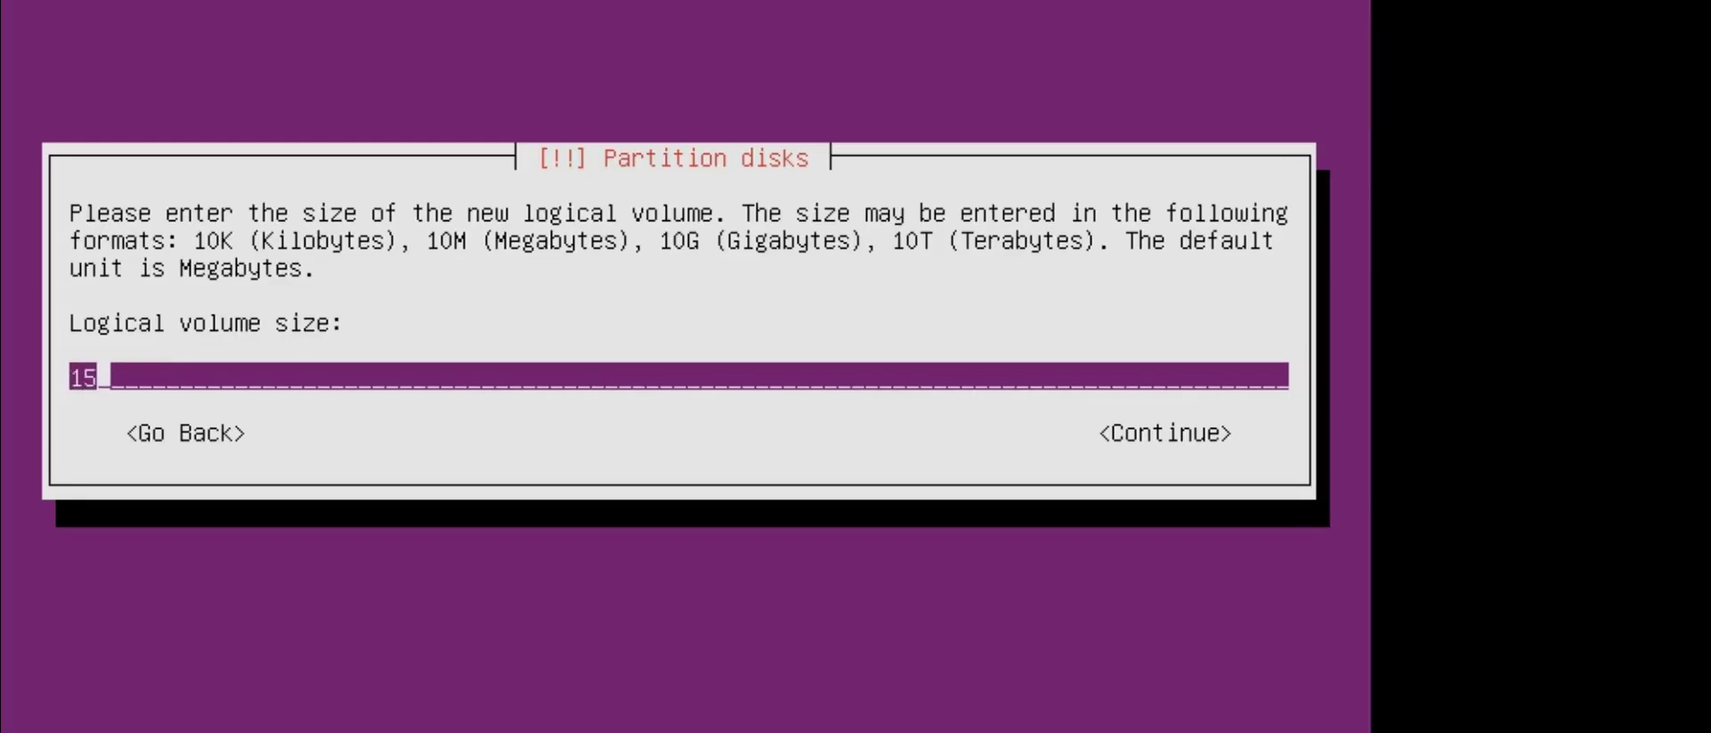
text(G)
key(Tab)
key(Return)
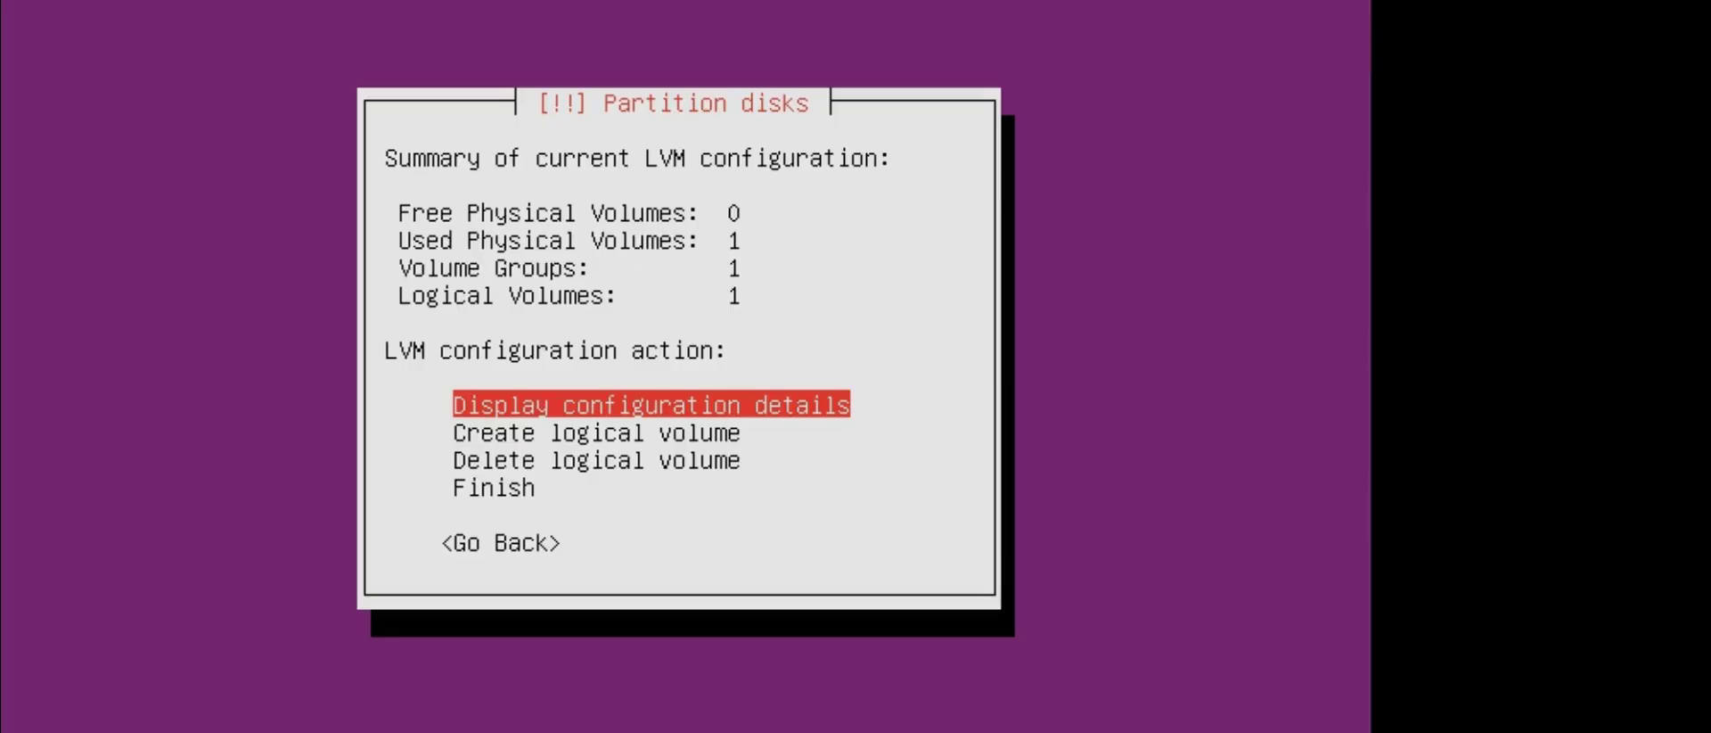
Step: Review the LVM configuration details, then finish the LVM setup
key(Return)
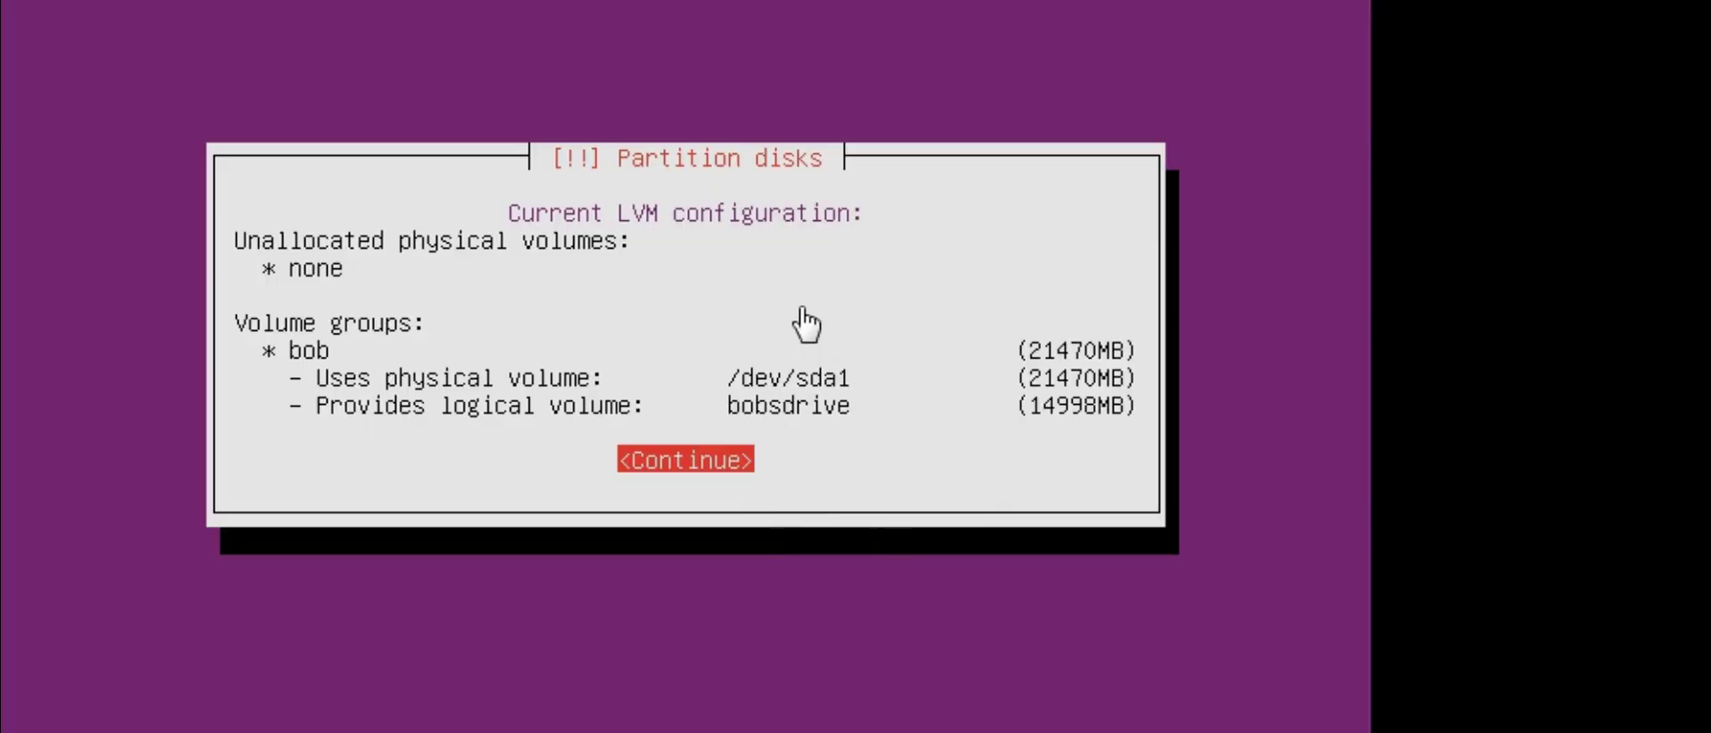
key(Return)
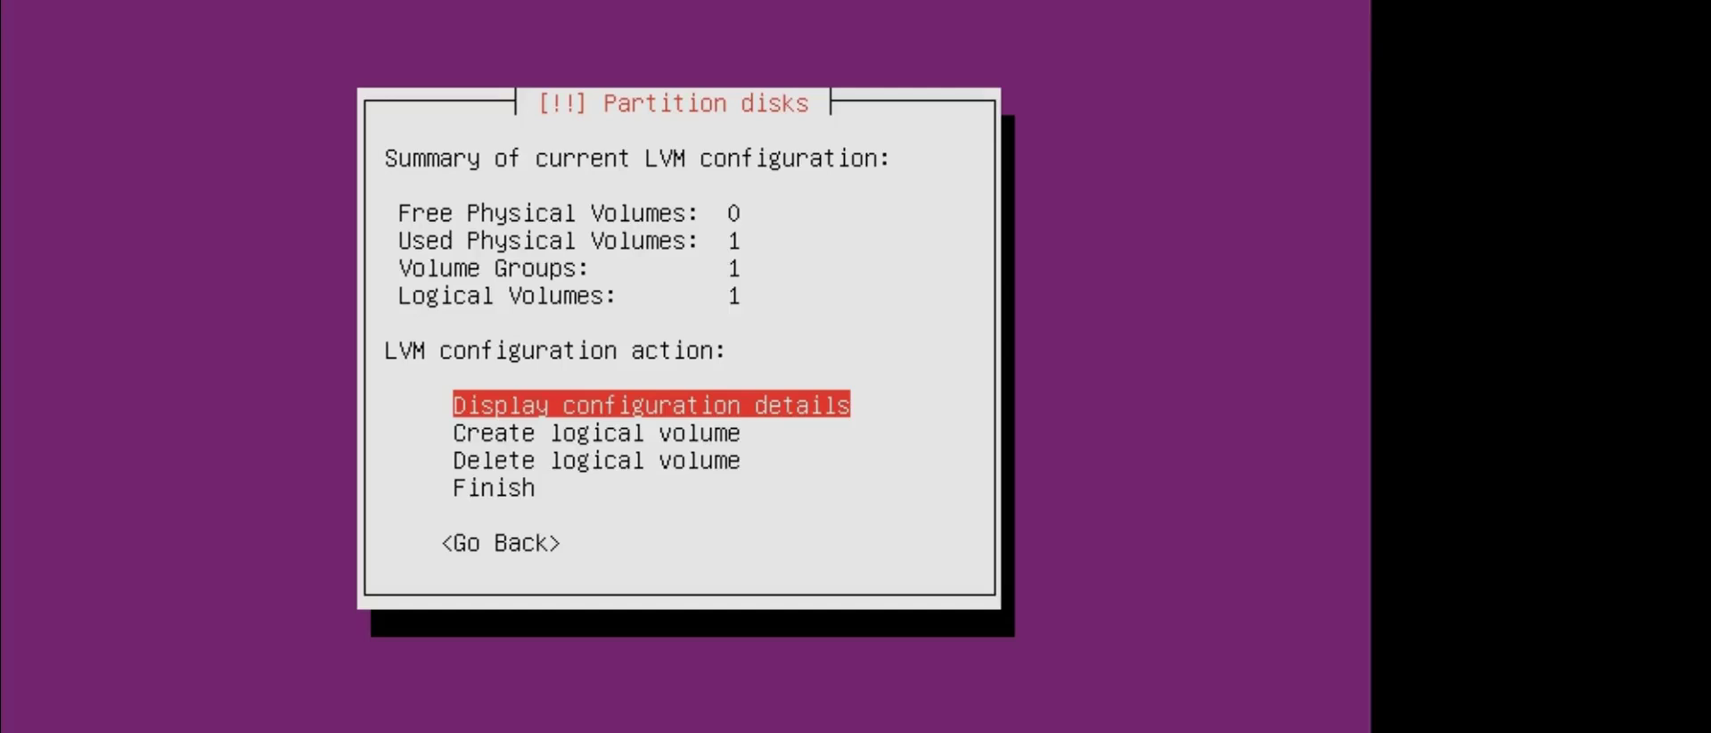
key(Down)
key(Down)
key(Down)
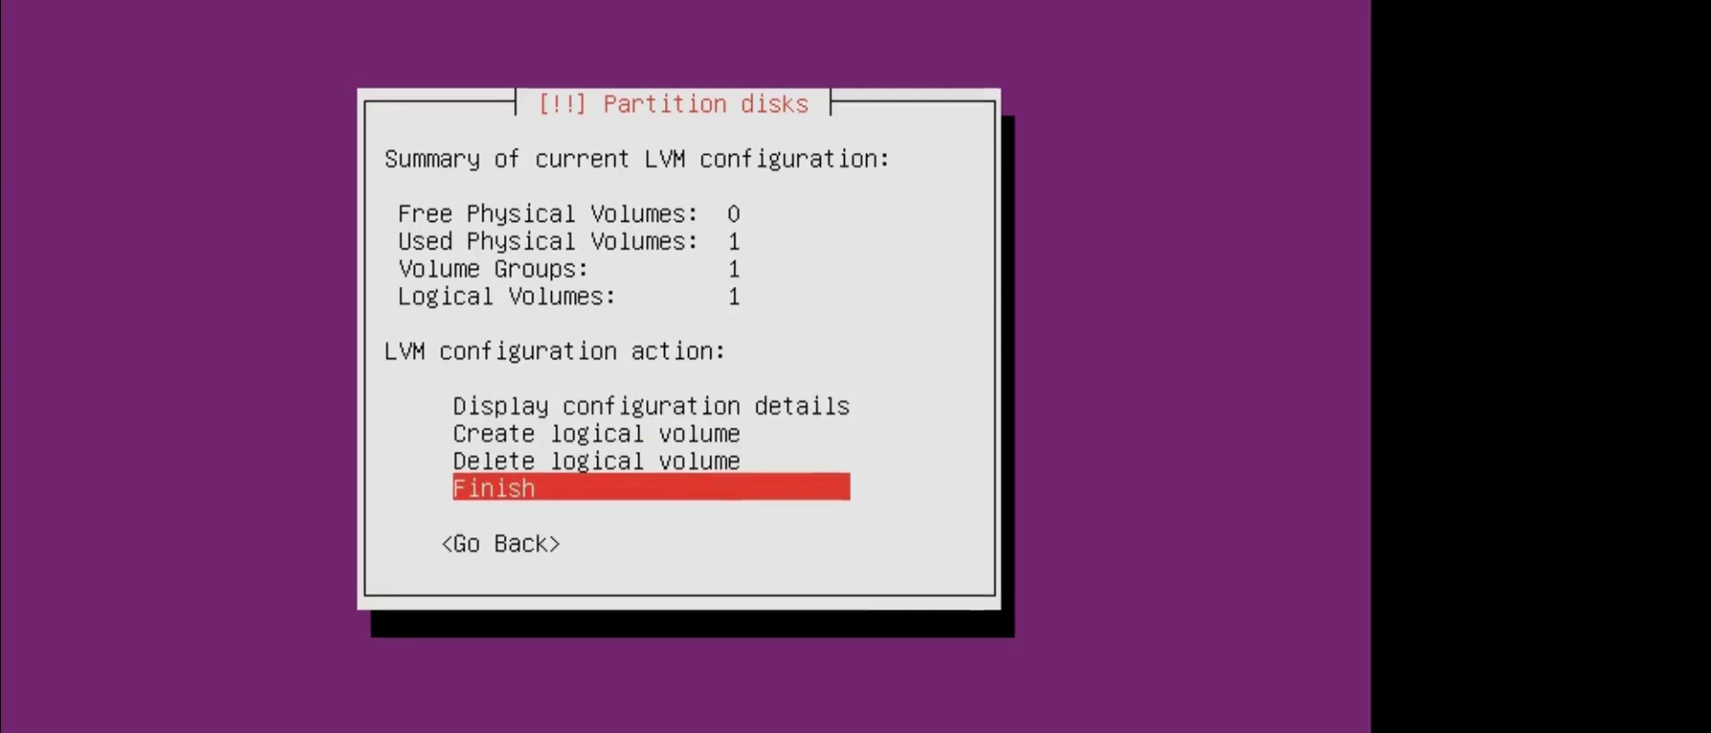
key(Return)
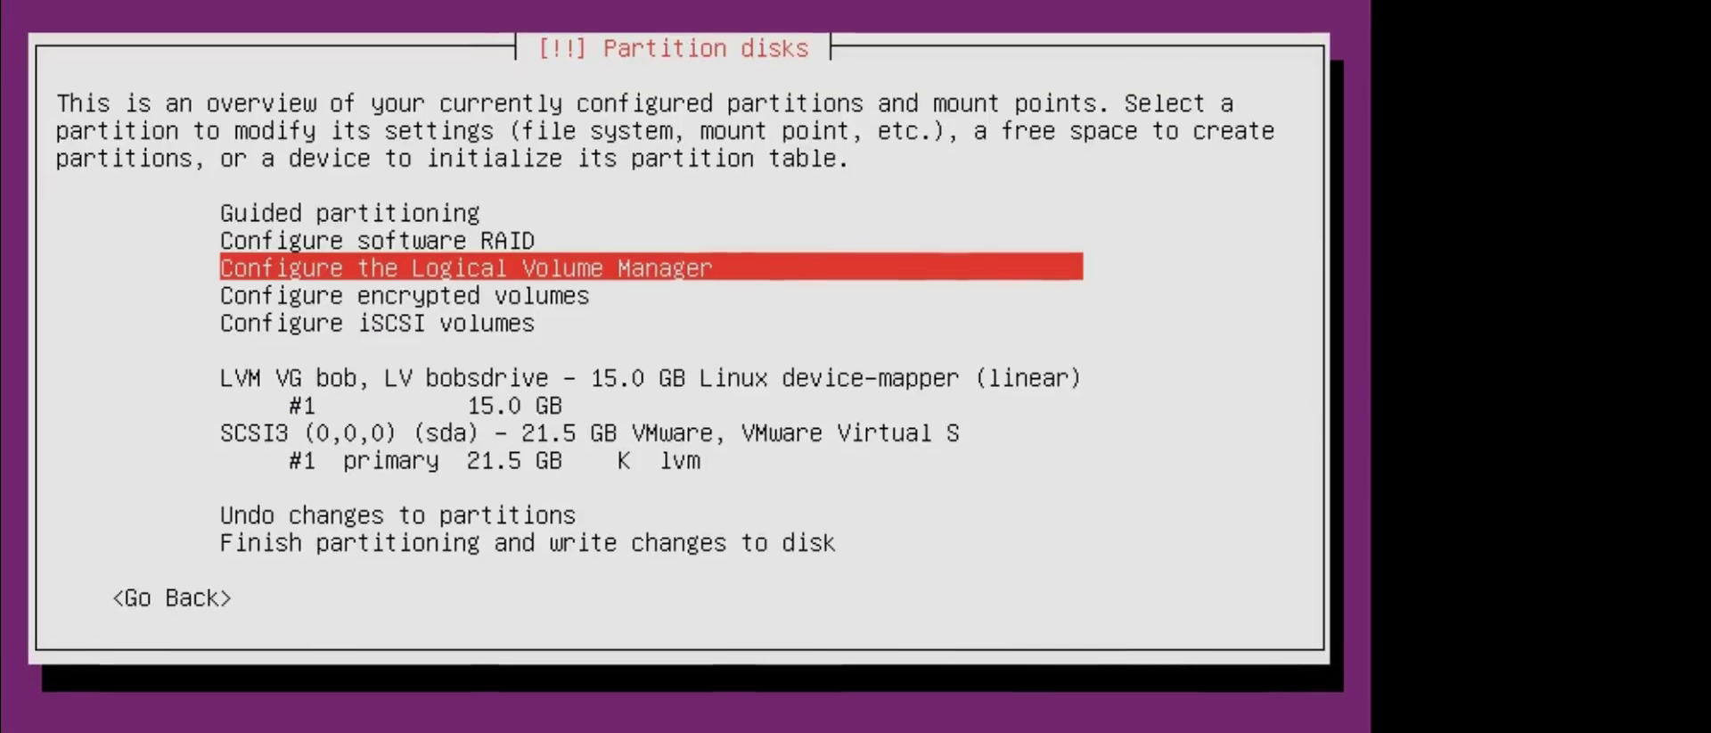
Step: Select the 15.0 GB #1 partition under LVM VG bob, LV bobsdrive
key(Down)
key(Down)
key(Down)
key(Down)
key(Down)
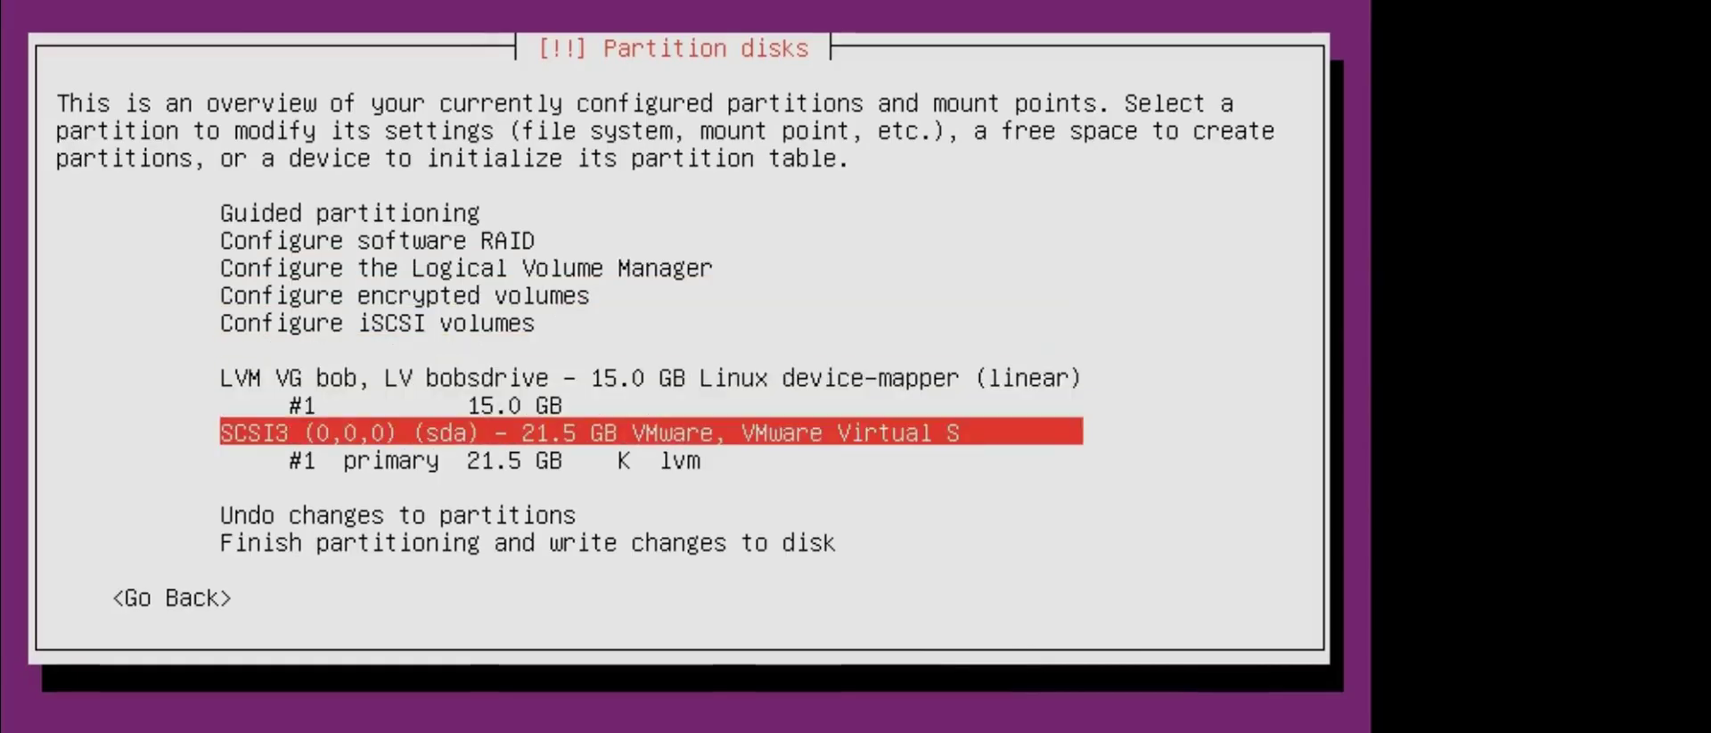
key(Up)
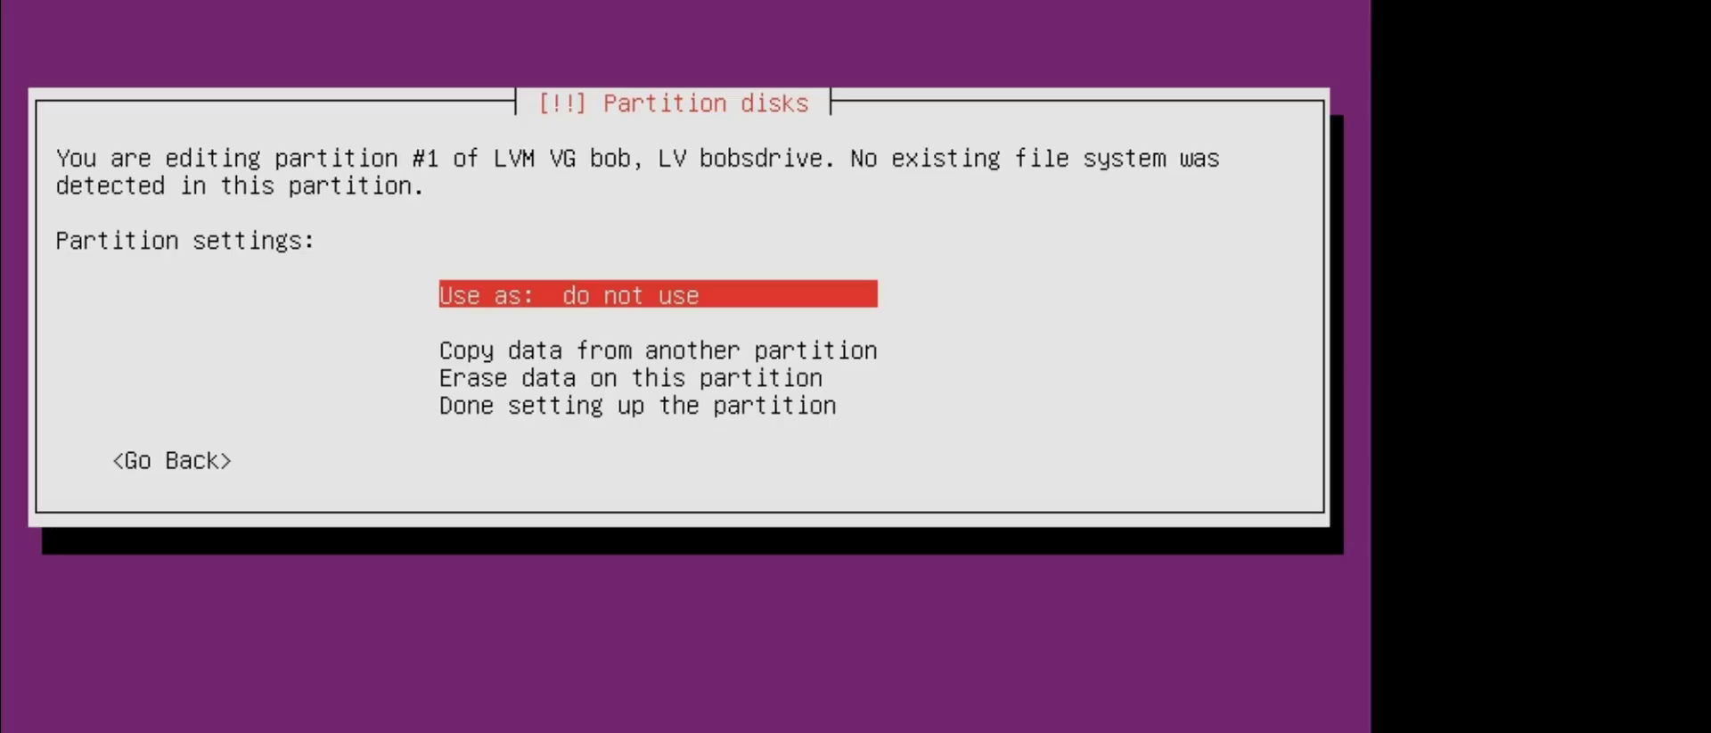
Step: Set bobsdrive to Ext4 journaling with mount point /, and finish the partition setup
key(Return)
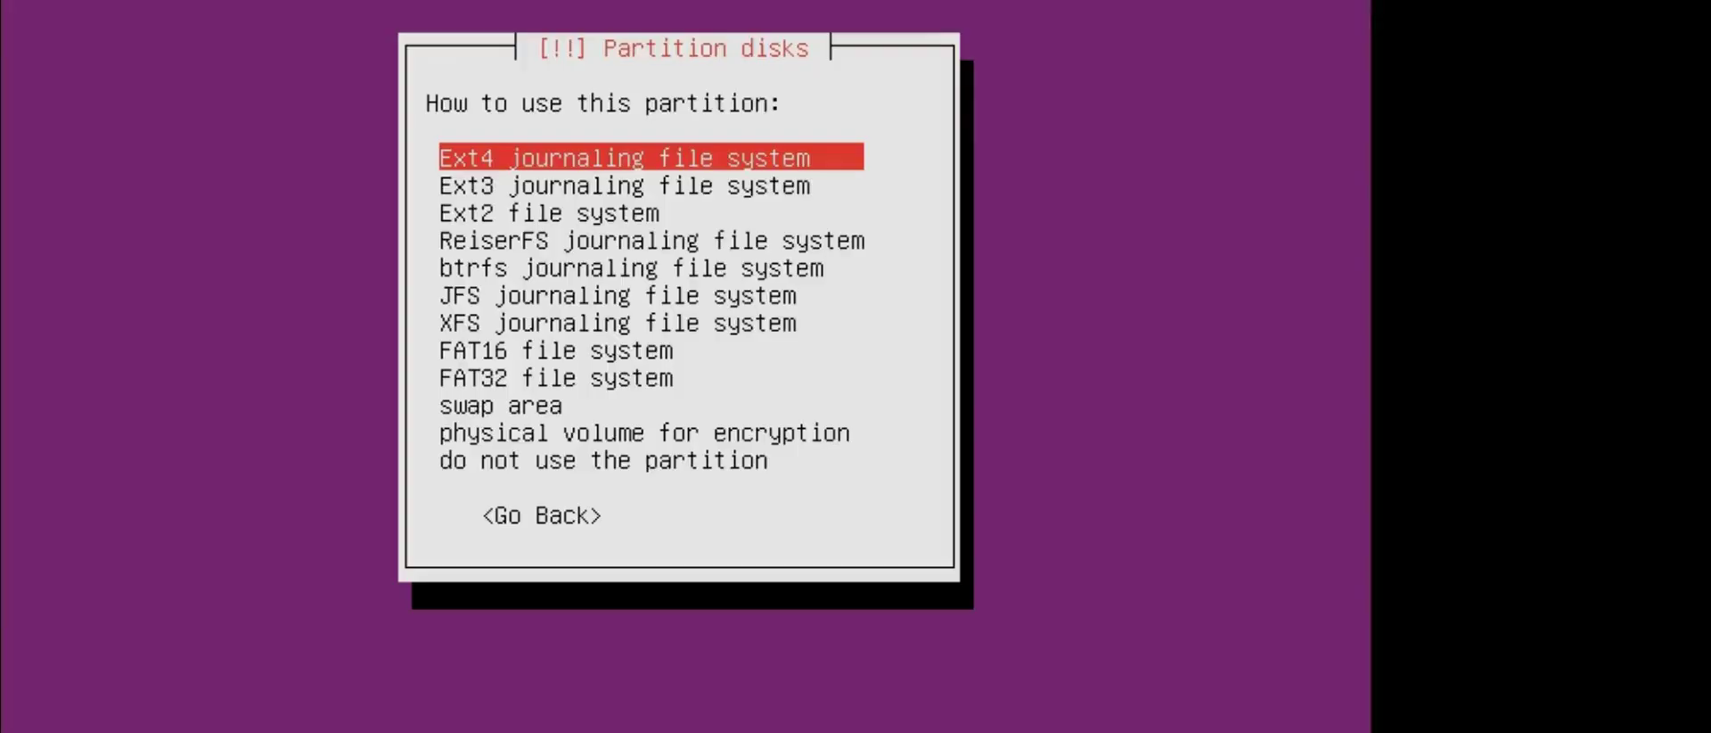
key(Return)
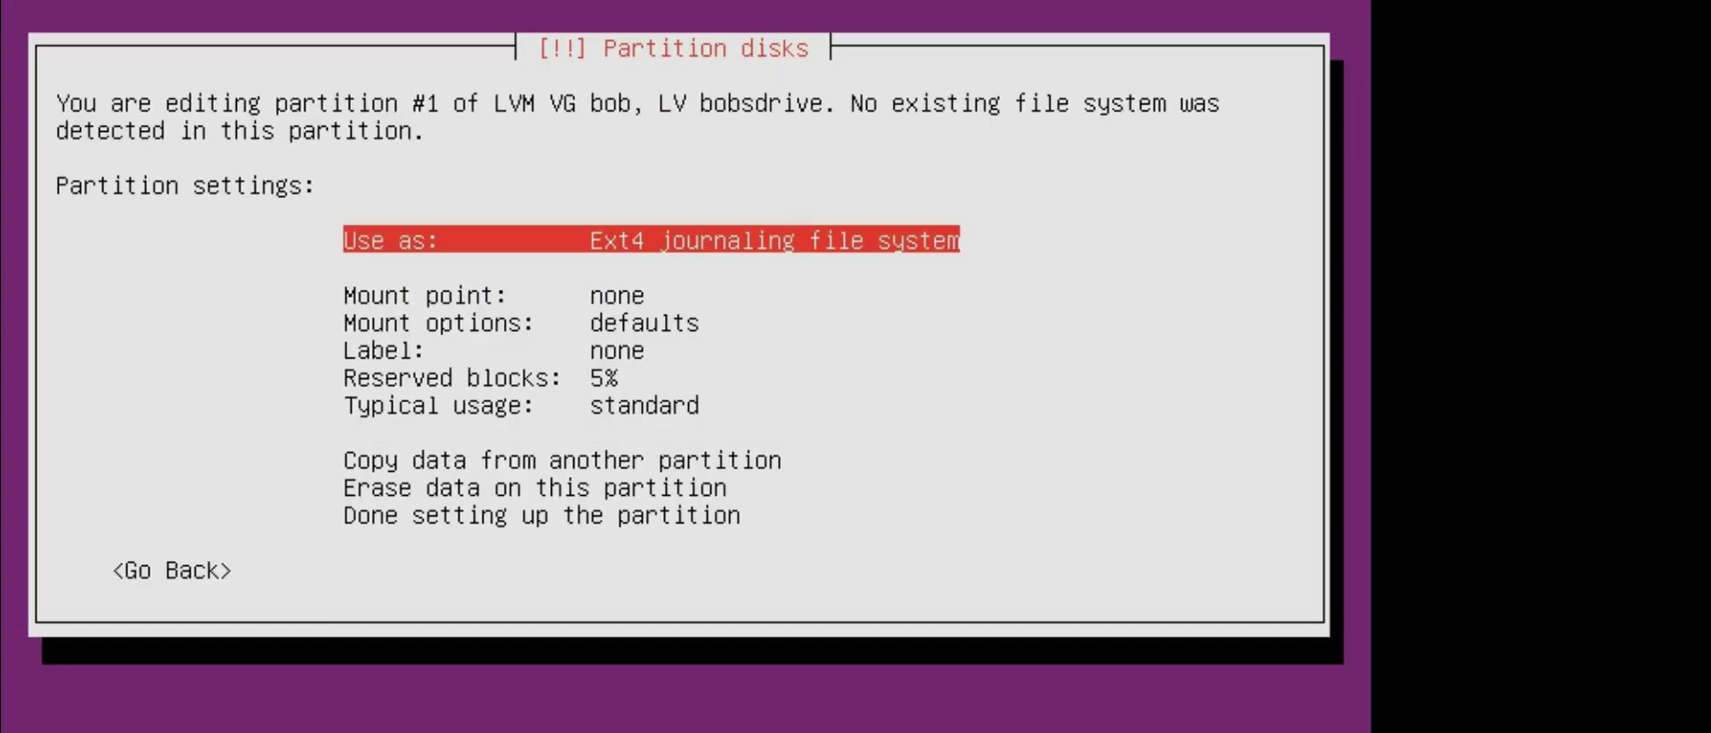
key(Down)
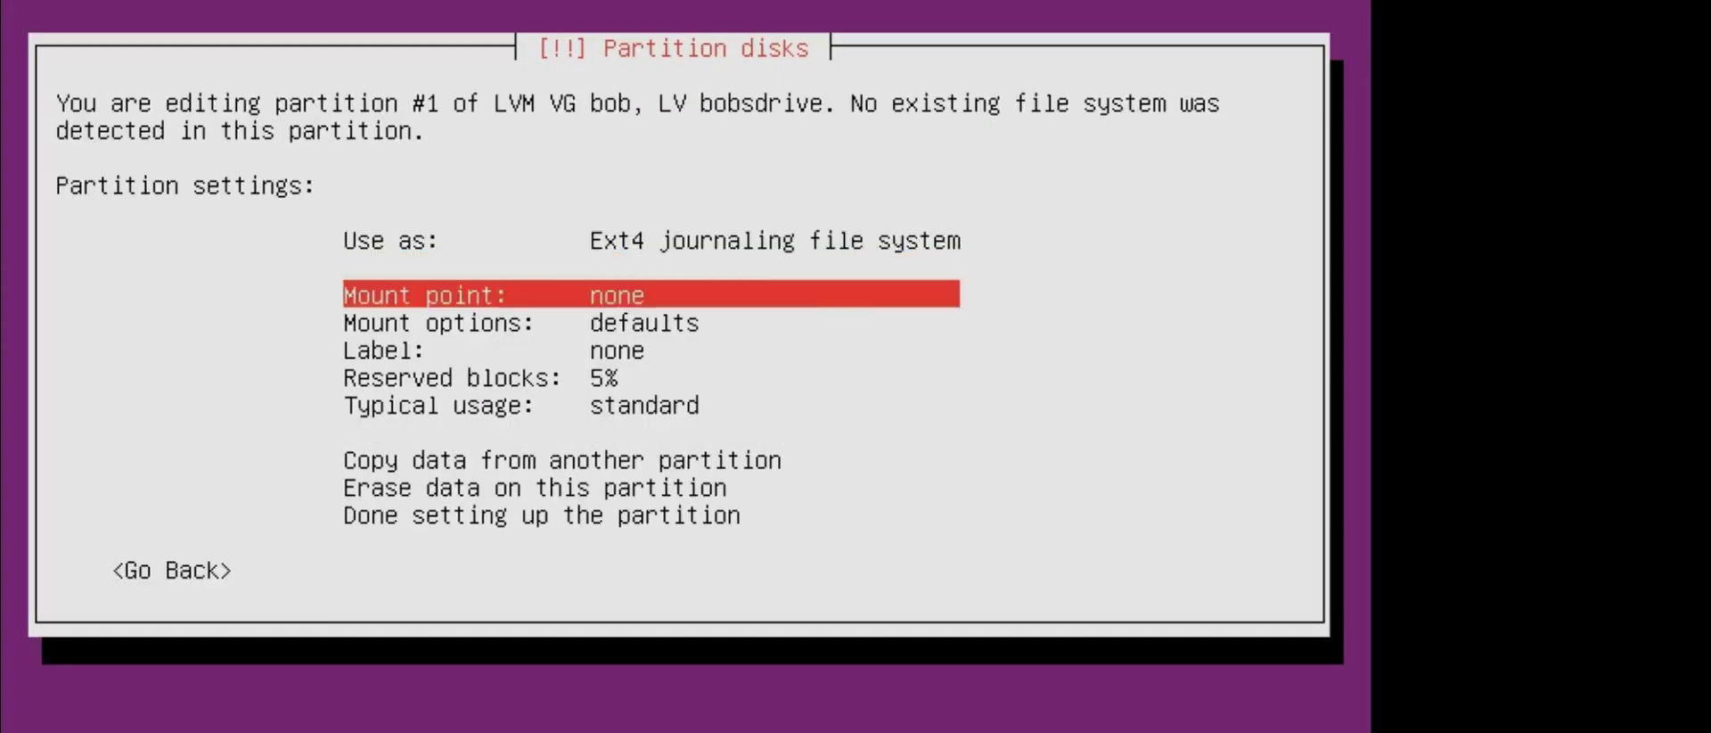
key(Return)
key(Return)
key(Down)
key(Down)
key(Down)
key(Down)
key(Down)
key(Down)
key(Down)
key(Down)
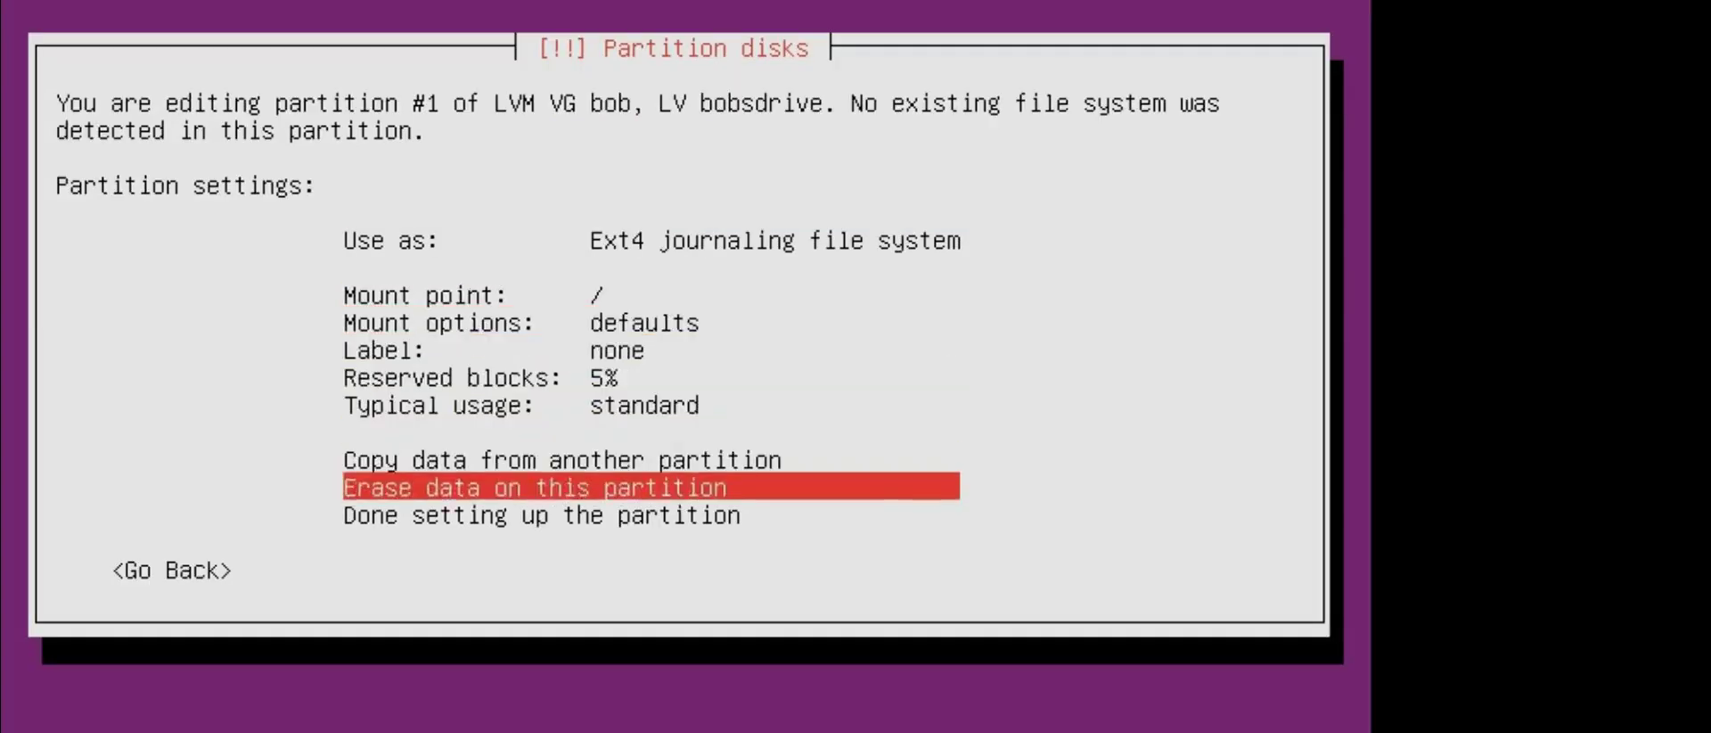
key(Return)
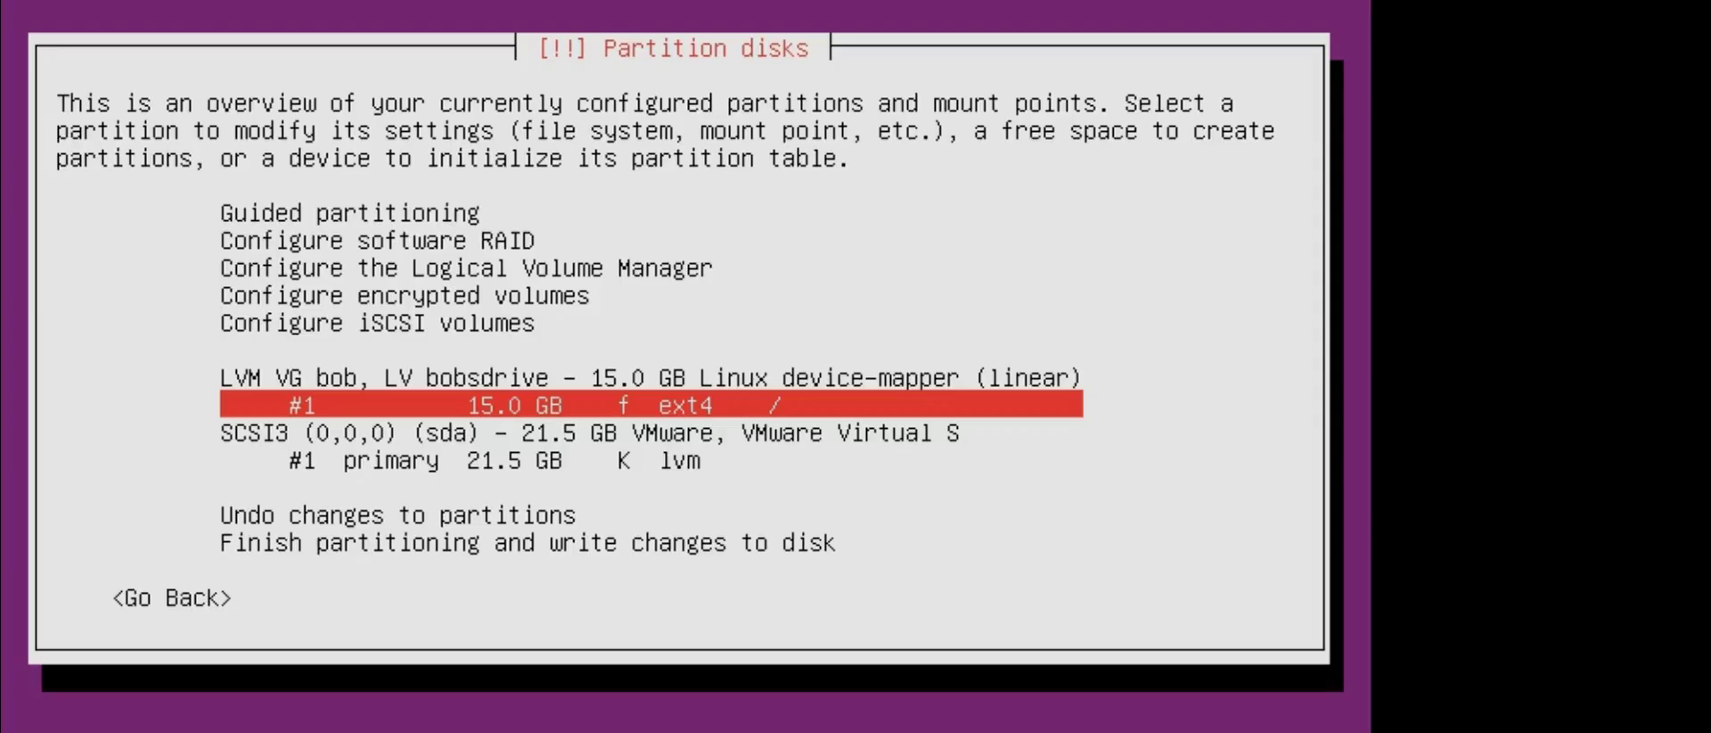
Step: Choose Configure the Logical Volume Manager and answer Yes to write the partition changes
key(Up)
key(Up)
key(Up)
key(Up)
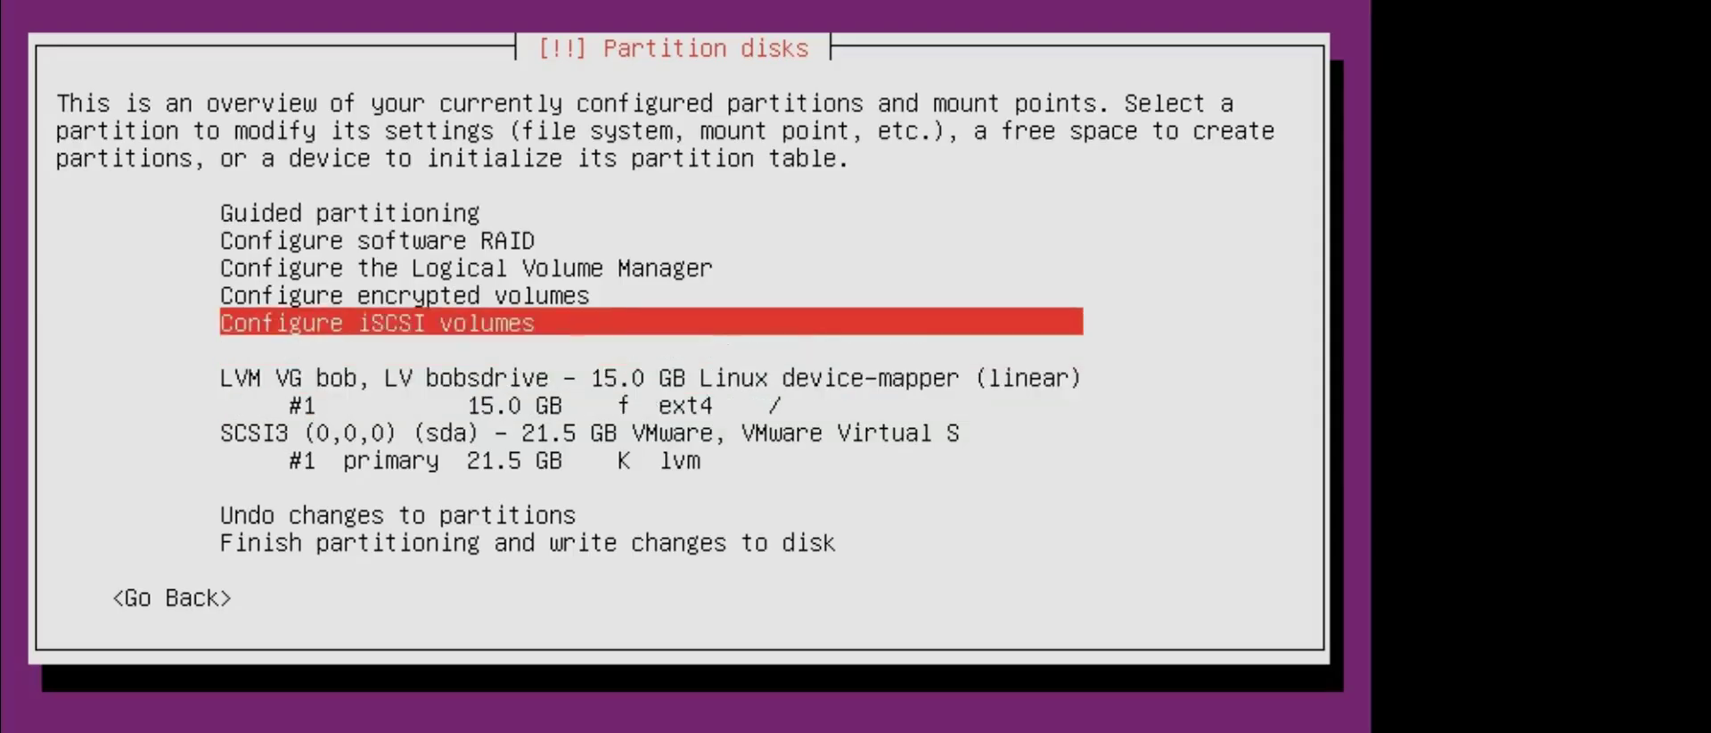
key(Return)
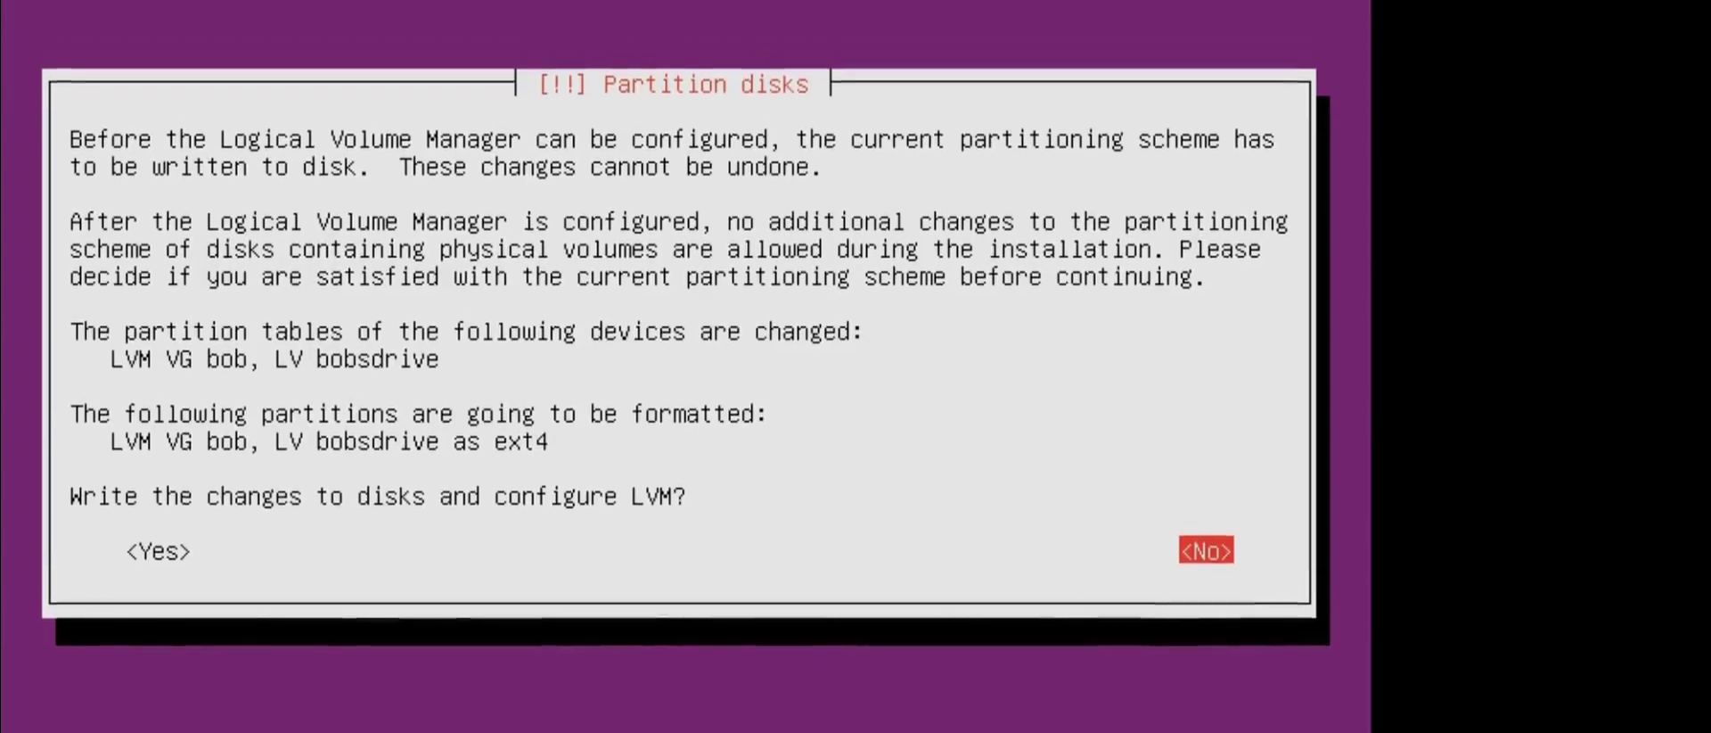
key(Left)
key(Return)
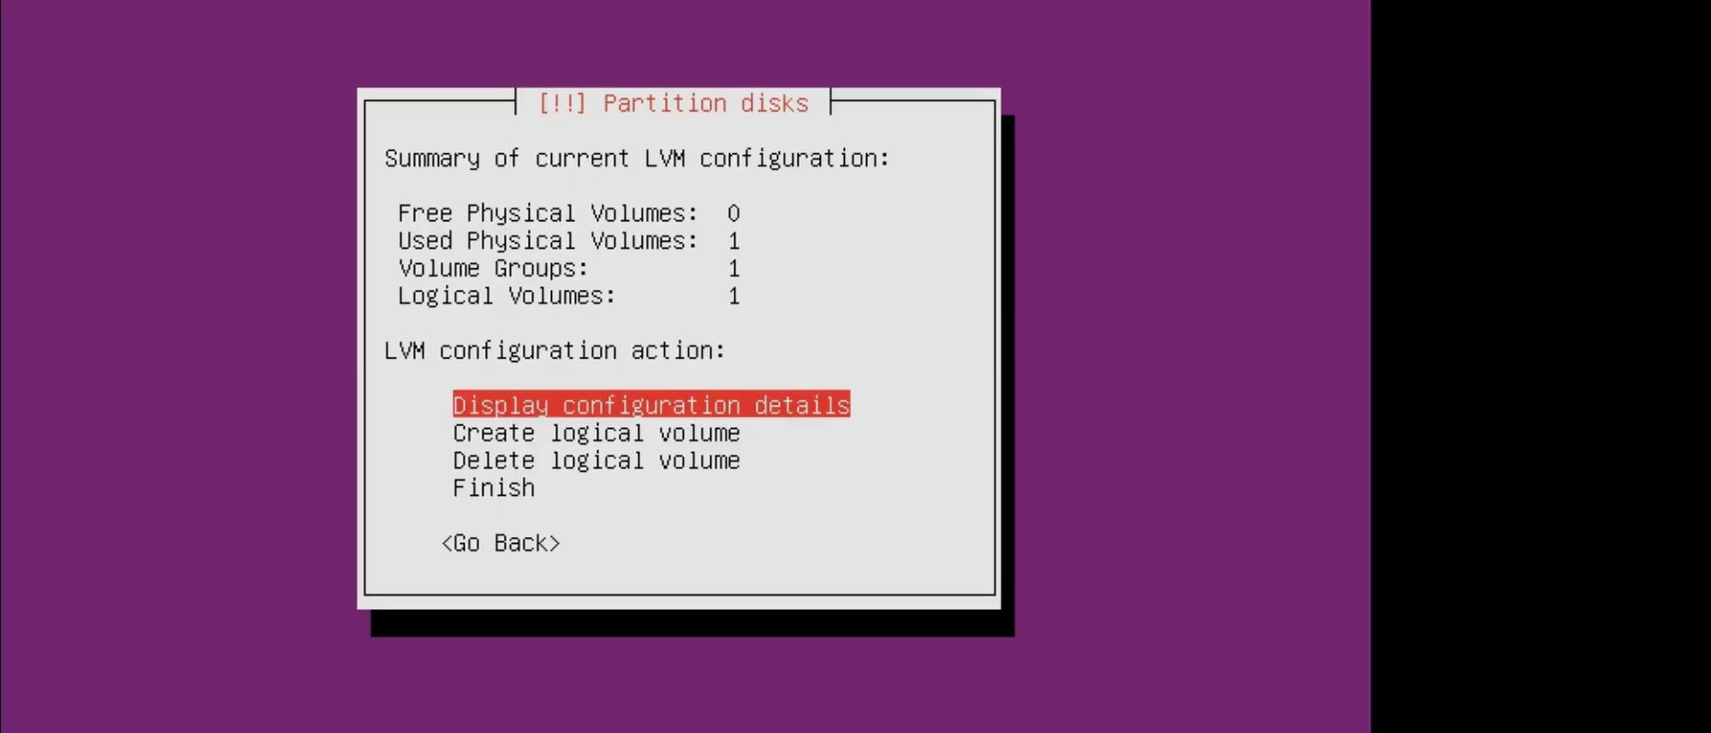
Step: Create logical volume 'bobsswap' in group bob, accepting the full 6471MB size
key(Down)
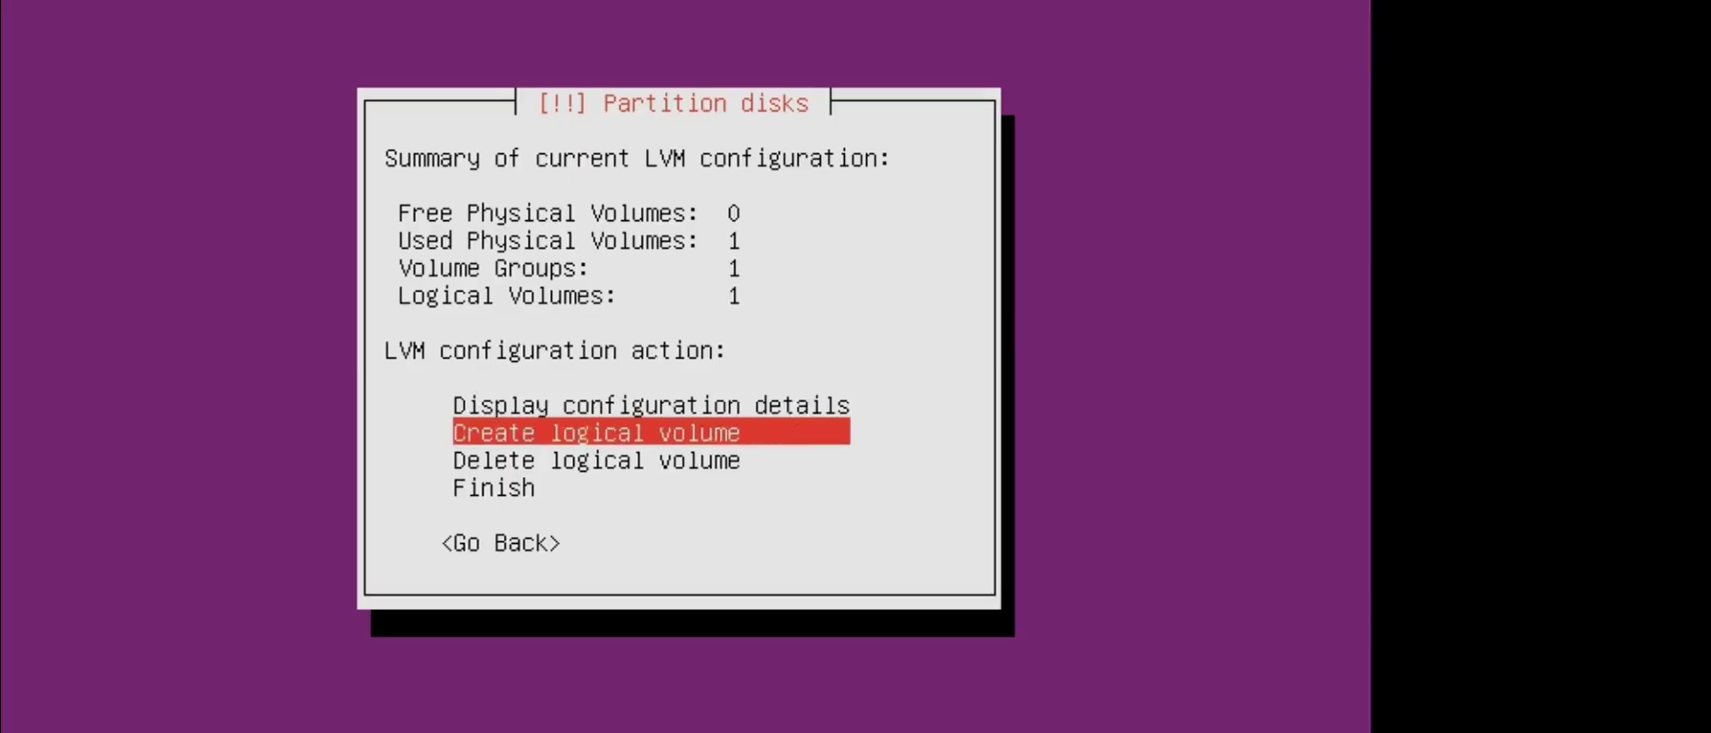
key(Return)
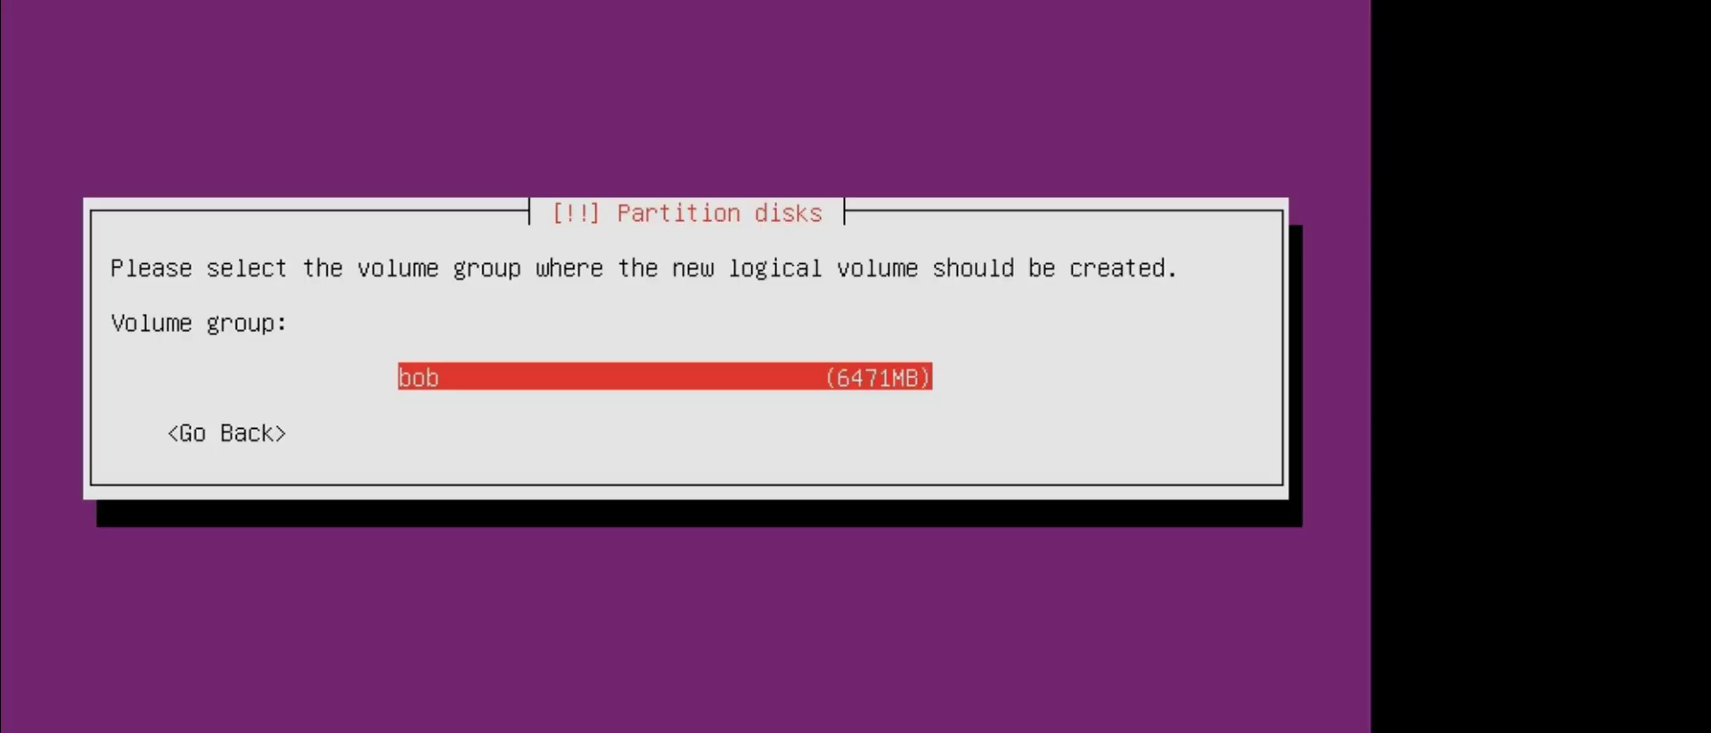
key(Return)
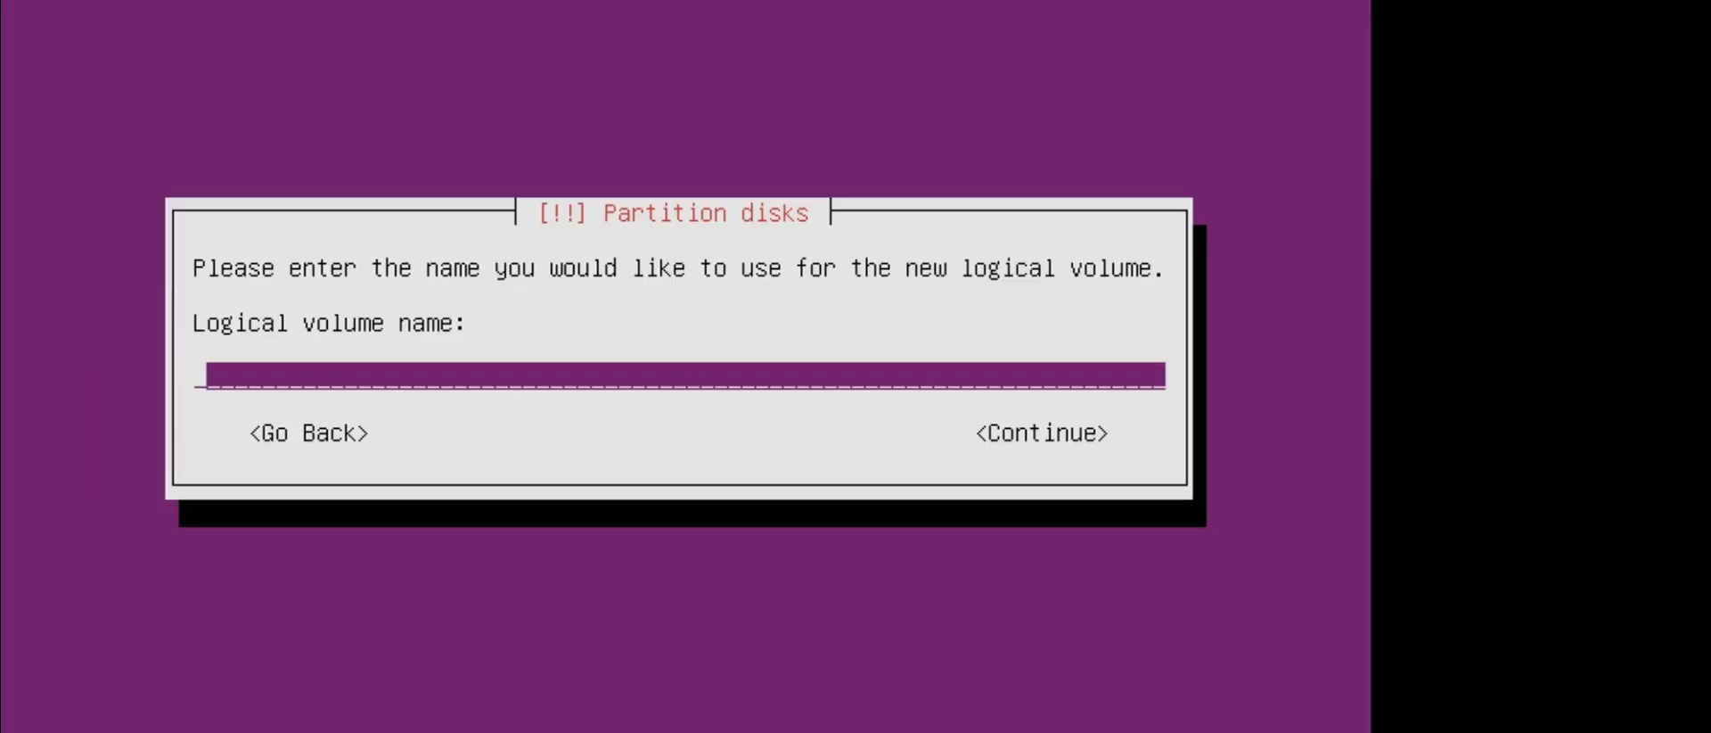
text(bobs)
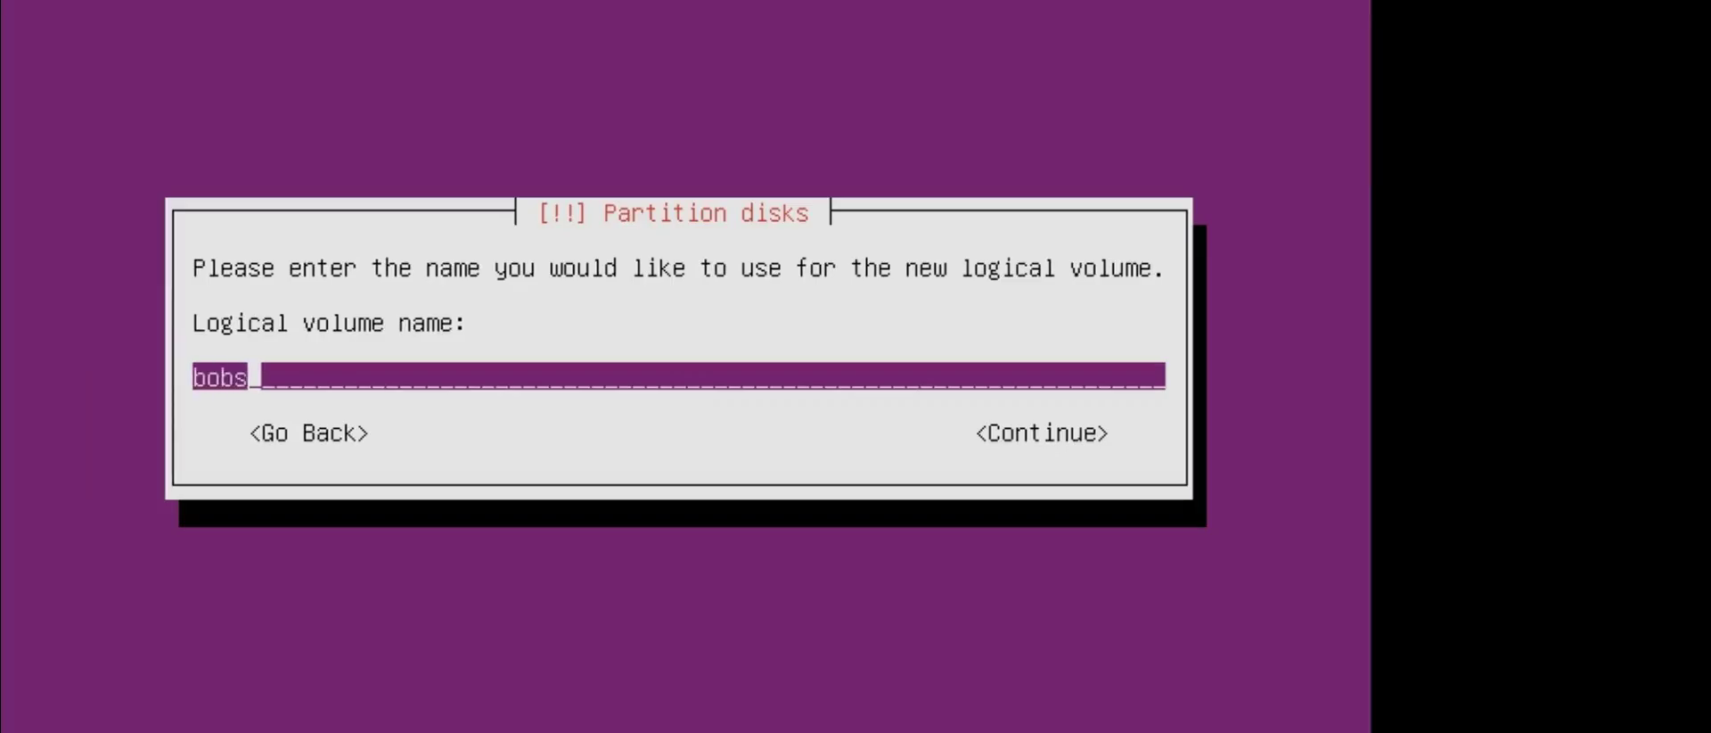
text(swap)
key(Return)
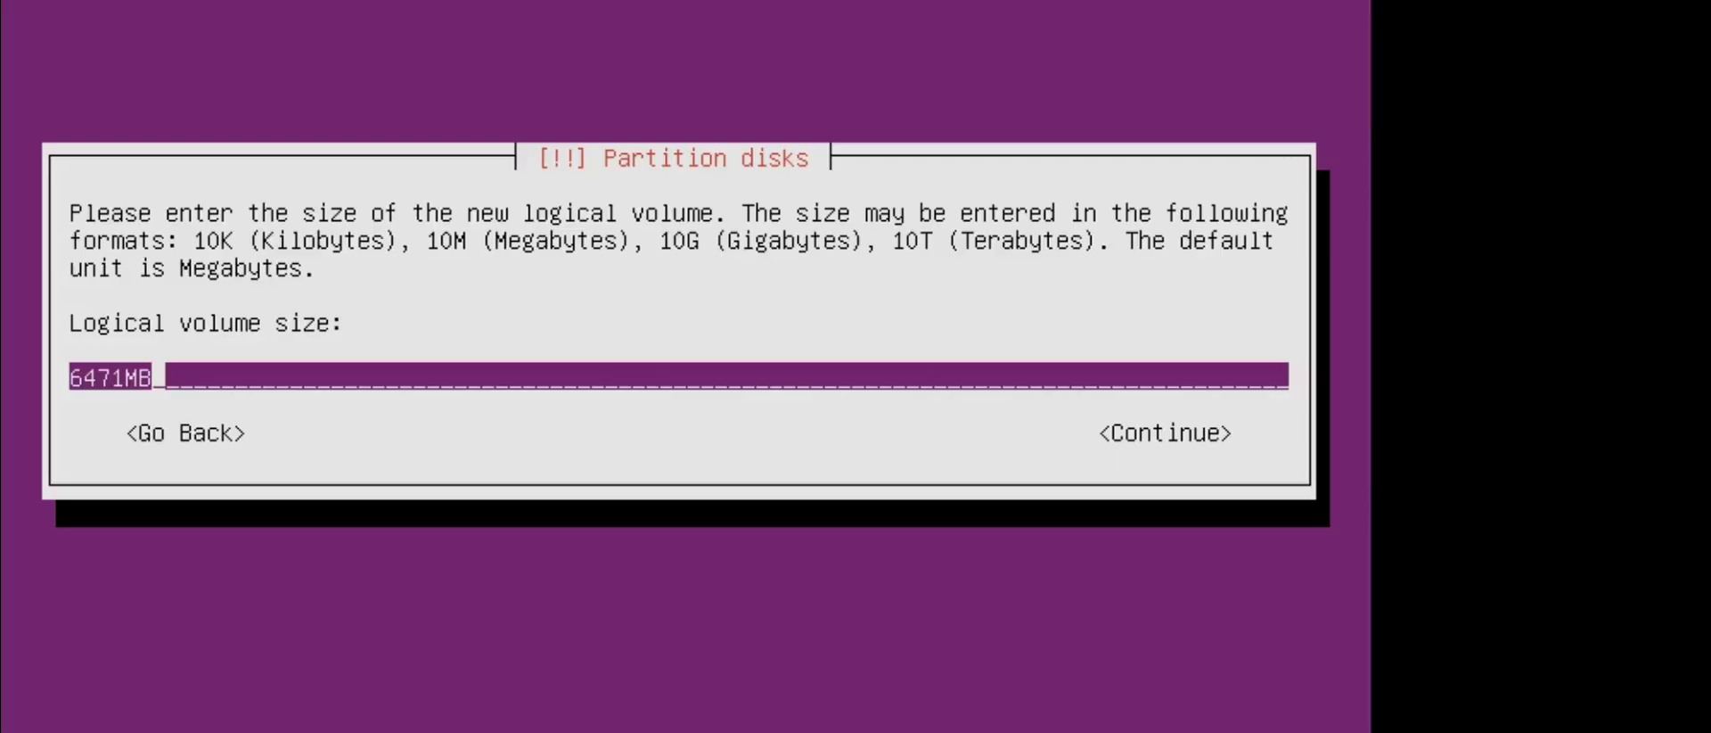
key(Return)
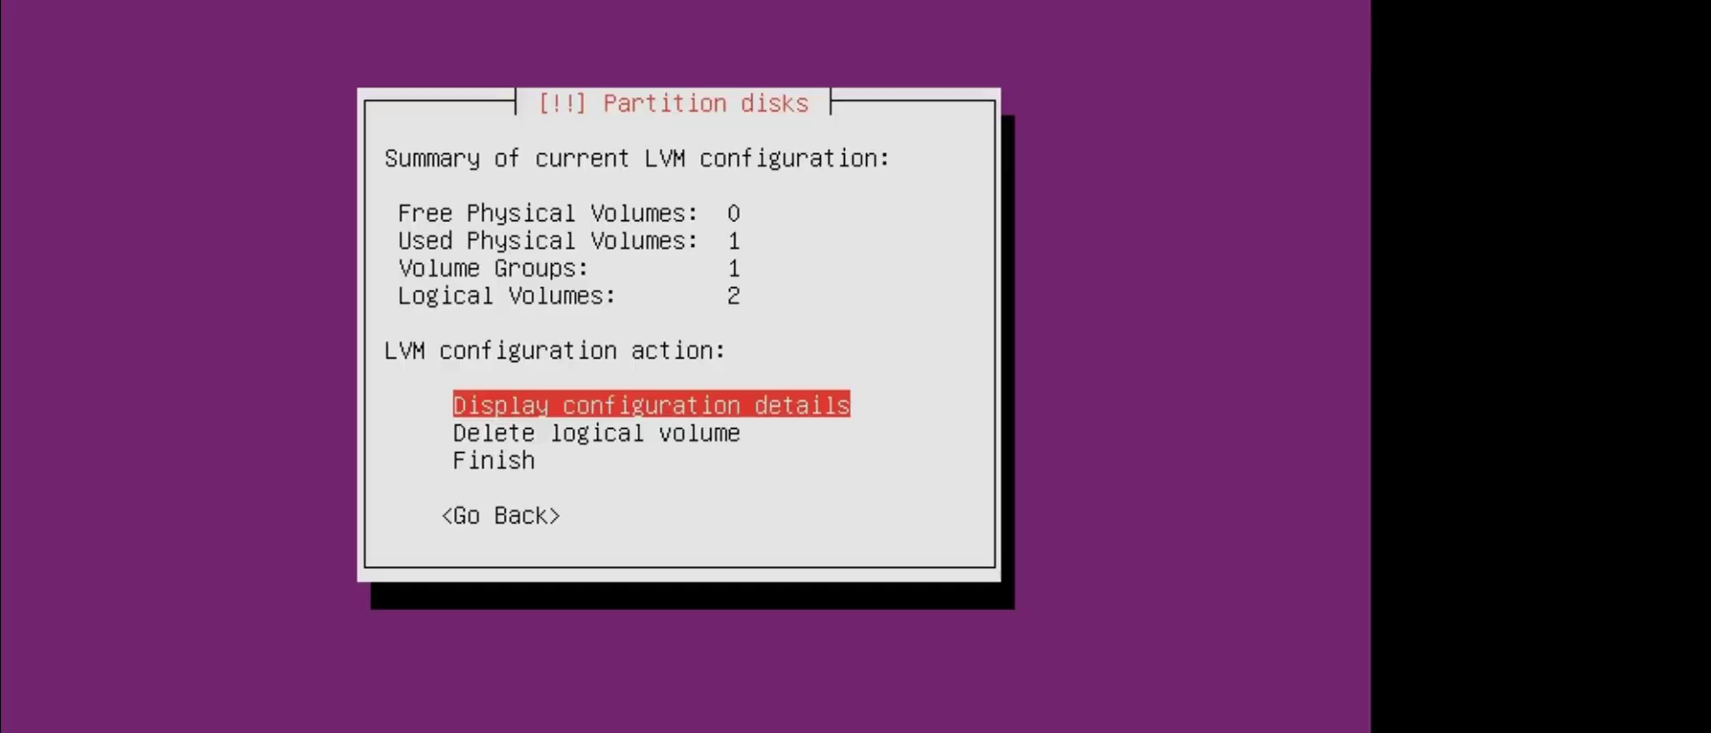
Step: Finish the LVM configuration and open the settings of the 6.5 GB bobsswap partition
key(Down)
key(Down)
key(Return)
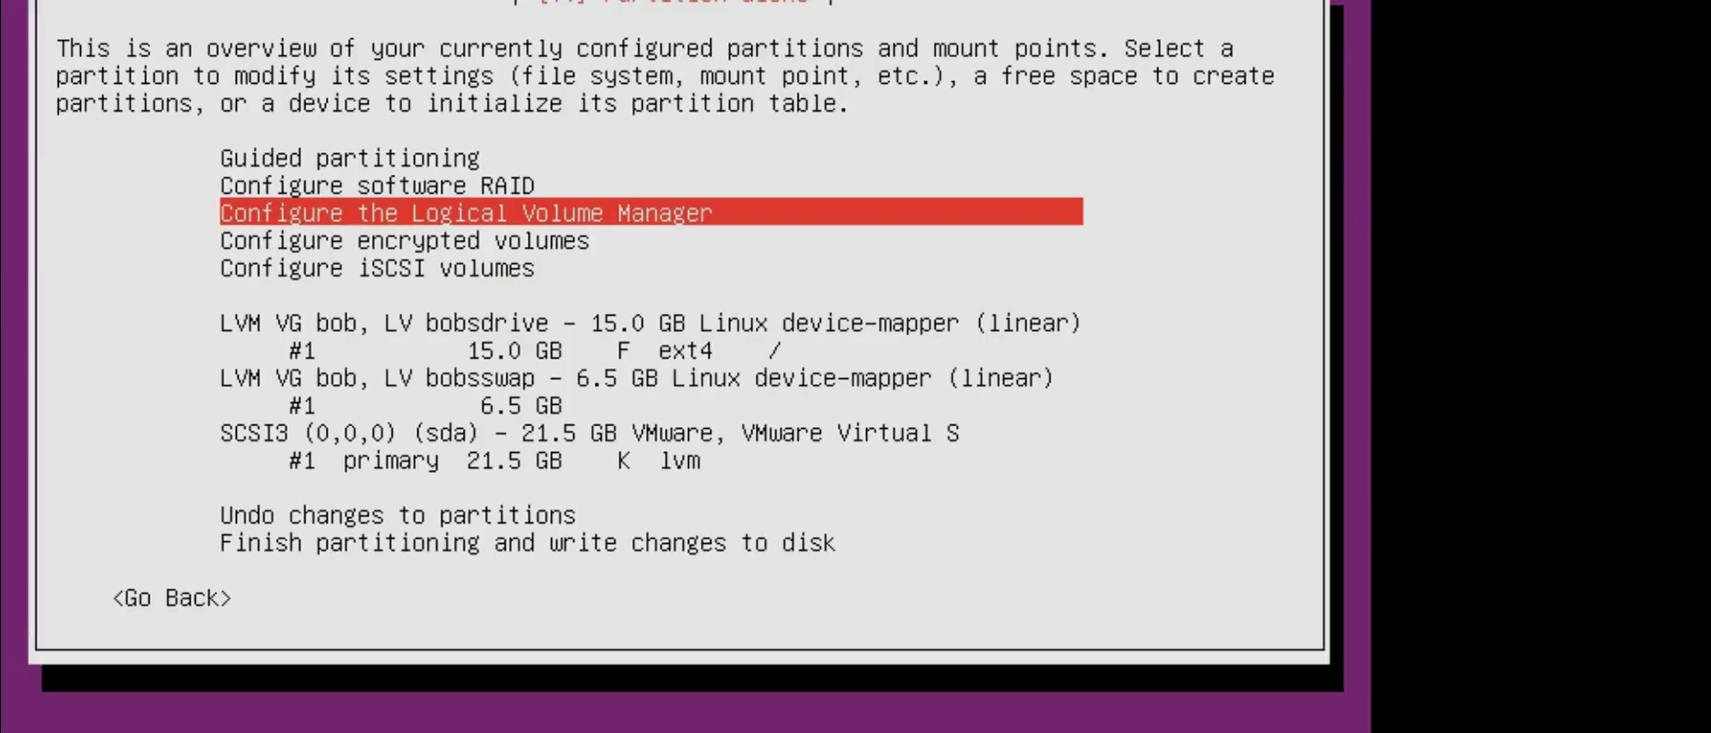
key(Down)
key(Down)
key(Down)
key(Down)
key(Down)
key(Down)
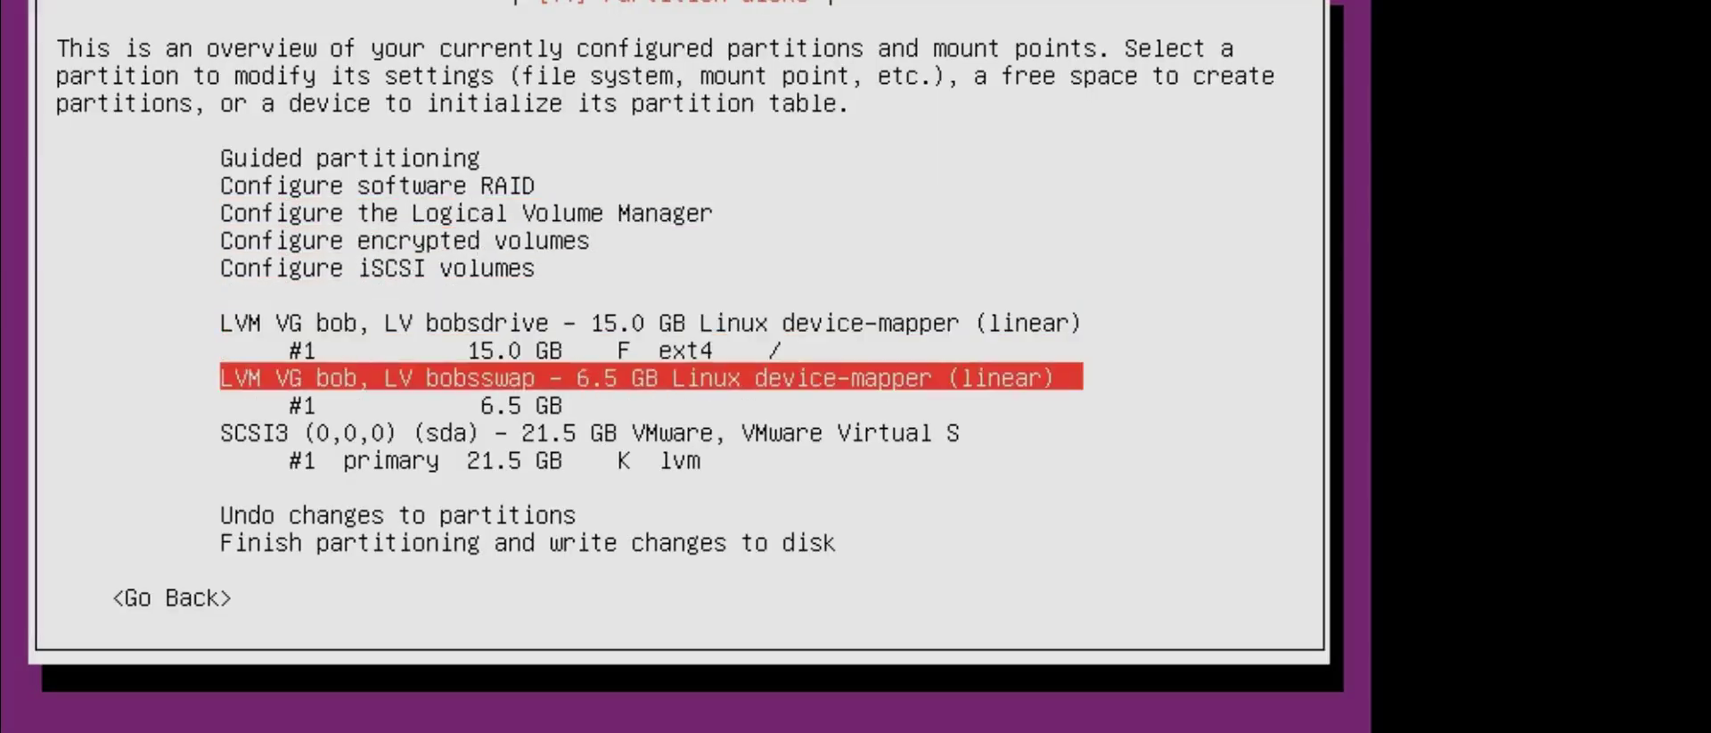
key(Down)
key(Up)
key(Down)
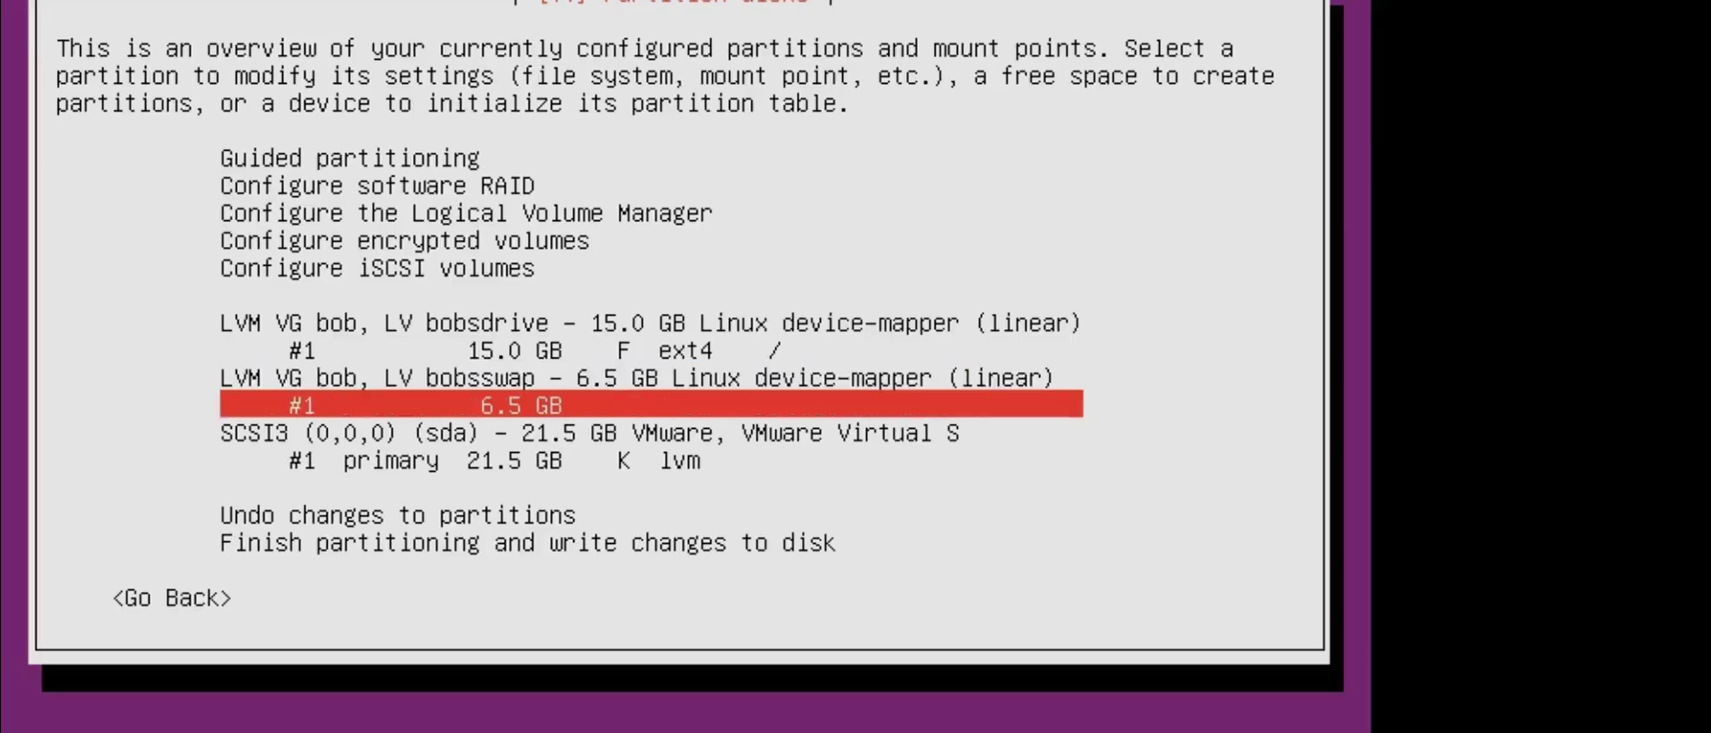
key(Return)
Step: Set the partition's 'Use as' to swap area and finish its setup
key(Up)
key(Up)
key(Up)
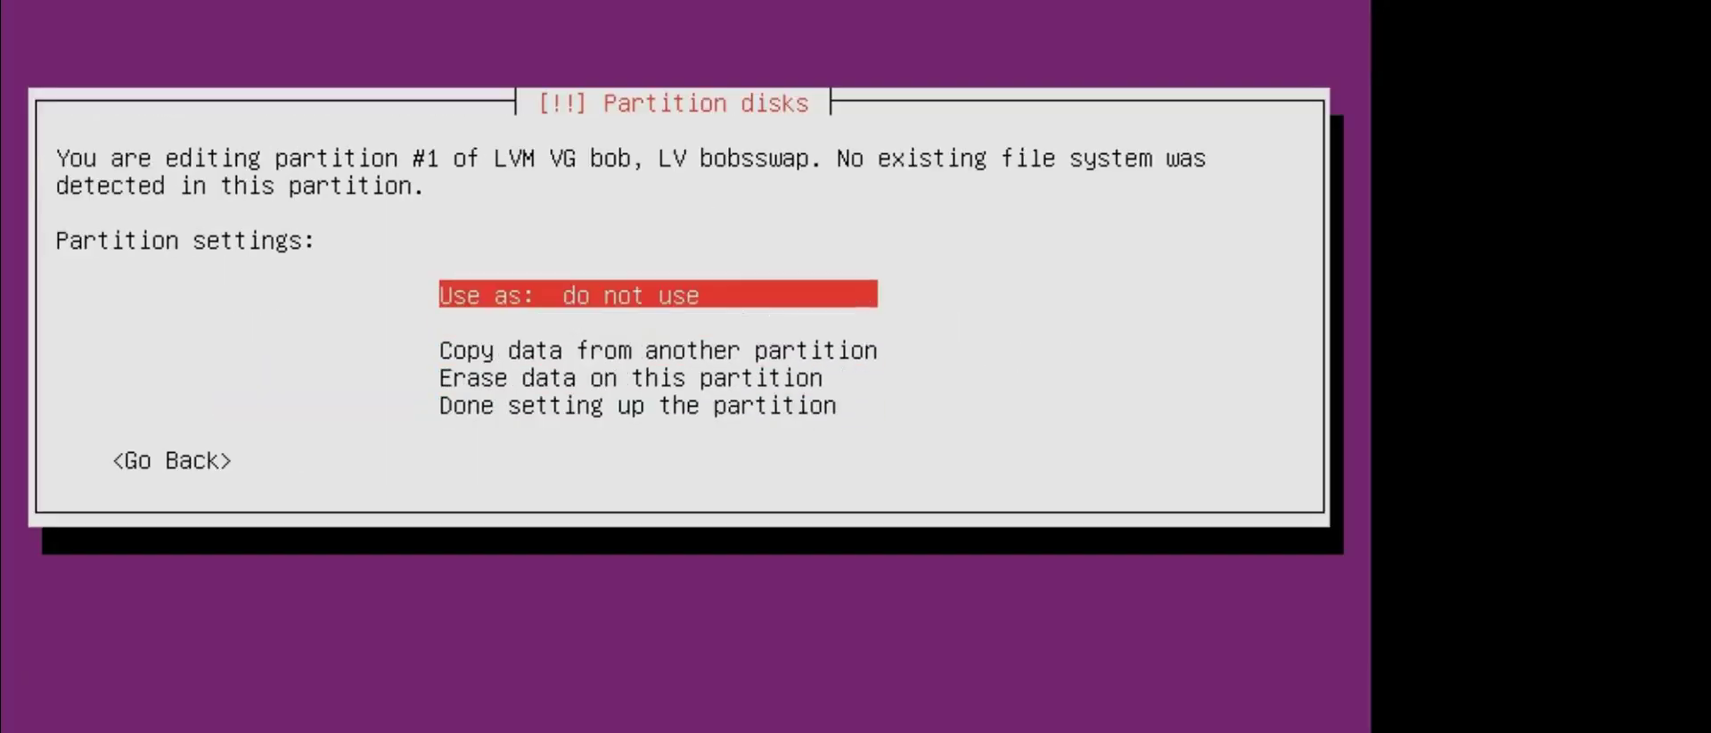
key(Return)
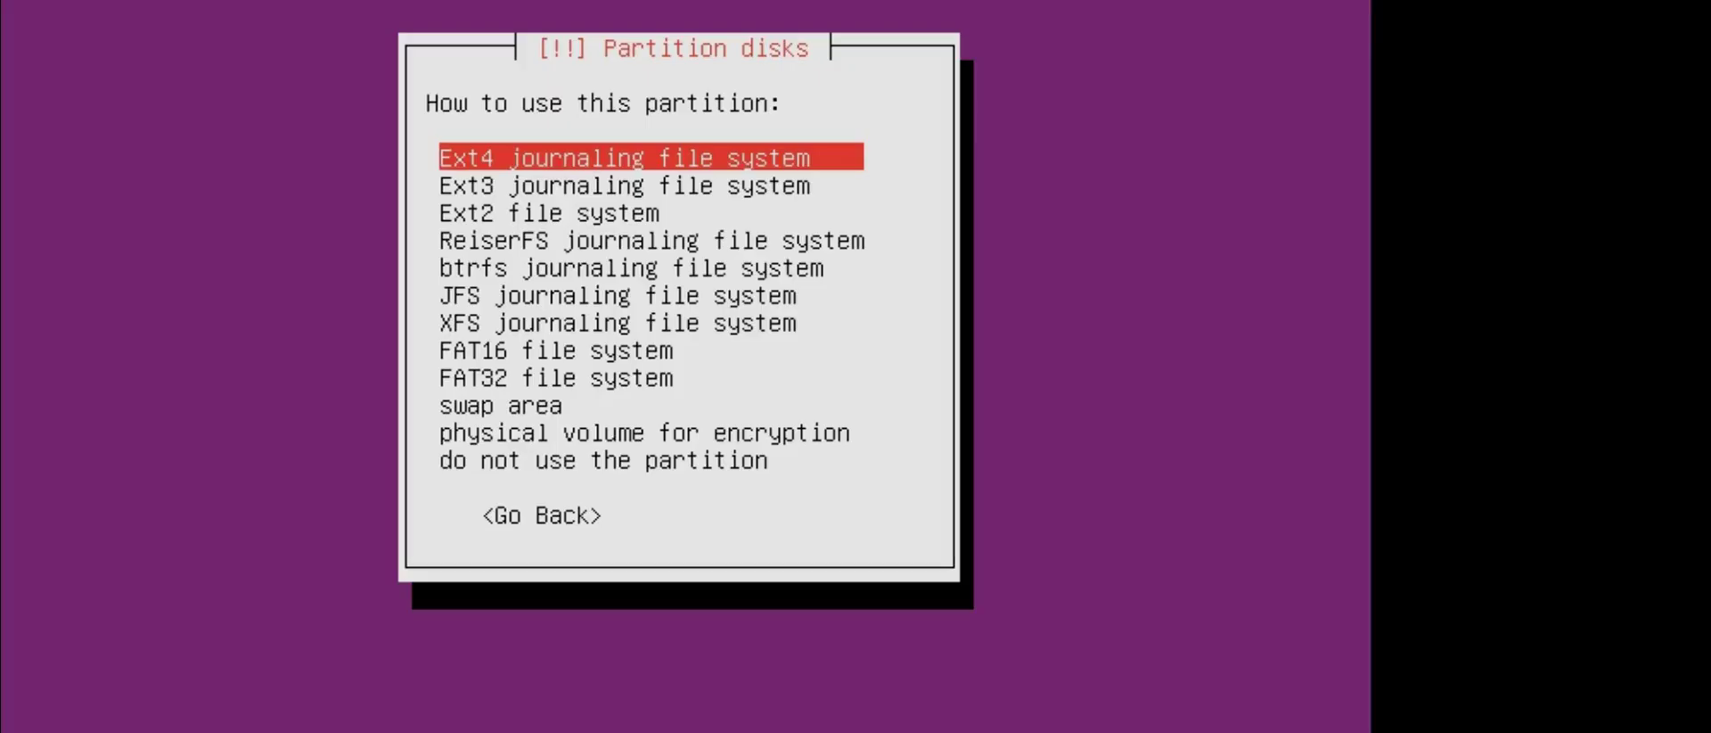
key(Down)
key(Down)
key(Down)
key(Down)
key(Down)
key(Down)
key(Down)
key(Down)
key(Down)
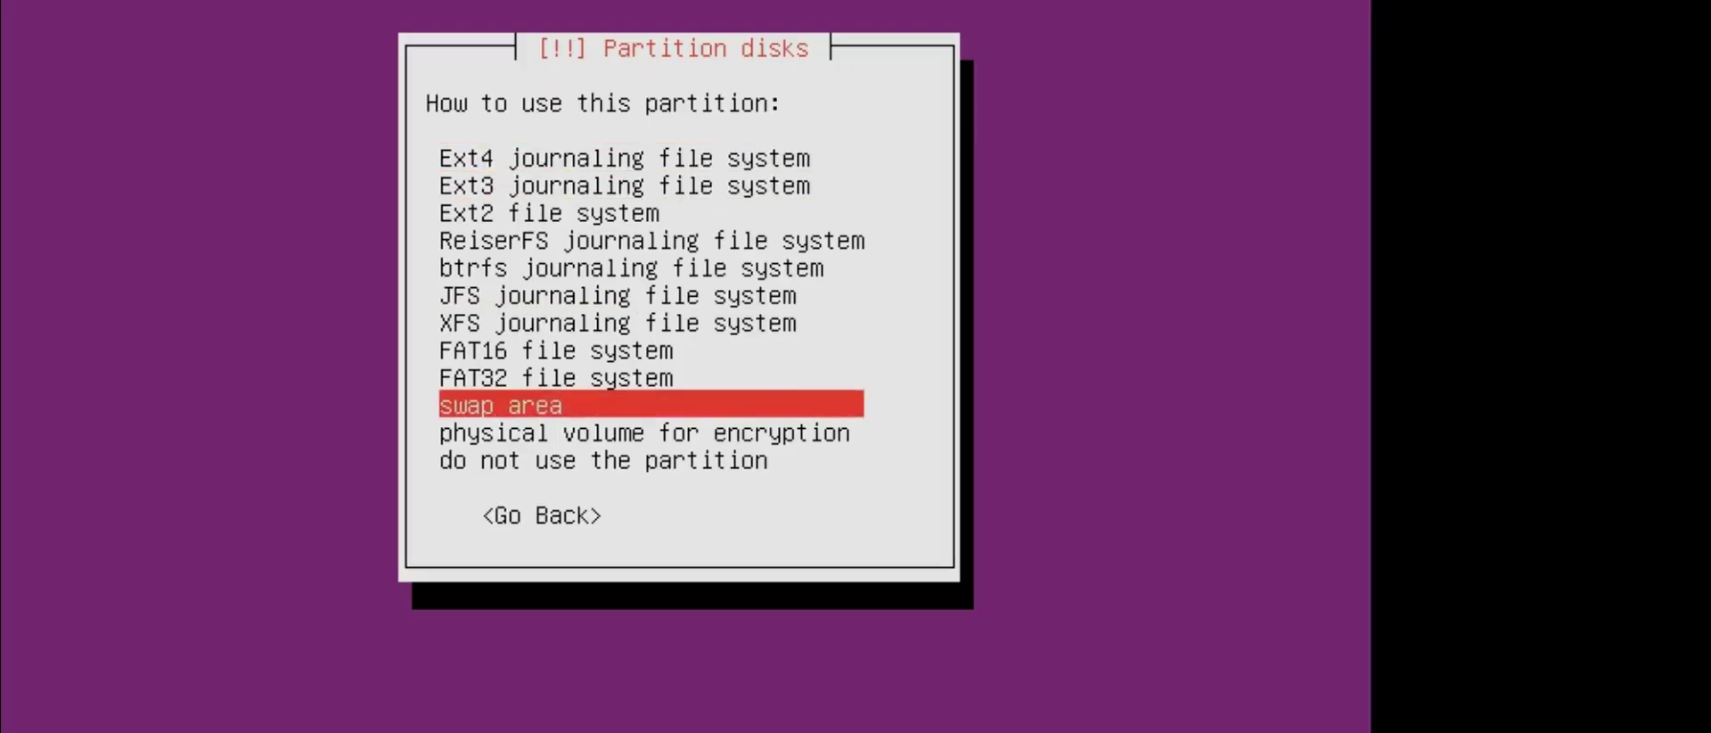
key(Return)
key(Down)
key(Down)
key(Down)
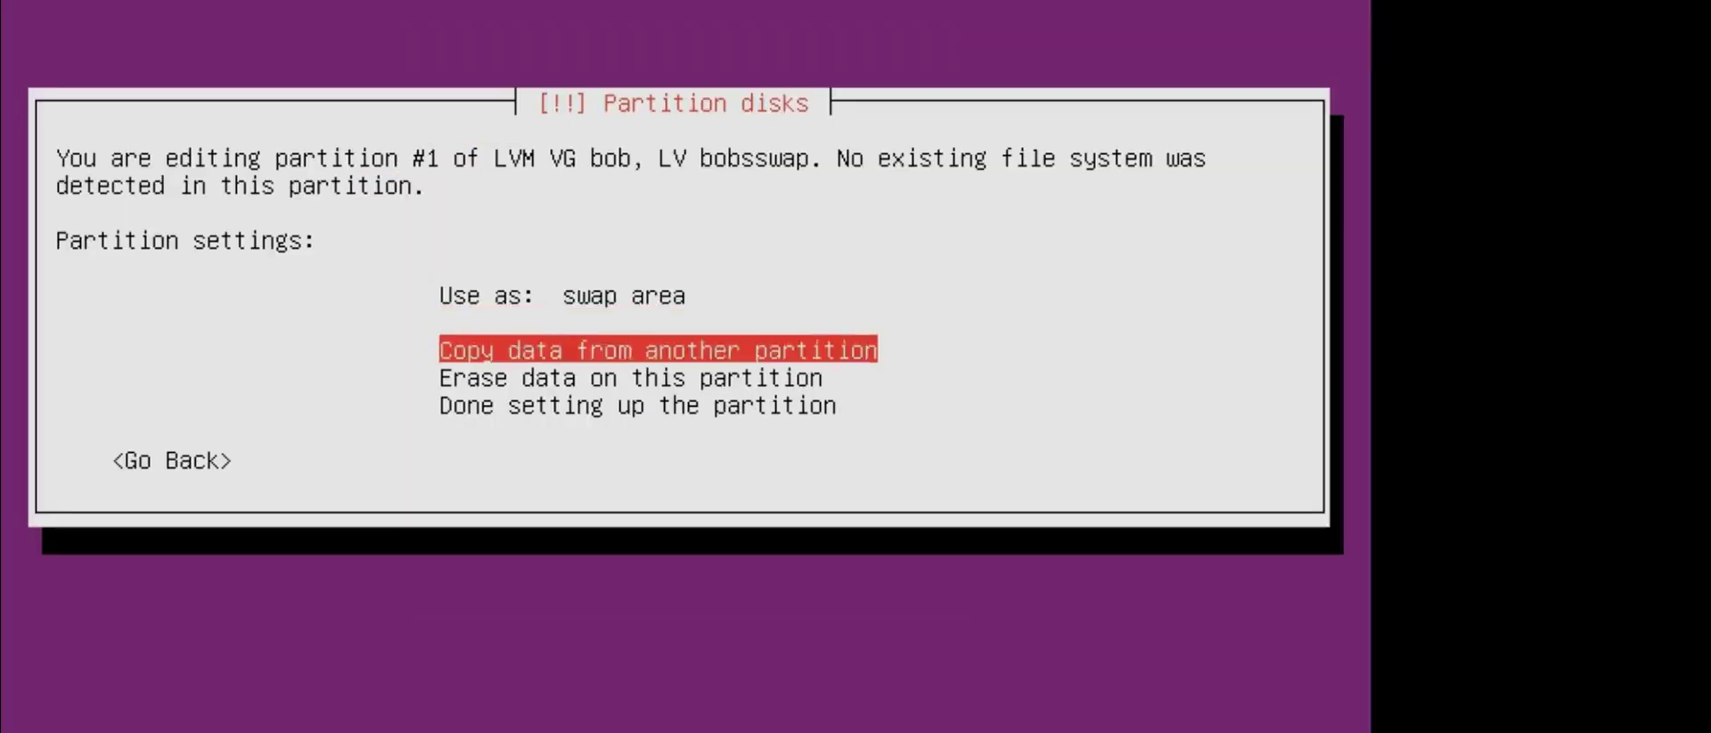
key(Return)
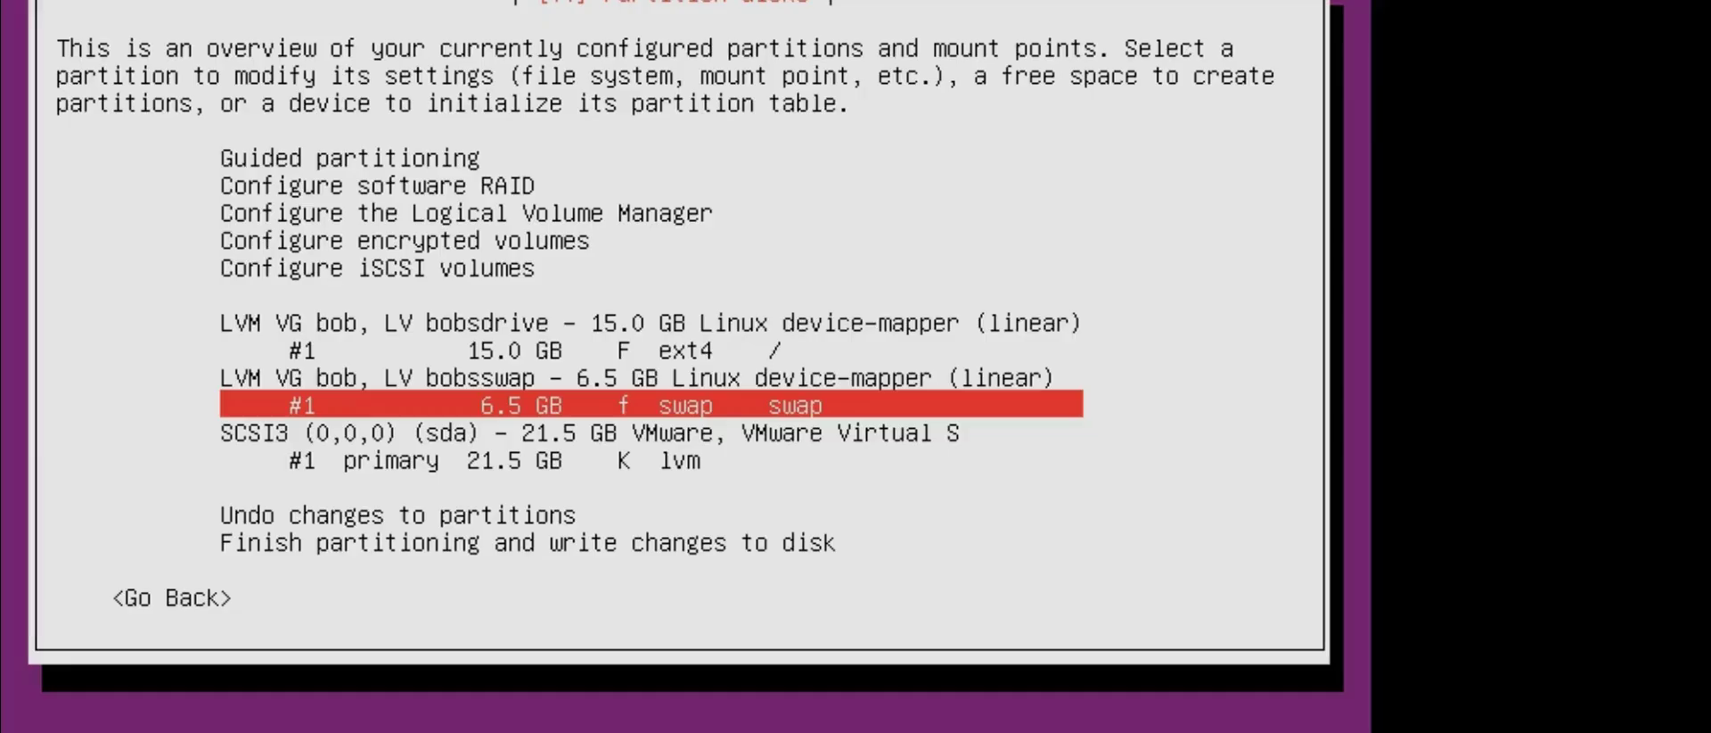
Step: Review the overview's 15.0 GB ext4 root and 6.5 GB swap volumes in group bob
key(Up)
key(Up)
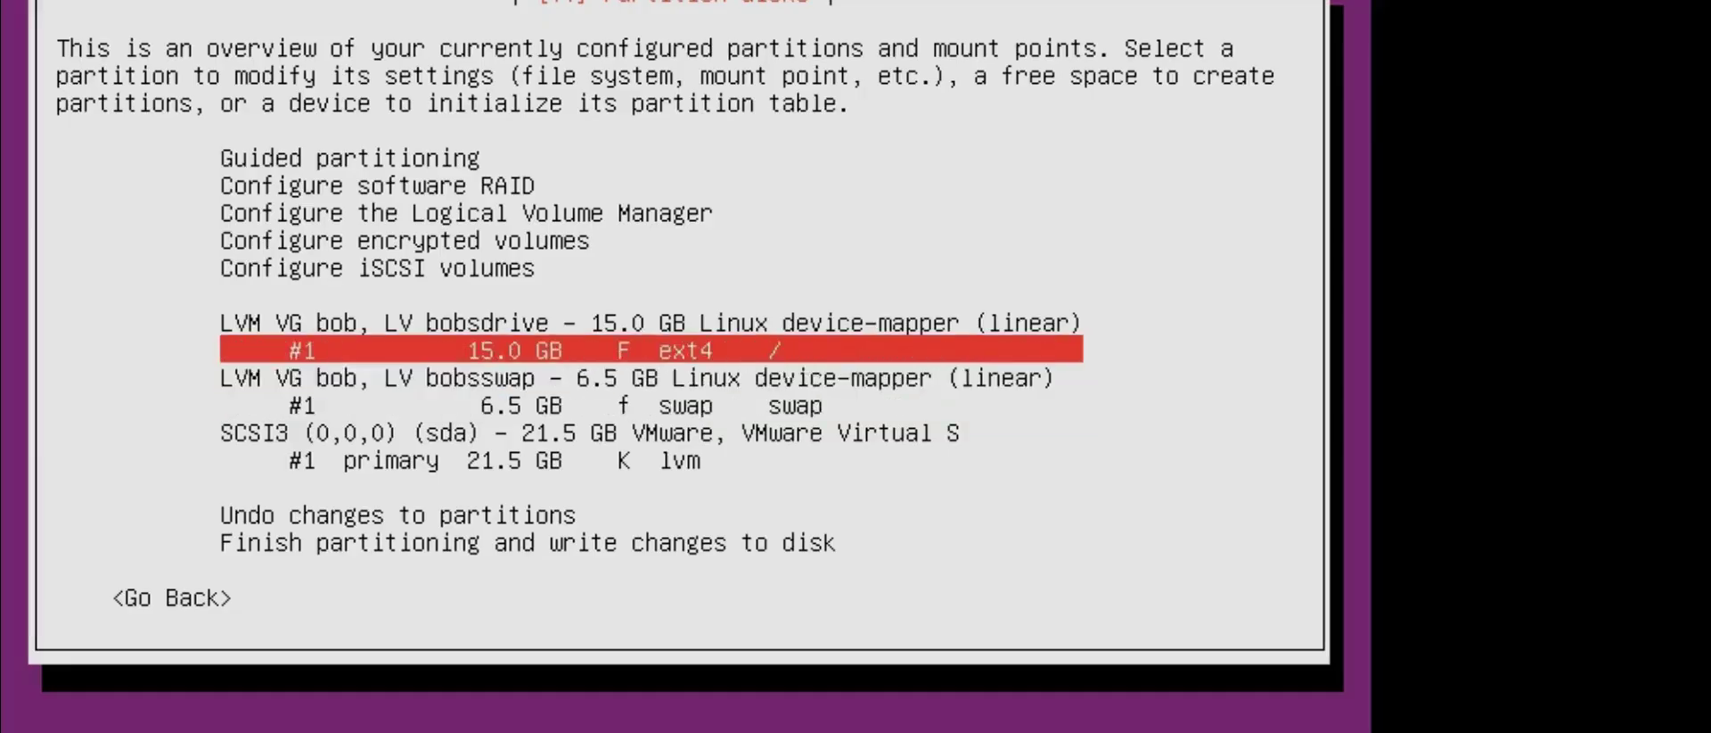
key(Down)
key(Down)
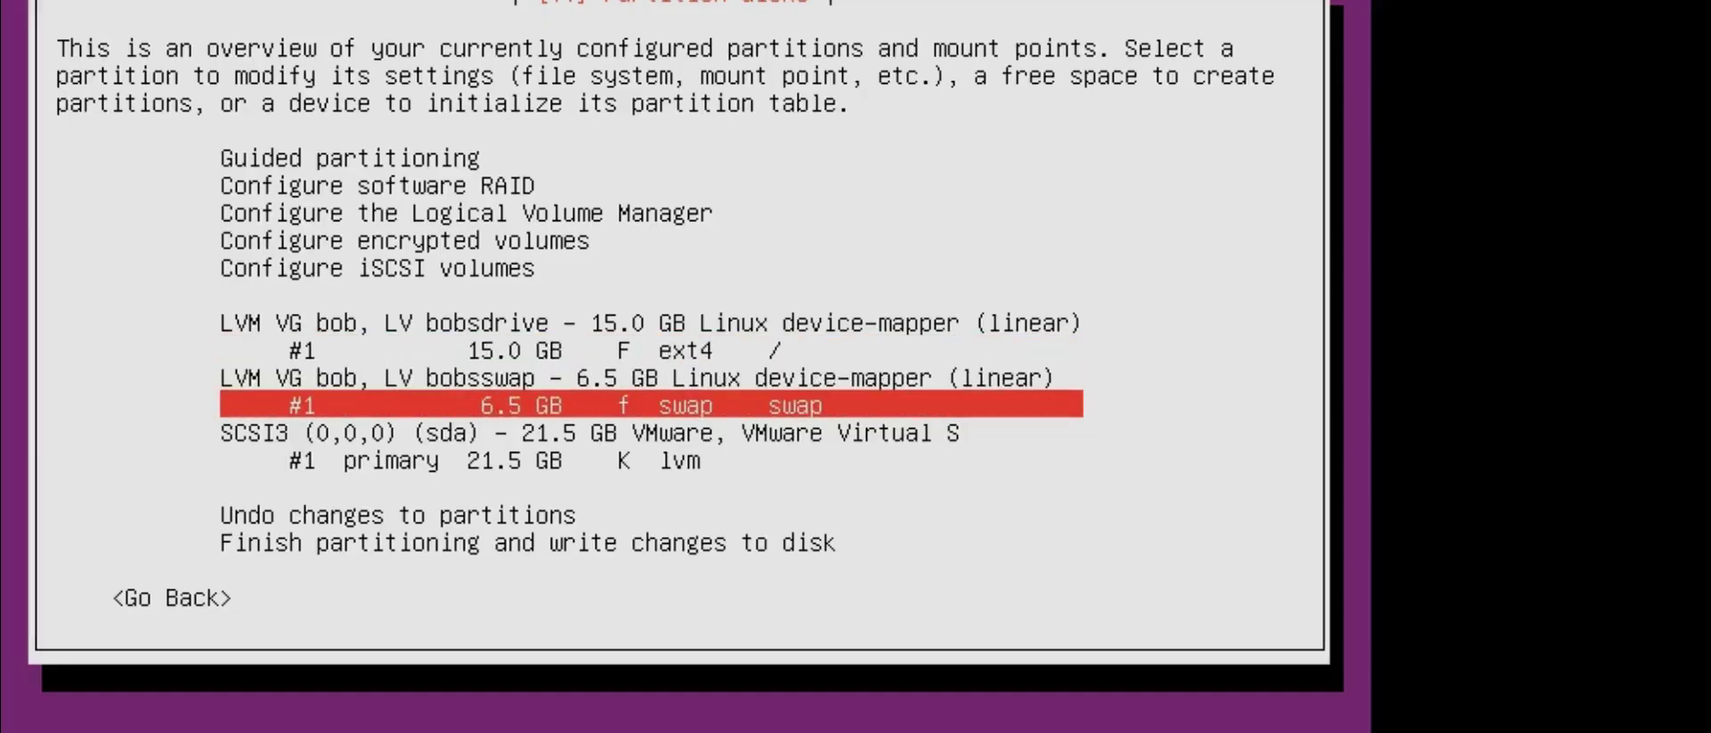
key(Up)
key(Up)
key(Up)
key(Down)
key(Down)
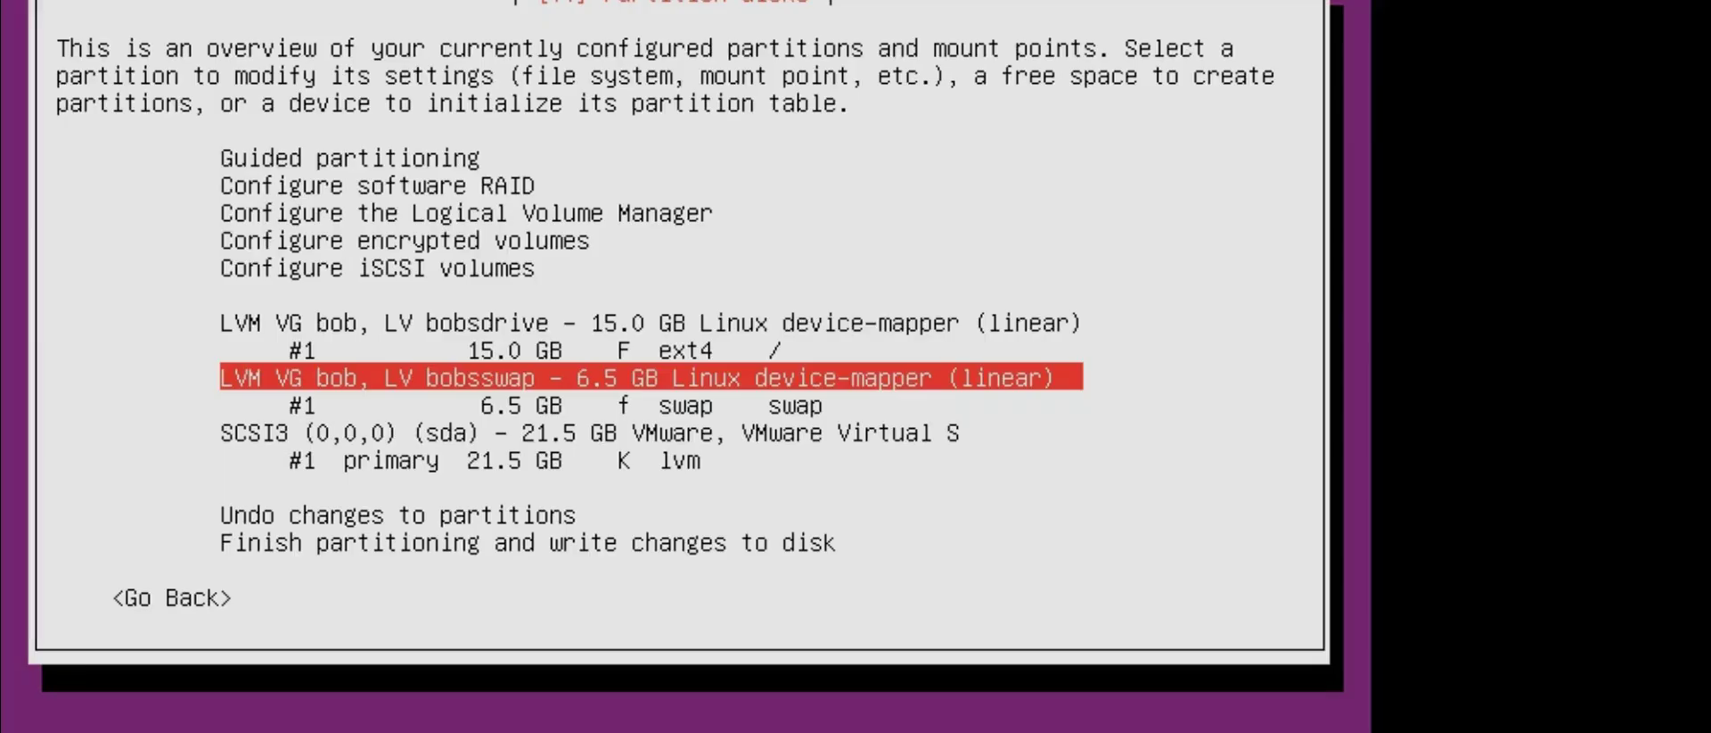
key(Down)
key(Down)
key(Down)
key(Down)
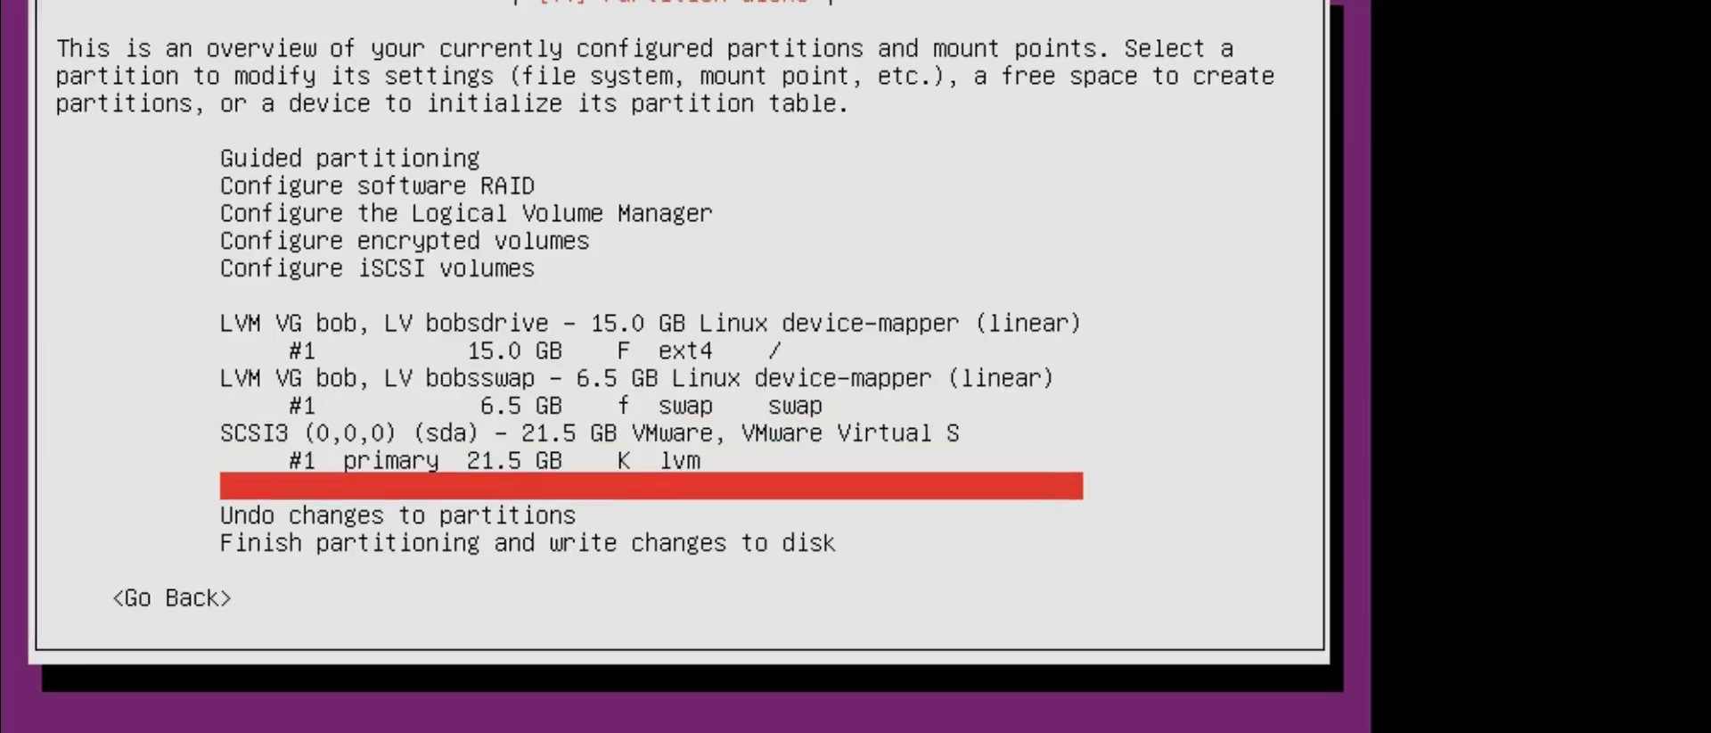
key(Up)
key(Up)
key(Up)
key(Up)
key(Up)
key(Up)
key(Up)
key(Up)
key(Up)
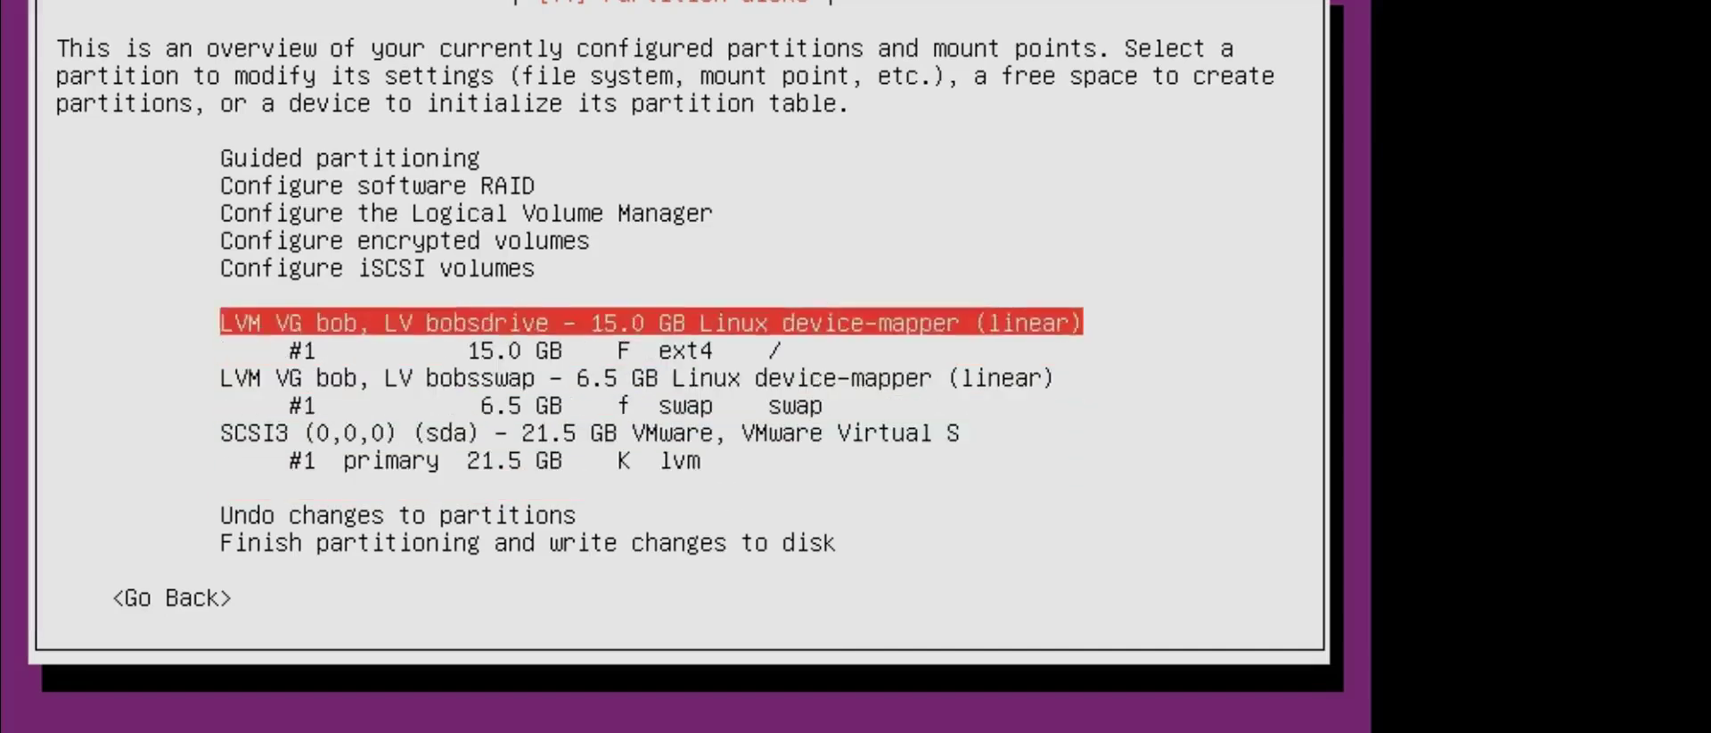
key(Up)
key(Up)
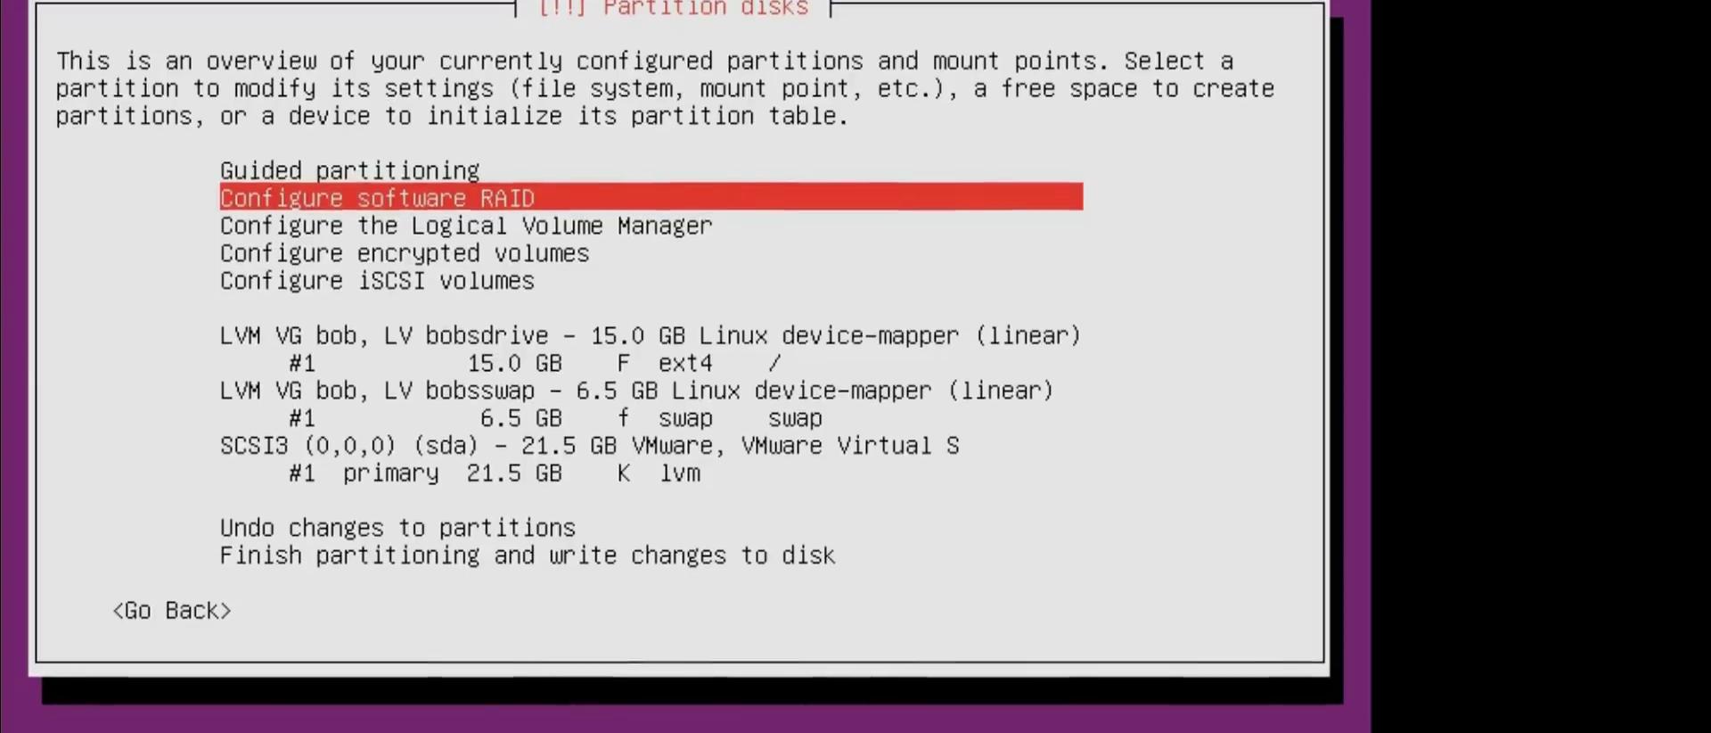
key(Down)
key(Down)
key(Down)
key(Down)
key(Down)
key(Down)
key(Down)
key(Down)
key(Down)
key(Down)
key(Down)
key(Down)
key(Down)
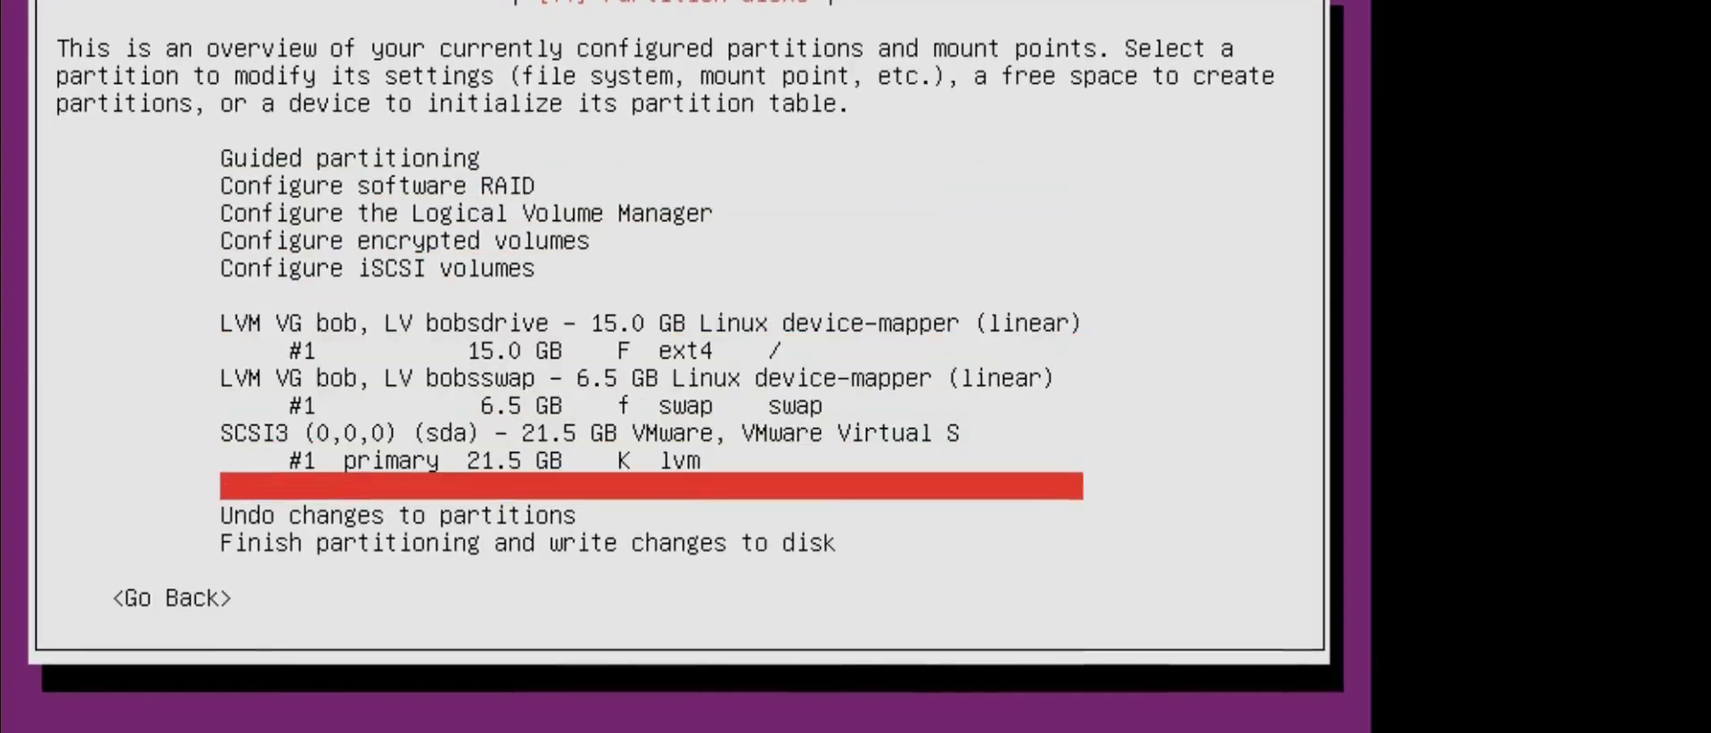
Step: Finish partitioning and answer Yes to write the changes to disks
key(Return)
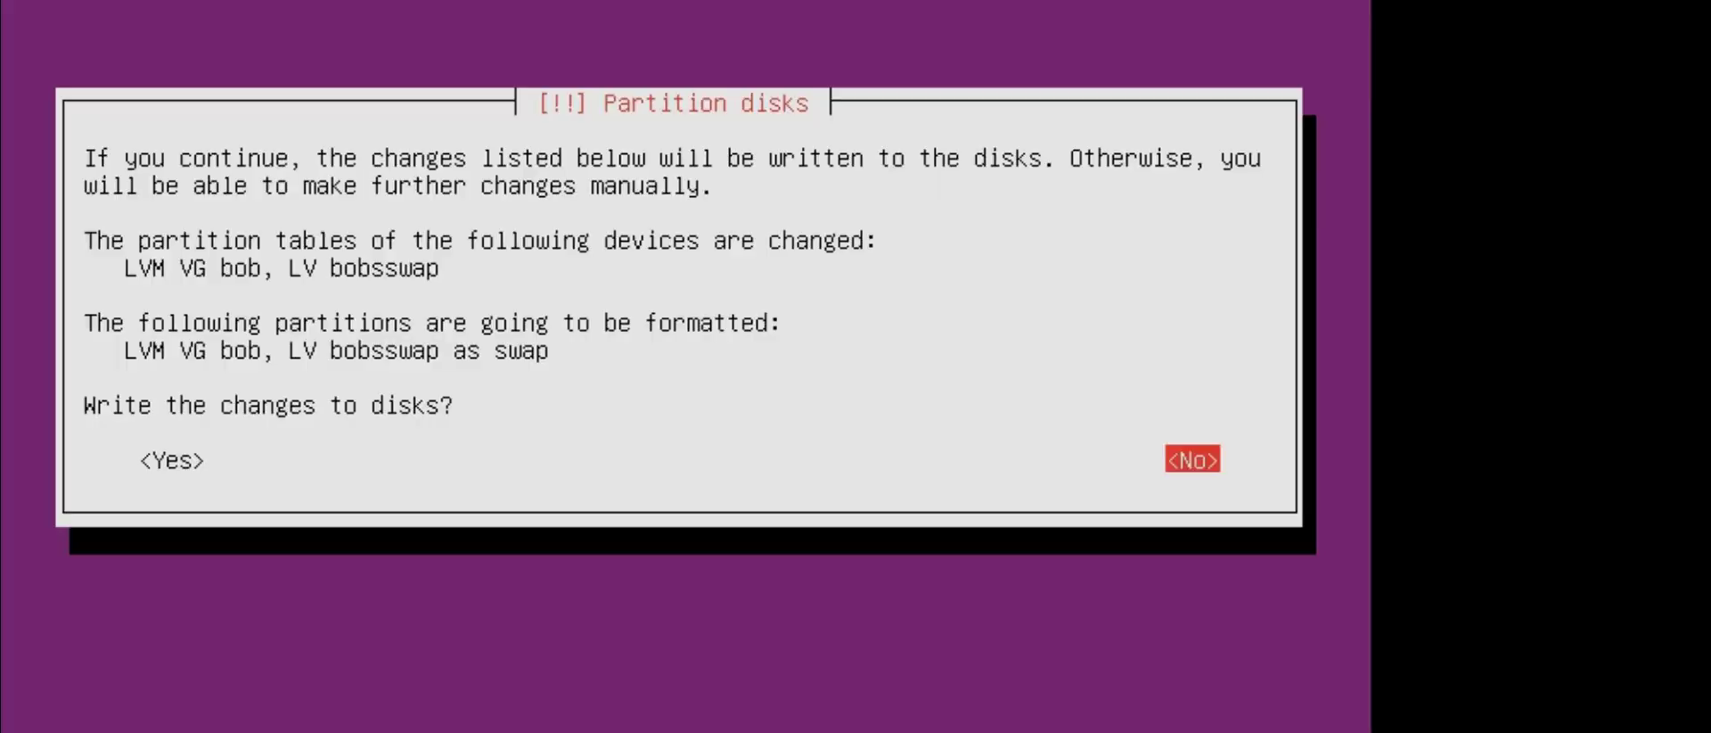
key(Left)
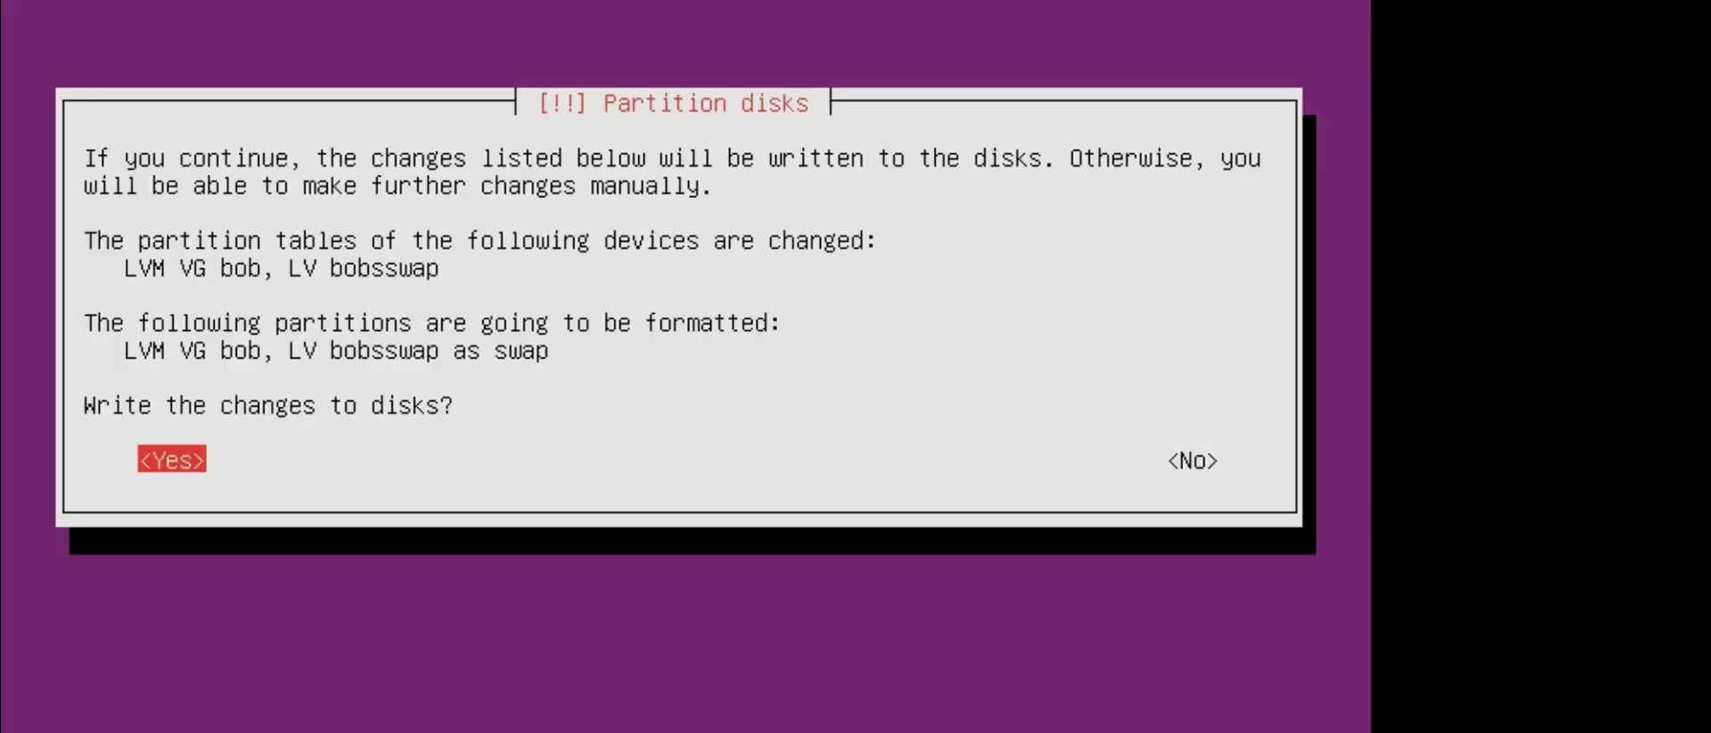
key(Return)
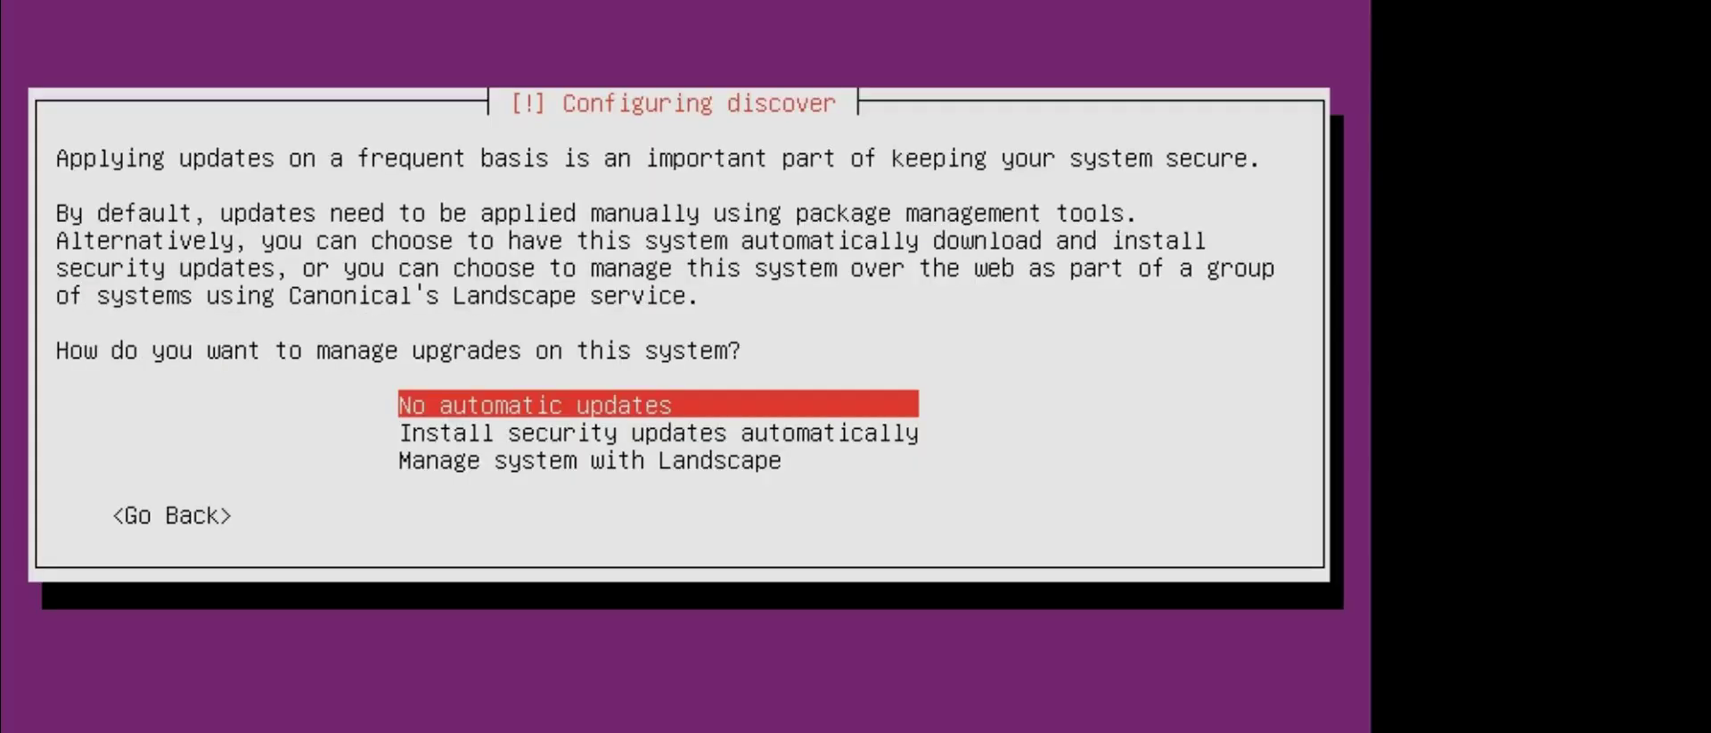
Step: Choose 'Install security updates automatically' over the Landscape option for managing upgrades
key(Down)
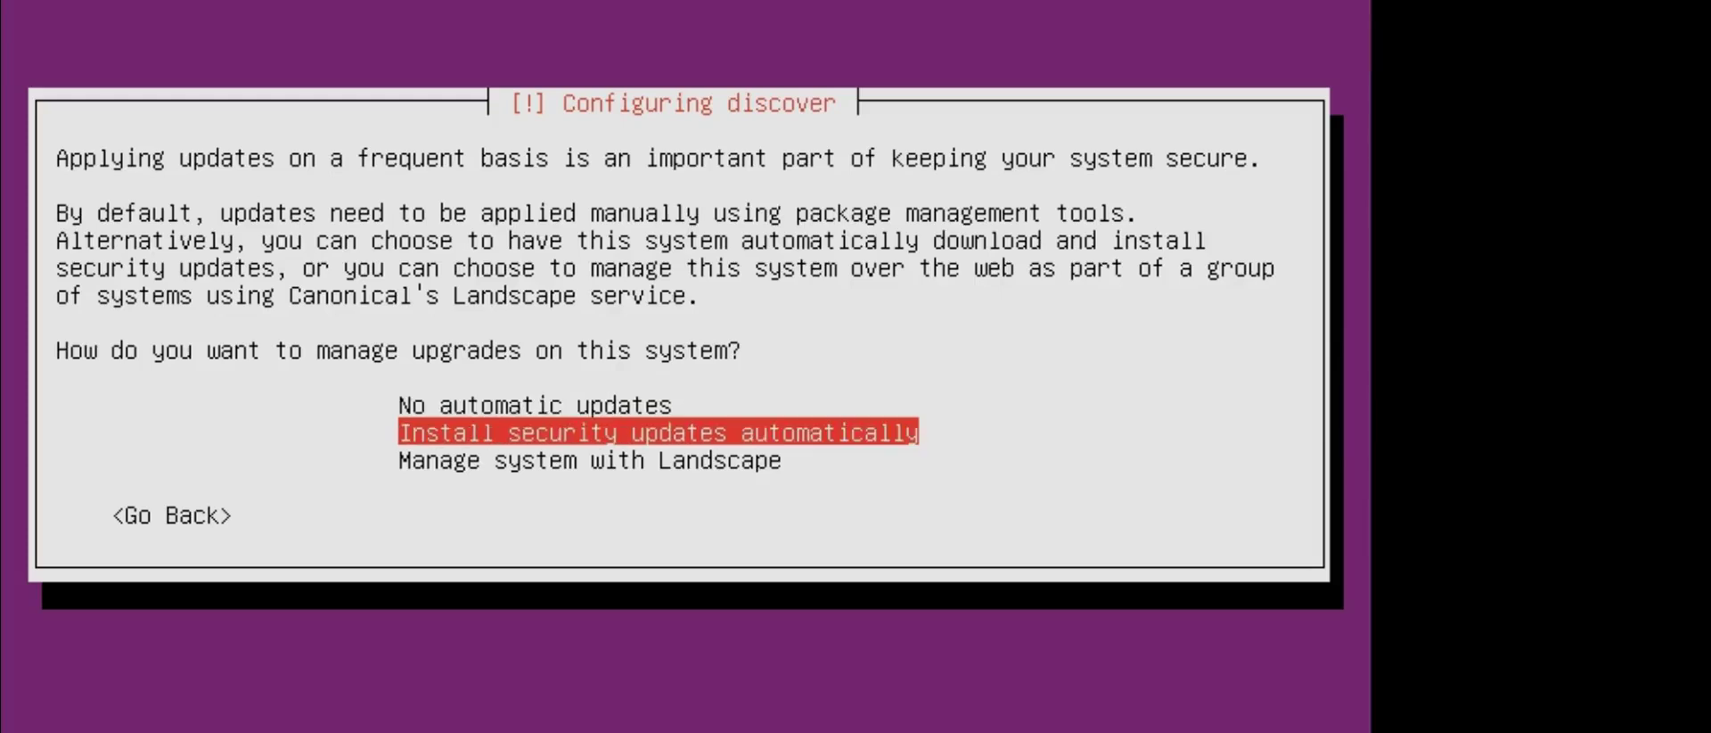
key(Down)
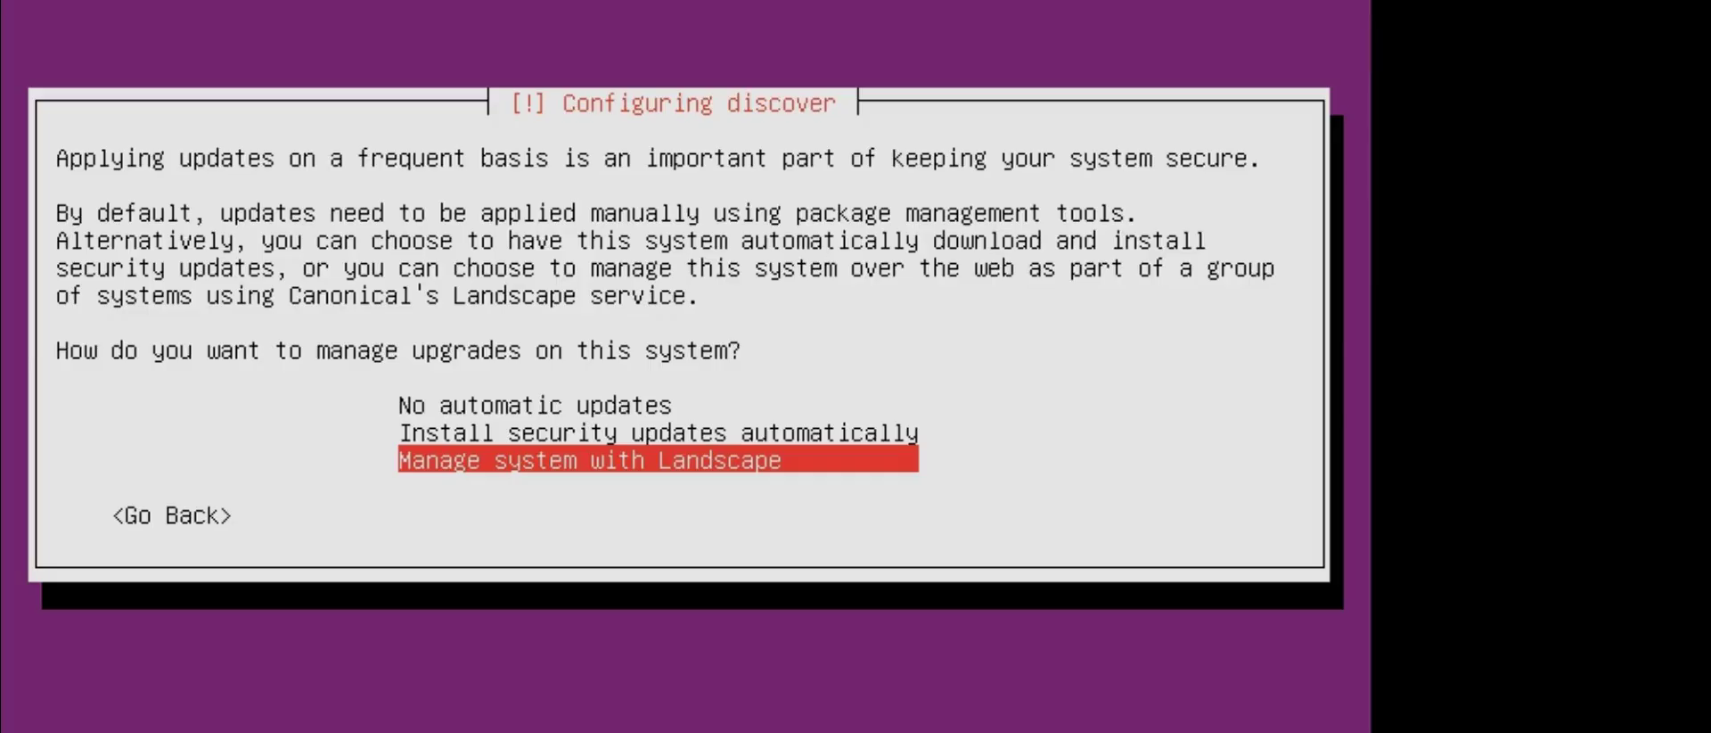
key(Up)
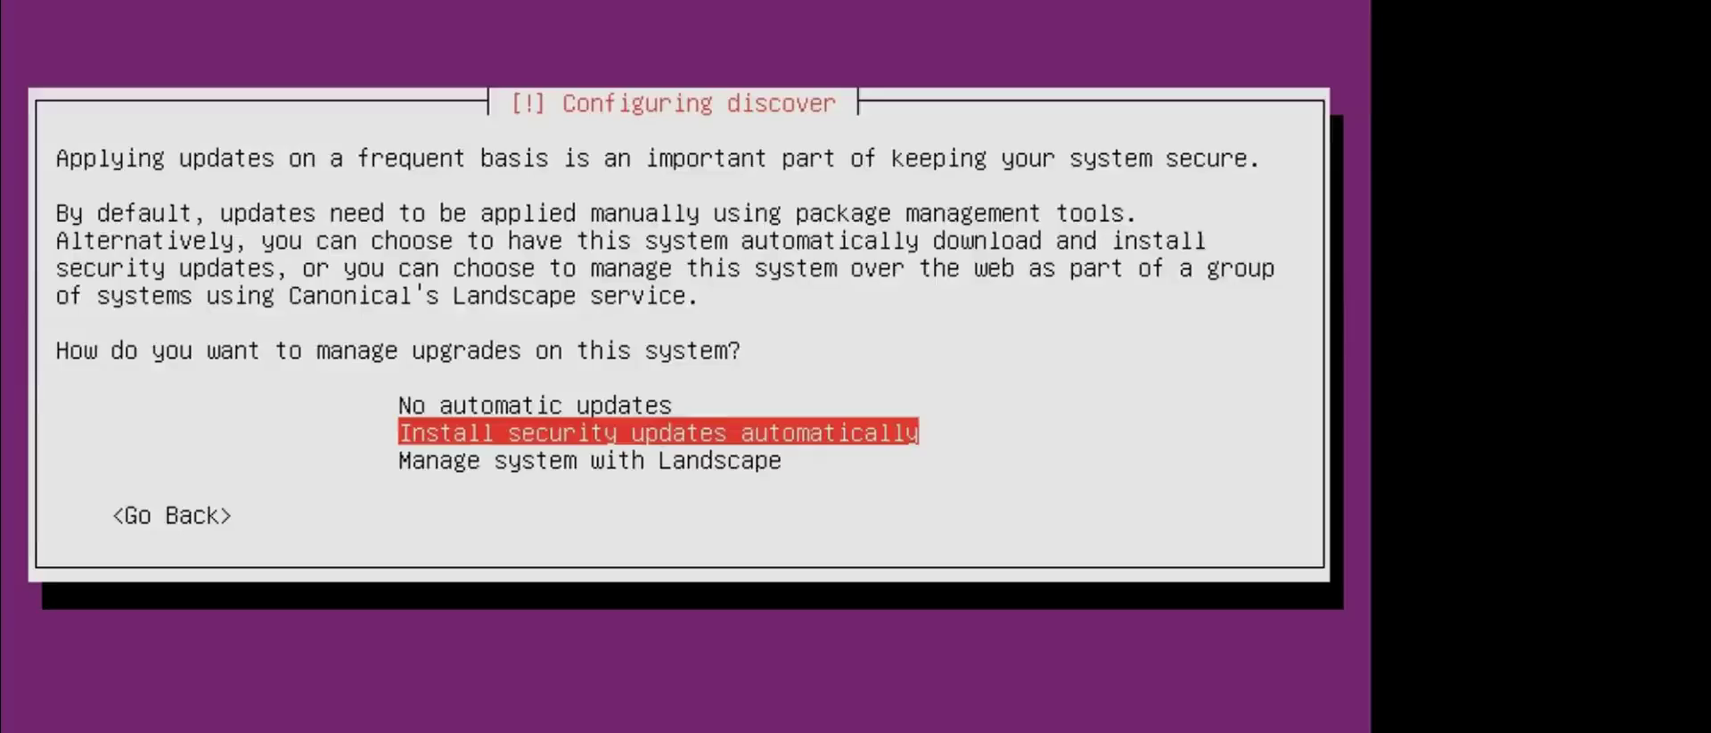
key(Return)
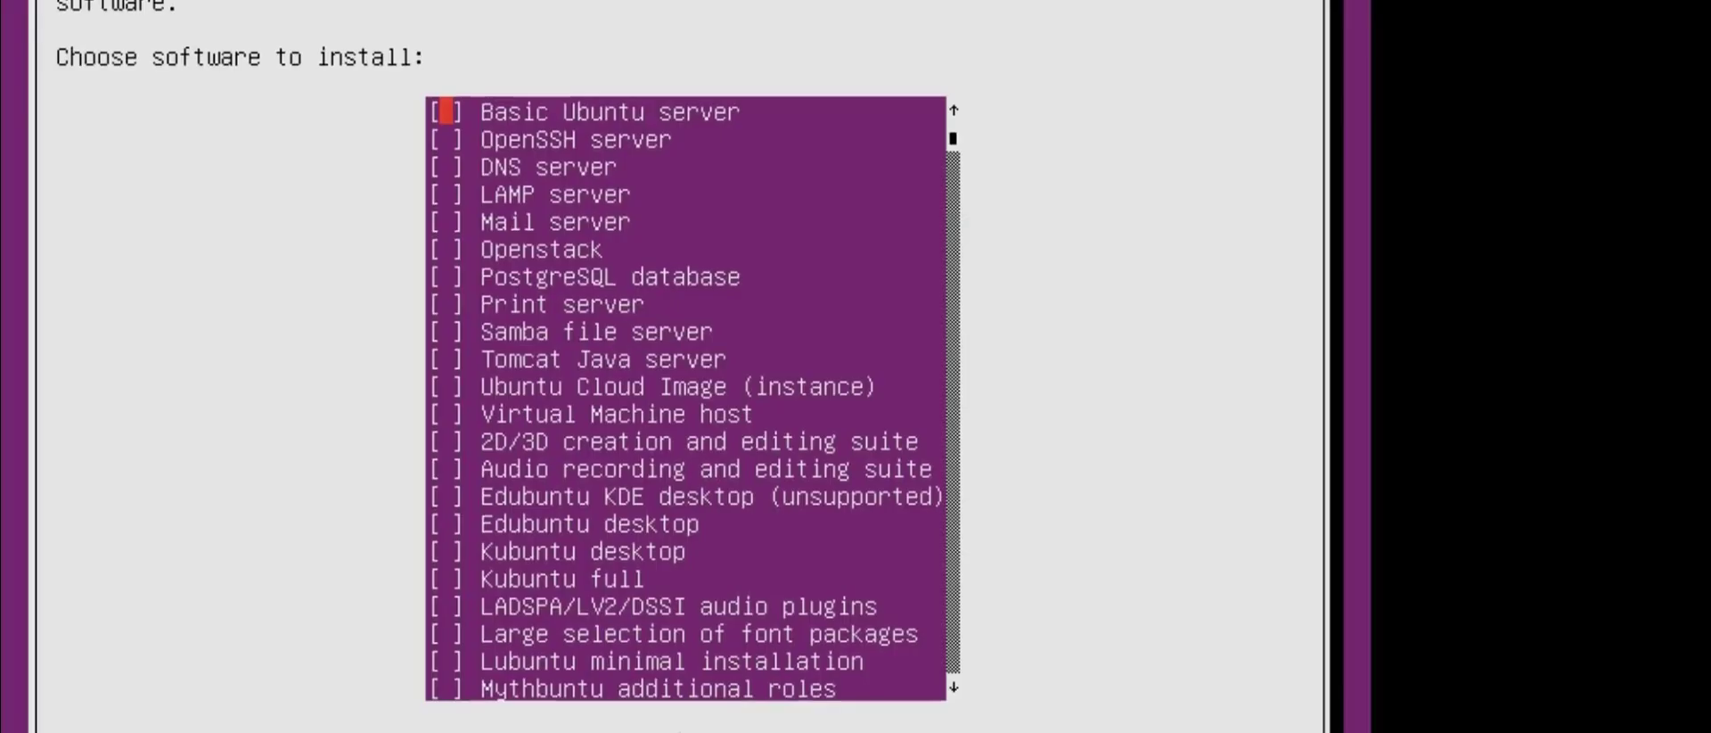
Step: Mark Basic Ubuntu server in the software list and browse the remaining choices
key(Down)
key(Down)
key(Down)
key(Down)
key(Down)
key(Down)
key(Down)
key(Down)
key(Down)
key(Down)
key(Down)
key(Down)
key(Down)
key(Down)
key(Down)
key(Down)
key(Down)
key(Down)
key(Down)
key(Down)
key(Down)
key(Down)
key(Down)
key(Down)
key(Down)
key(Down)
key(Down)
key(Down)
key(Down)
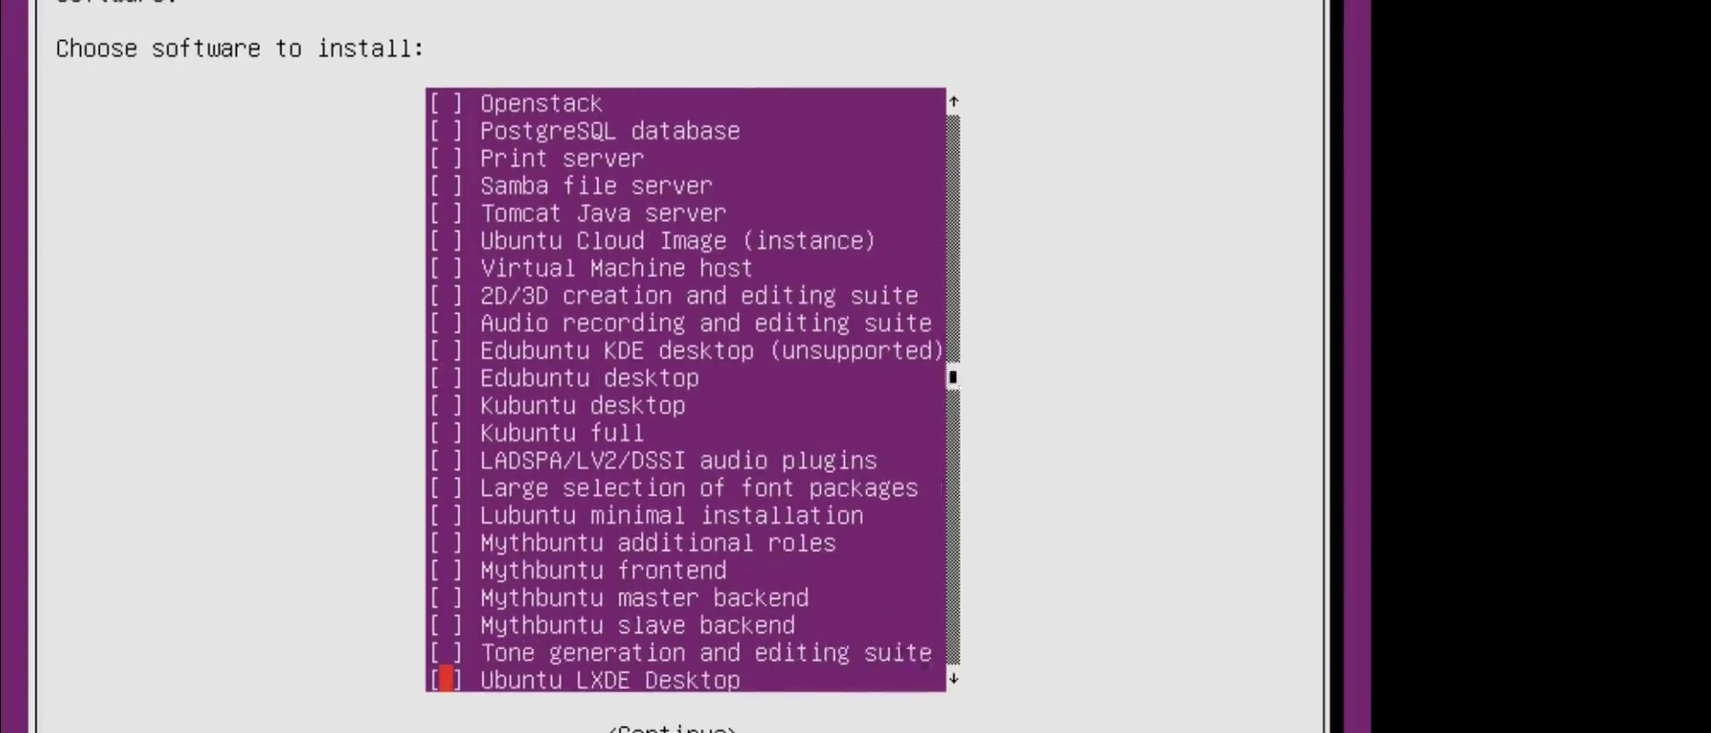
key(Up)
key(Up)
key(Up)
key(Up)
key(Up)
key(Up)
key(Up)
key(Up)
key(Up)
key(Up)
key(Up)
key(Up)
key(Up)
key(Up)
key(Up)
key(Up)
key(Up)
key(Up)
key(Up)
key(Up)
key(Up)
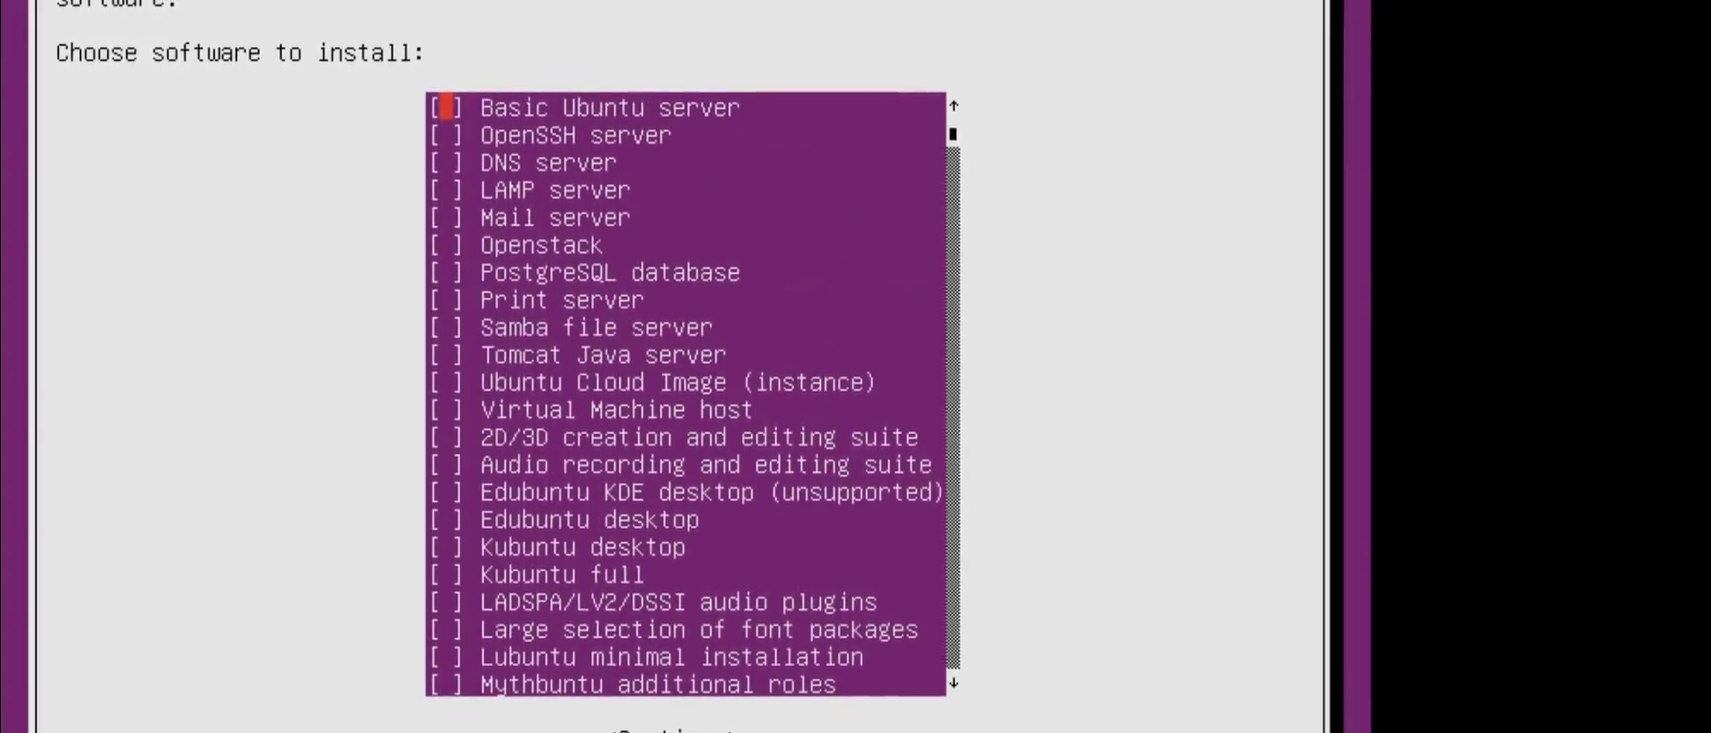
key(space)
key(Down)
key(Down)
key(Down)
key(Down)
key(Down)
key(Down)
key(Down)
key(Down)
key(Down)
key(Down)
key(Down)
key(Down)
key(Down)
key(Down)
key(Down)
key(Down)
key(Down)
key(Down)
key(Down)
key(Down)
key(Up)
key(Up)
key(Up)
key(Up)
key(Up)
key(Up)
key(Up)
key(Up)
key(Up)
key(Up)
key(Up)
key(Up)
key(Up)
key(Down)
key(Down)
key(Down)
key(Down)
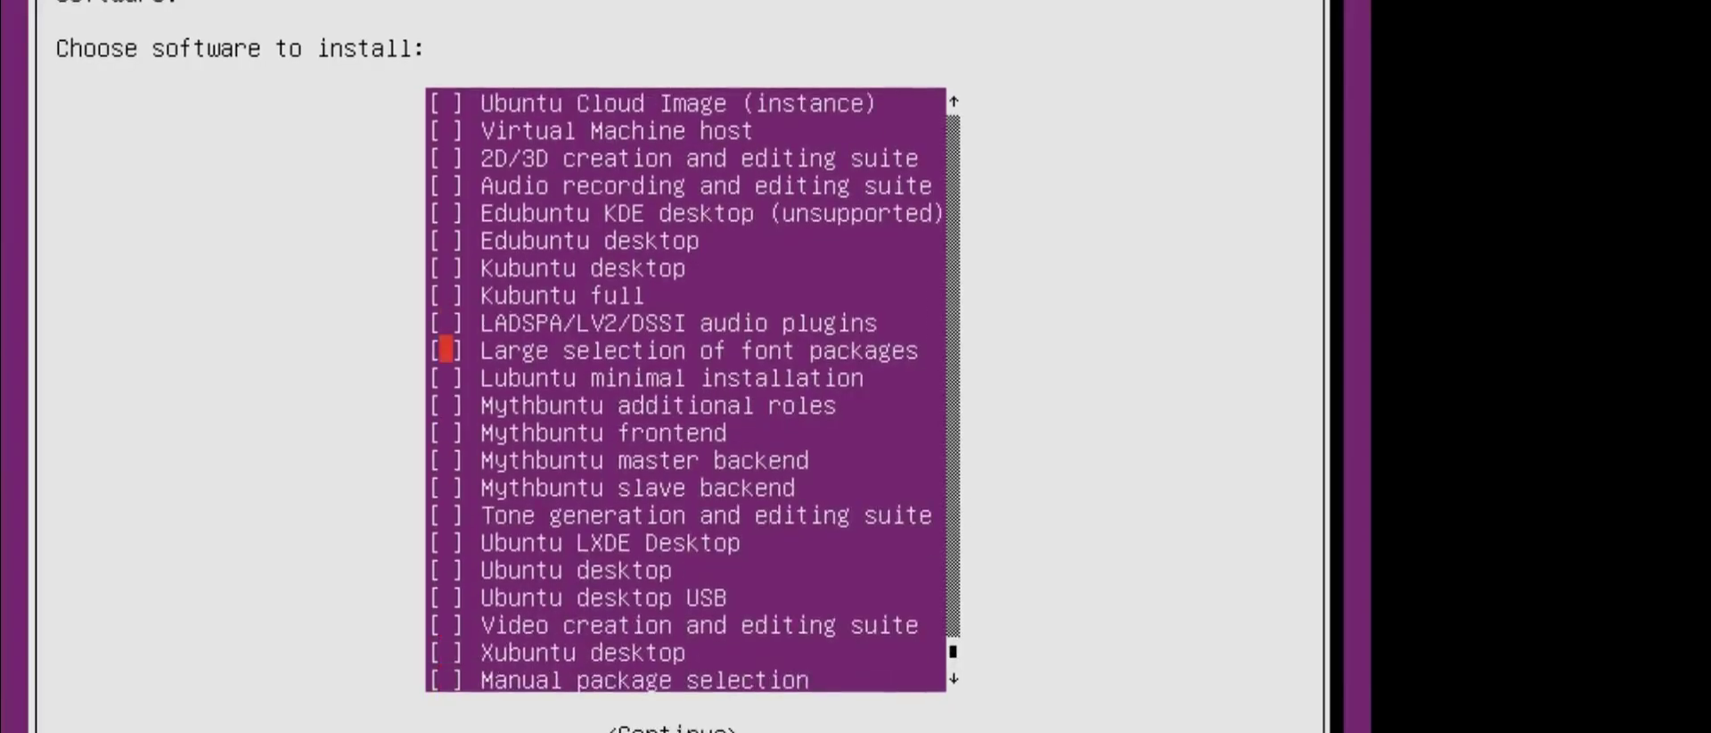
key(Down)
key(Down)
key(Down)
key(Down)
key(Down)
key(Up)
key(Up)
key(Up)
key(Up)
key(Up)
key(Up)
key(Up)
key(Up)
key(Up)
key(Up)
key(Up)
key(Up)
key(Up)
key(Up)
key(Up)
key(Up)
key(Up)
key(Up)
key(Up)
key(Up)
key(Up)
key(Up)
key(Up)
key(Up)
key(Up)
key(Up)
key(Up)
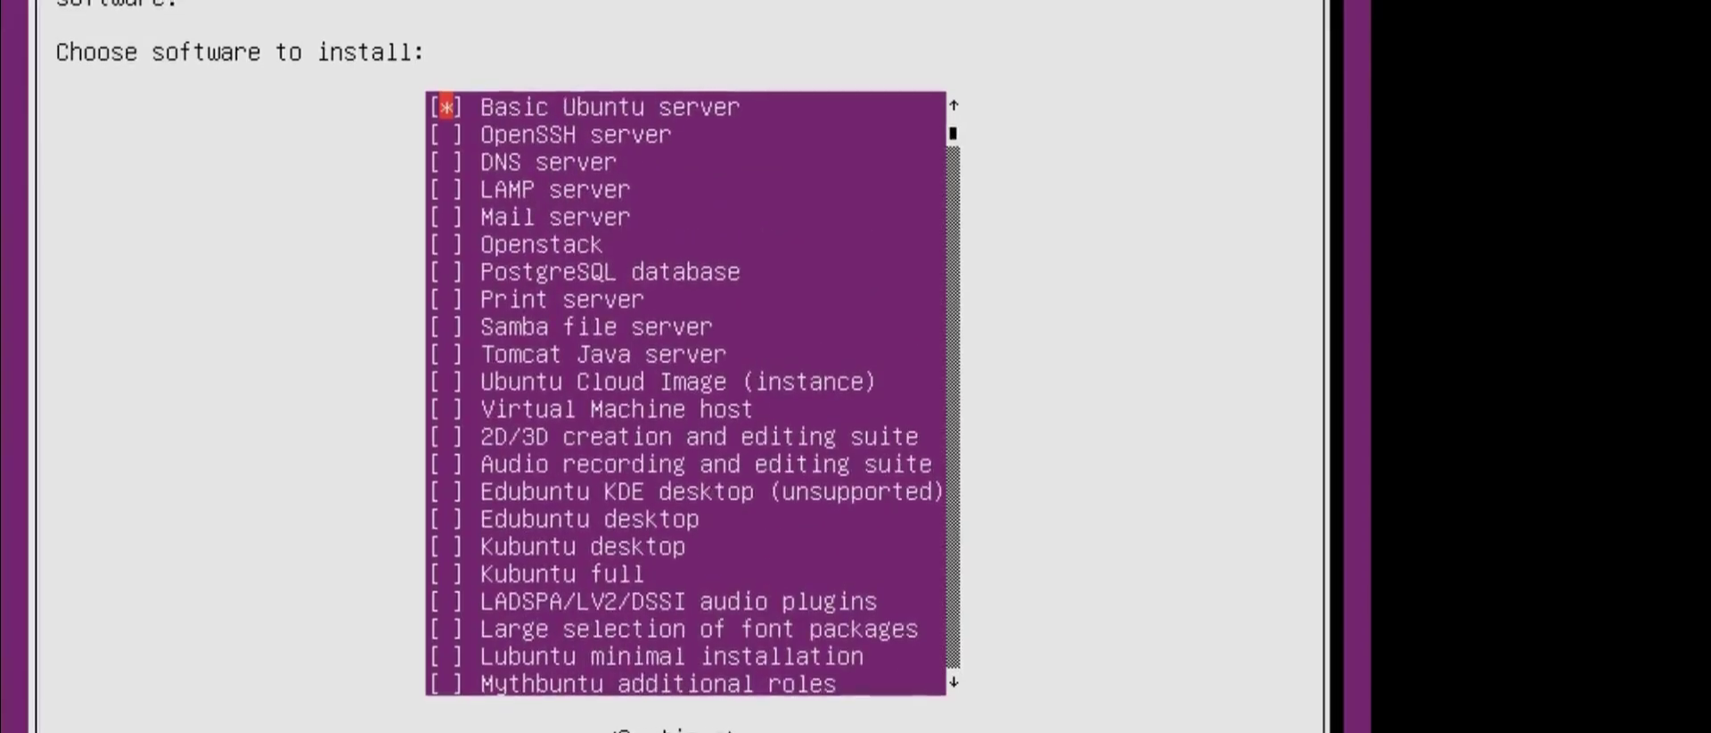
Step: Mark OpenSSH server, then browse the LAMP, DNS, Samba and Print server options
key(Down)
key(Down)
key(Down)
key(Down)
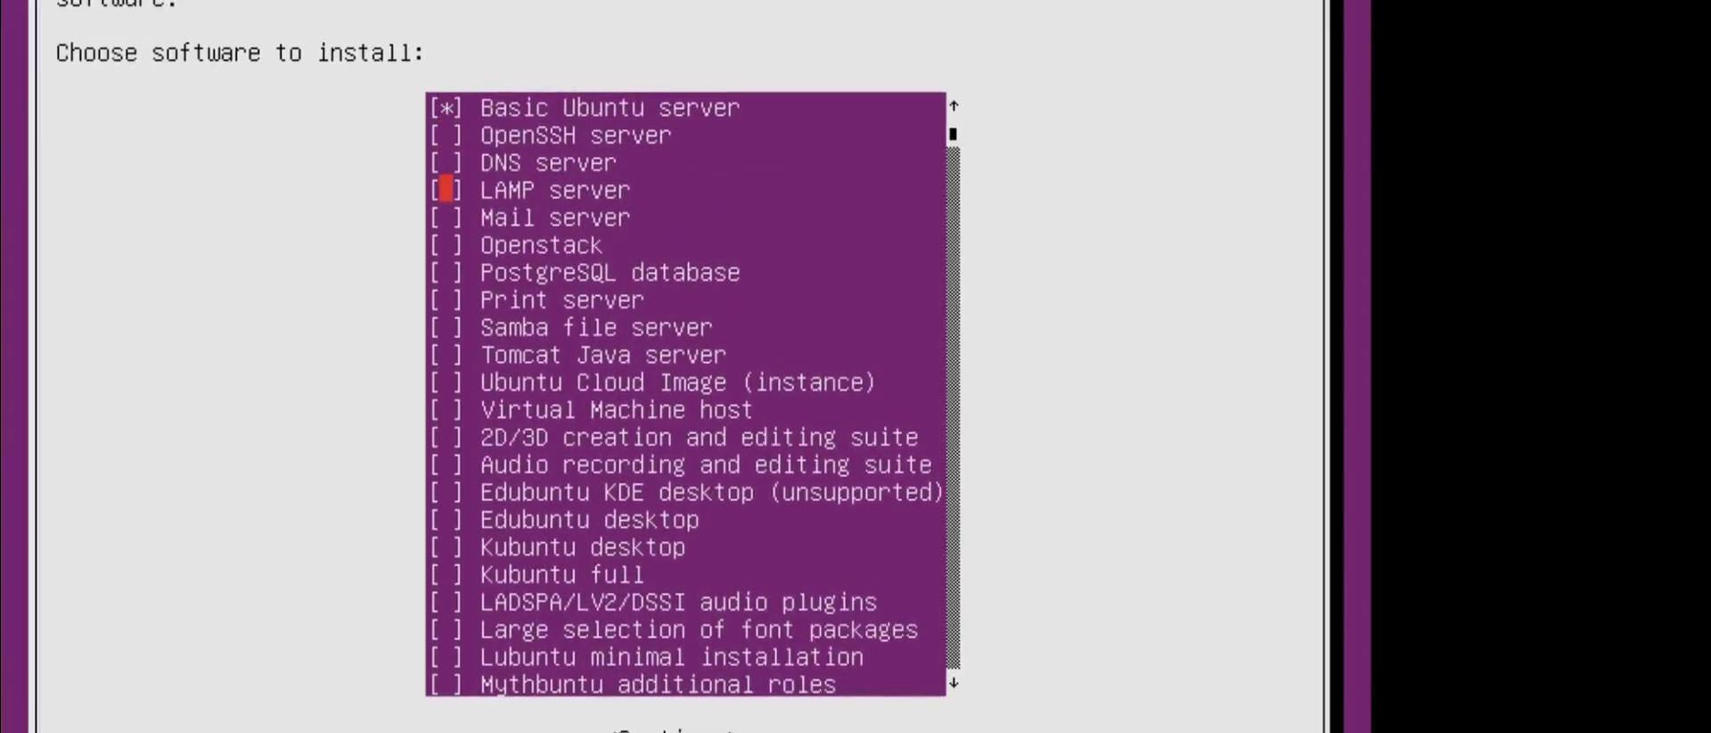
key(Up)
key(Up)
key(Up)
key(space)
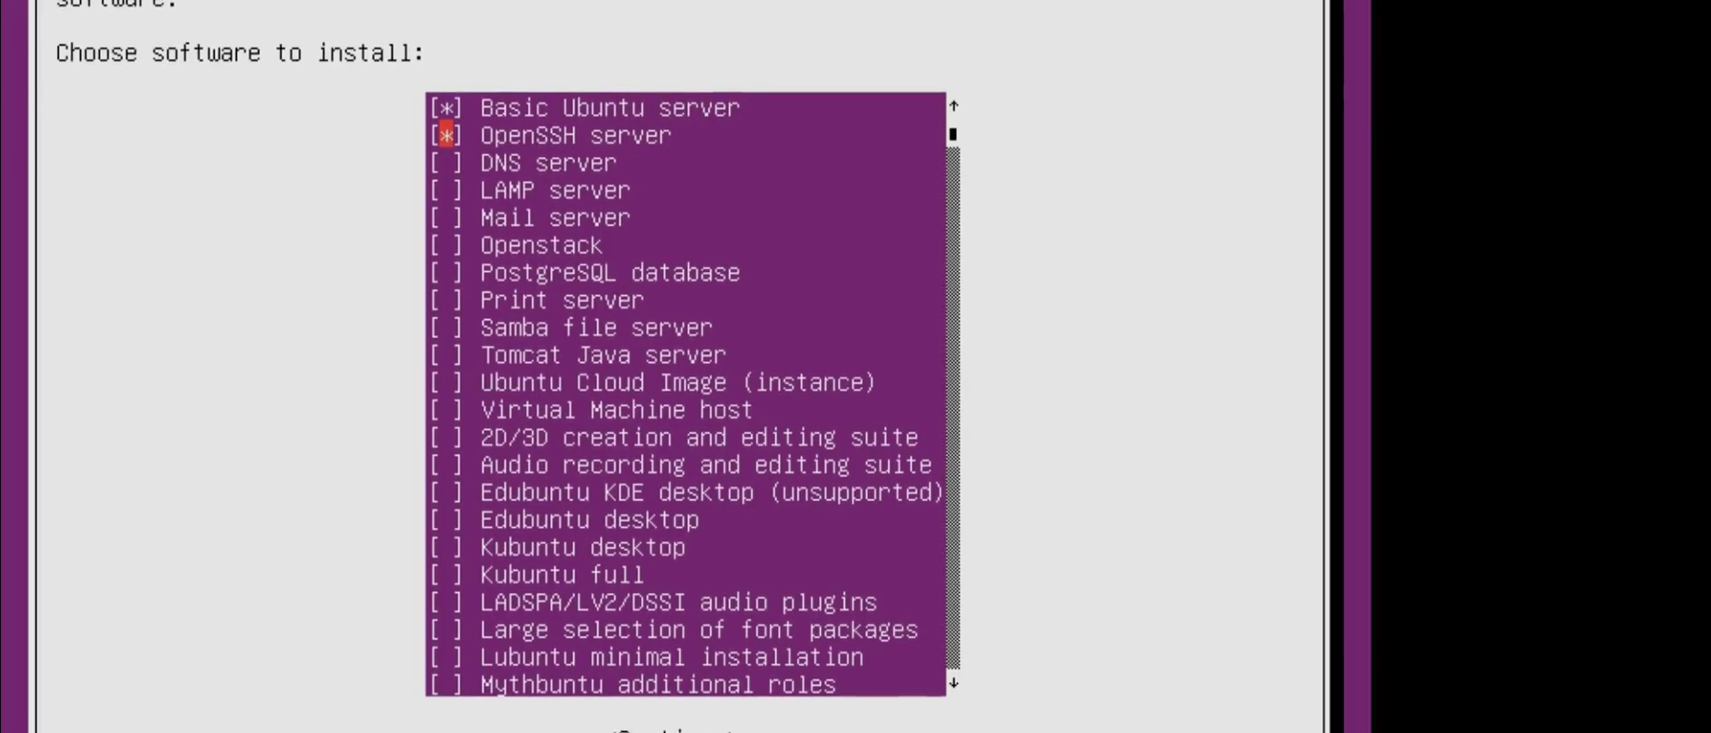
key(Down)
key(Down)
key(Down)
key(Down)
key(Down)
key(Down)
key(Down)
key(Down)
key(Up)
key(Up)
key(Up)
key(Up)
key(Up)
key(Up)
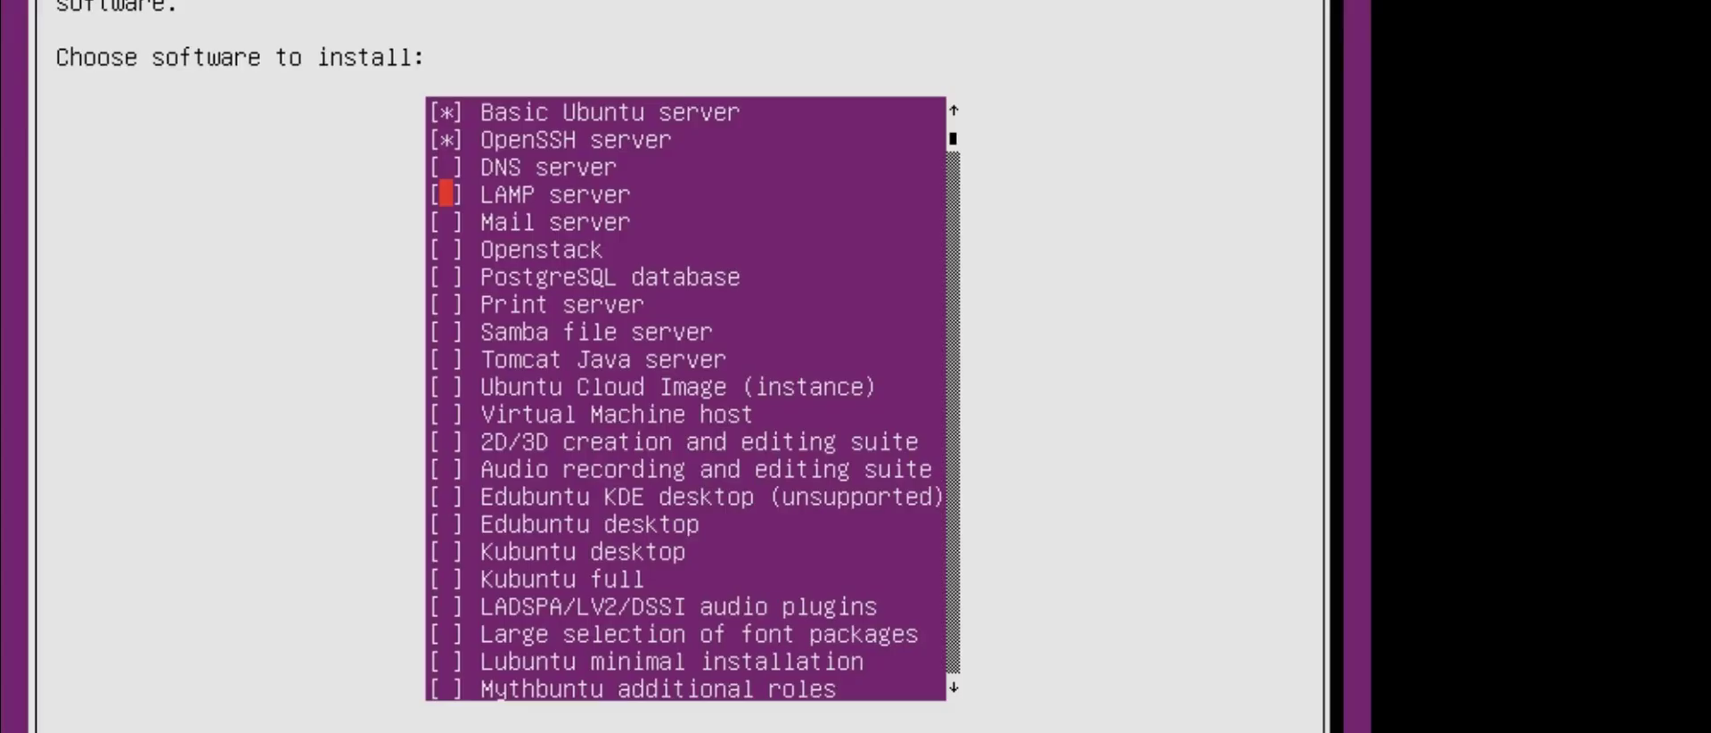
key(Up)
key(Down)
key(Down)
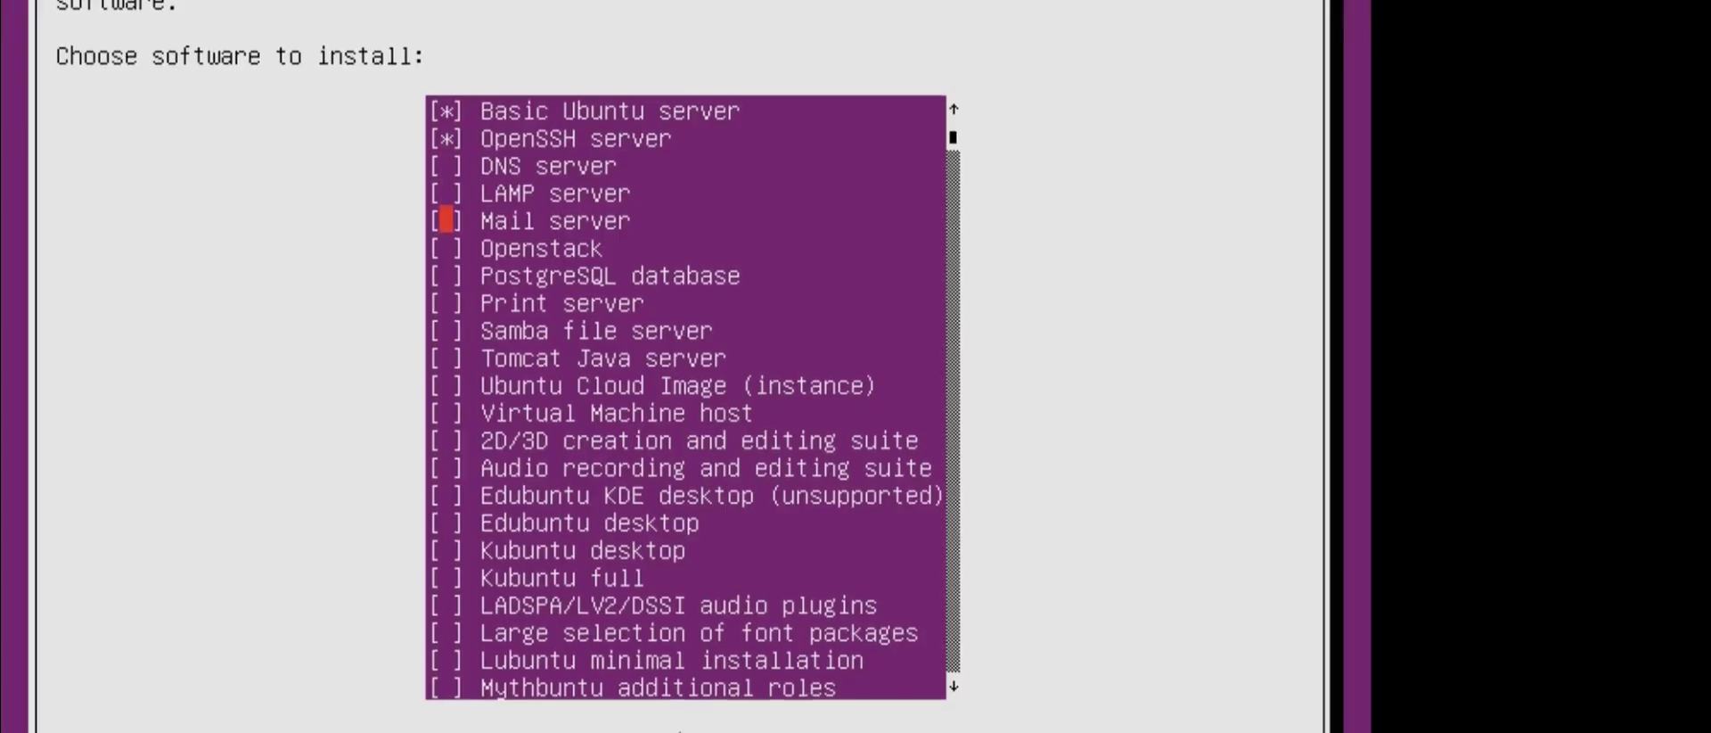
key(Down)
key(Down)
key(Down)
key(Down)
key(Down)
key(Up)
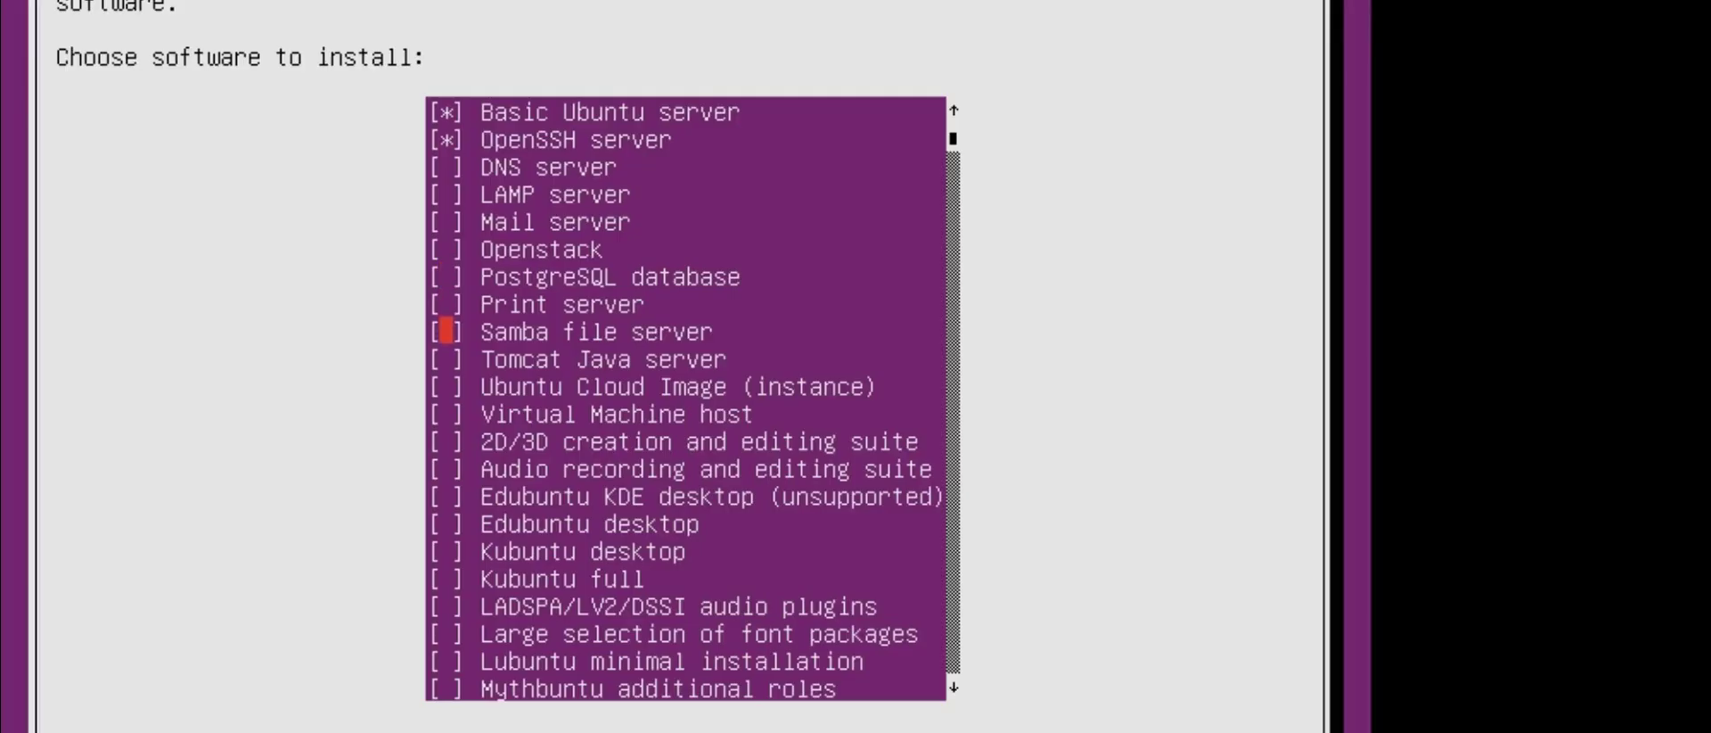
key(Up)
key(Up)
key(Up)
key(Up)
key(Up)
key(Up)
key(Up)
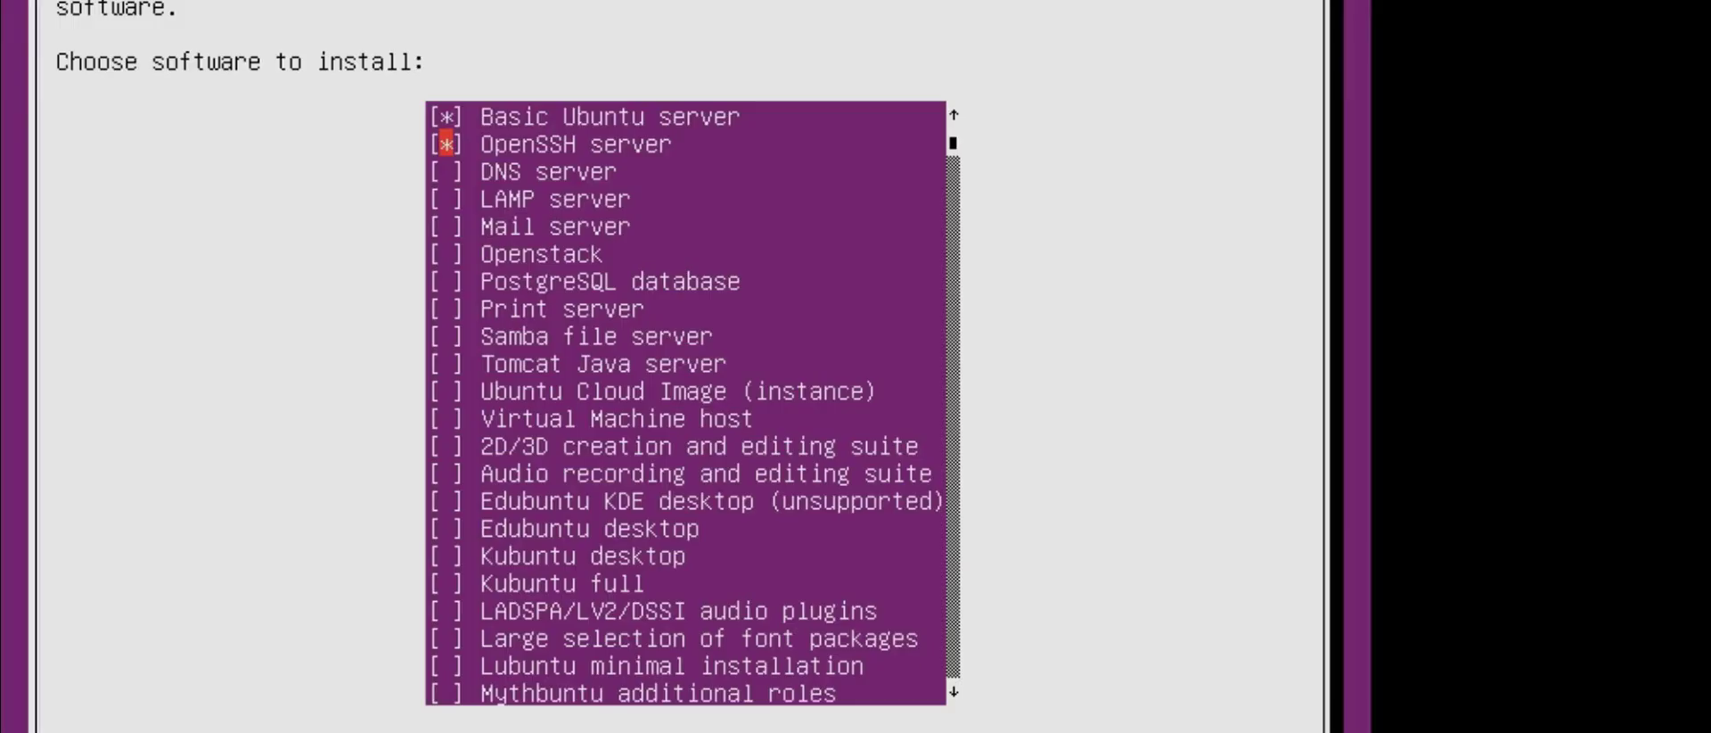
Step: Demonstrate toggling by unchecking Basic Ubuntu server and OpenSSH server and marking Xubuntu desktop
key(Up)
key(space)
key(Down)
key(space)
key(Down)
key(Down)
key(Down)
key(Down)
key(Down)
key(Down)
key(Down)
key(Down)
key(Down)
key(Down)
key(Down)
key(Down)
key(Down)
key(Down)
key(Down)
key(Down)
key(Down)
key(Down)
key(Down)
key(Down)
key(Down)
key(Down)
key(Down)
key(Down)
key(Down)
key(Down)
key(Down)
key(Down)
key(Down)
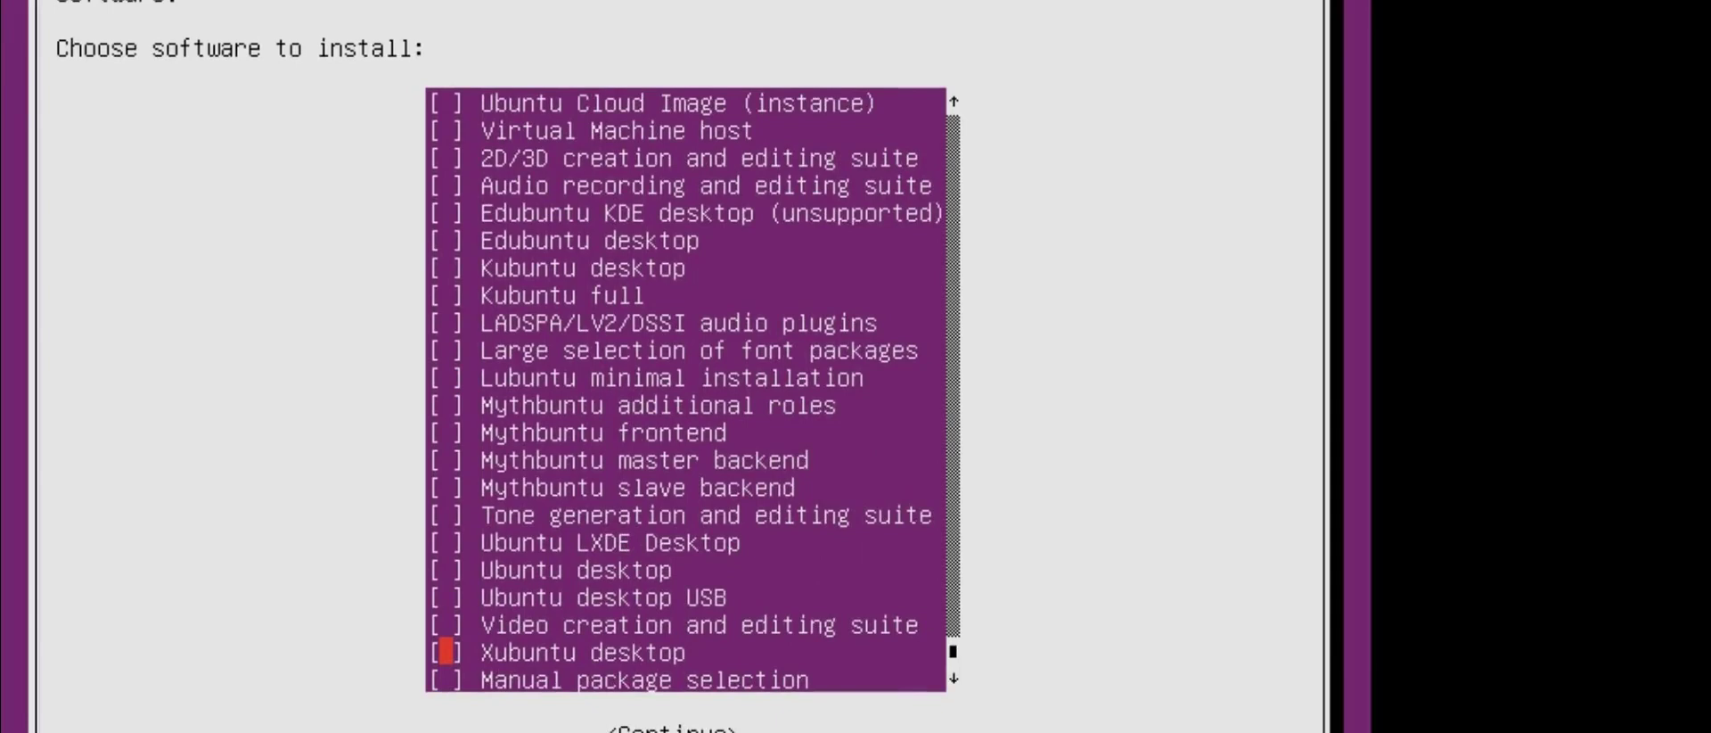
key(space)
Step: Re-check Basic Ubuntu server and OpenSSH server, leaving them as the final selection
key(Up)
key(Up)
key(Up)
key(Up)
key(Up)
key(Up)
key(Up)
key(Up)
key(Up)
key(Up)
key(Up)
key(Up)
key(Up)
key(Up)
key(Up)
key(Up)
key(Up)
key(Up)
key(Up)
key(Up)
key(space)
key(Down)
key(space)
key(Tab)
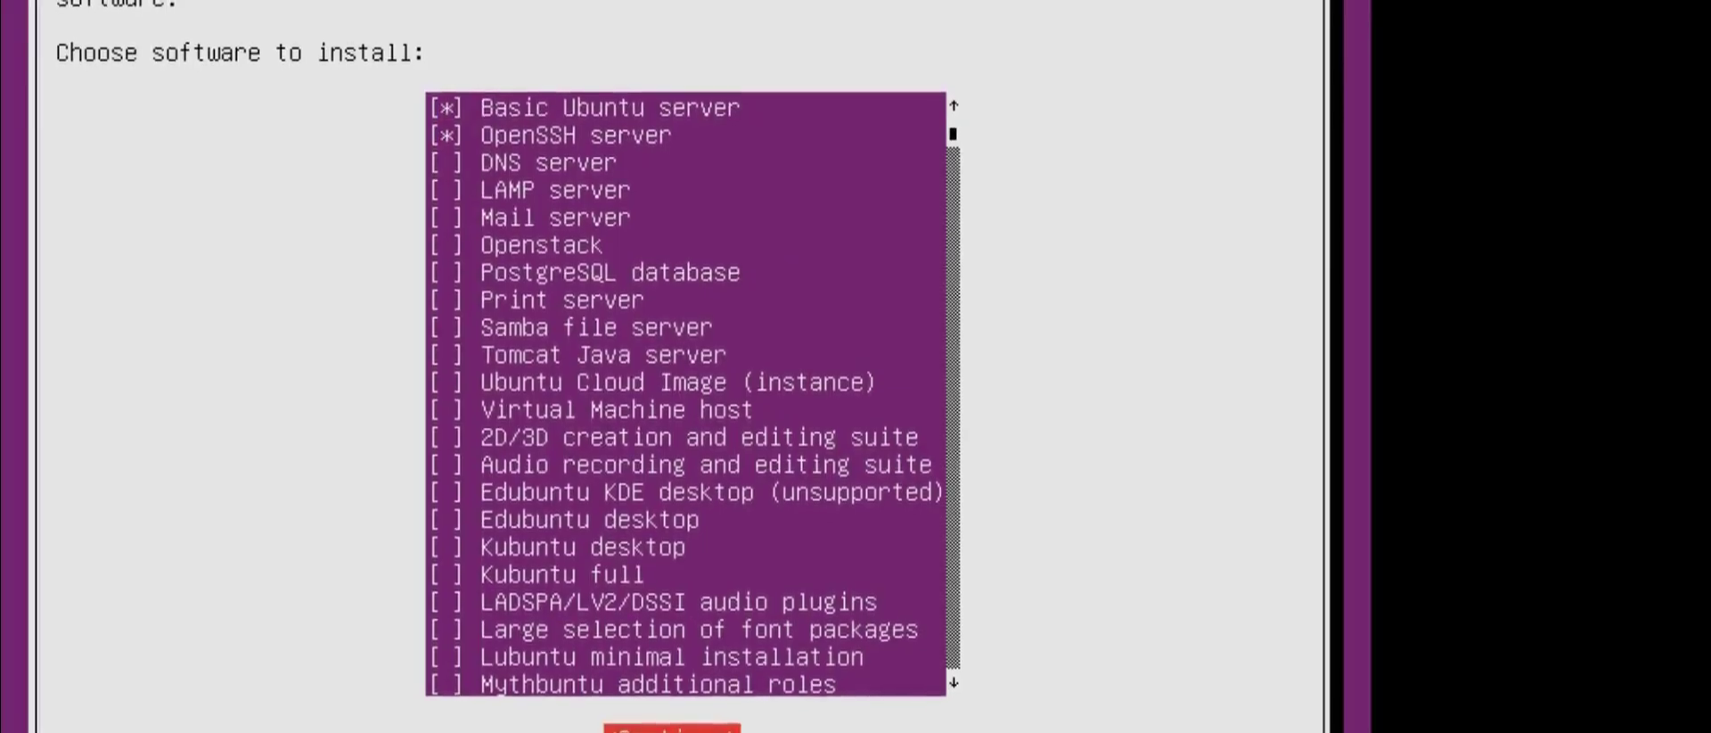
Step: Continue to install the selected Basic Ubuntu server and OpenSSH server software
key(Return)
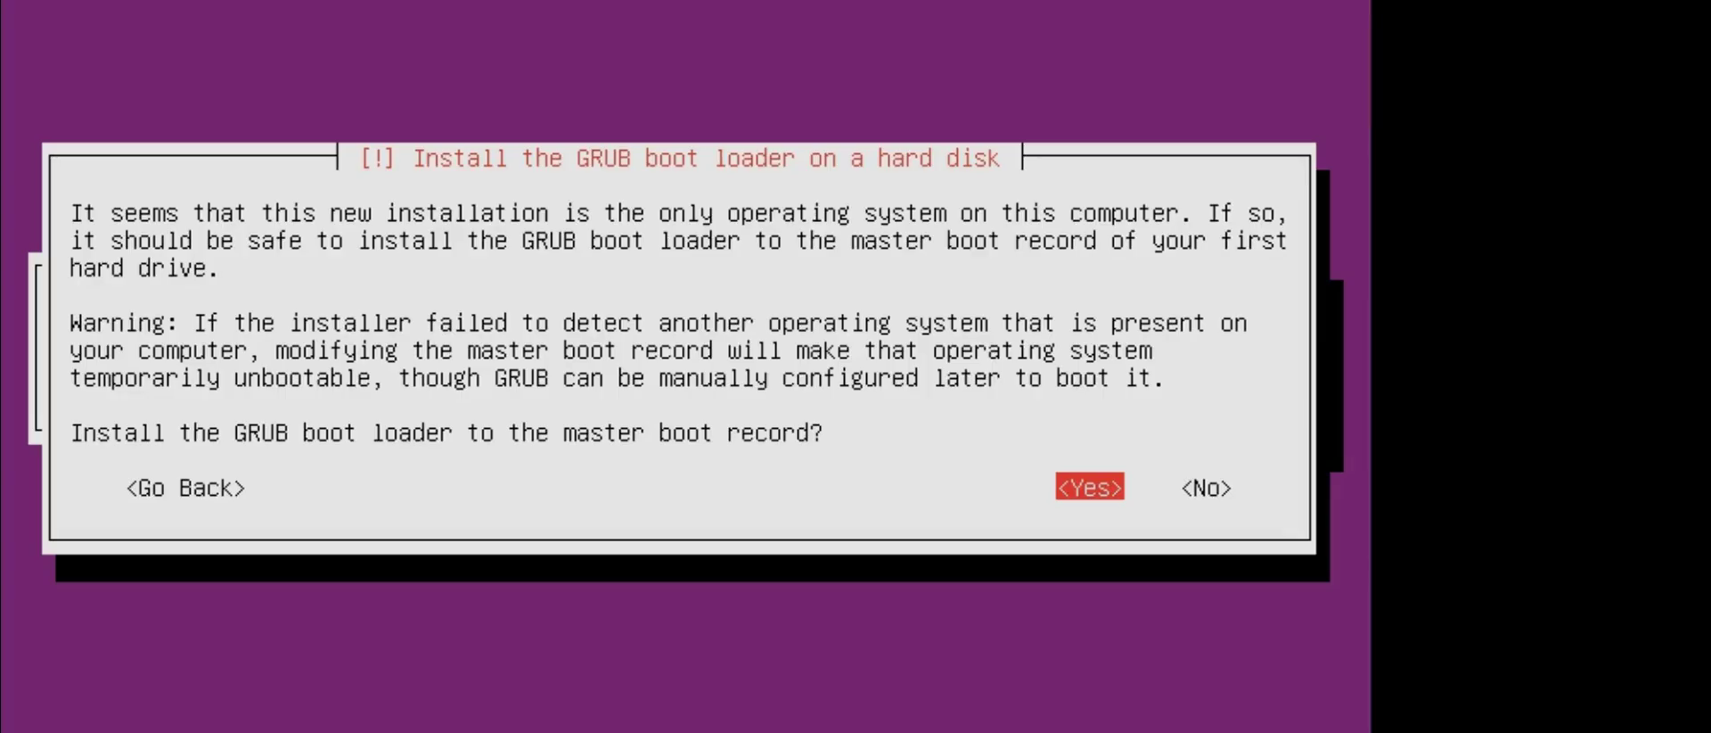
Step: Put GRUB on the master boot record, keep the clock on UTC, and reboot into Ubuntu 12.04.2 LTS
key(Return)
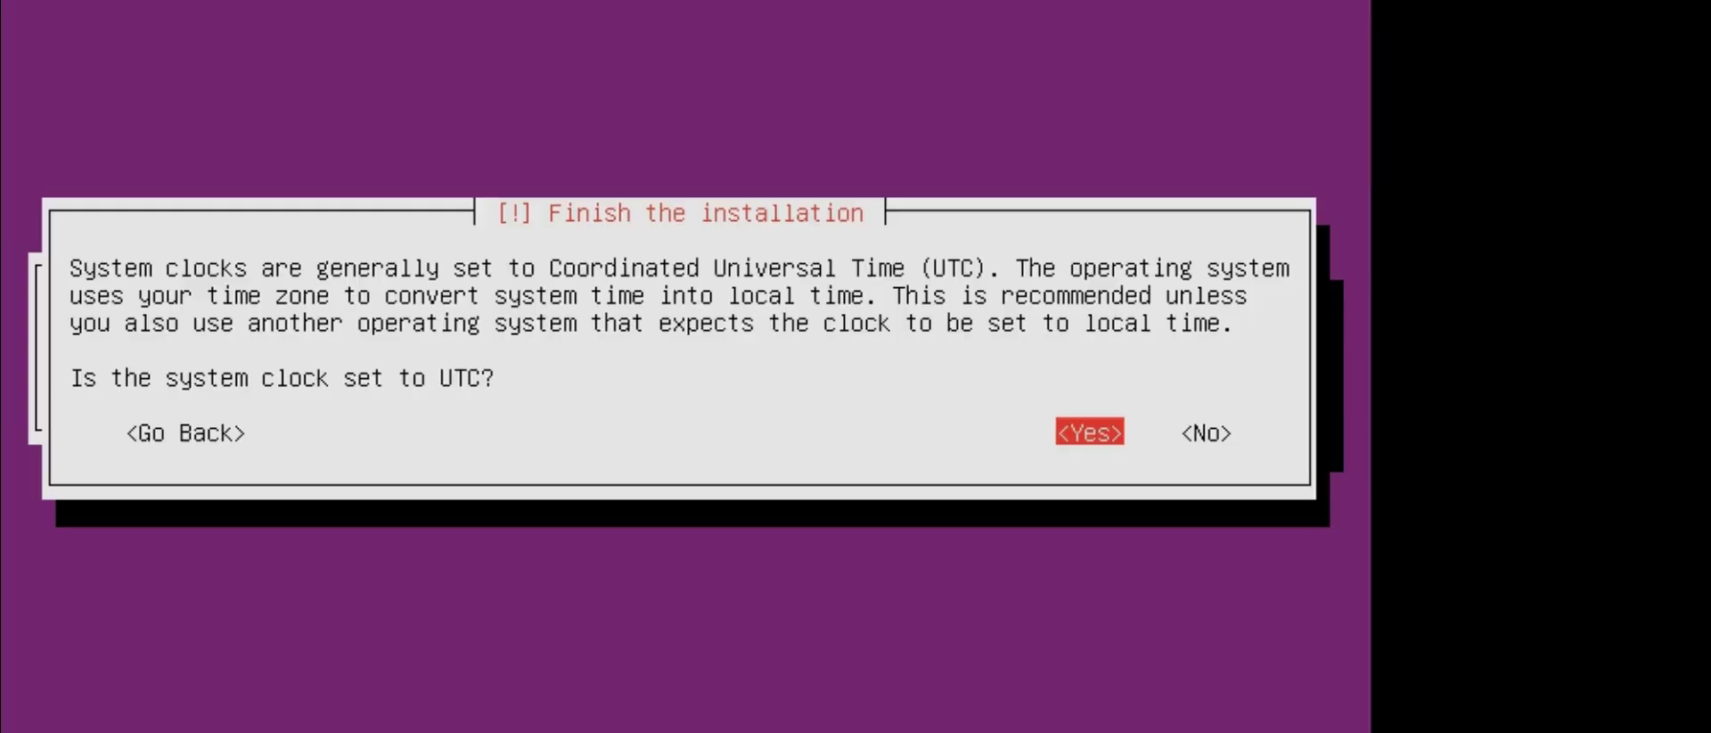
key(Return)
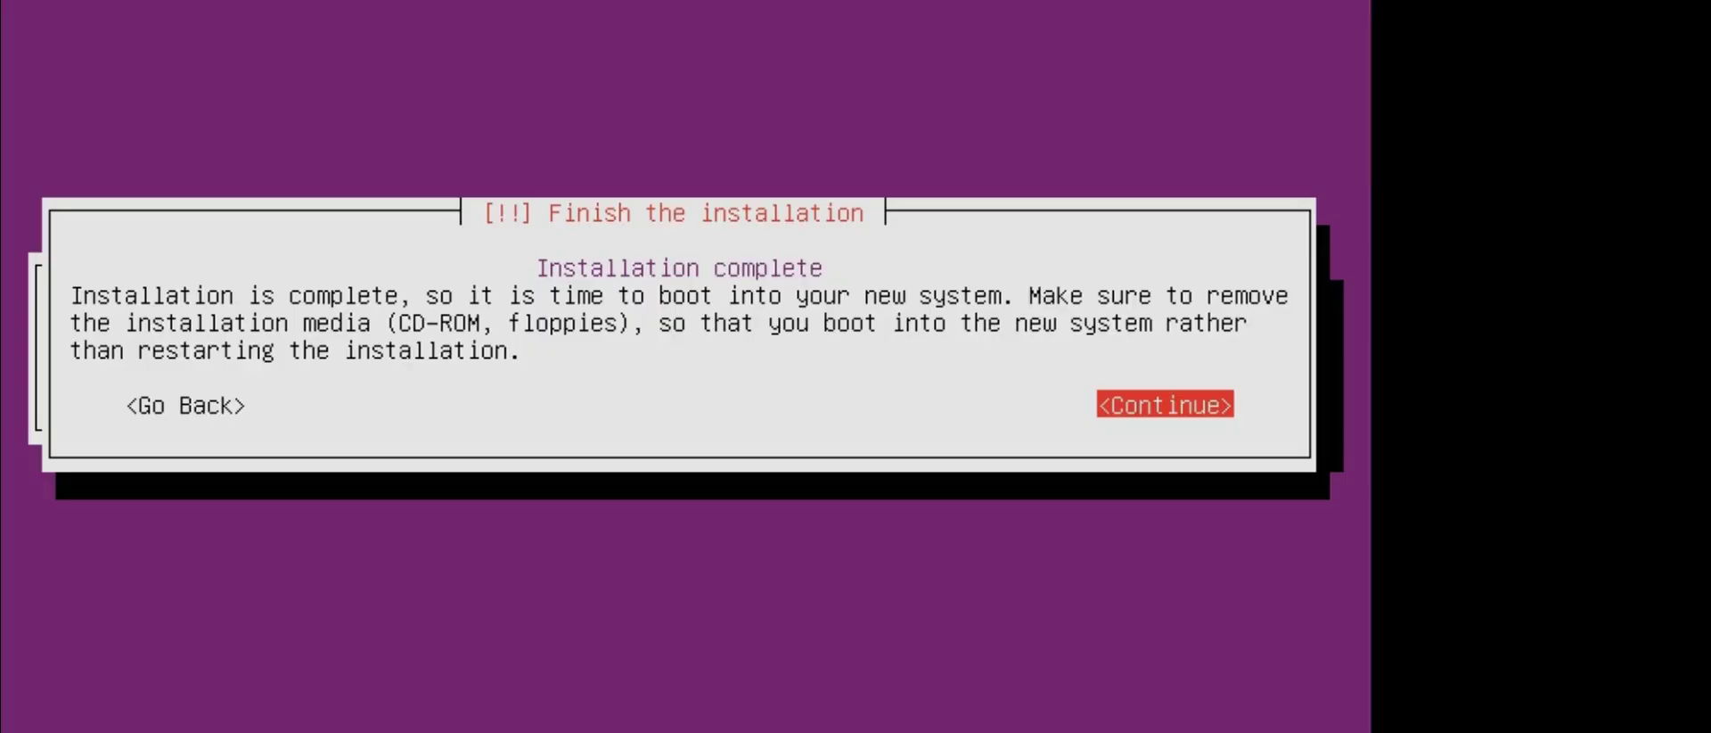
key(Return)
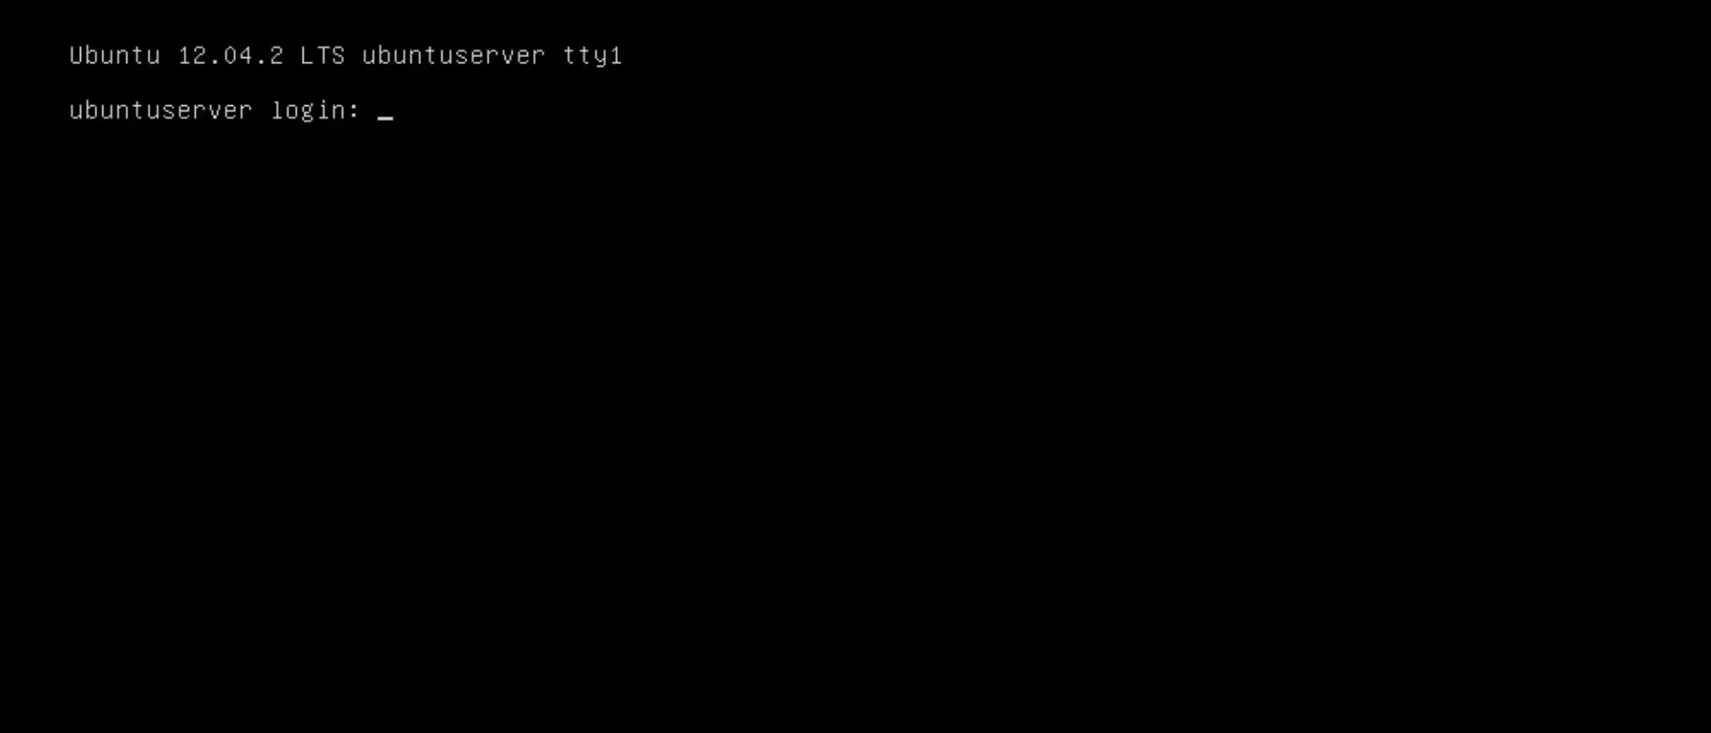
Step: Enter the account username and password at the tty1 prompt, re-entering the username after 'Login incorrect'
text(spowers)
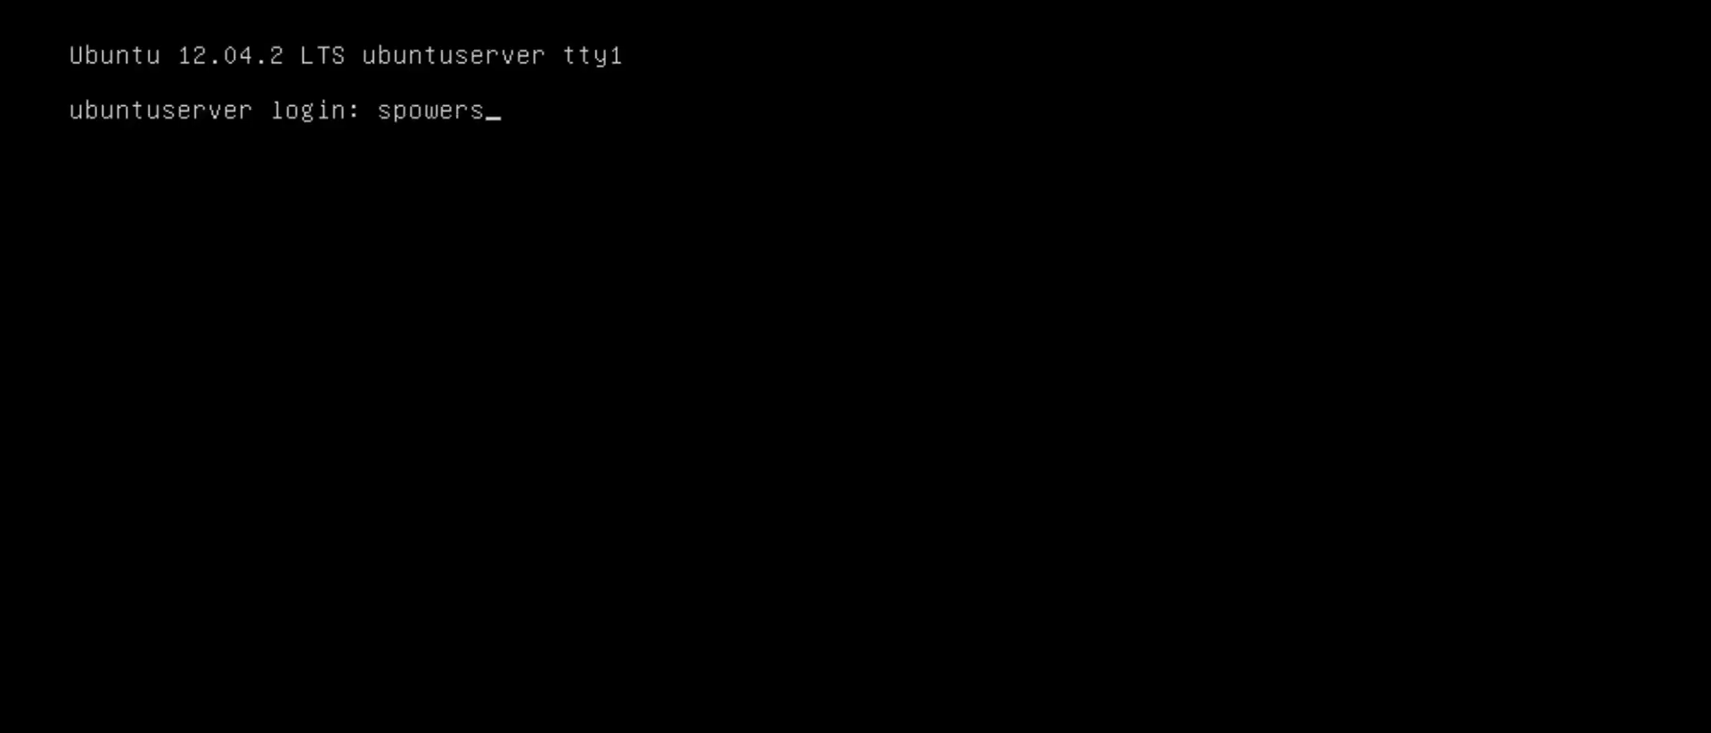
key(Return)
key(Return)
text(spowers)
key(Return)
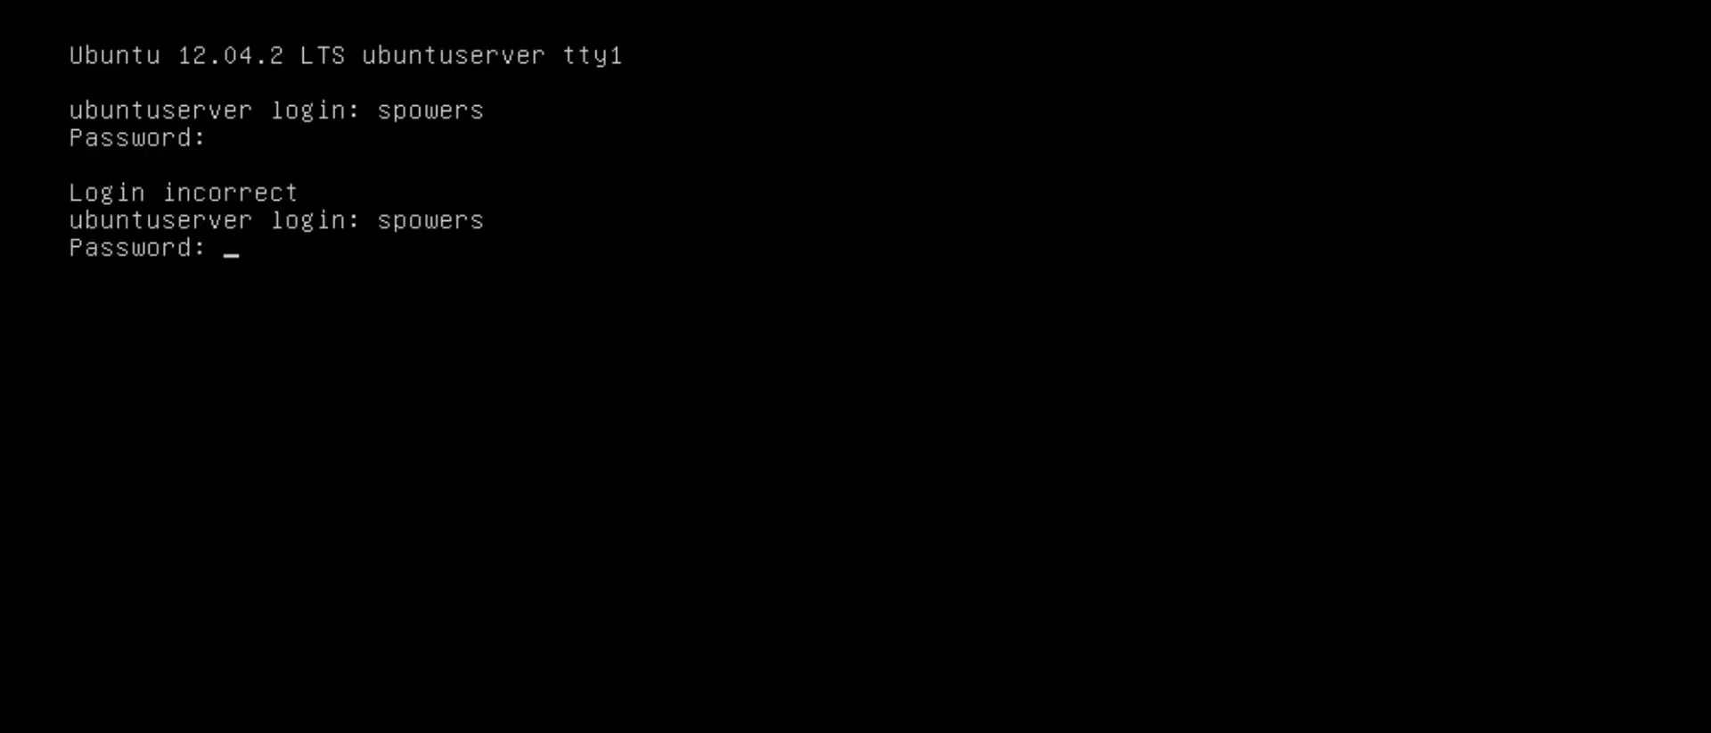
key(Return)
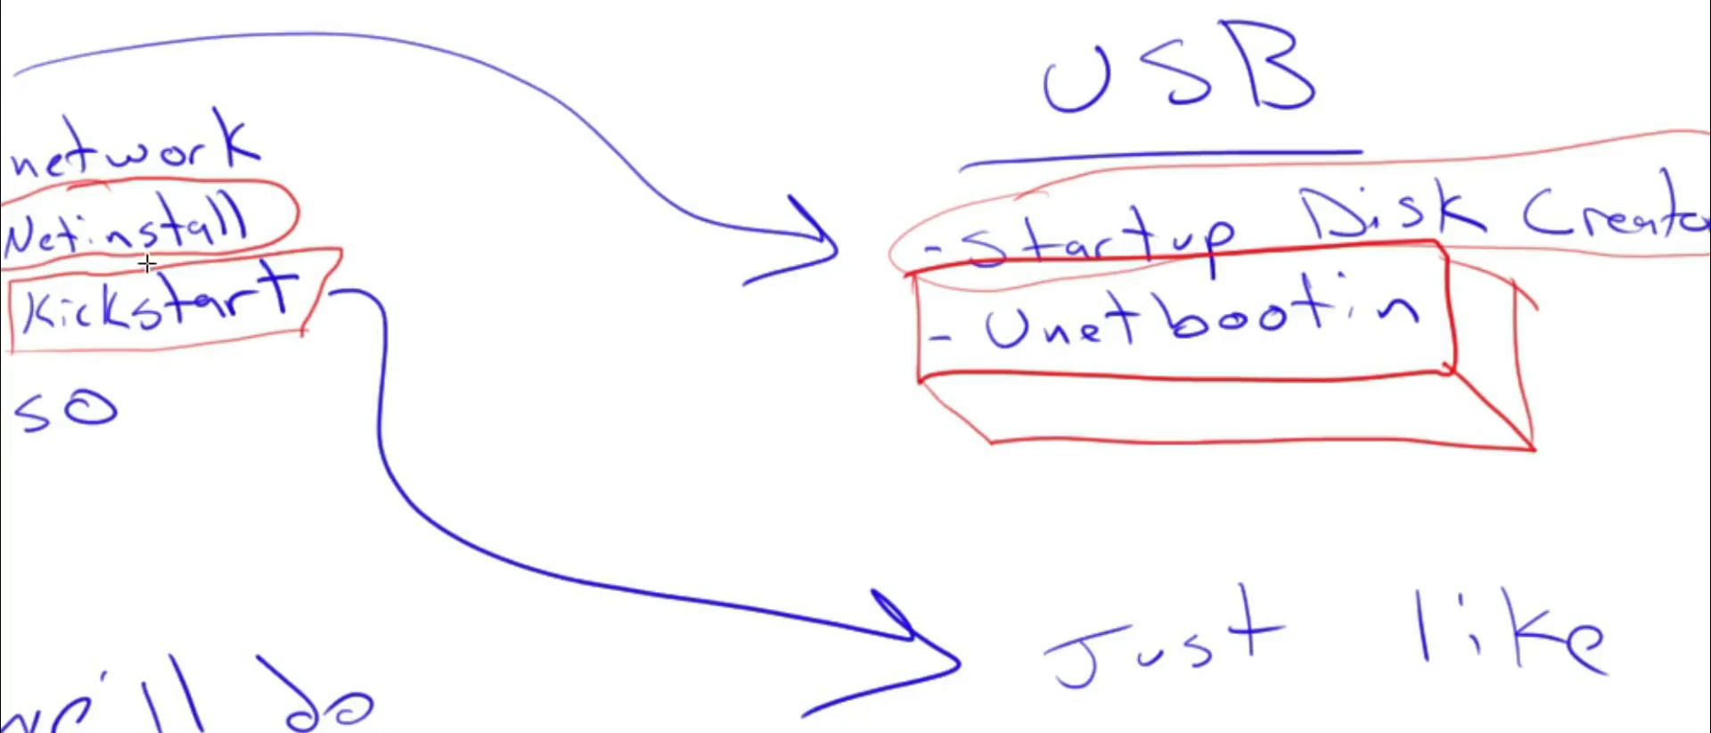
Step: Draw a red X with two pen strokes beside the circled 'Netinstall' entry
drag(309, 174, 325, 201)
mouse_move(333, 166)
mouse_down()
mouse_move(304, 205)
mouse_move(341, 171)
mouse_move(336, 223)
mouse_up()
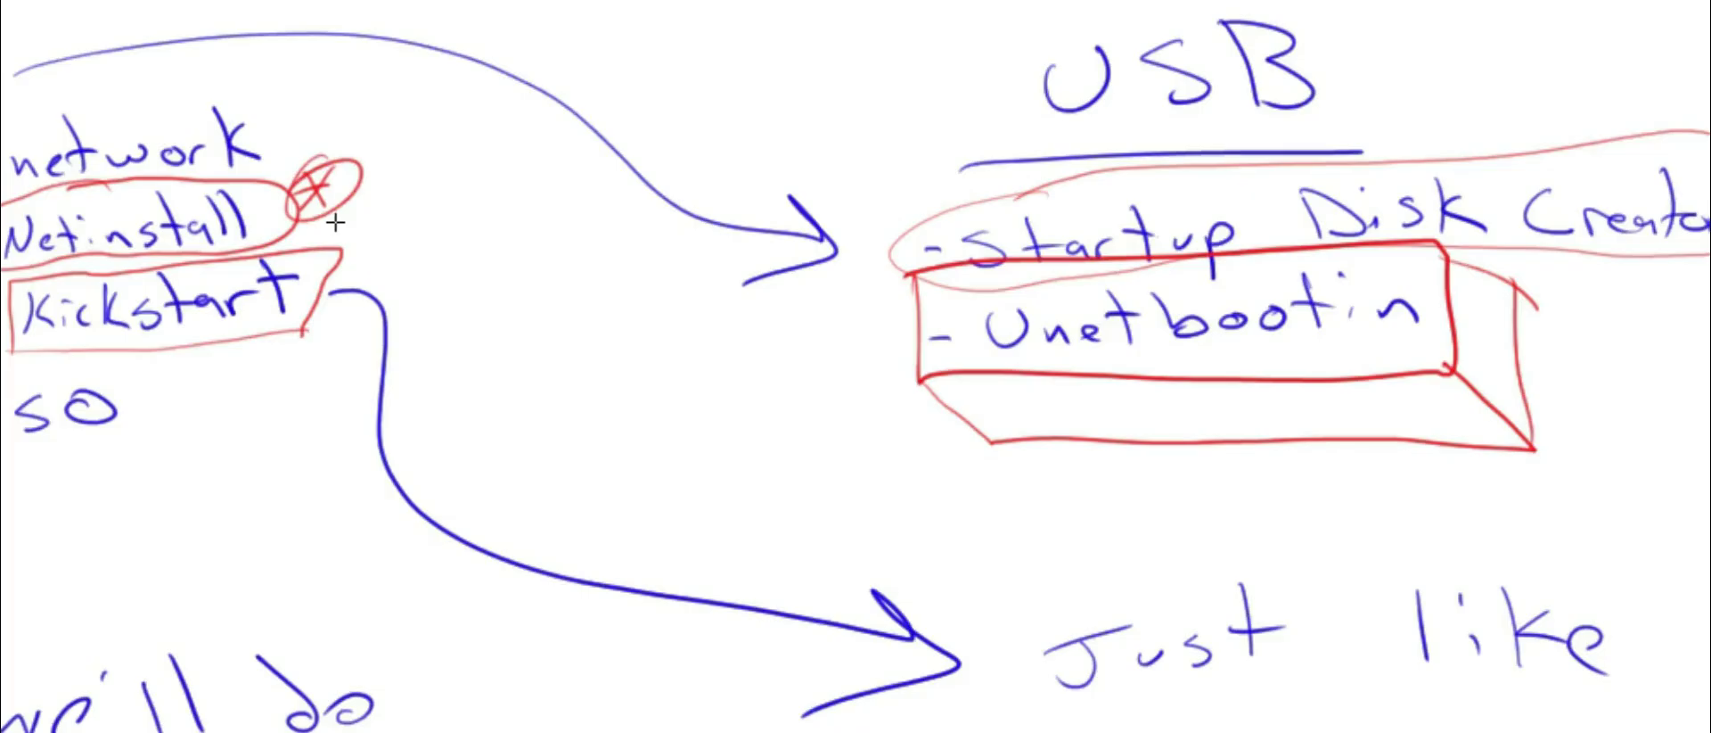